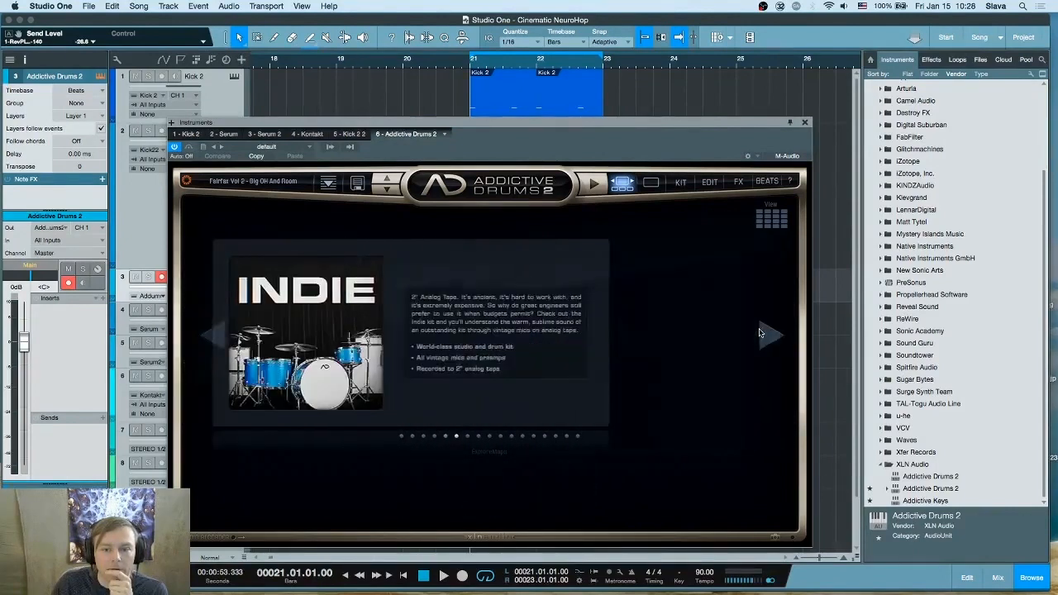
- Load the Funk - Kit in Addictive Drums 2 and lower the instrument's channel volume to -8.0 dB
left_click(760, 332)
left_click(761, 332)
left_click(760, 332)
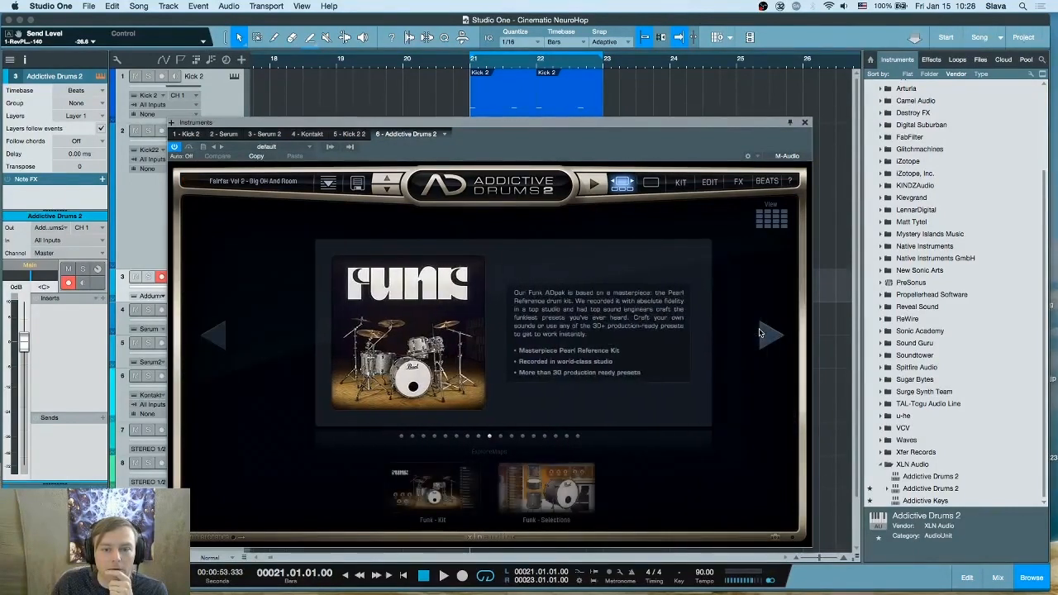
left_click(438, 483)
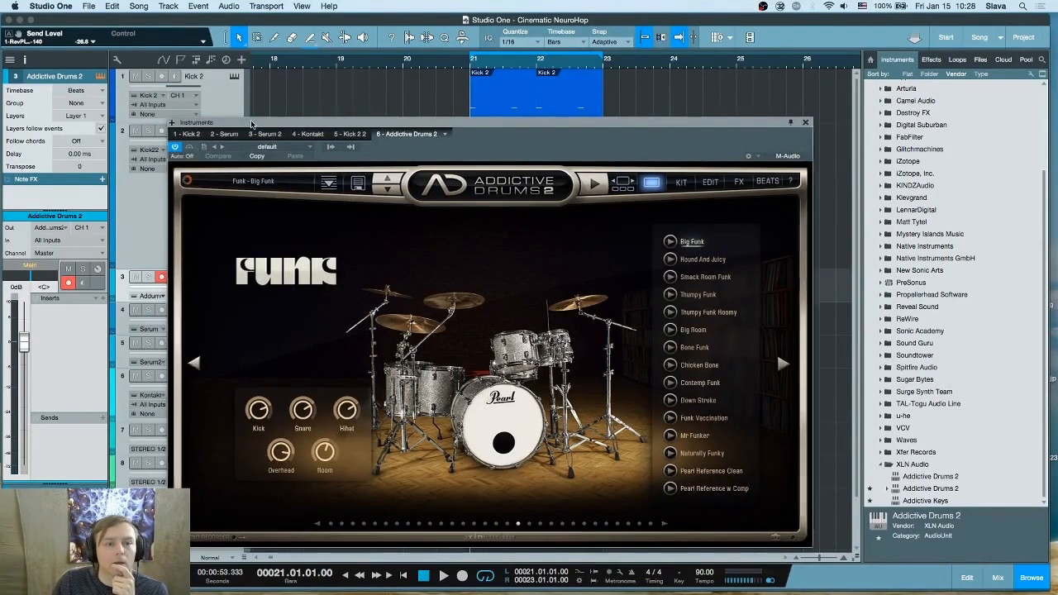
left_click_drag(230, 123, 419, 122)
left_click_drag(22, 343, 24, 375)
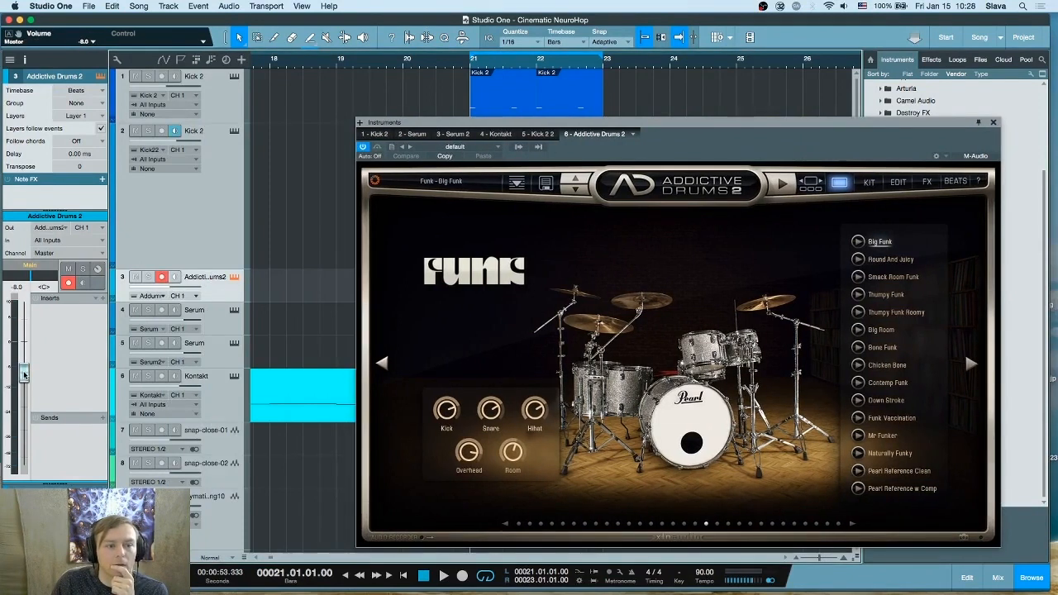
- Audition several Funk kit presets, load Mr Funker, and close the instrument window
left_click(858, 241)
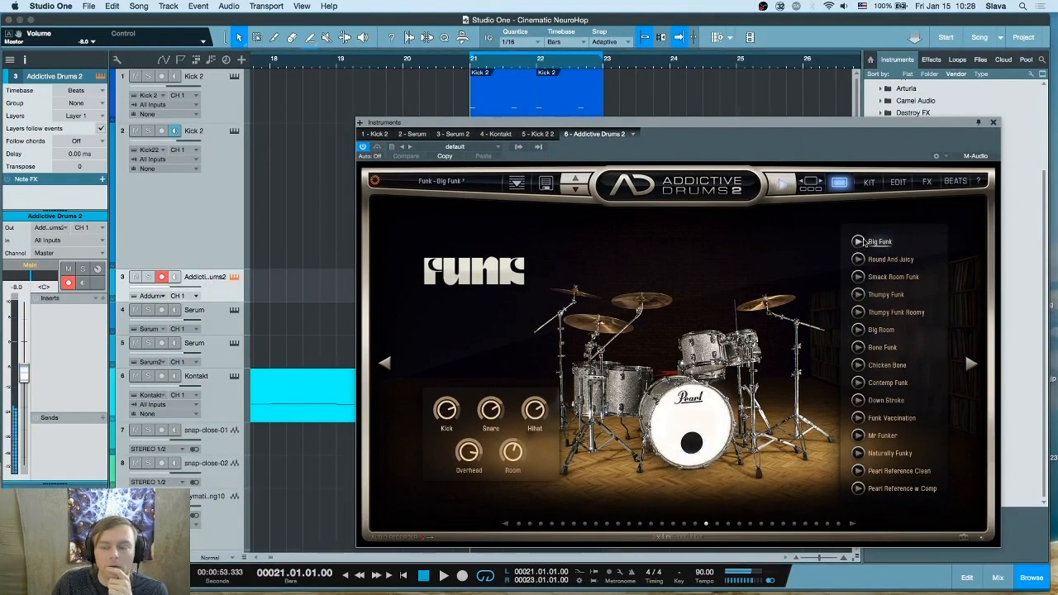
left_click(889, 260)
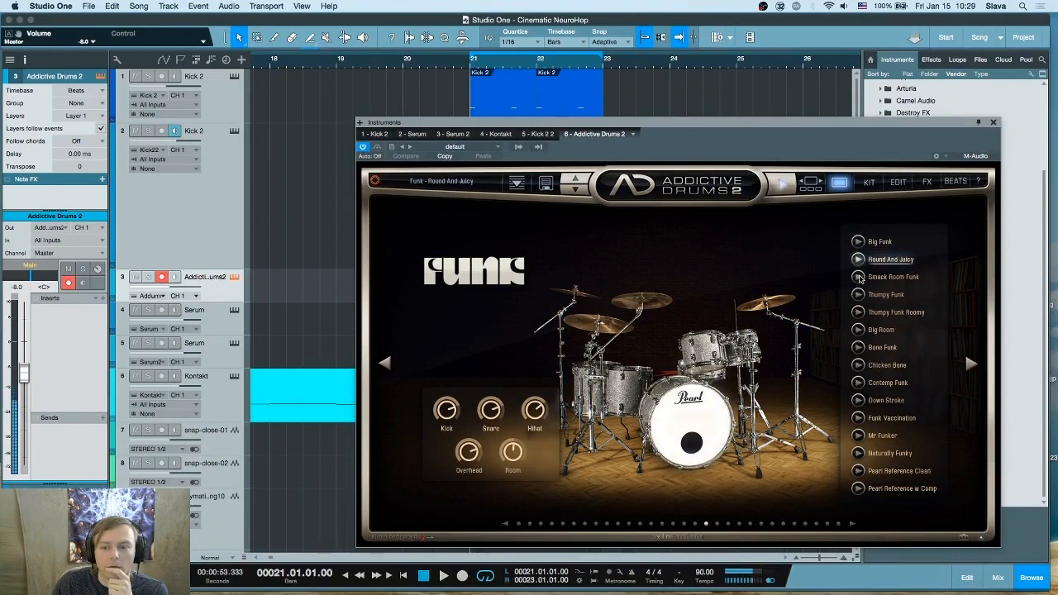
left_click(860, 276)
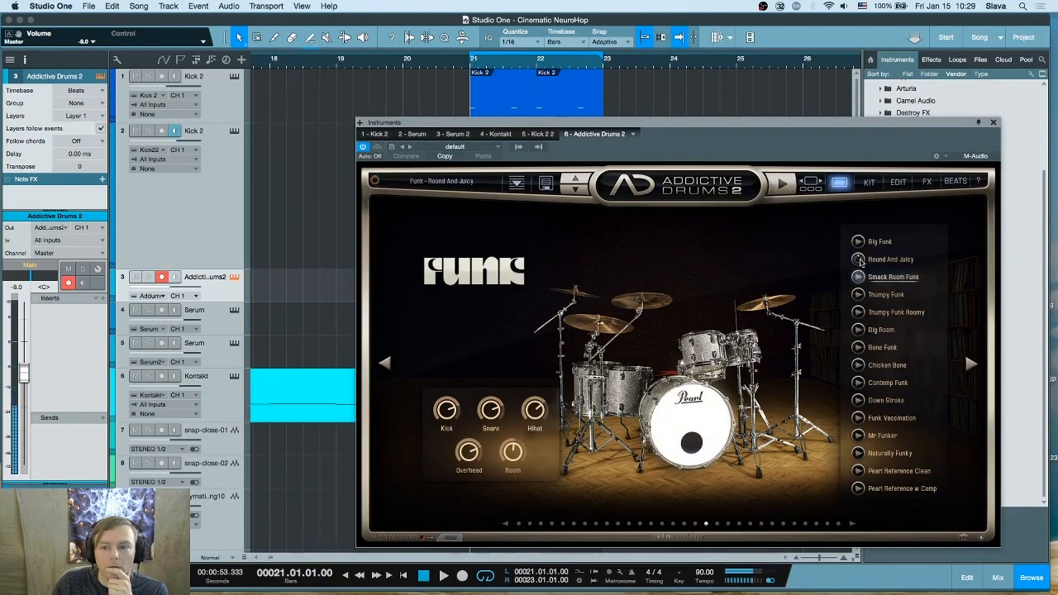
left_click(859, 260)
left_click(860, 383)
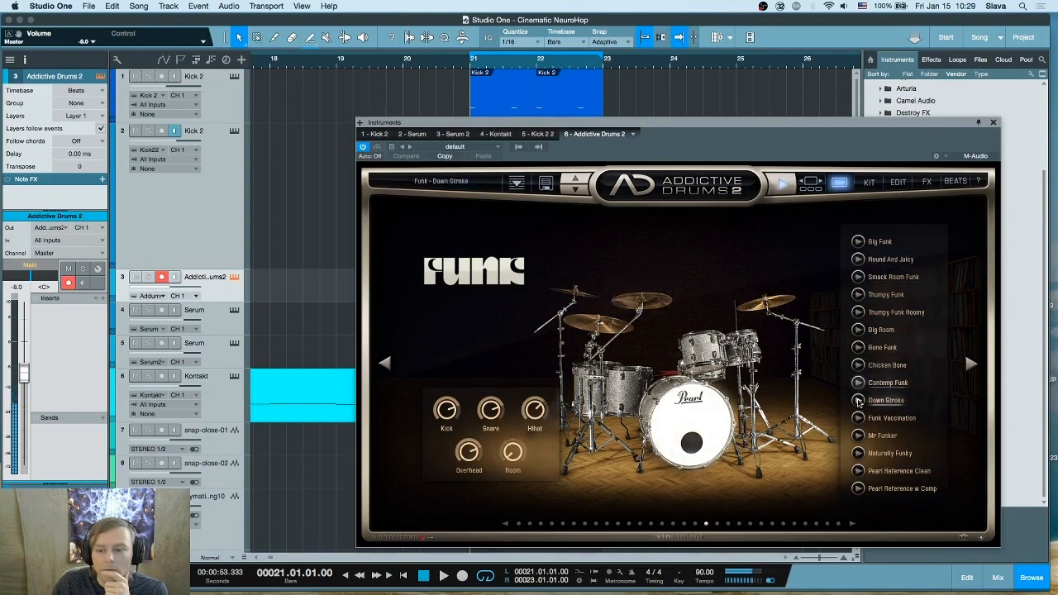
left_click(858, 436)
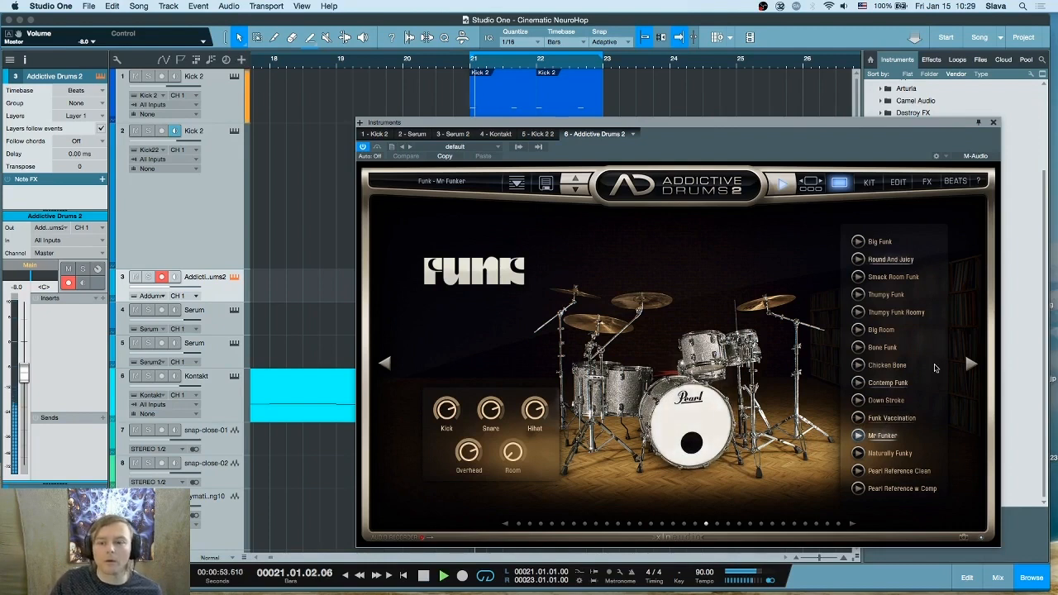
left_click(858, 436)
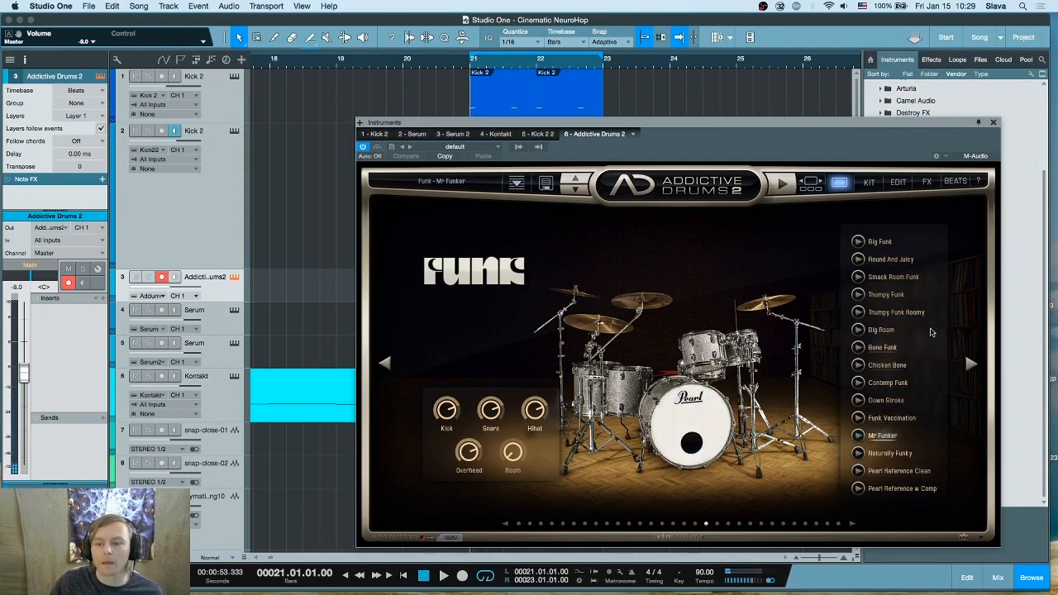
left_click(993, 124)
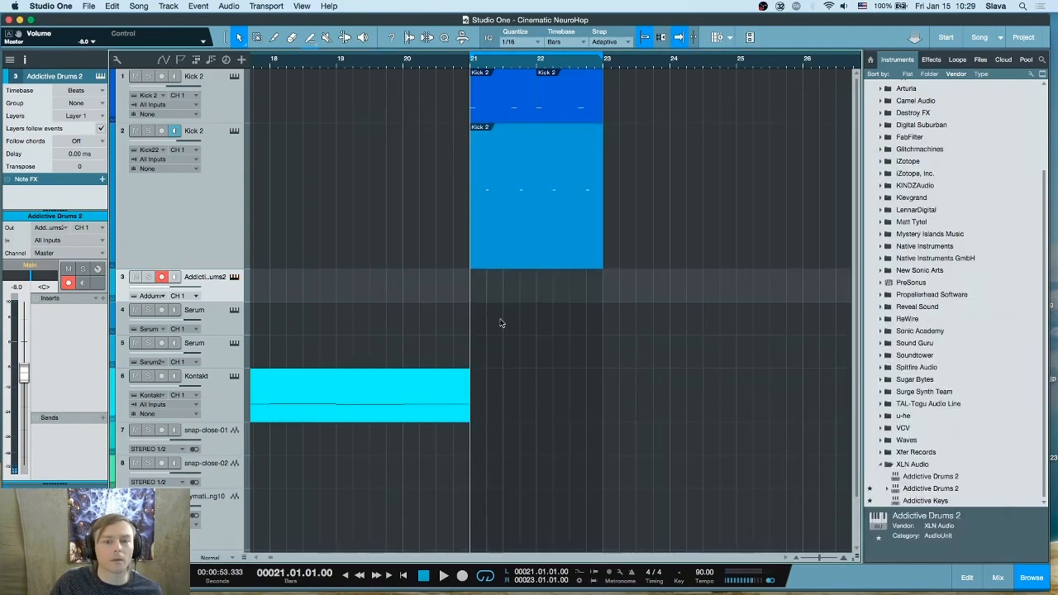
- Create an instrument part spanning bars 21 to 23 on the Addictive Drums 2 track and open it in piano view
left_click_drag(238, 302, 238, 350)
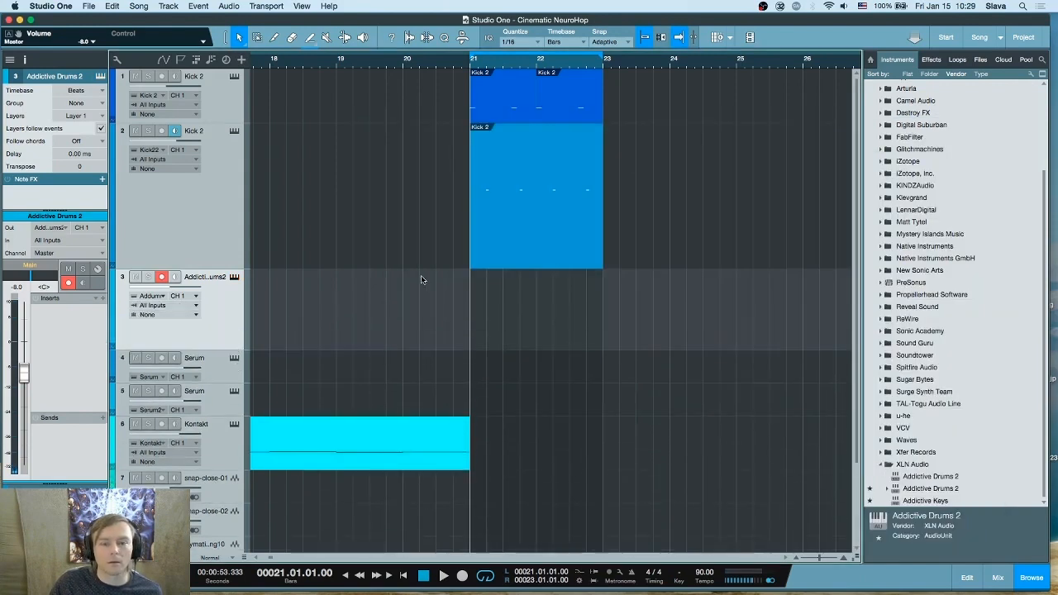
double_click(499, 302)
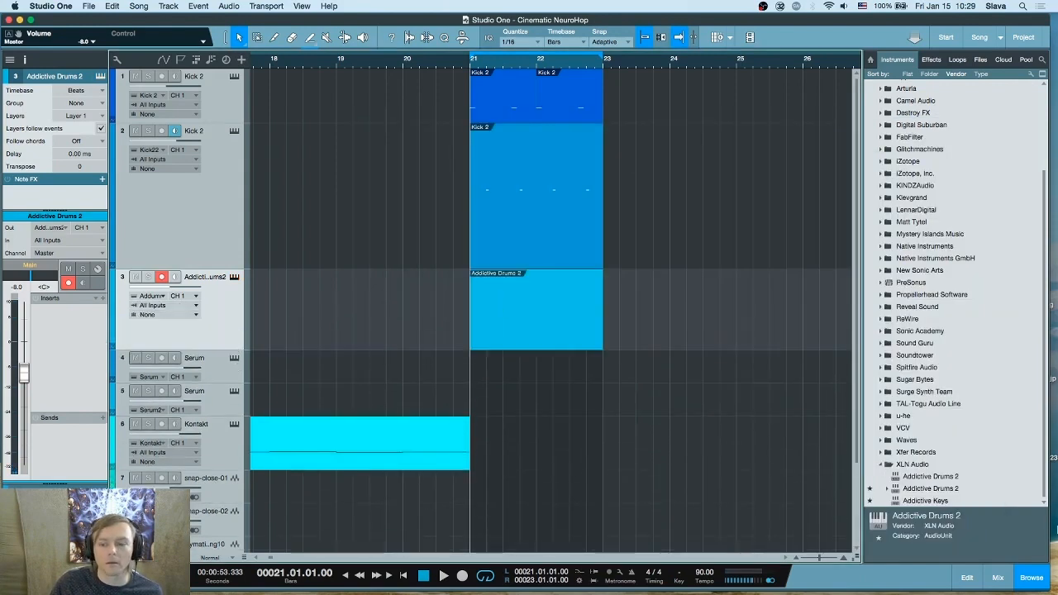
double_click(544, 310)
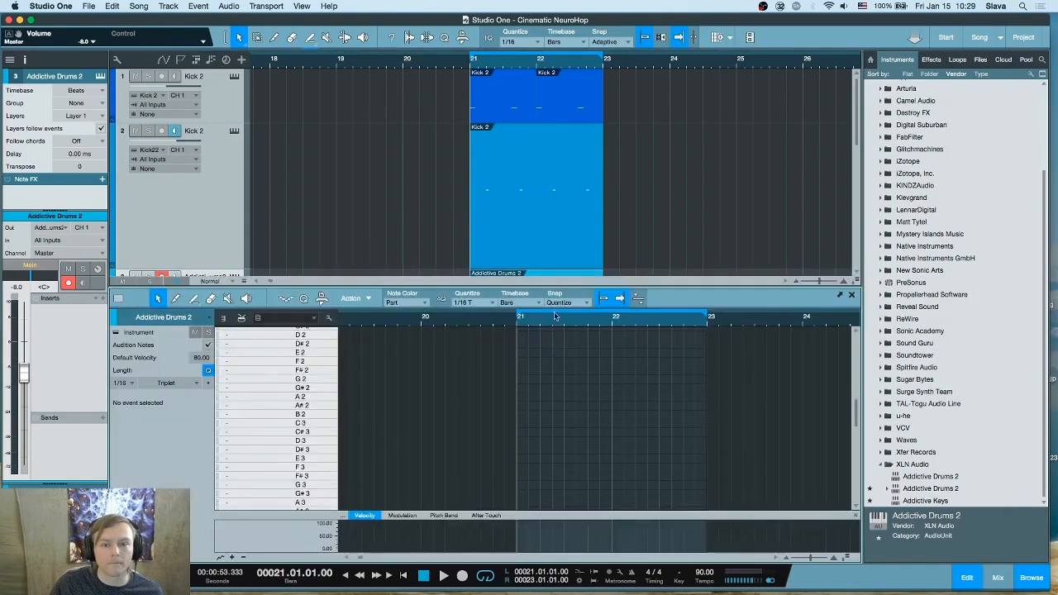
left_click(223, 318)
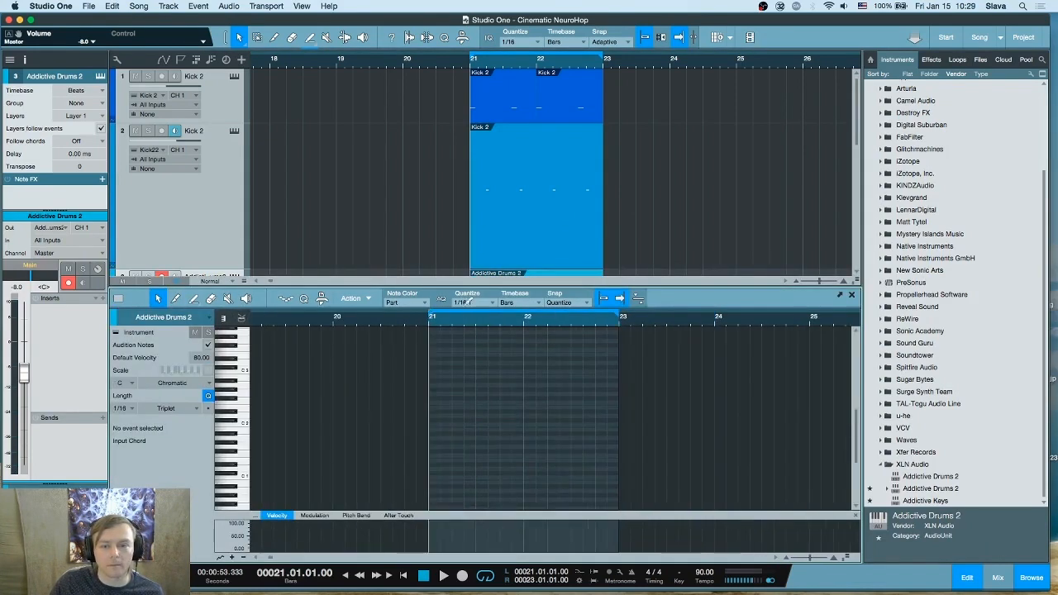
- Audition the drum sounds on the piano keys between C1 and C3 to find the right one for the pattern
left_click(242, 458)
left_click(242, 449)
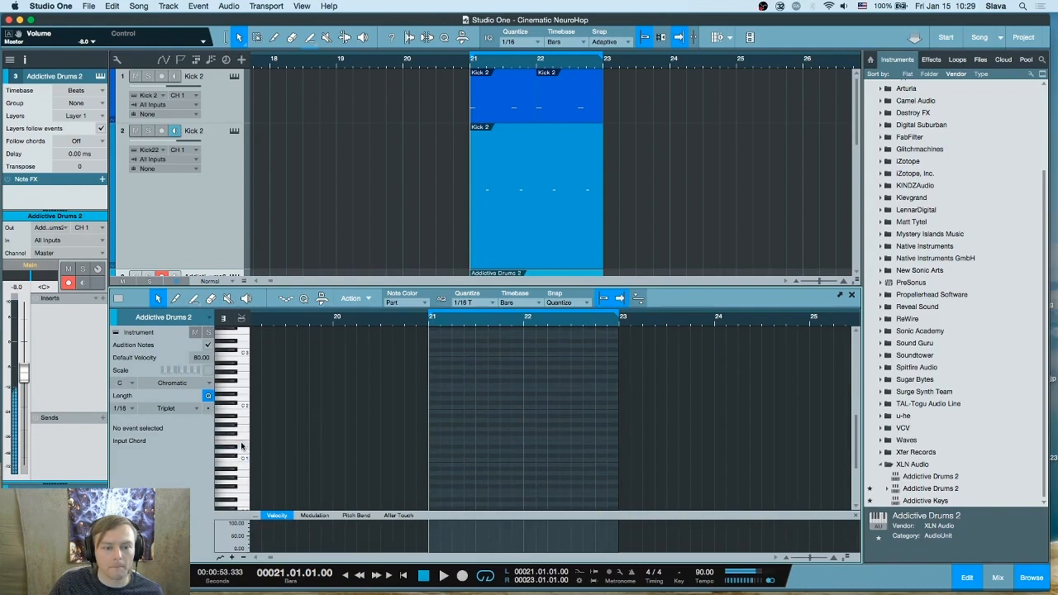
left_click(243, 440)
left_click(243, 430)
left_click(242, 447)
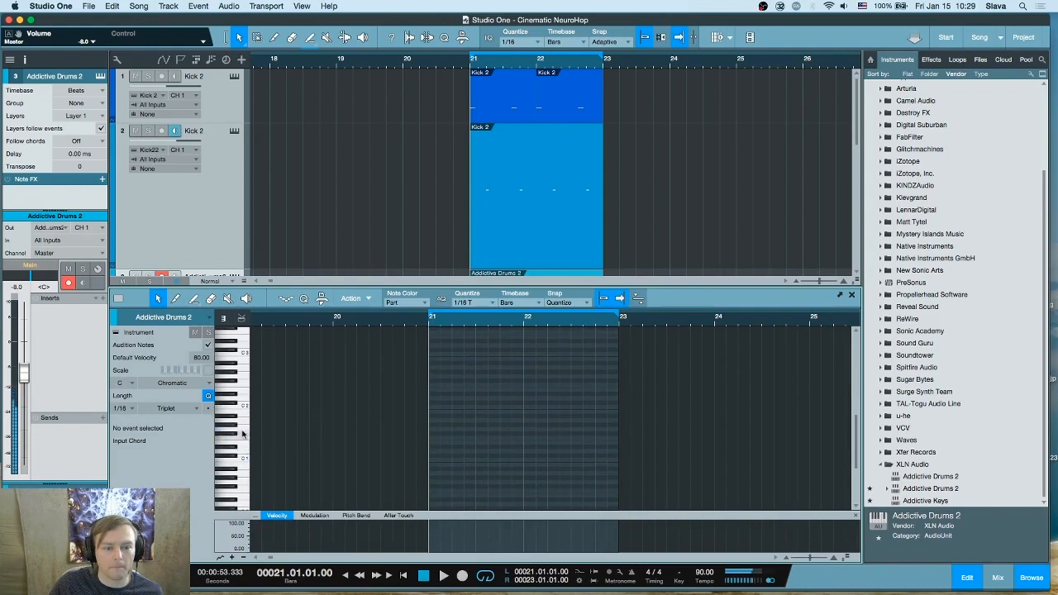
left_click(242, 416)
left_click(244, 408)
left_click(244, 392)
left_click(246, 400)
left_click(244, 385)
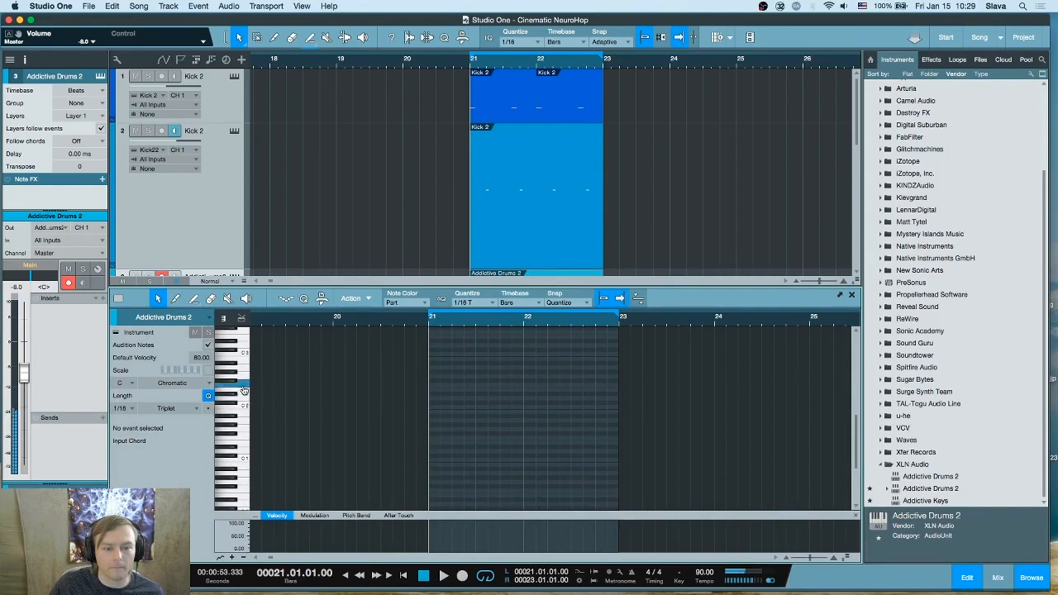
left_click(244, 397)
left_click(243, 401)
left_click(243, 401)
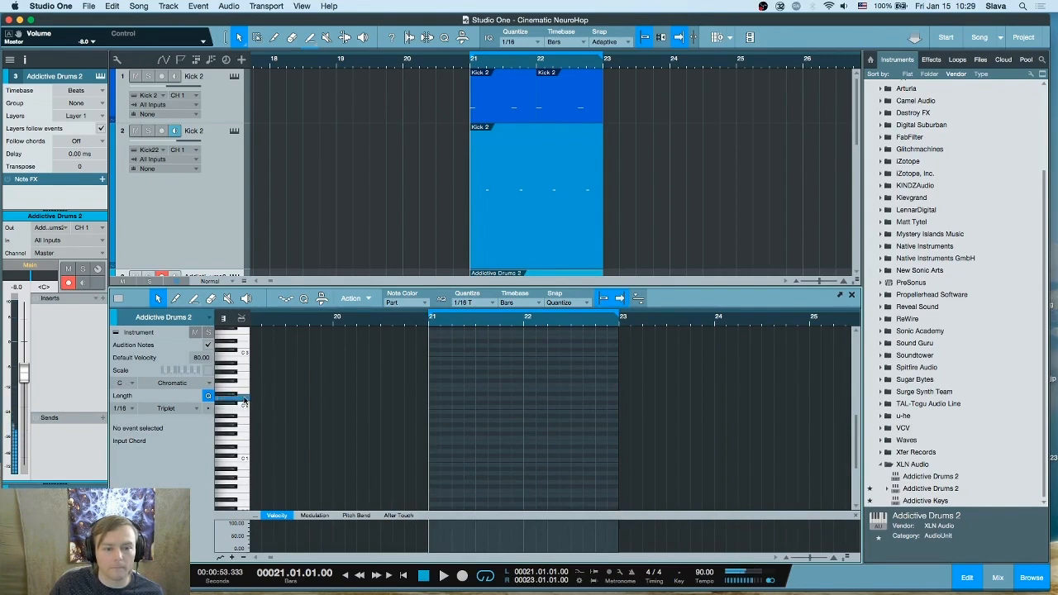
- Add four D2 notes an eighth note apart from the start of bar 21, hiding the browser for more room, and play them
left_click_drag(439, 322, 429, 368)
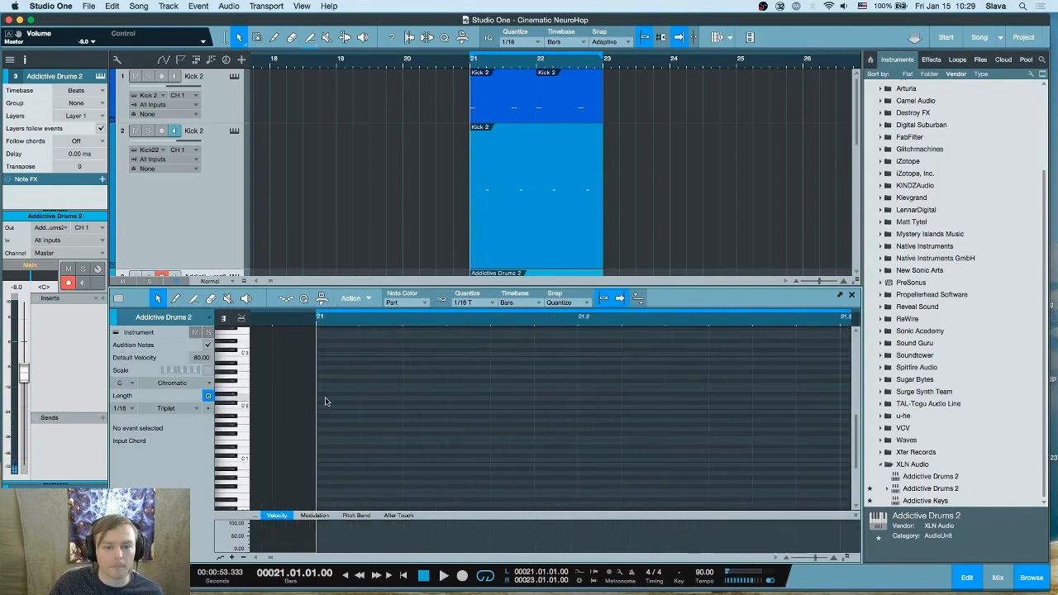
double_click(326, 399)
key("F5")
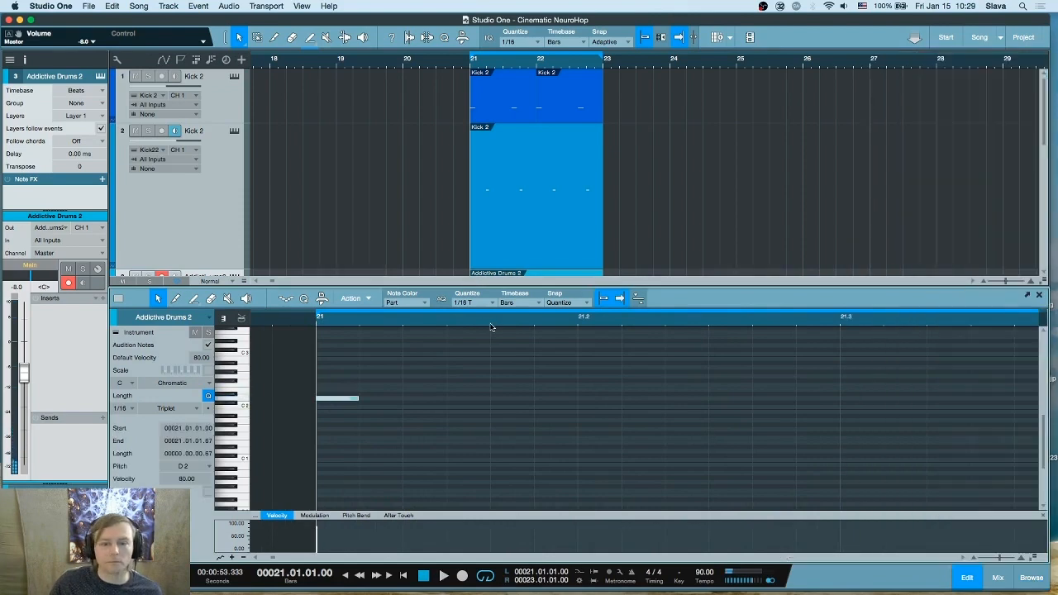
left_click_drag(476, 322, 475, 305)
double_click(466, 399)
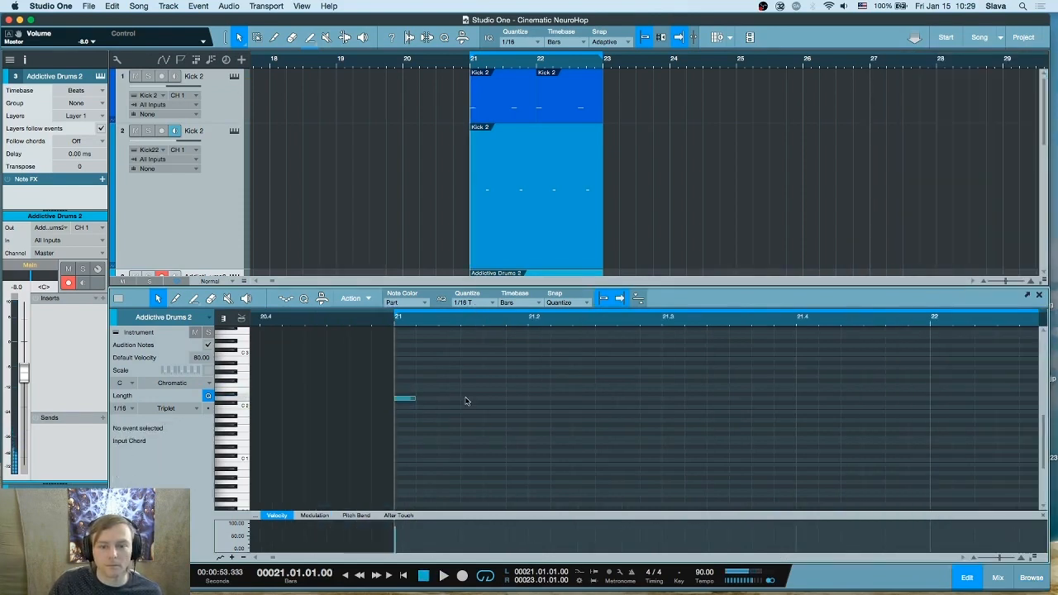
double_click(538, 398)
double_click(605, 398)
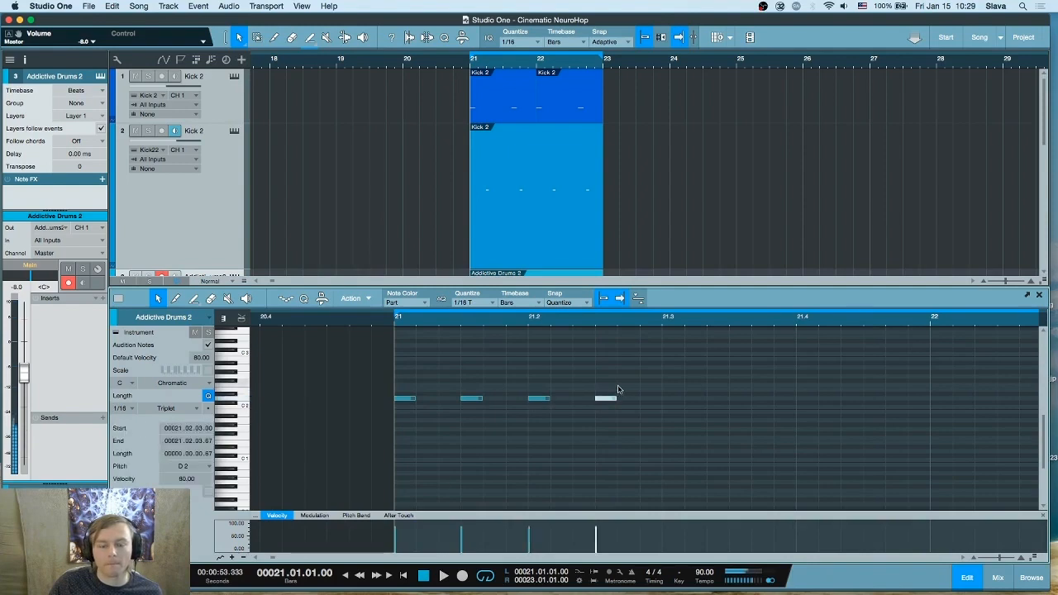
key("space")
key("space")
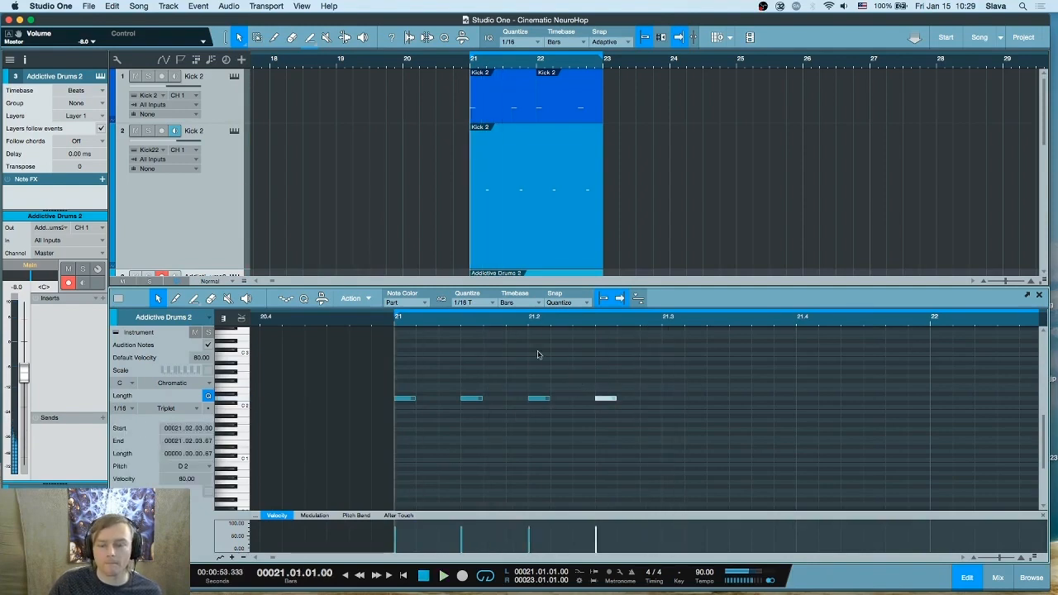
- Enlarge the note editor over the arrangement and make its velocity lane taller
left_click_drag(426, 327, 367, 439)
left_click(371, 398)
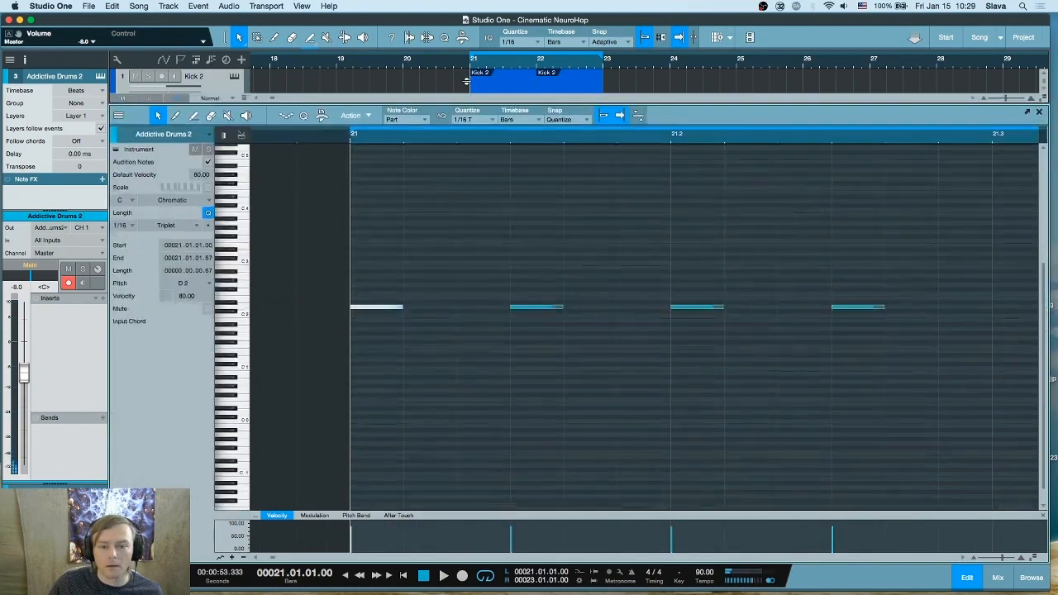
left_click_drag(479, 286, 479, 82)
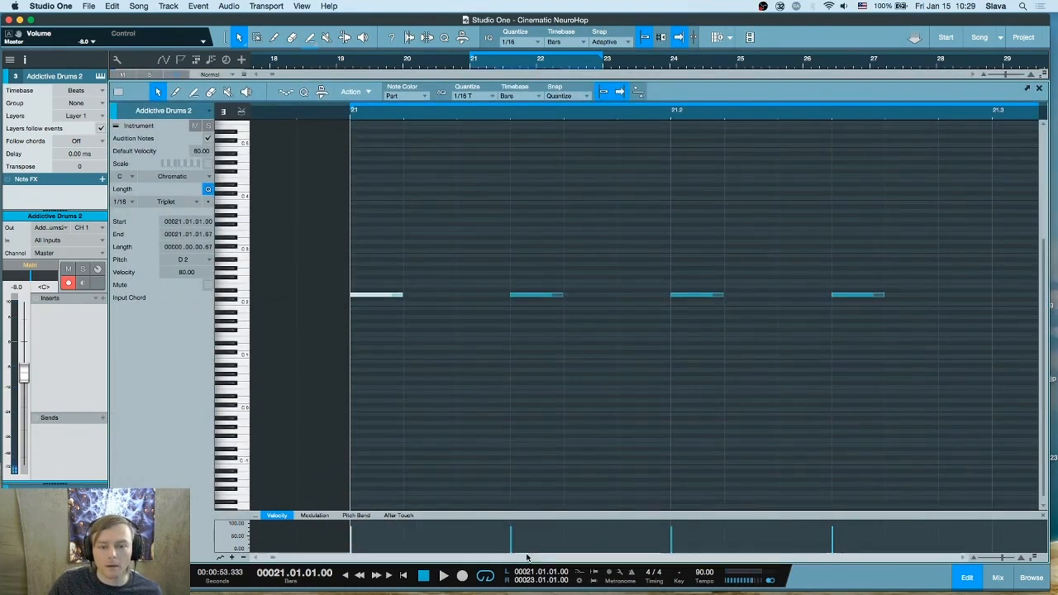
left_click_drag(533, 515, 534, 372)
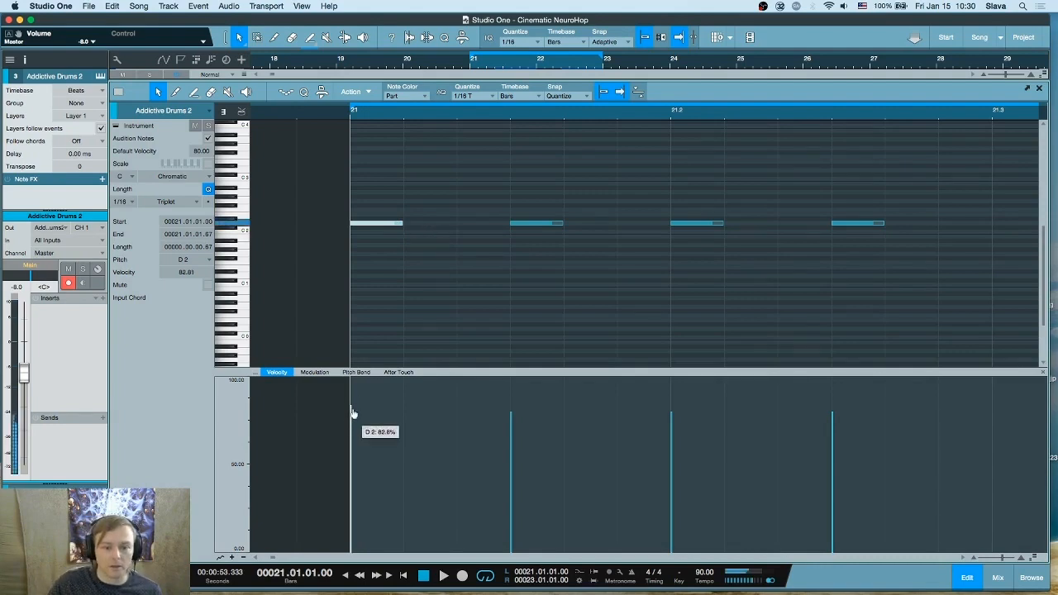
- Raise the first D2 note's velocity to 86.88 and lower the other three by differing amounts, the second one most
left_click_drag(351, 423, 355, 402)
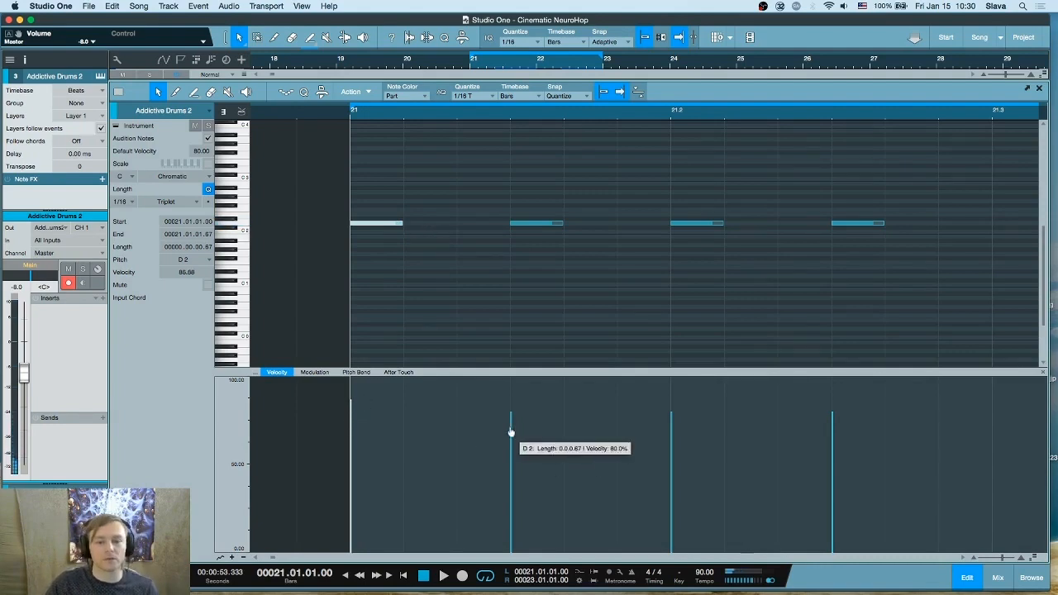
left_click_drag(511, 424, 511, 454)
left_click_drag(672, 424, 672, 431)
mouse_move(832, 413)
left_mouse_down()
mouse_move(831, 444)
mouse_move(831, 433)
left_mouse_up()
- Duplicate the four D2 notes to fill beats 3 and 4 of bar 21
left_click_drag(622, 109, 594, 105)
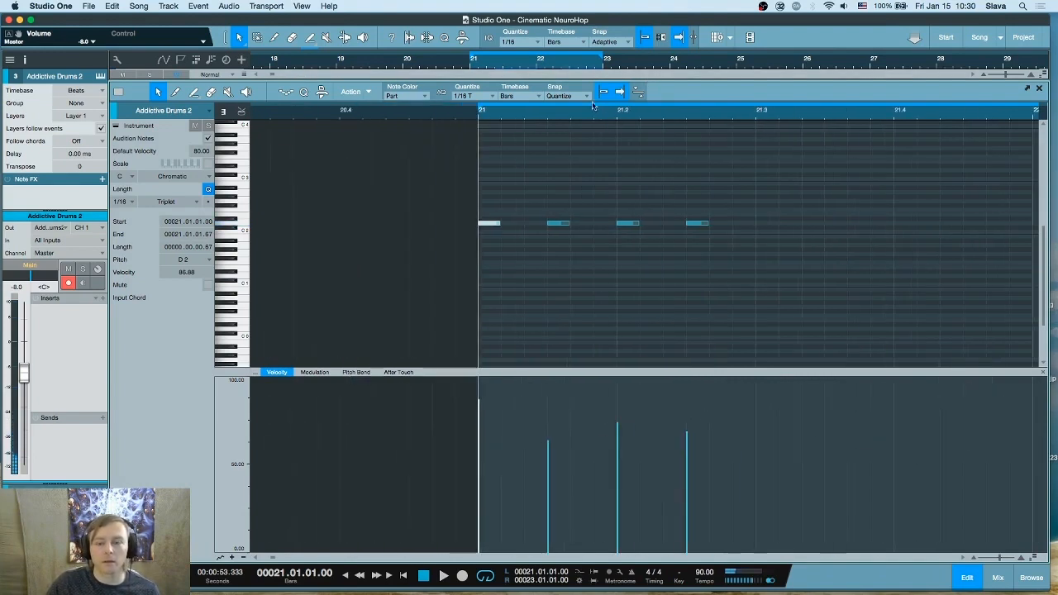
left_click_drag(792, 238, 489, 198)
key("d")
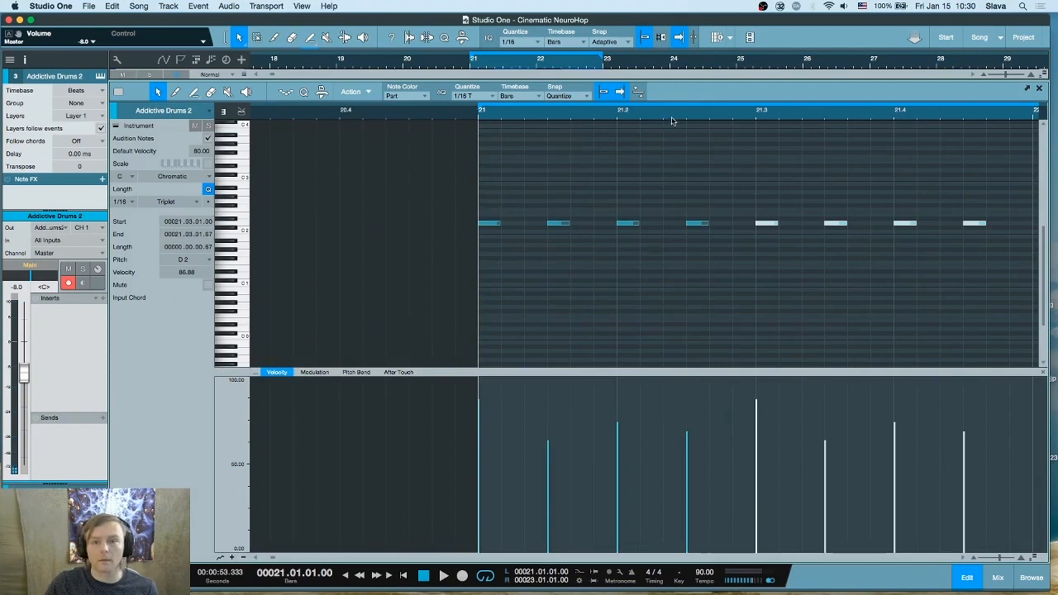
- Slightly lower the fifth note's velocity, raise those of the third, fourth and last three notes, and play the pattern
left_click_drag(673, 110, 528, 101)
left_click(559, 260)
left_click_drag(580, 408, 579, 413)
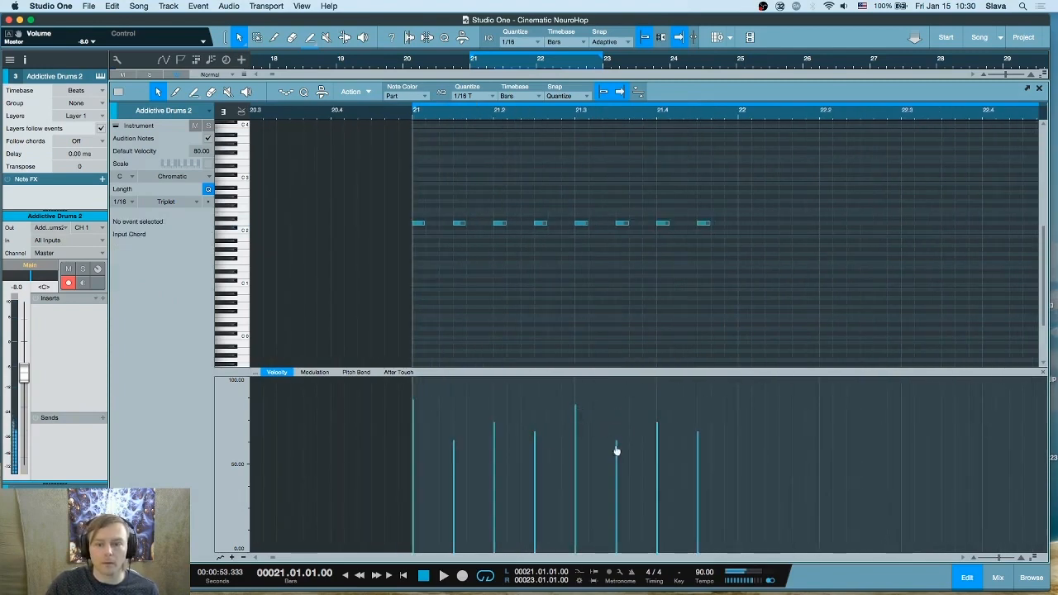
left_click_drag(617, 448, 699, 424)
left_click_drag(493, 424, 538, 435)
left_click_drag(791, 201, 311, 276)
key("space")
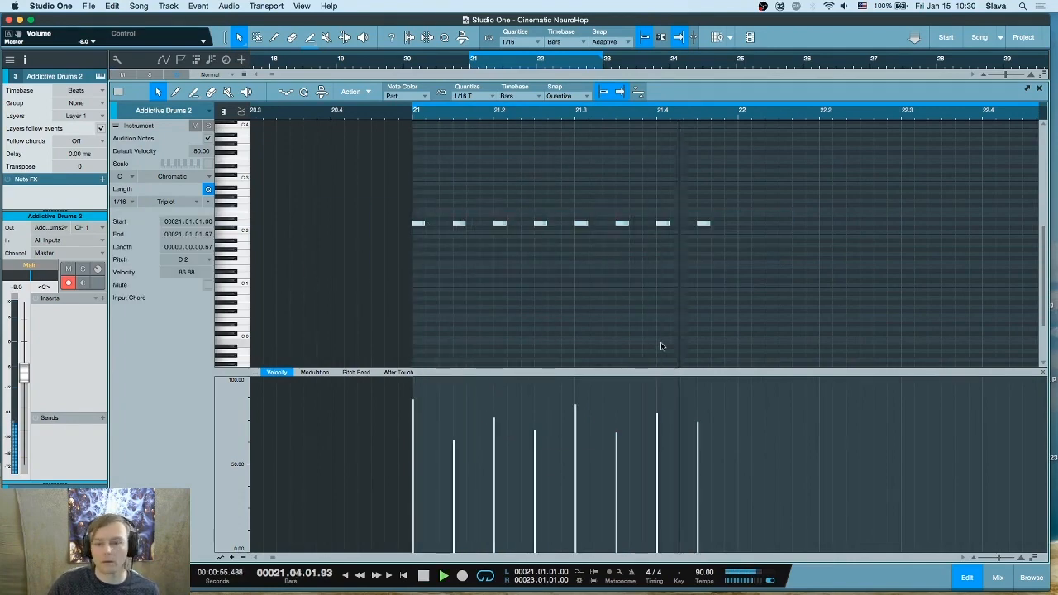
key("space")
- Raise the velocities of the fifth, first and eighth notes, bringing the first to 88.75, and play the pattern again
left_click(591, 404)
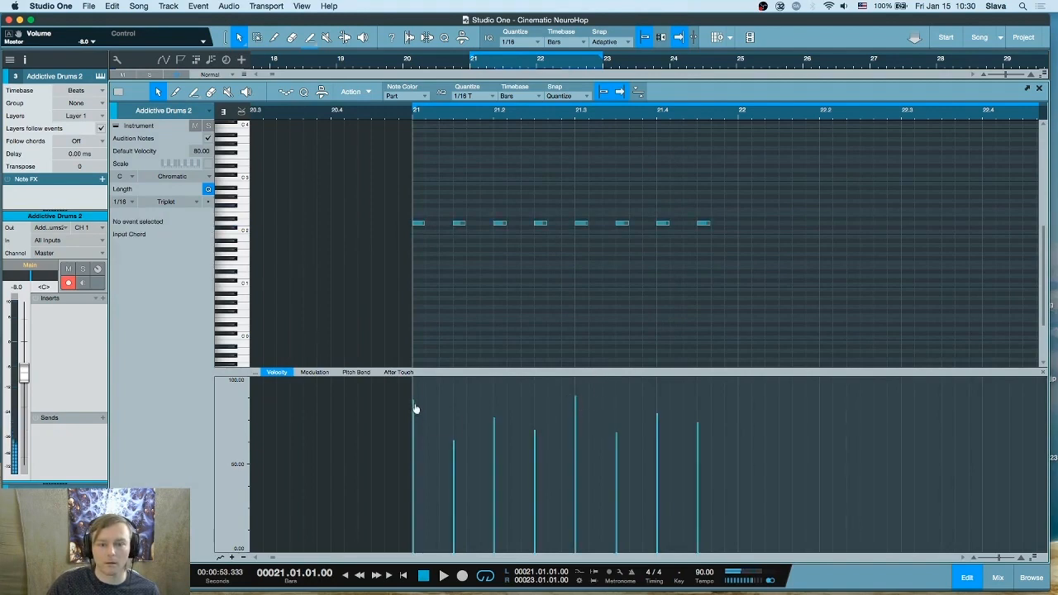
key("space")
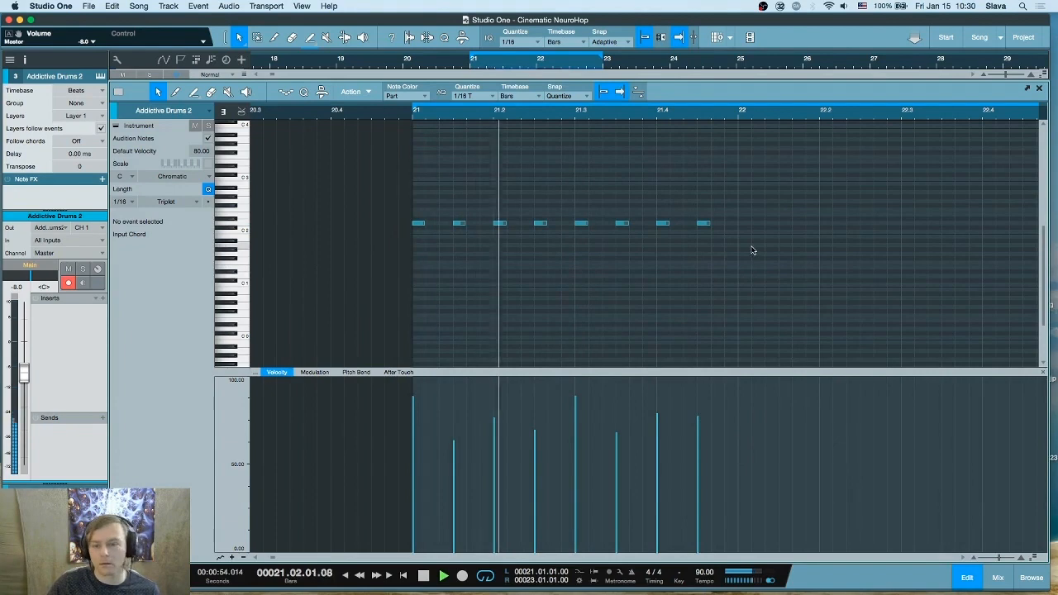
key("space")
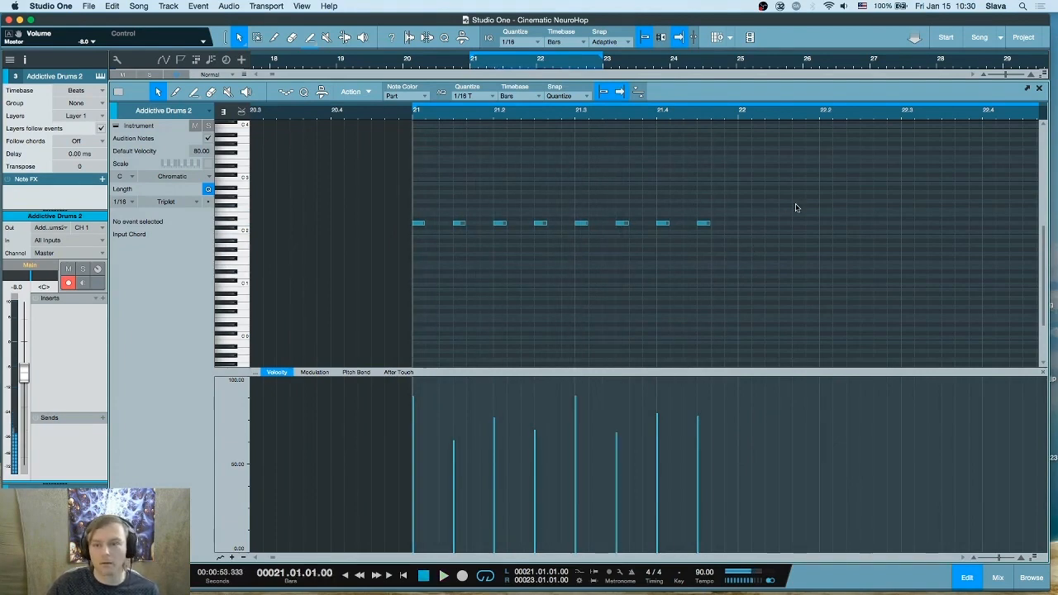
- Open Humanize for all eight D2 notes in bar 21 and set both velocity range limits to 0%
left_click_drag(460, 114, 562, 166)
left_click_drag(878, 206, 302, 236)
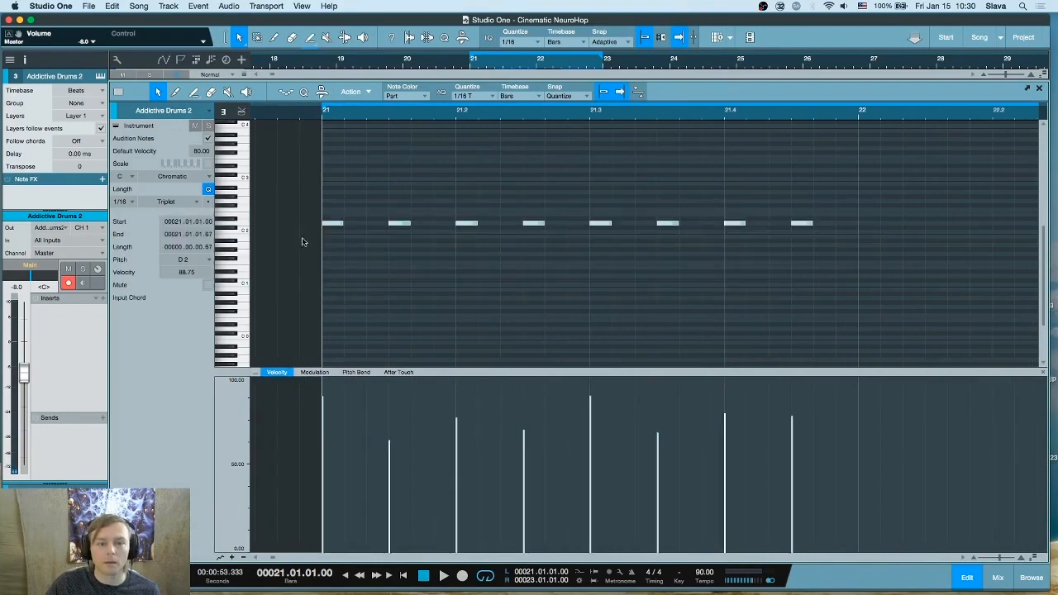
right_click(333, 230)
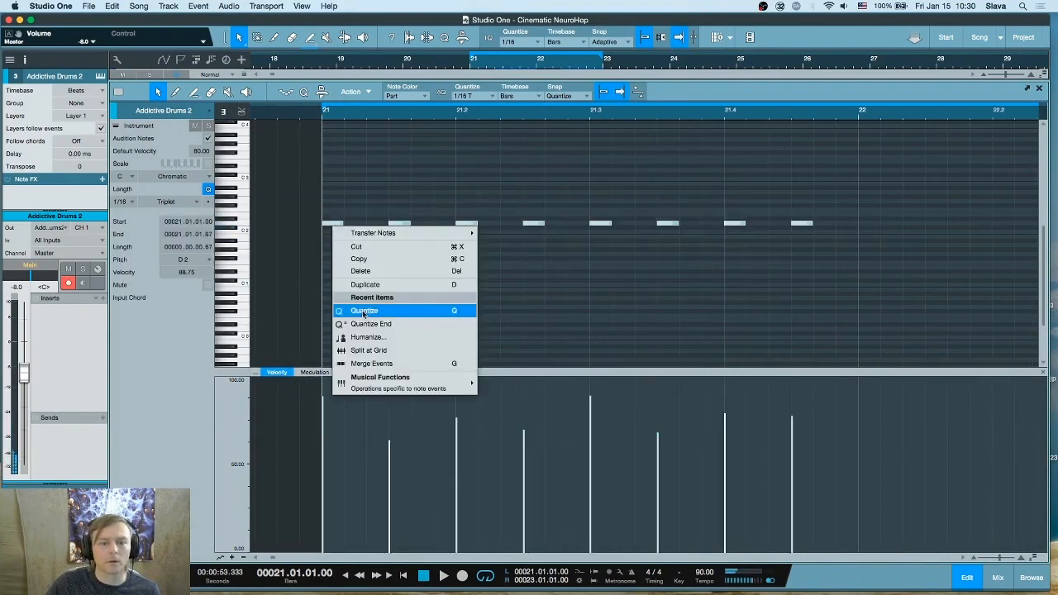
left_click(366, 337)
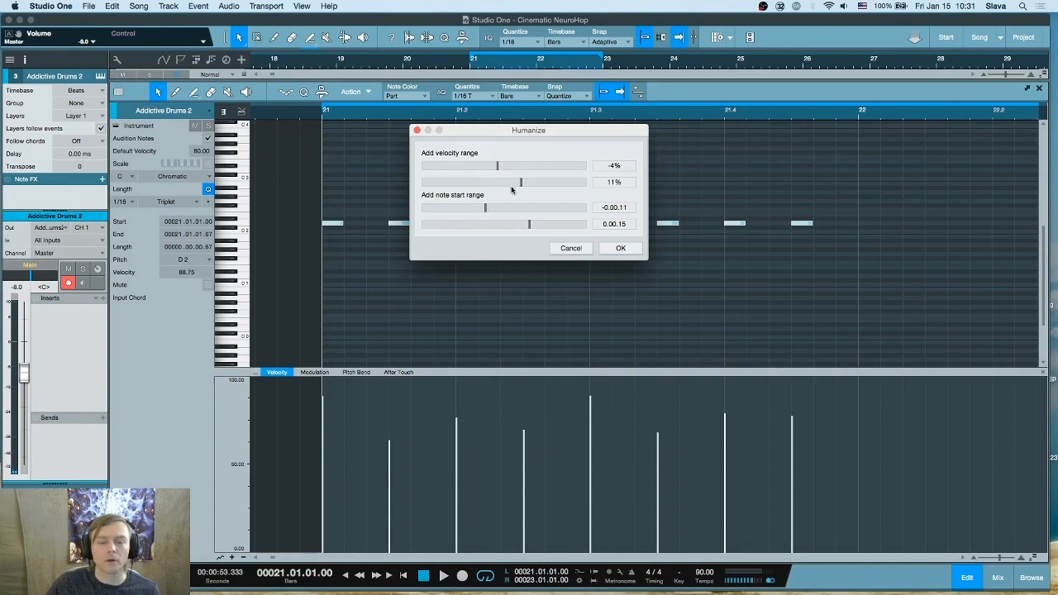
mouse_move(514, 185)
left_mouse_down()
mouse_move(503, 165)
mouse_move(512, 166)
left_mouse_up()
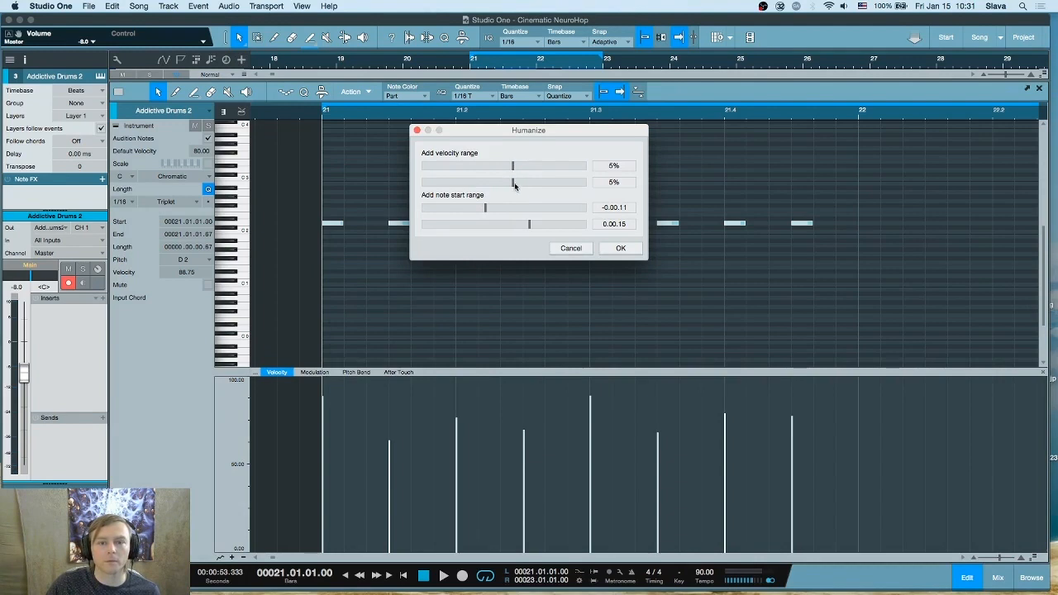
left_click(616, 181)
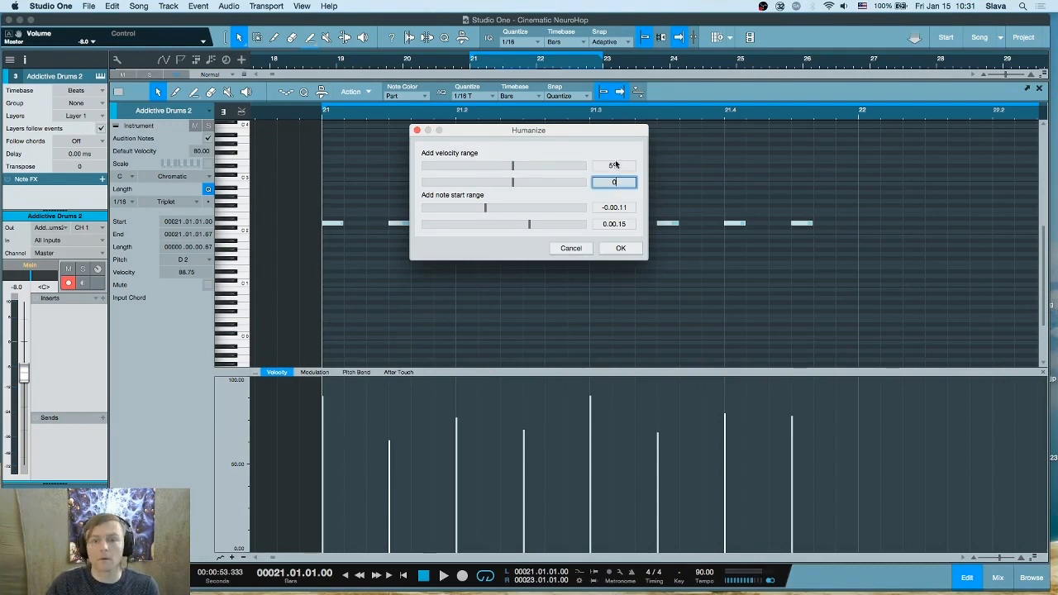
left_click(616, 164)
type("0")
key("Return")
left_click(615, 181)
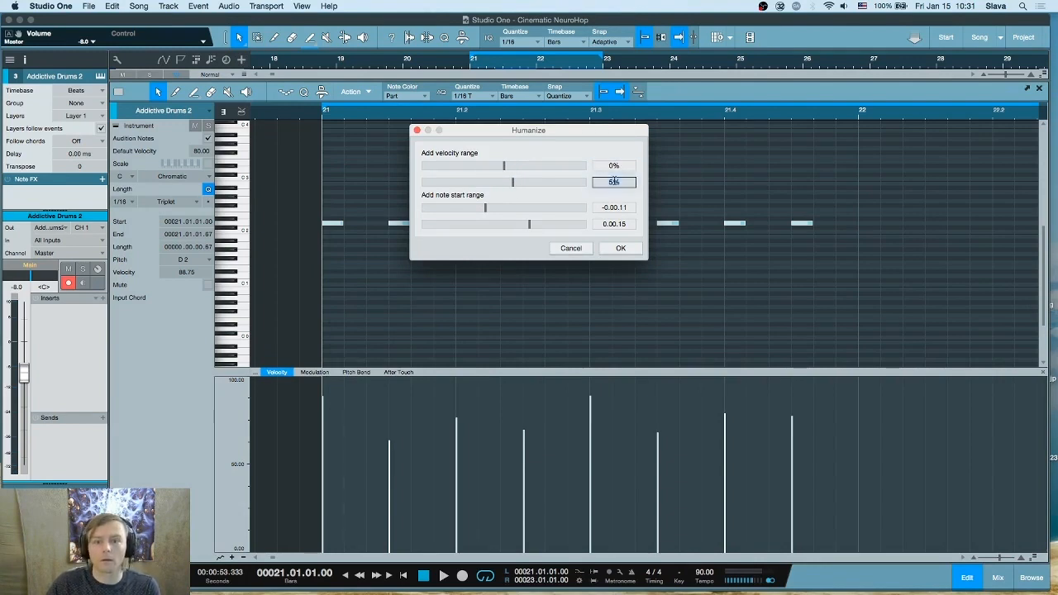
key("Return")
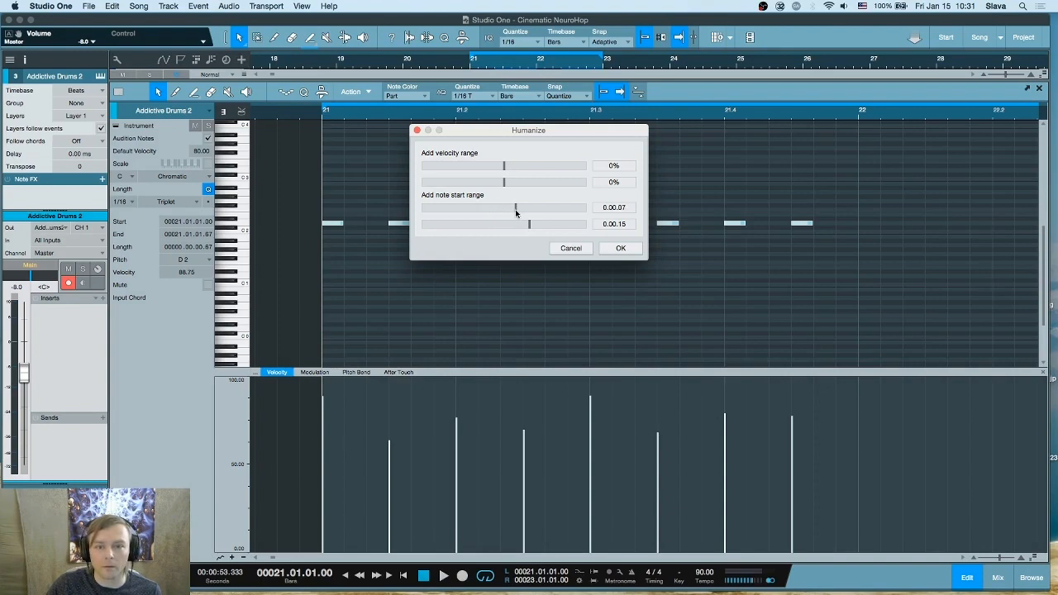
- Humanize the notes with a start range of 0.00.12 to 0.00.21, and quantize them back to the grid
left_click_drag(515, 209, 538, 228)
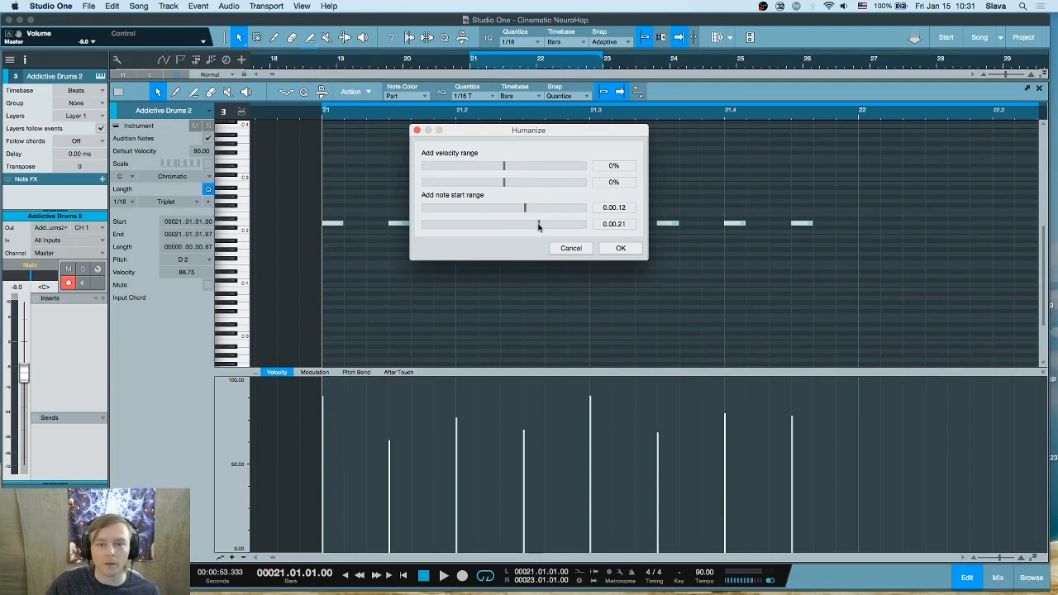
left_click(624, 248)
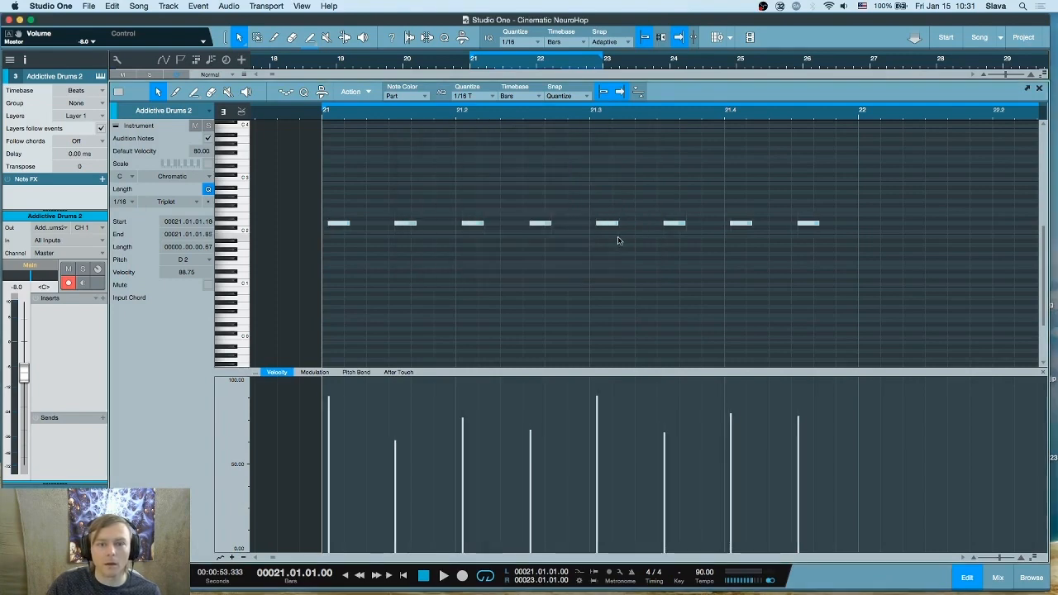
scroll(386, 127, "up", 2)
key("q")
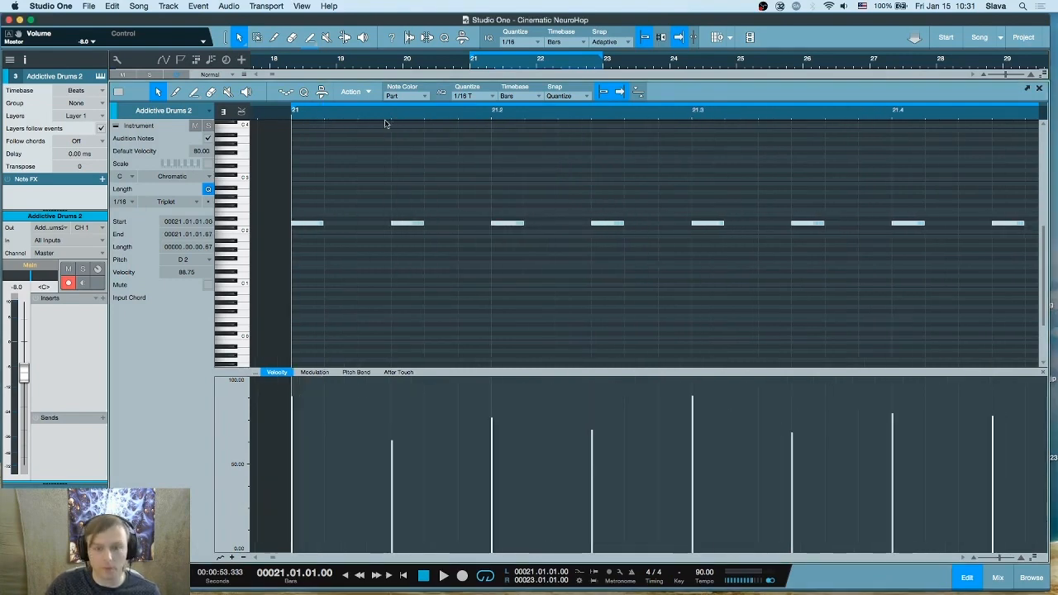
- Try Humanize again with 0.00.12 as the lower note start limit and a reduced upper limit, and requantize the notes
right_click(410, 223)
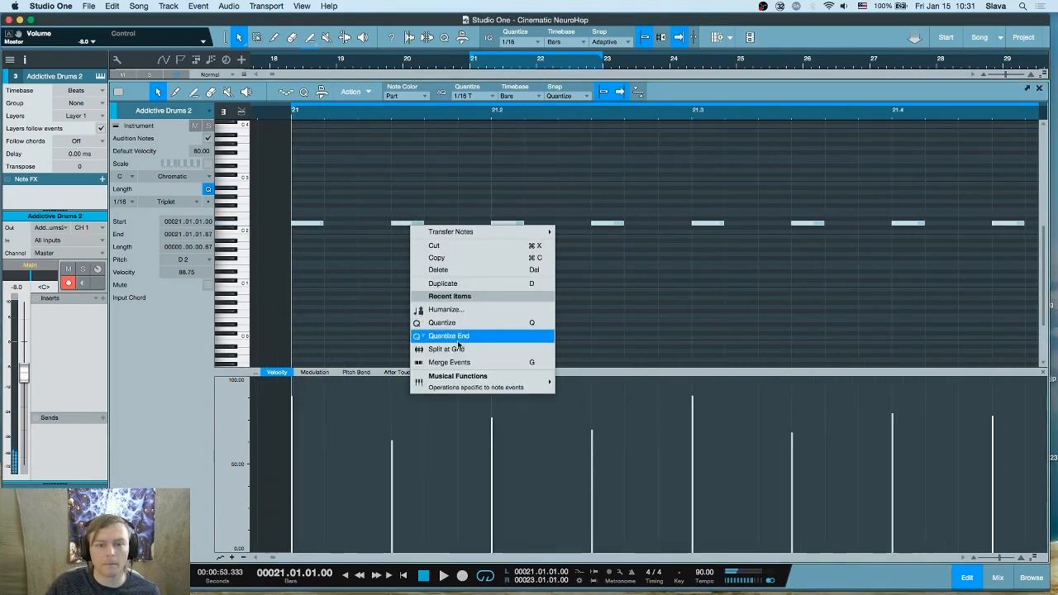
left_click(458, 311)
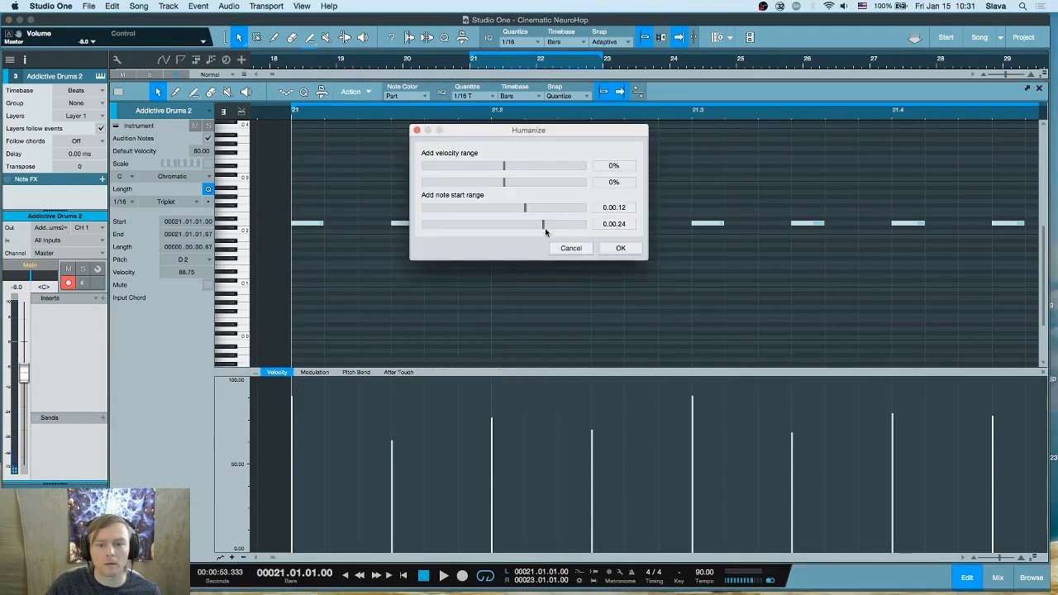
left_click_drag(546, 232, 529, 226)
left_click(621, 247)
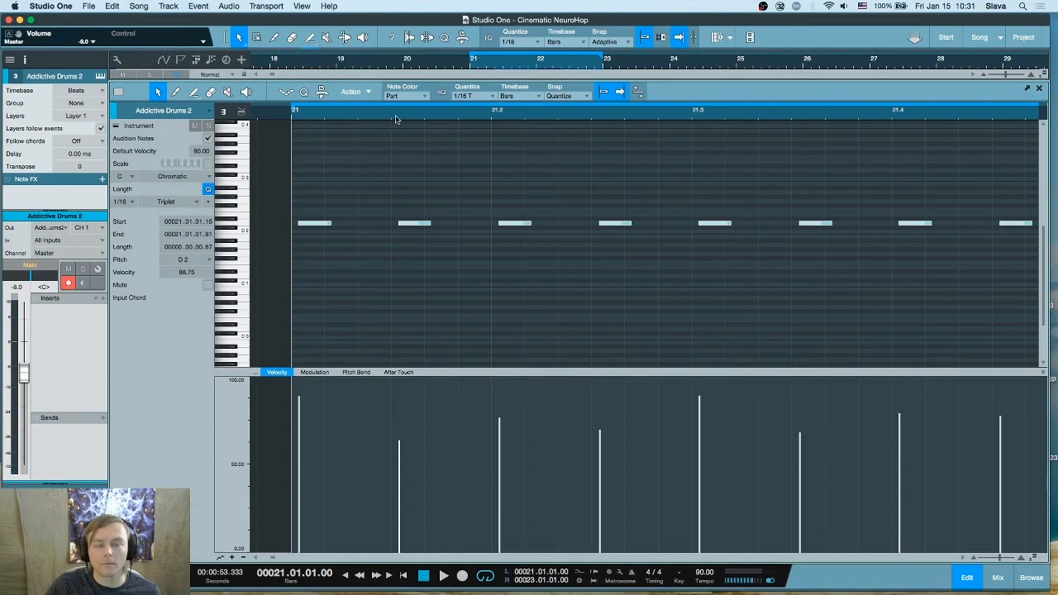
left_click_drag(392, 121, 391, 121)
key("q")
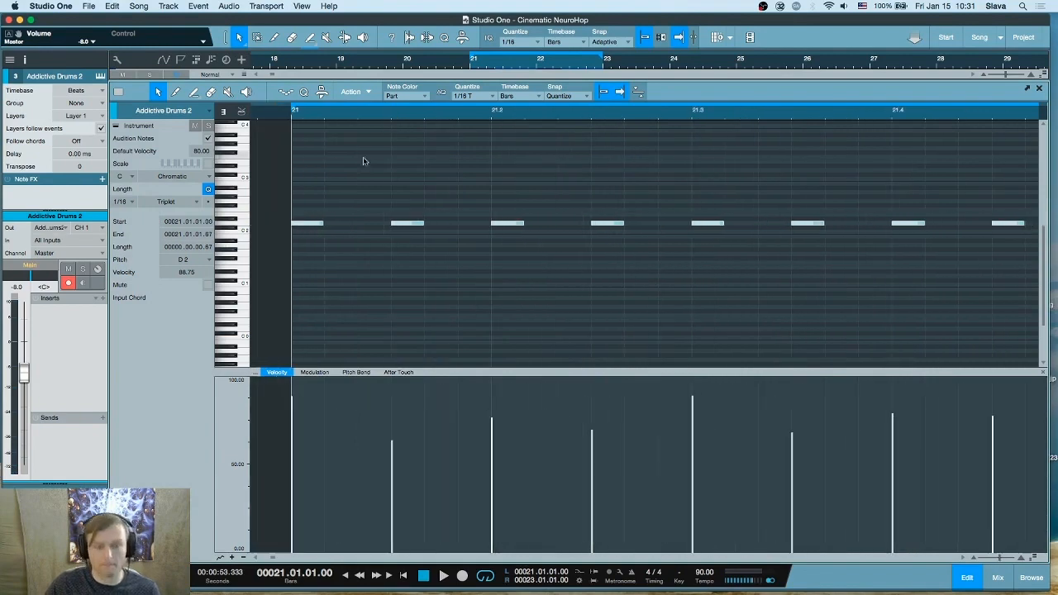
- Humanize the eight D2 notes with a note start range of about -0.00.13 to 0.00.09
right_click(408, 224)
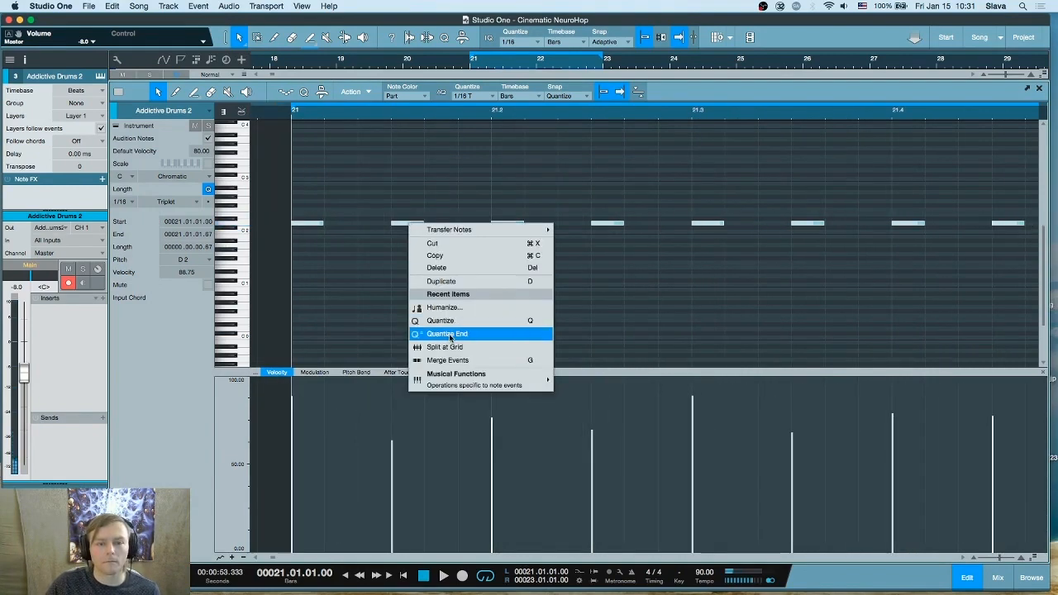
left_click(459, 306)
mouse_move(523, 208)
left_mouse_down()
mouse_move(478, 209)
mouse_move(519, 226)
left_mouse_up()
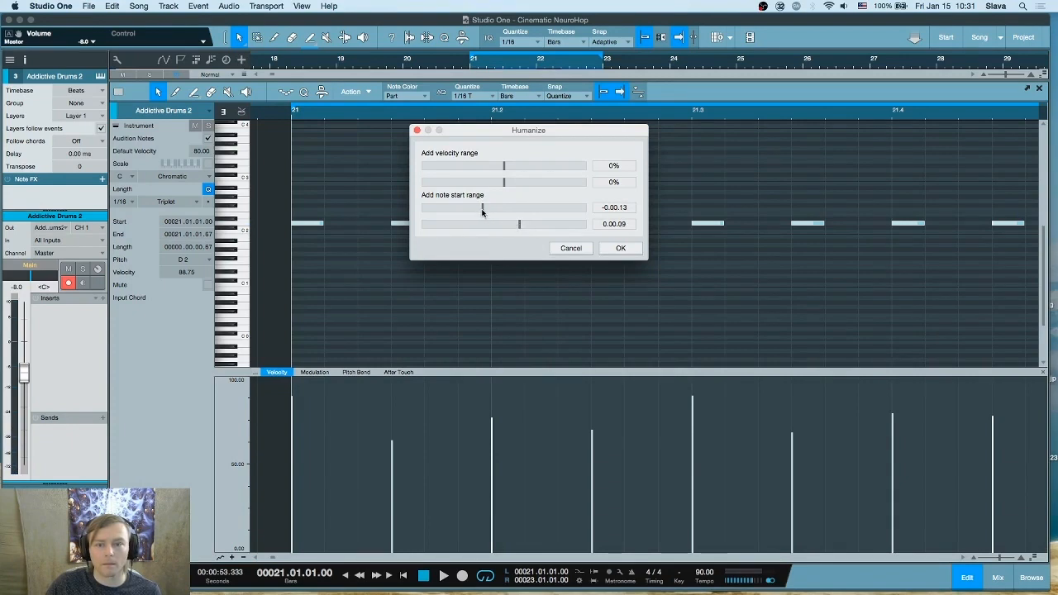
left_click(621, 247)
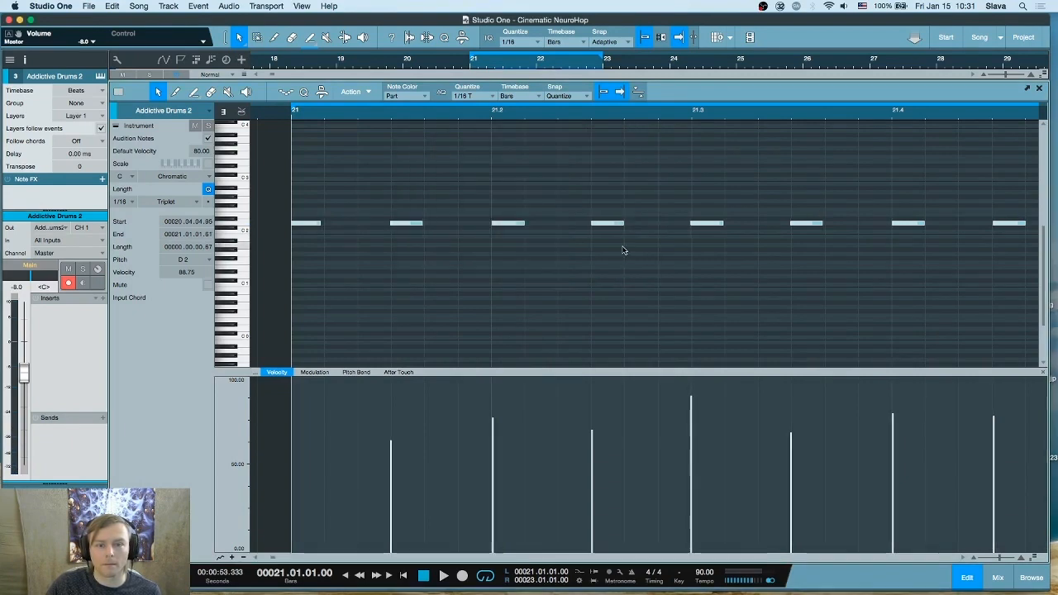
- Shift all eight D2 notes slightly forward in time so the first starts at 21.01.01.06, and play the pattern
scroll(493, 141, "up", 2)
left_click_drag(493, 142, 384, 124)
mouse_move(821, 125)
left_mouse_down()
mouse_move(802, 149)
mouse_move(796, 128)
mouse_move(823, 116)
left_mouse_up()
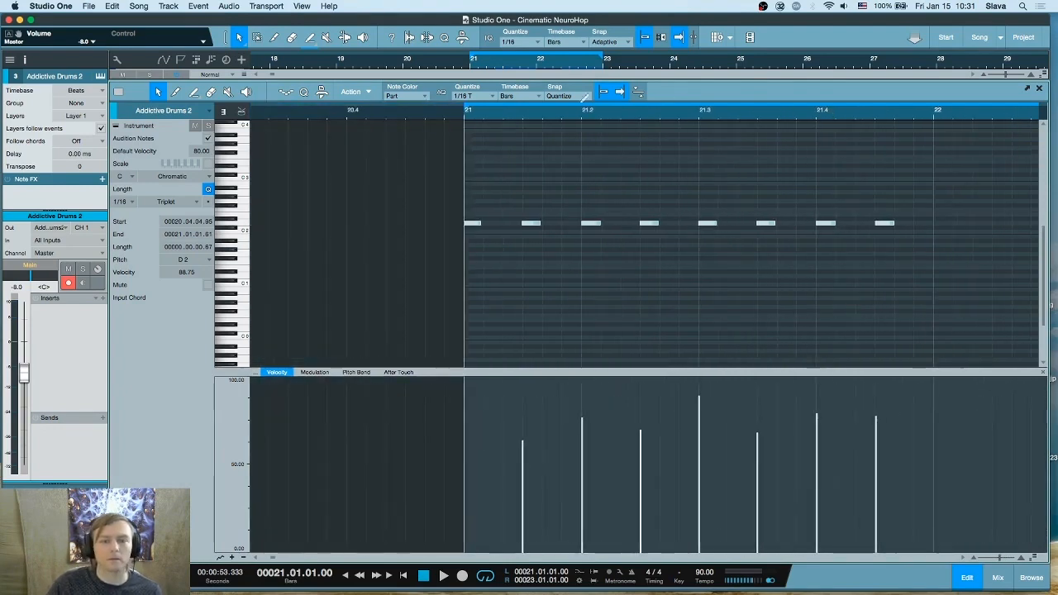
left_click_drag(486, 114, 457, 219)
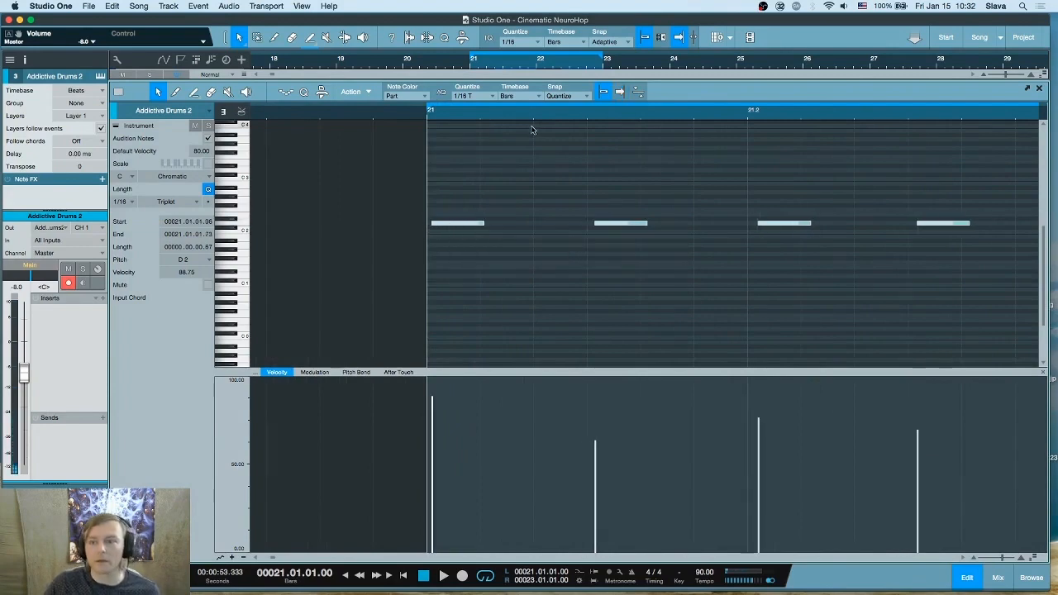
left_click_drag(524, 113, 404, 90)
key("space")
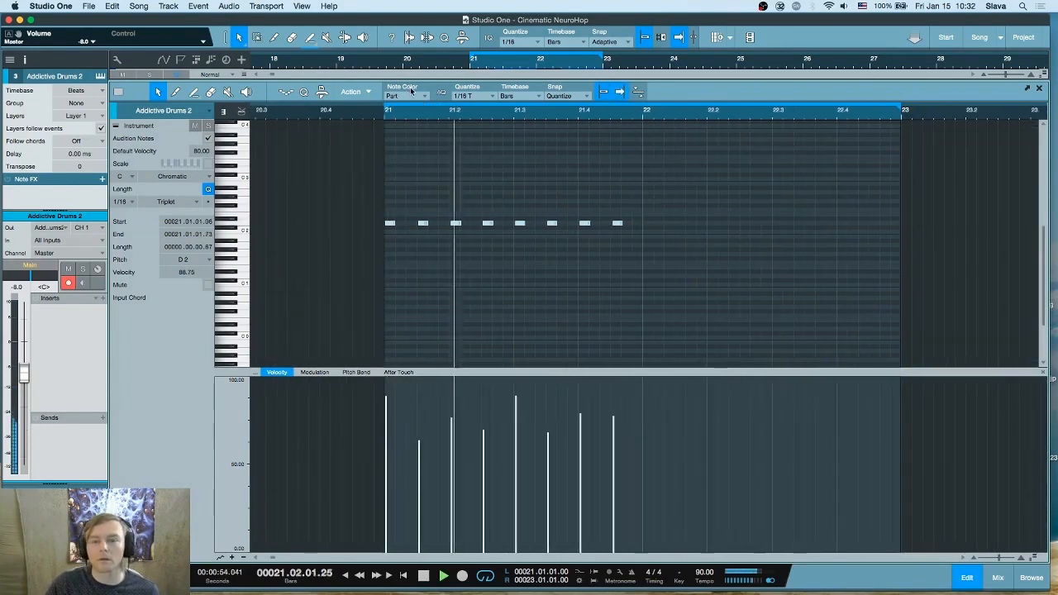
key("space")
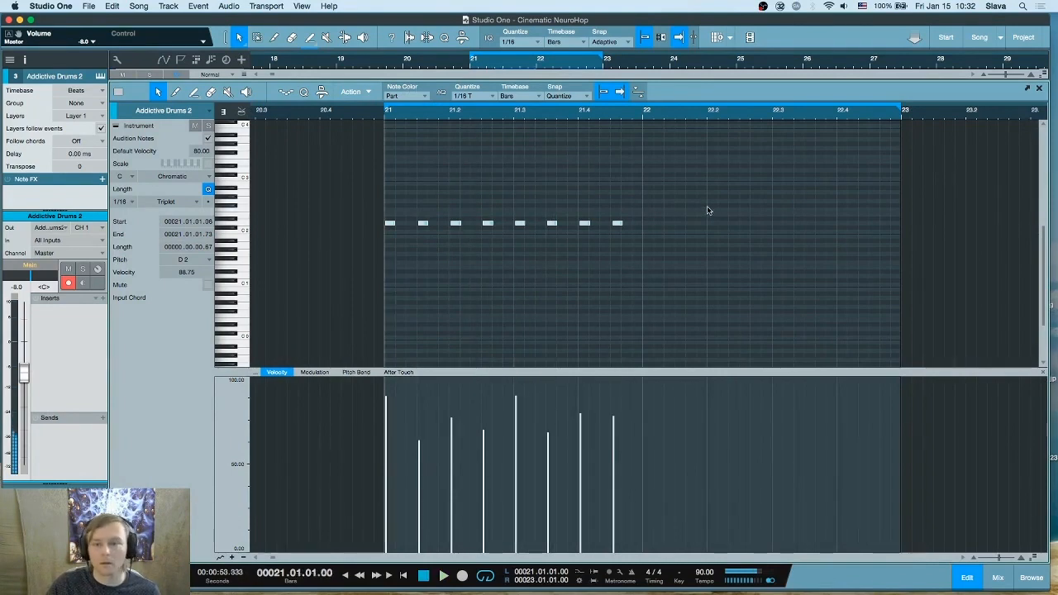
- Duplicate the eight D2 notes into bar 22 and play the two-bar pattern
key("d")
key("space")
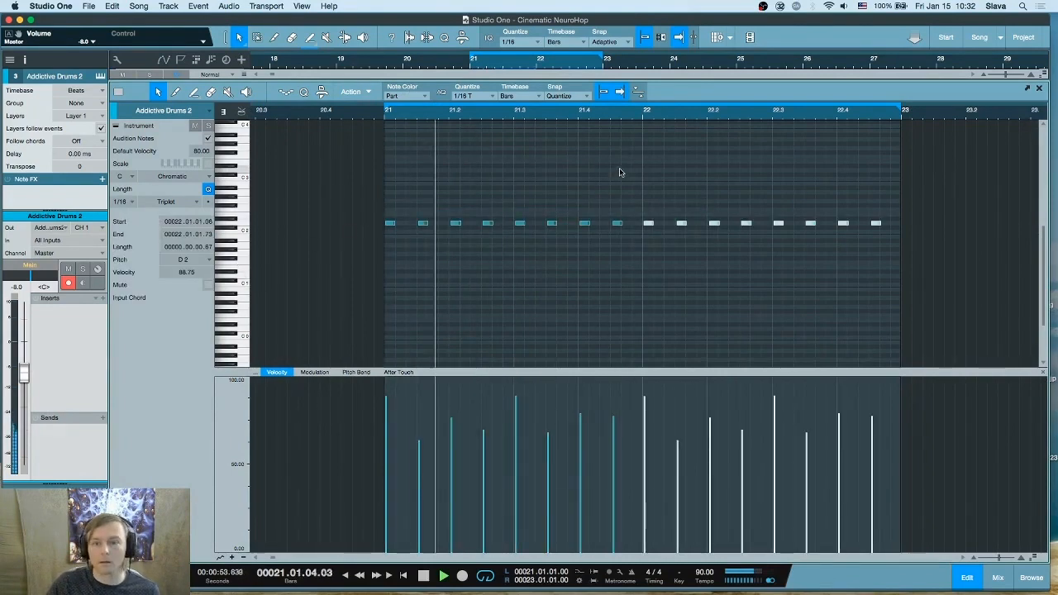
left_click(620, 92)
left_click_drag(710, 113, 432, 101)
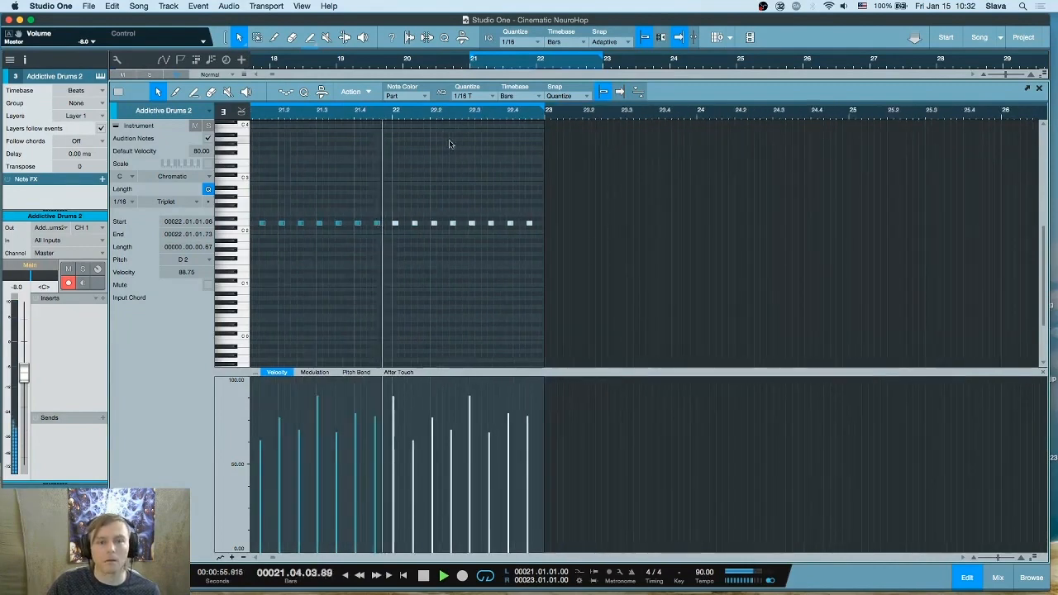
left_click_drag(502, 113, 493, 132)
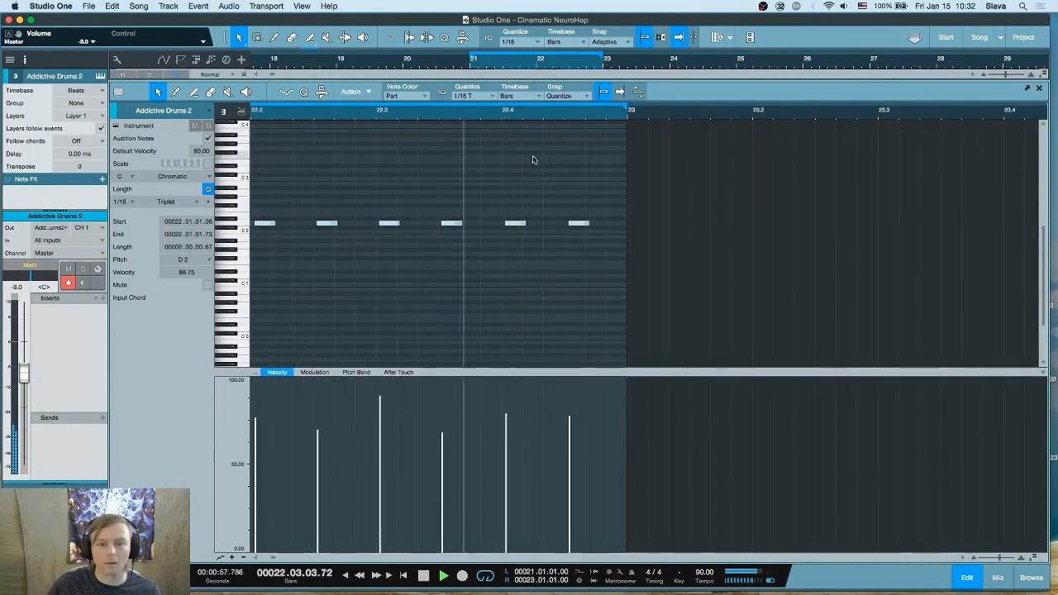
left_click(576, 173)
key("space")
- Transpose the last note of bar 22 up five semitones to G2 and play the pattern
left_click(577, 223)
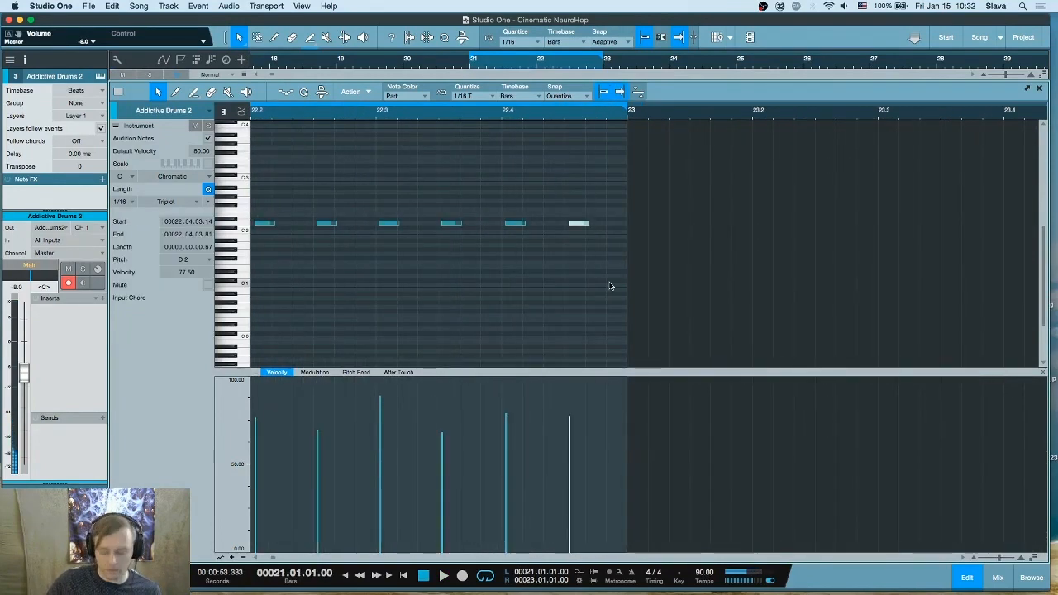
key("Up")
key("Up")
key("Up")
key("Up")
key("Up")
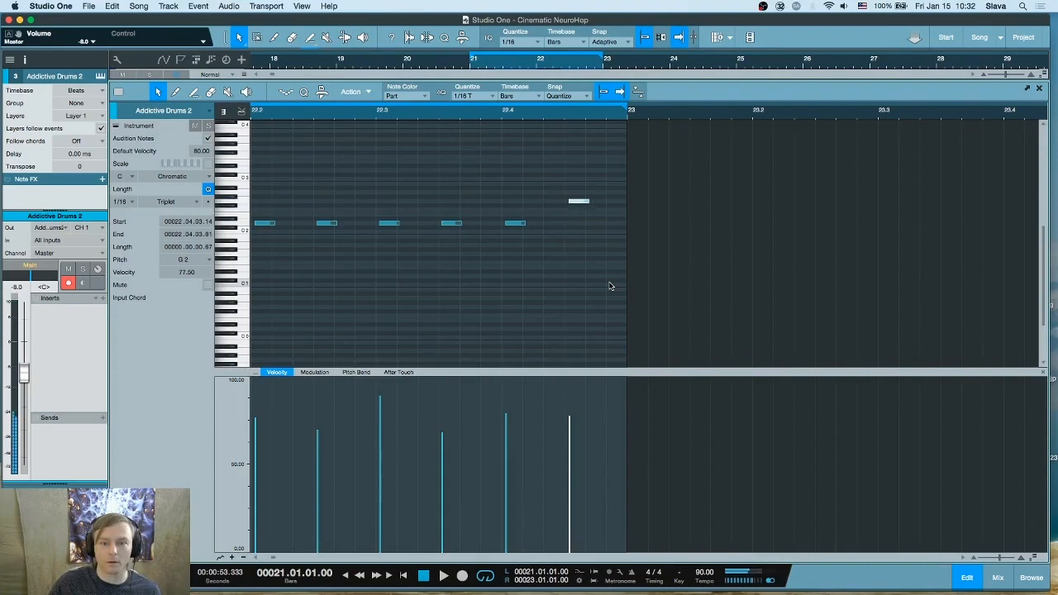
key("space")
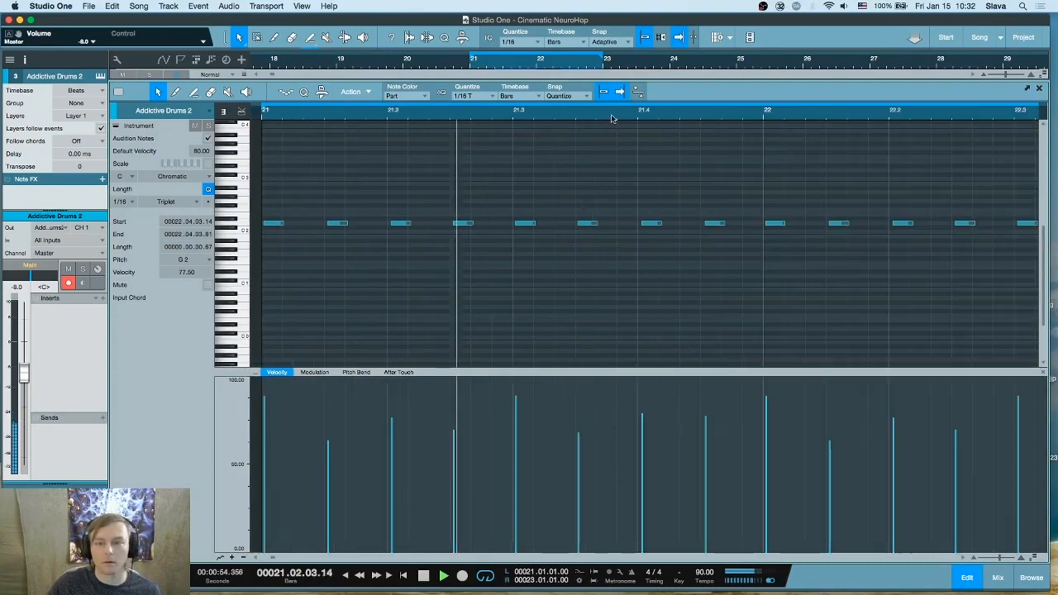
left_click_drag(613, 112, 468, 92)
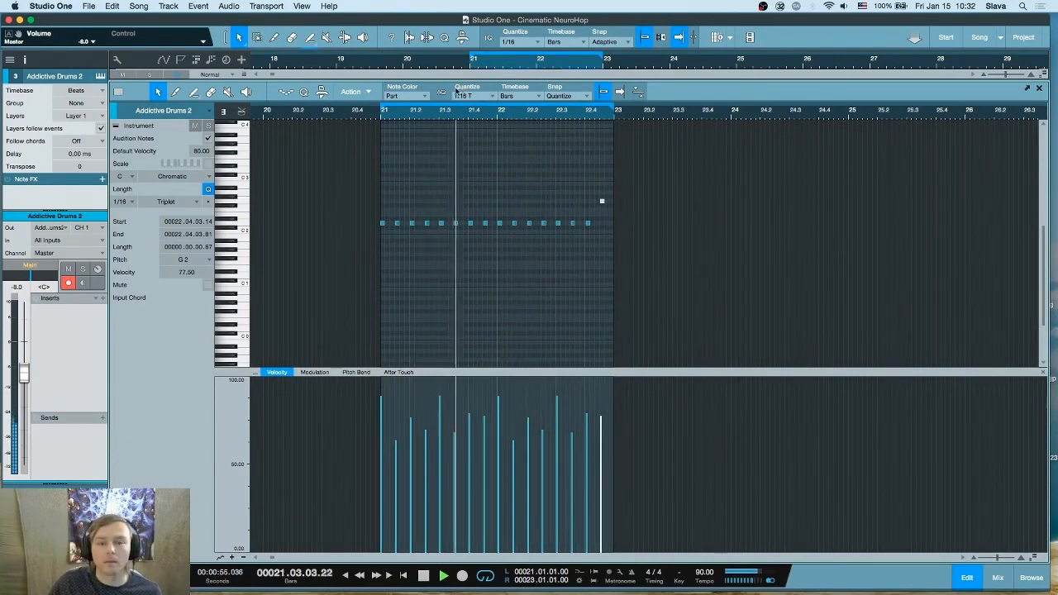
key("space")
left_click_drag(462, 111, 468, 234)
left_click(449, 224)
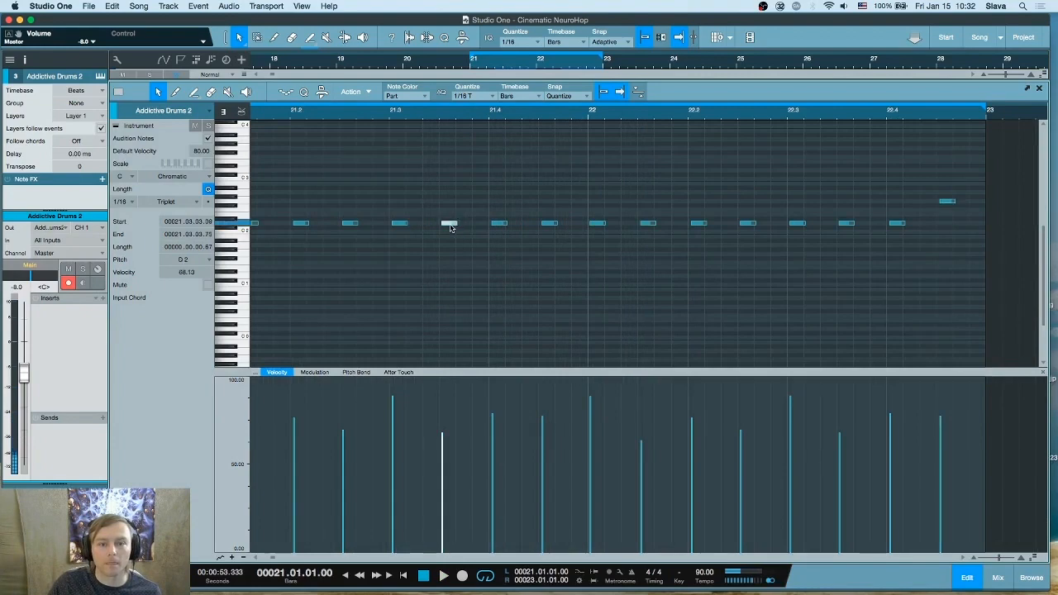
- Close the note editor, duplicate the kick and Addictive Drums 2 parts into bars 23 and 24, and extend the loop to bar 25
left_click(1040, 89)
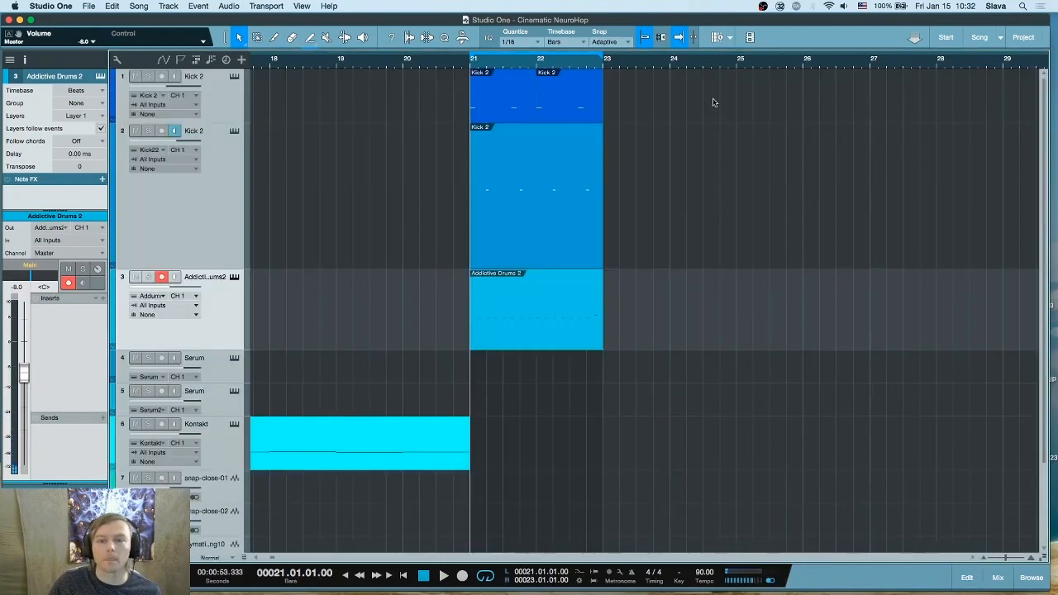
left_click_drag(713, 100, 461, 293)
key("d")
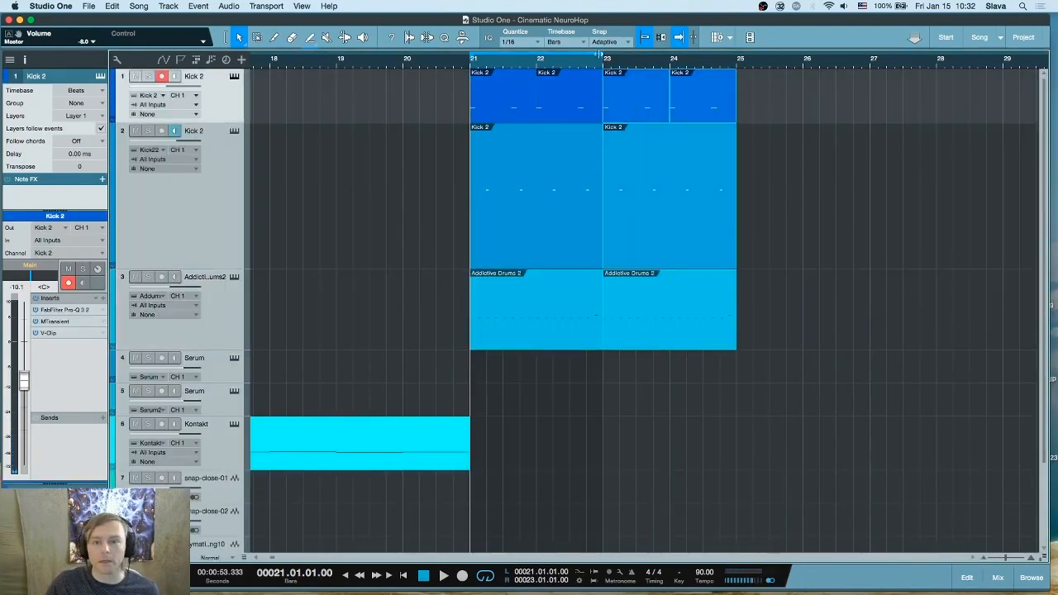
left_click_drag(599, 55, 749, 66)
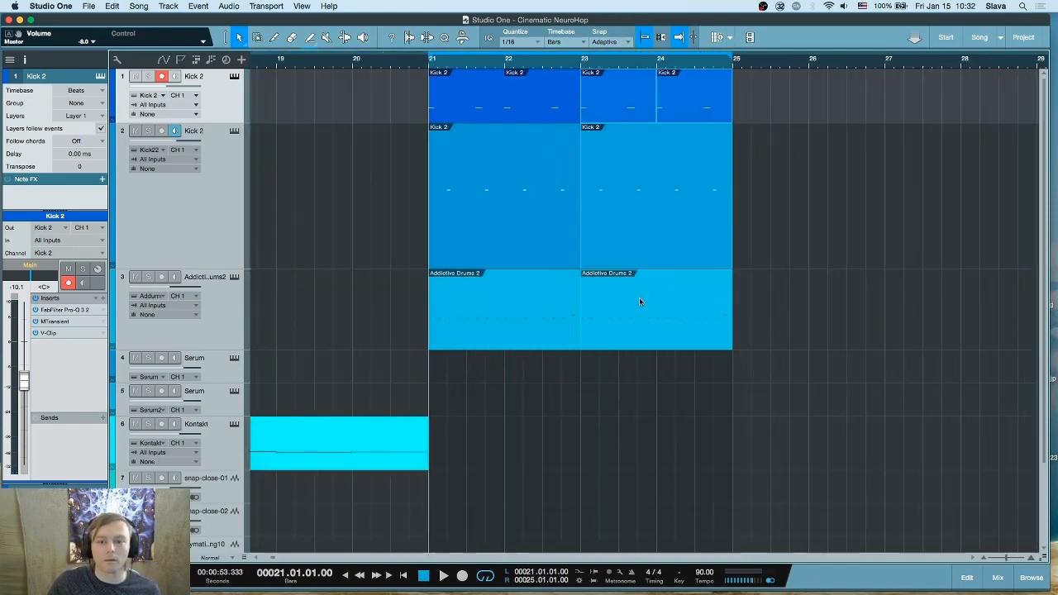
double_click(638, 300)
left_click_drag(697, 114, 523, 200)
left_click(483, 289)
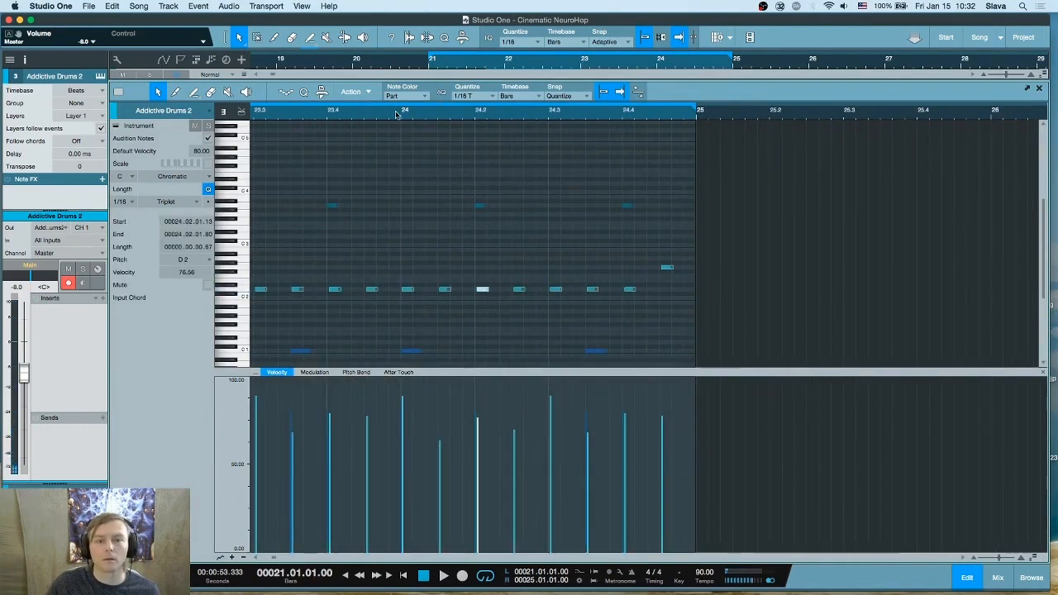
left_click(1039, 88)
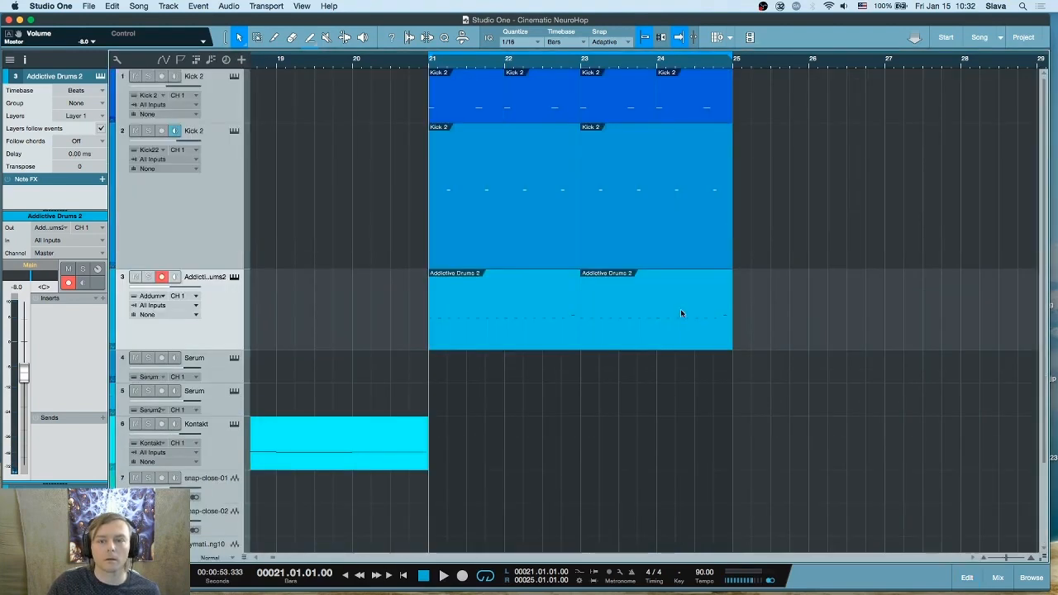
- Open the Addictive Drums 2 part in bars 23–24 for note editing and play it from bar 23
double_click(681, 309)
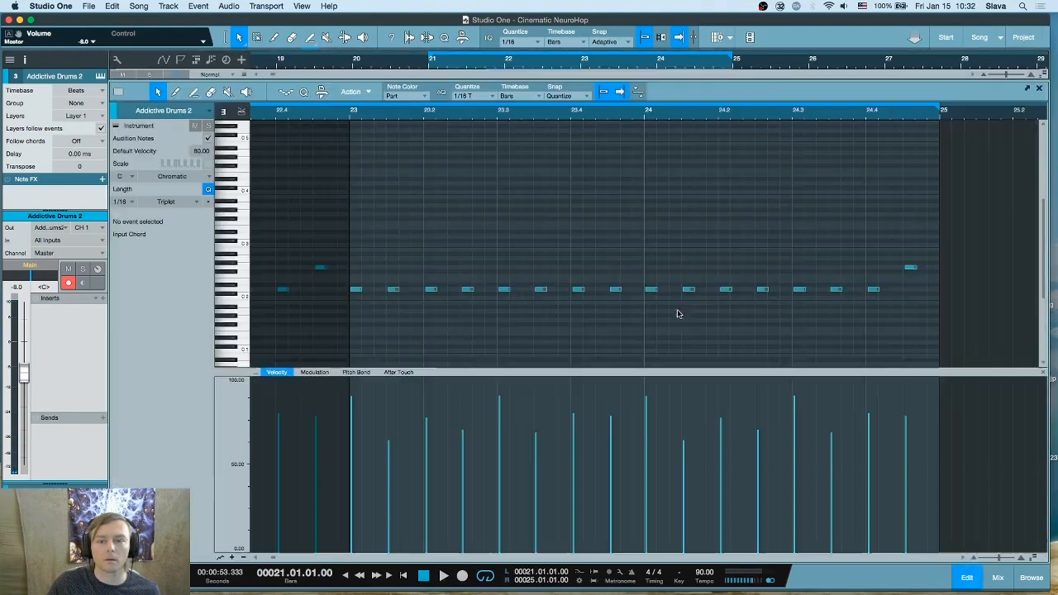
left_click(352, 112)
key("space")
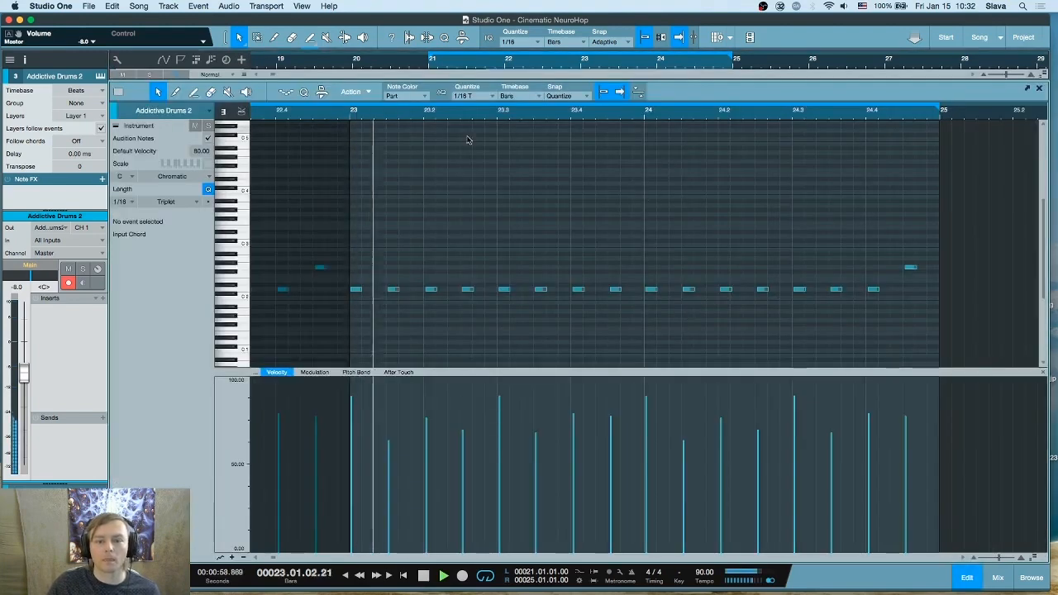
mouse_move(627, 112)
left_mouse_down()
mouse_move(620, 134)
mouse_move(609, 123)
left_mouse_up()
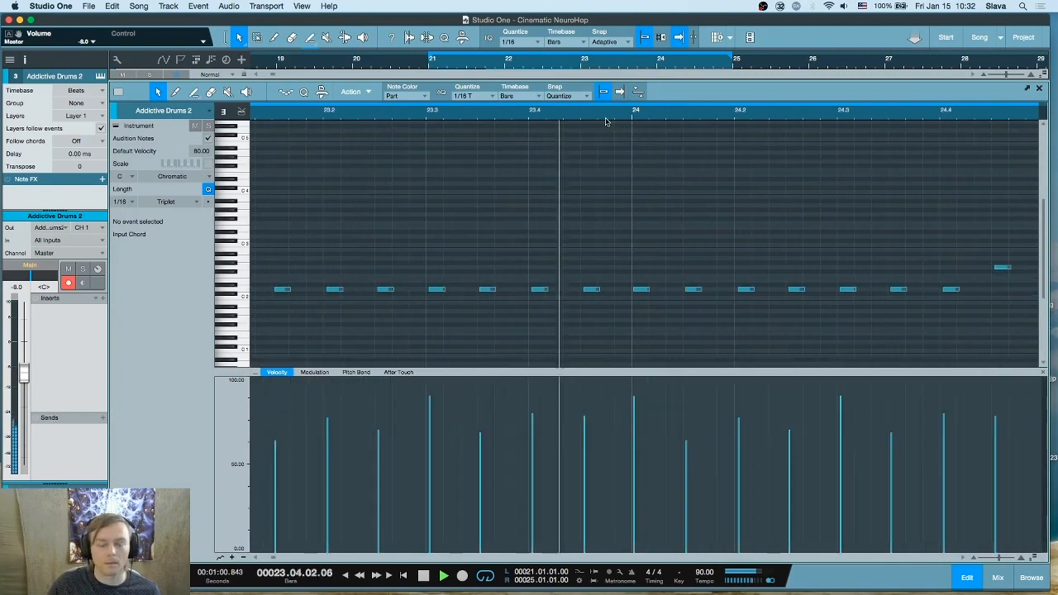
key("space")
key("space")
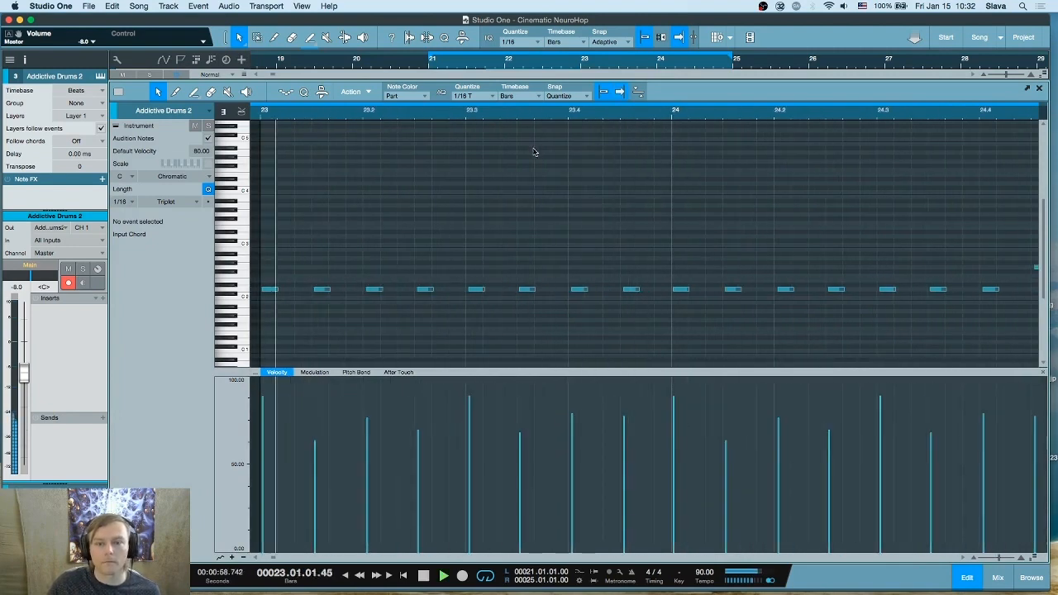
left_click_drag(550, 104, 532, 106)
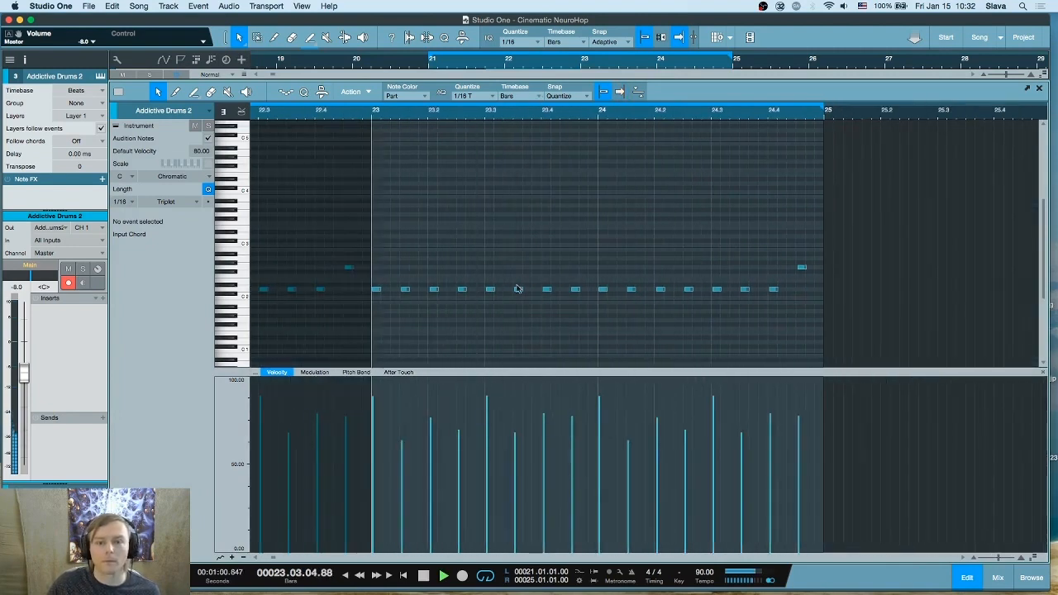
- Transpose the sixth D2 note of bar 23 up four semitones to F#2
key("space")
left_click(519, 289)
key("Up")
key("Up")
key("Up")
key("Up")
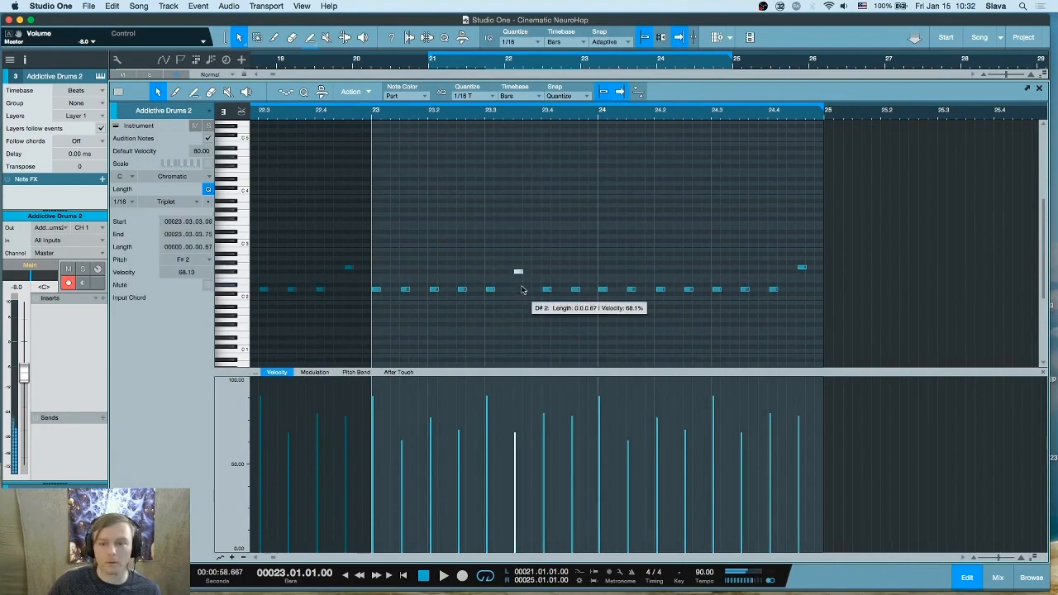
- Play the edited pattern, close the note editor and save the song
key("space")
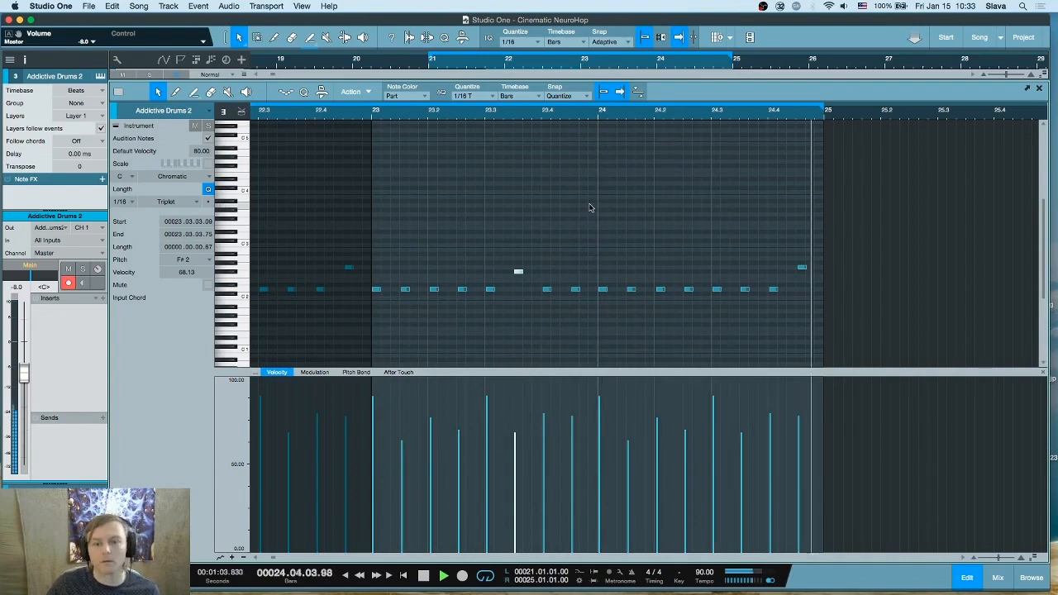
scroll(700, 106, "down", 5)
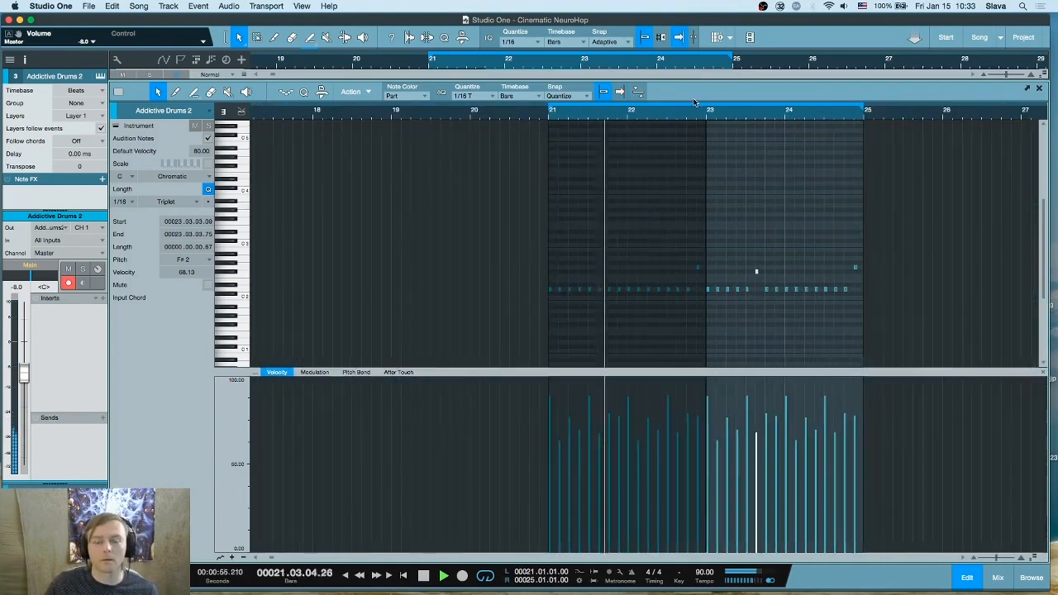
key("space")
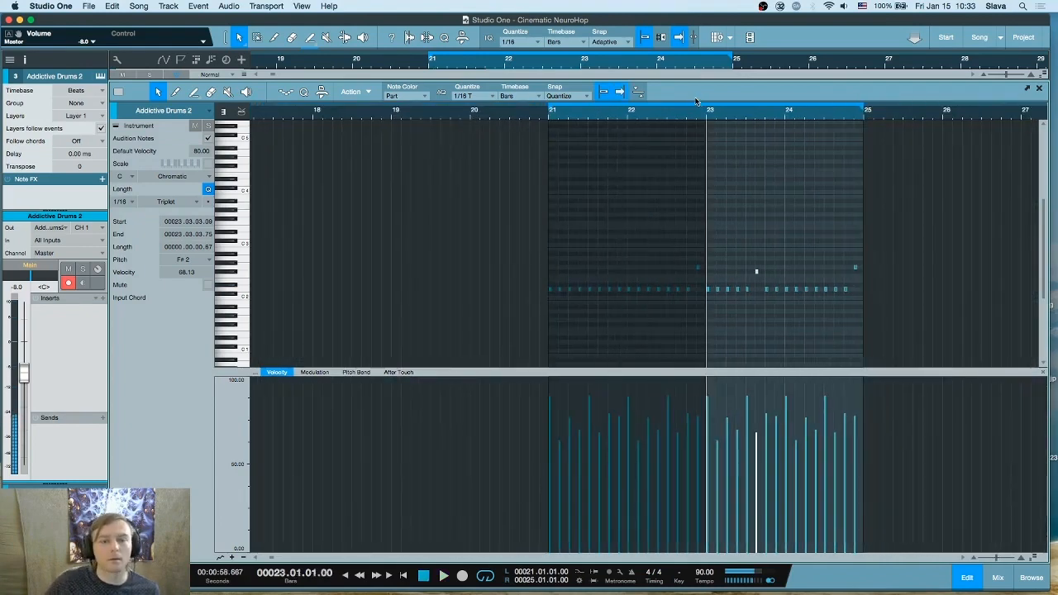
left_click(1040, 88)
key("cmd+s")
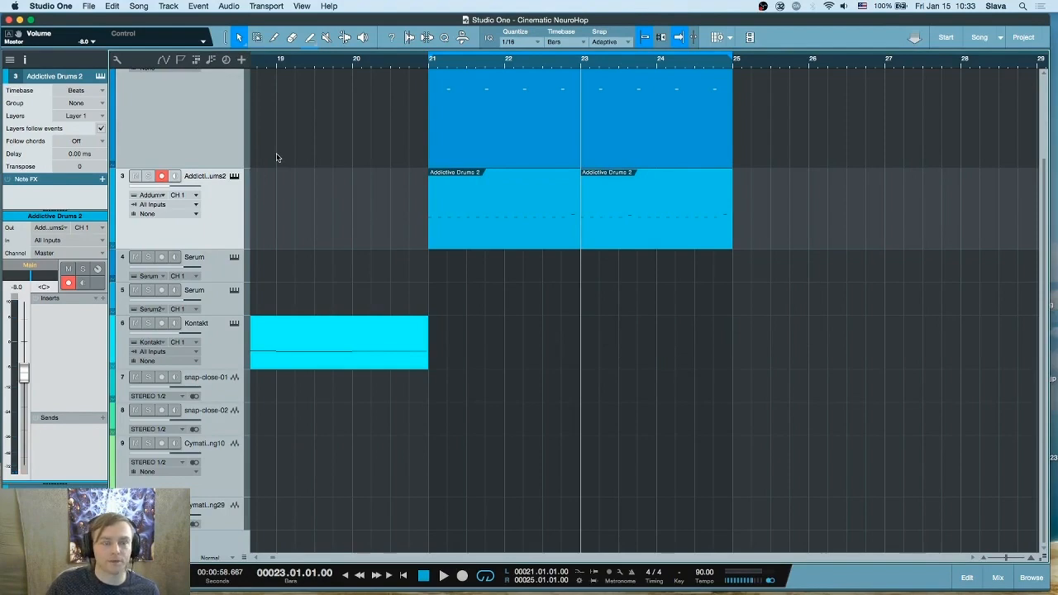
- Open the Addictive Drums 2 instrument and show the snare's channel settings on its edit page
left_click(235, 176)
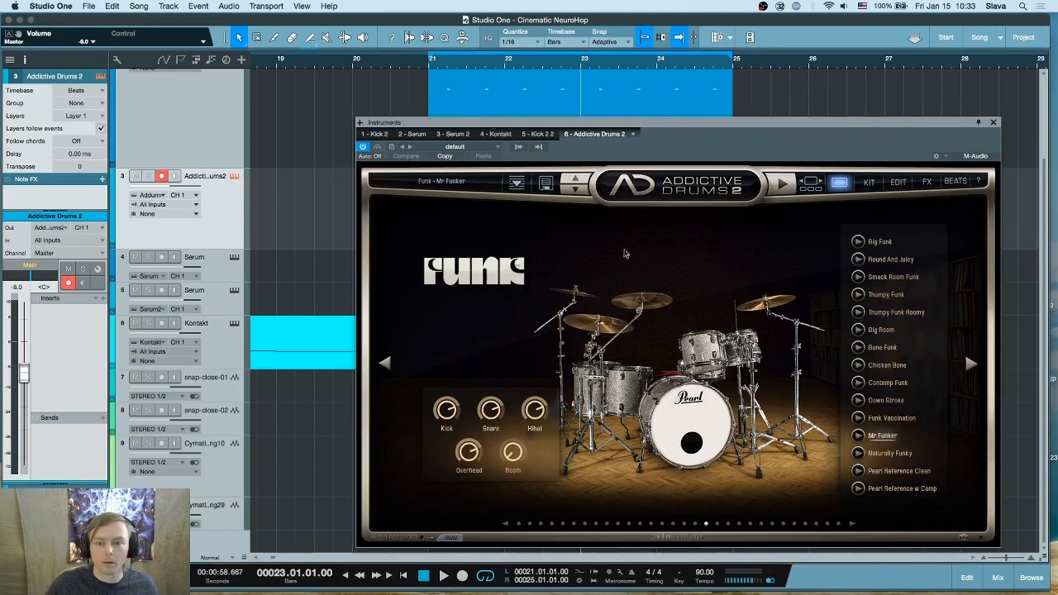
left_click(870, 183)
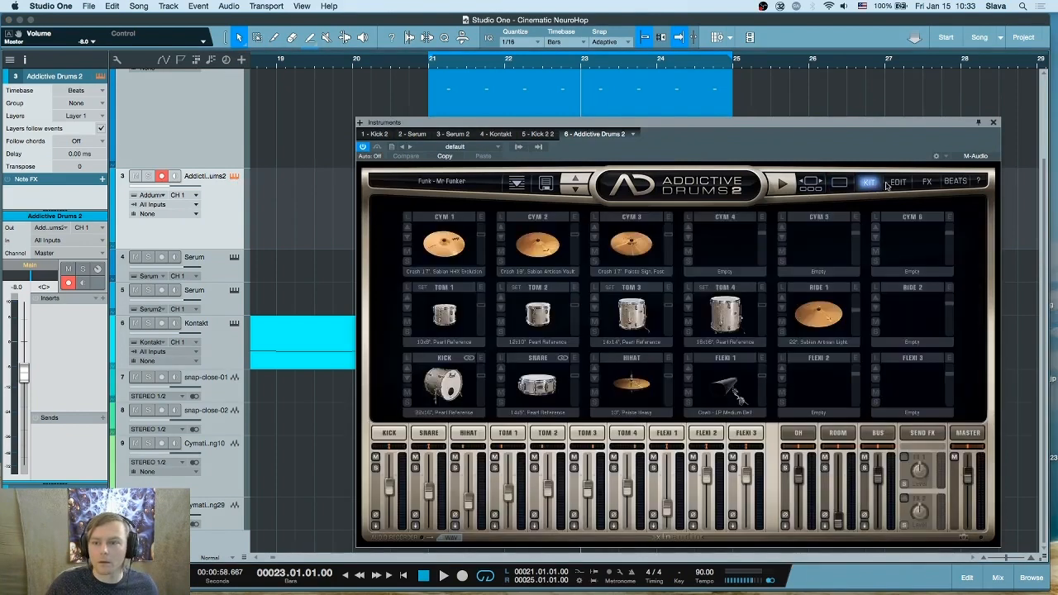
left_click(897, 181)
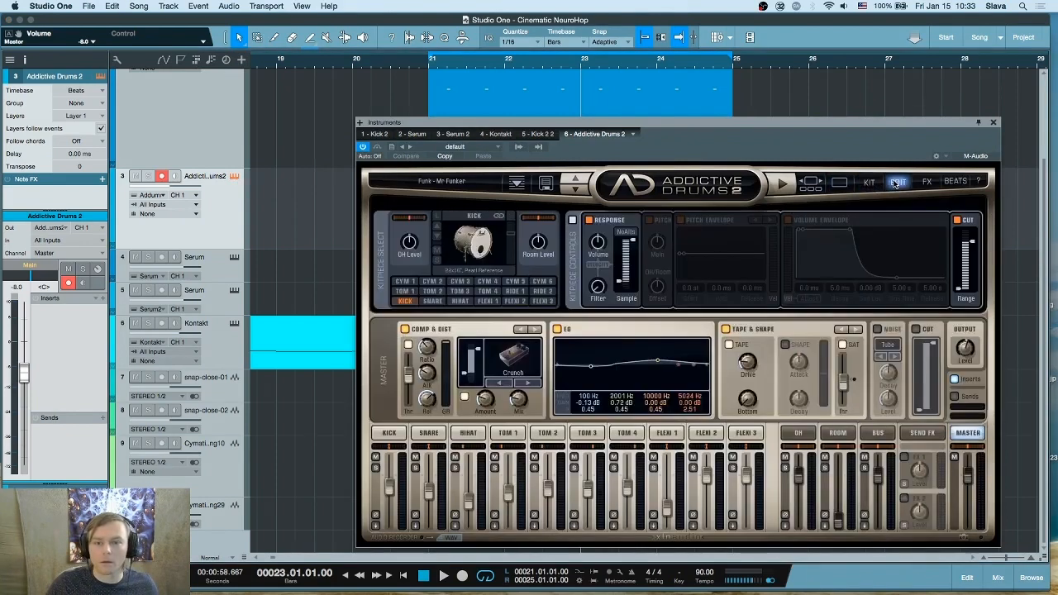
left_click(430, 434)
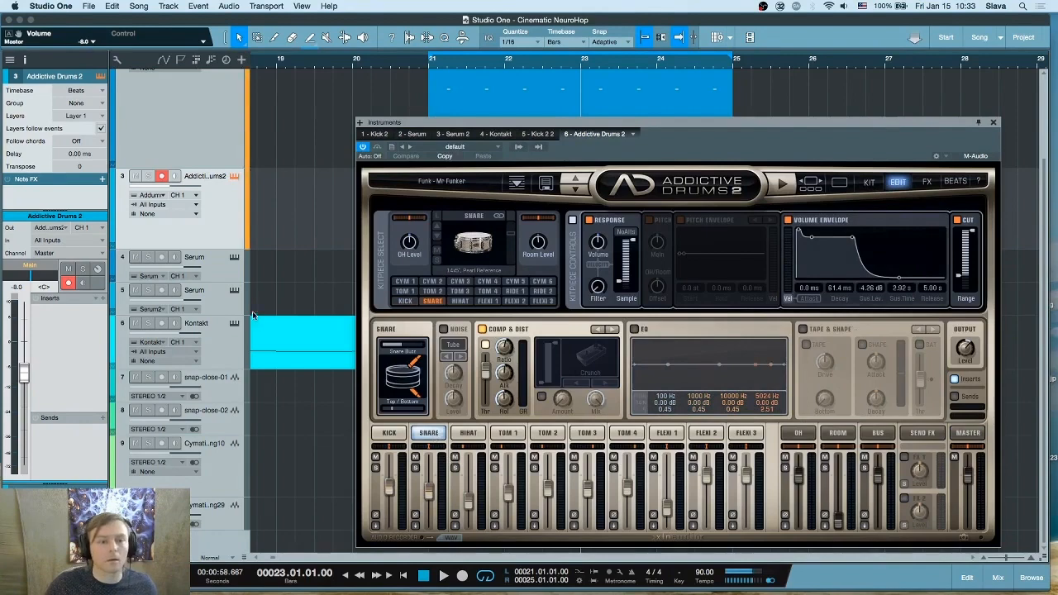
- Turn off monitoring on the second Kick 2 track and enable it on the Addictive Drums 2 track
scroll(231, 148, "up", 3)
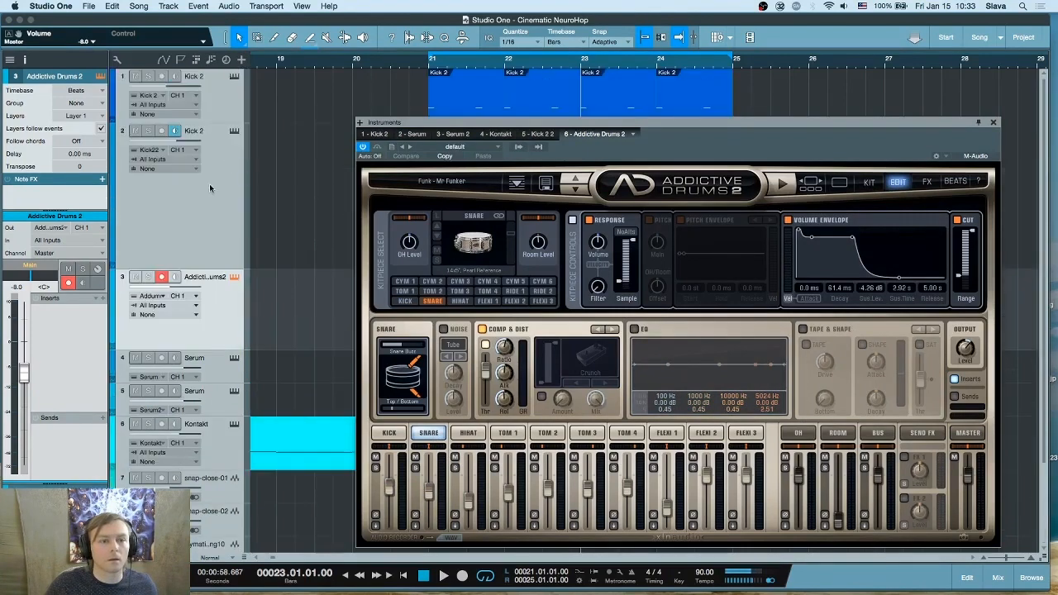
left_click(180, 135)
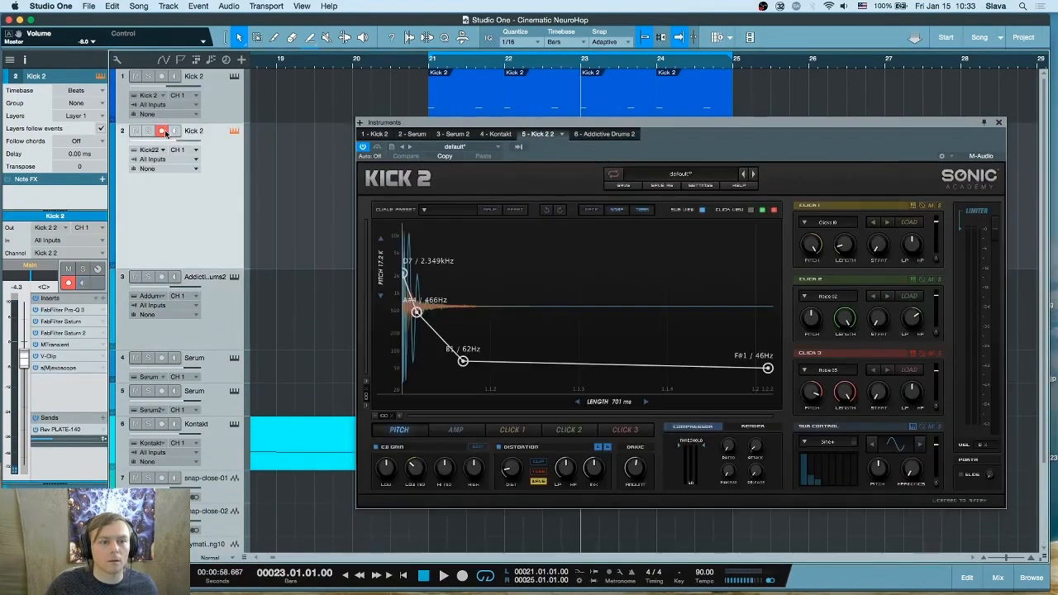
left_click(208, 309)
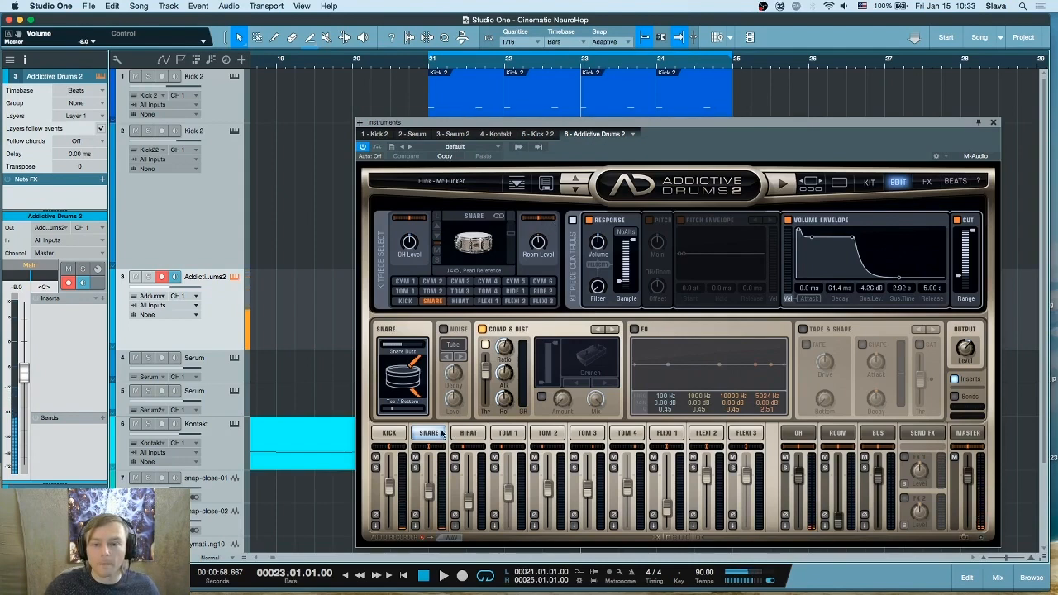
- Enable the snare's pitch control with main pitch at about 0.8, and raise the snare channel level to about 0.7
left_click(648, 220)
left_click_drag(660, 239, 659, 247)
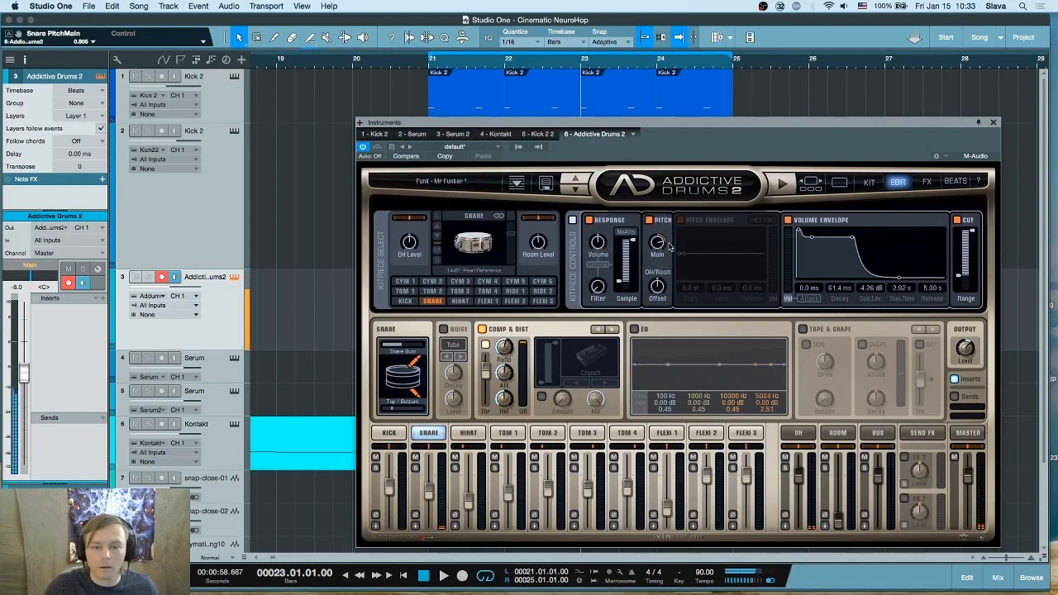
left_click_drag(429, 495, 430, 480)
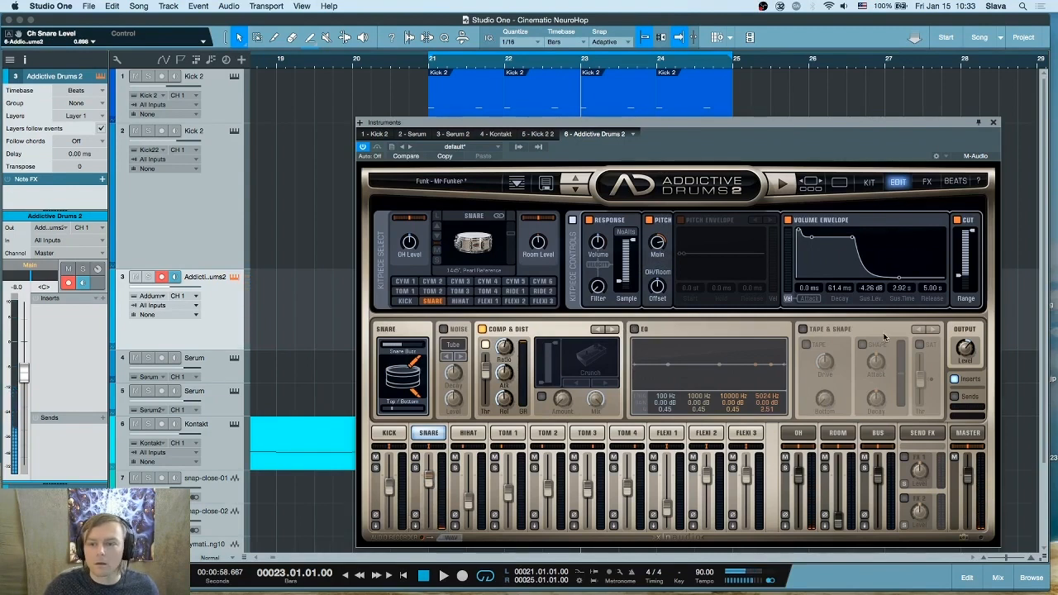
- Enable Tape & Shape with Tape on the snare channel, and audition the Noise section, leaving it off
left_click(803, 330)
left_click(806, 345)
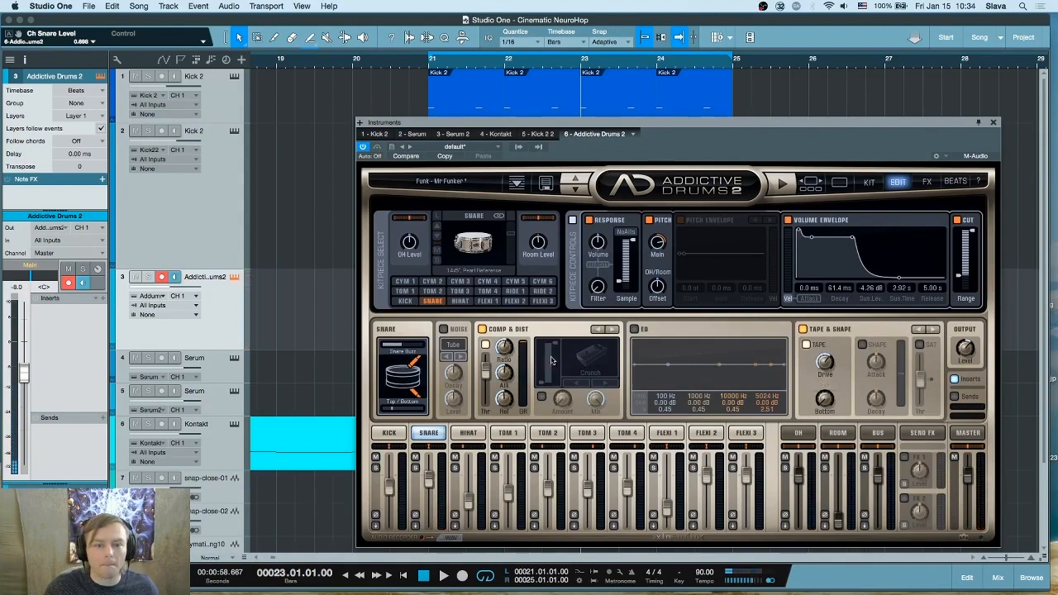
left_click(444, 331)
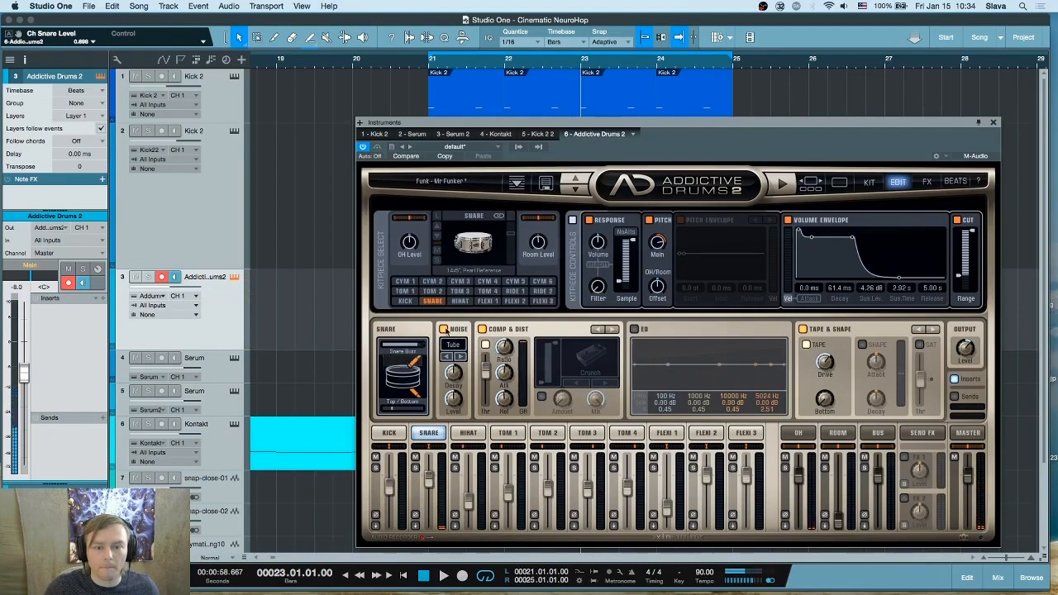
left_click(443, 329)
- Adjust the snare's Snare Buzz and try the Top/Bottom balance at 100%
left_click(411, 344)
left_click_drag(393, 409, 432, 410)
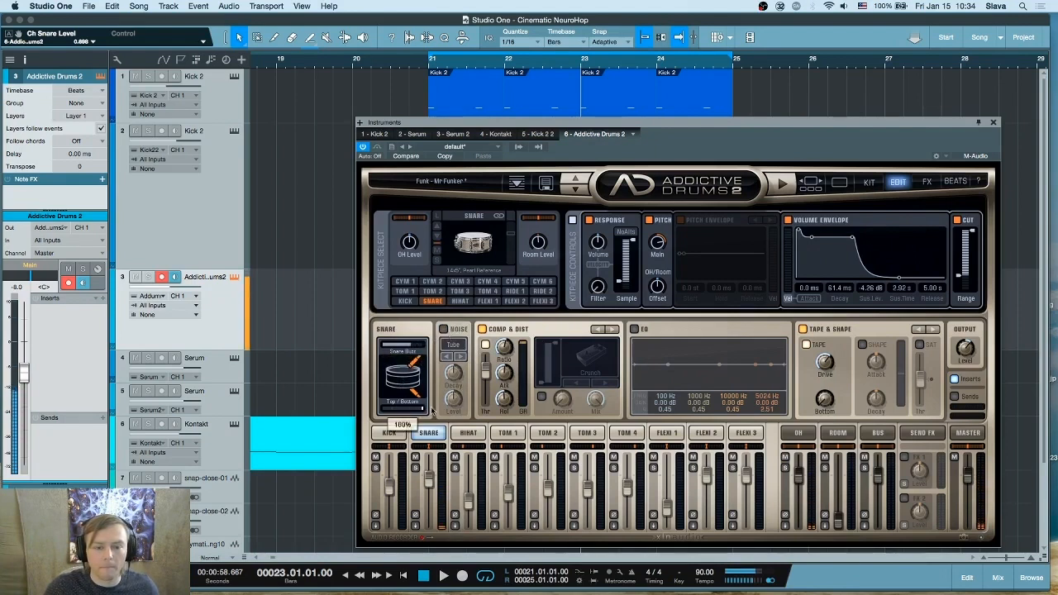
left_click(411, 357)
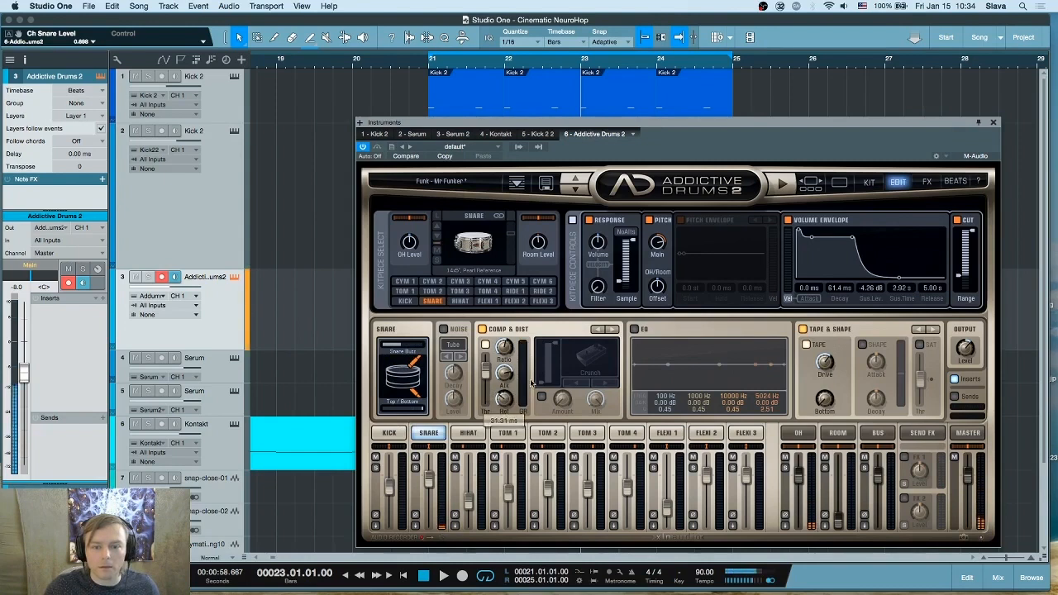
- Adjust the snare's compressor threshold and Tape Drive, and audition the Crunch distortion, leaving it off
left_click_drag(487, 375, 486, 385)
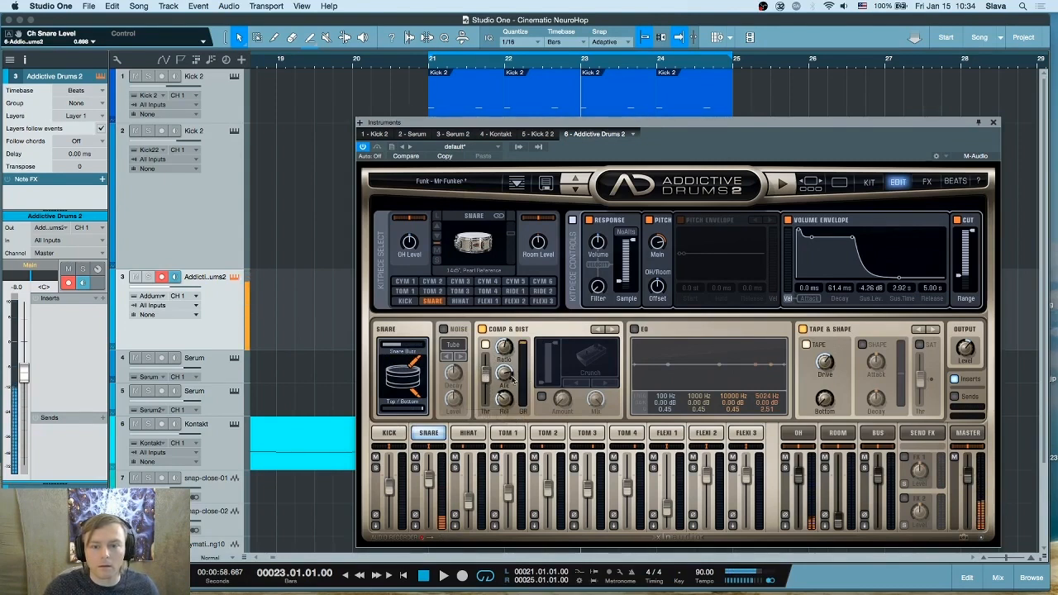
left_click(542, 398)
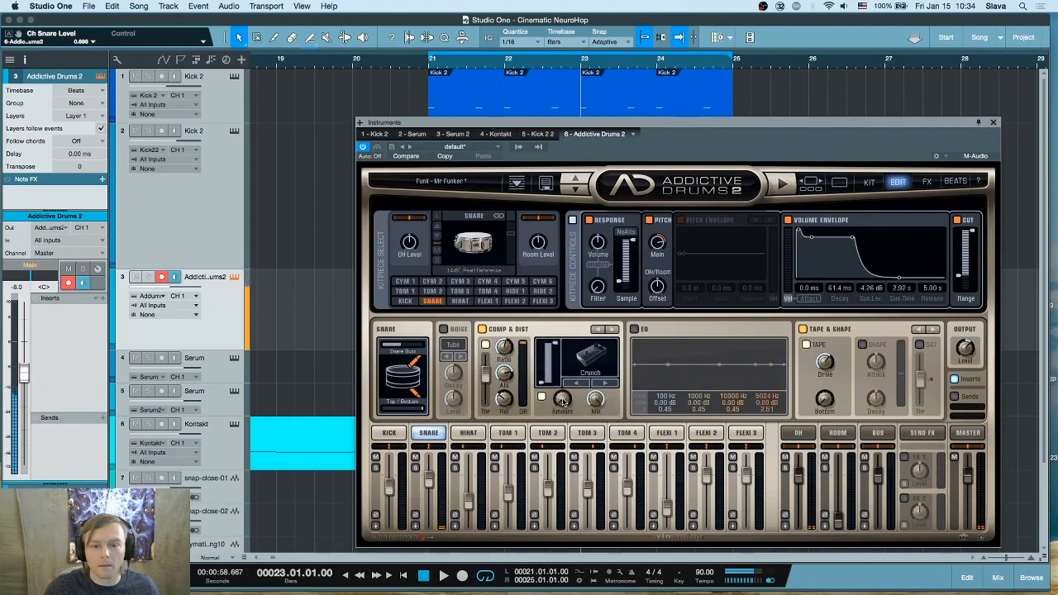
left_click(542, 398)
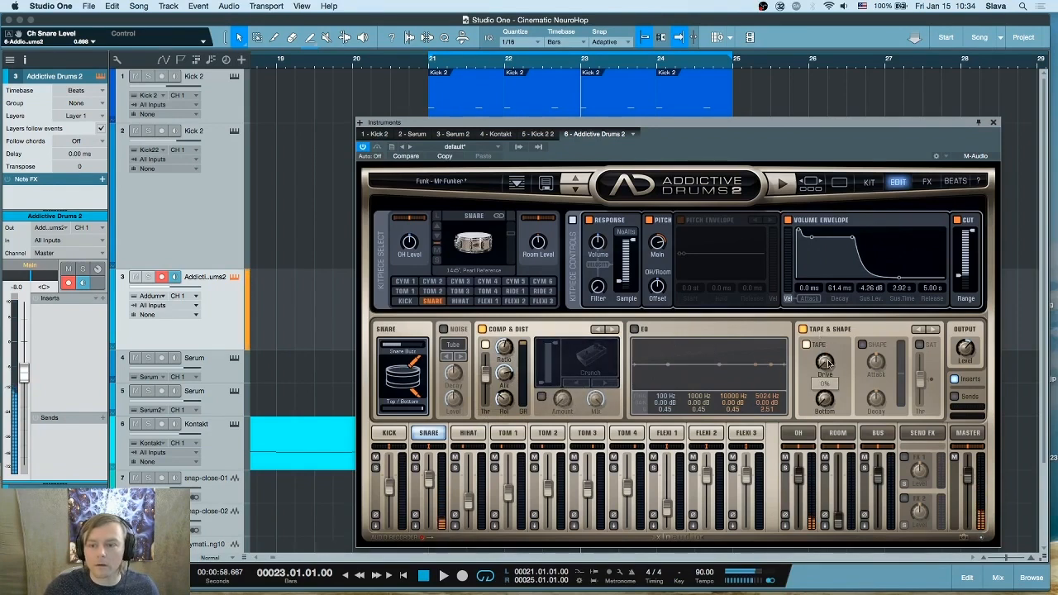
mouse_move(828, 362)
left_mouse_down()
mouse_move(829, 294)
mouse_move(826, 371)
left_mouse_up()
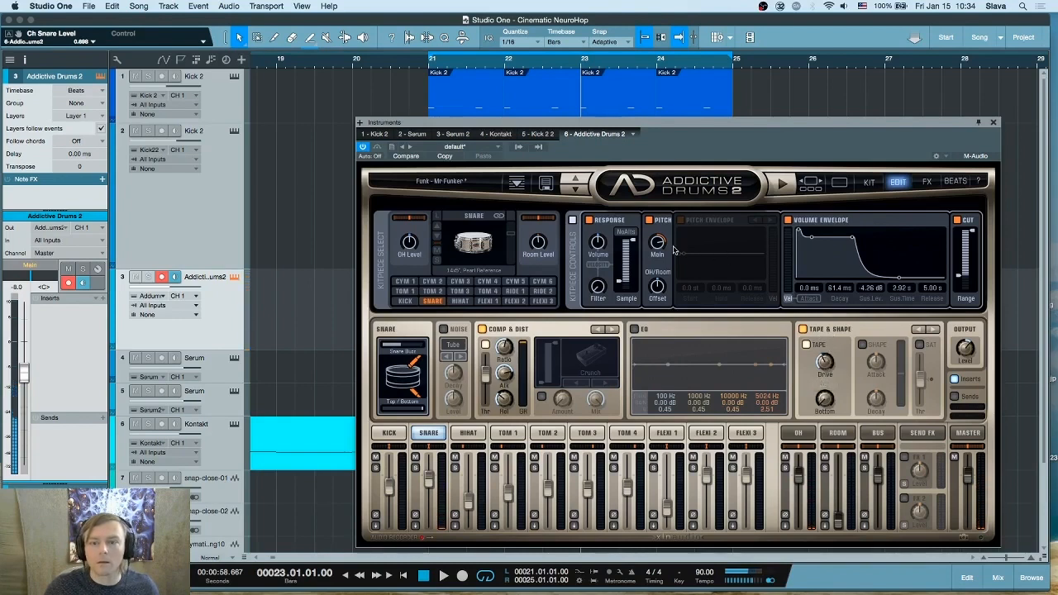
- Shorten the snare's volume envelope to 111 ms sustain time and 1.39 s release, and enable its pitch envelope with a 9.6 st start
left_click_drag(897, 275, 860, 282)
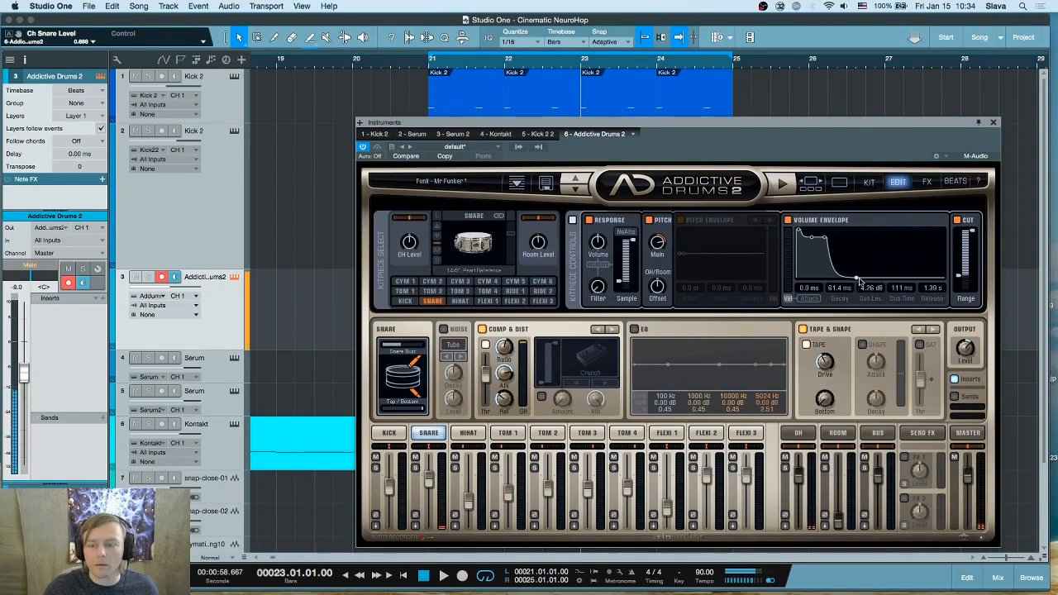
left_click(680, 219)
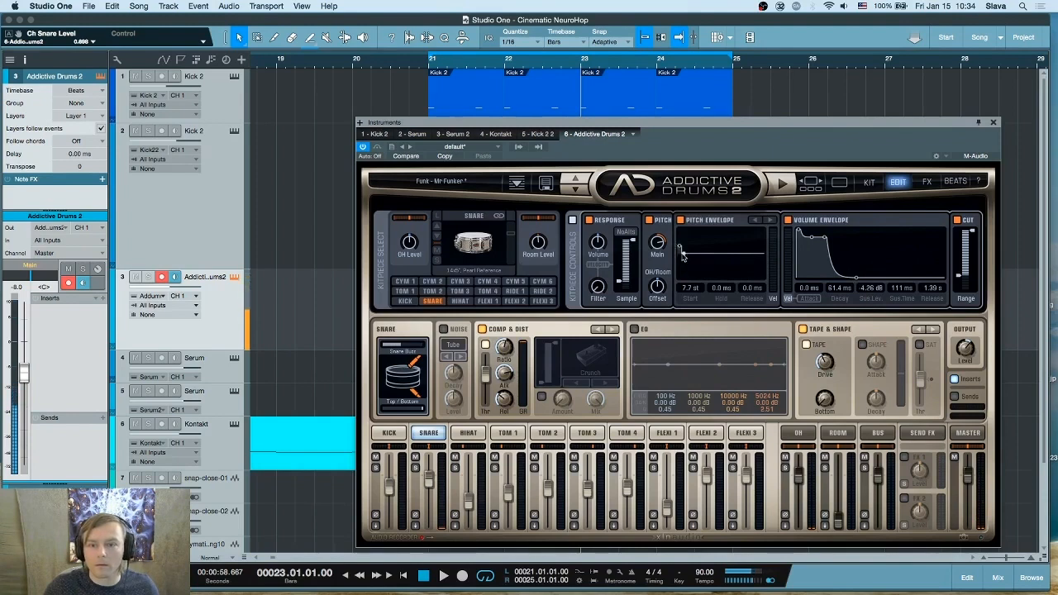
left_click_drag(681, 252, 683, 253)
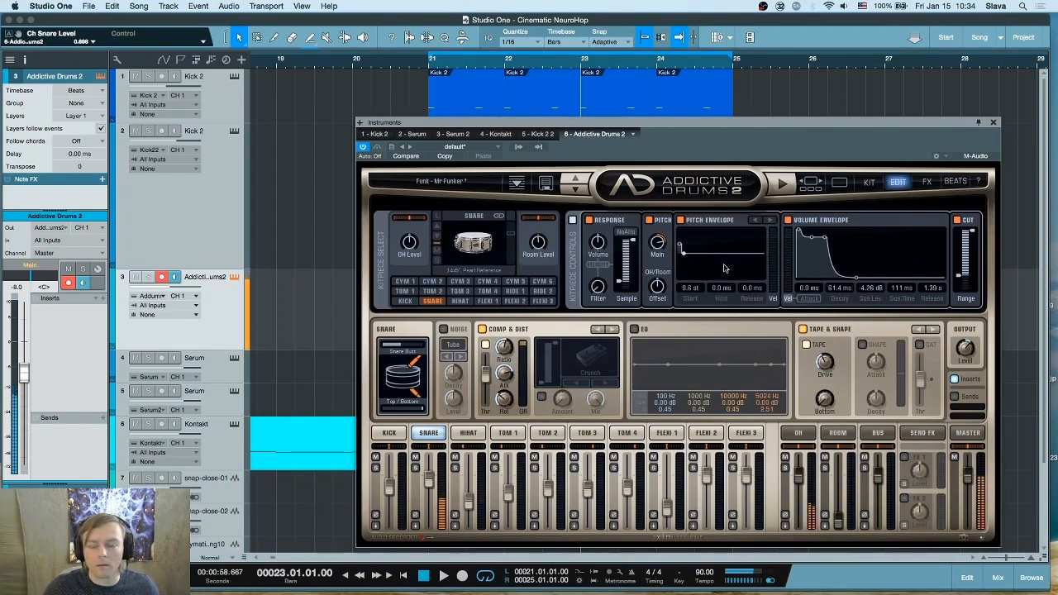
- Close the instrument window and play the drum loop from bar 21
left_click(993, 122)
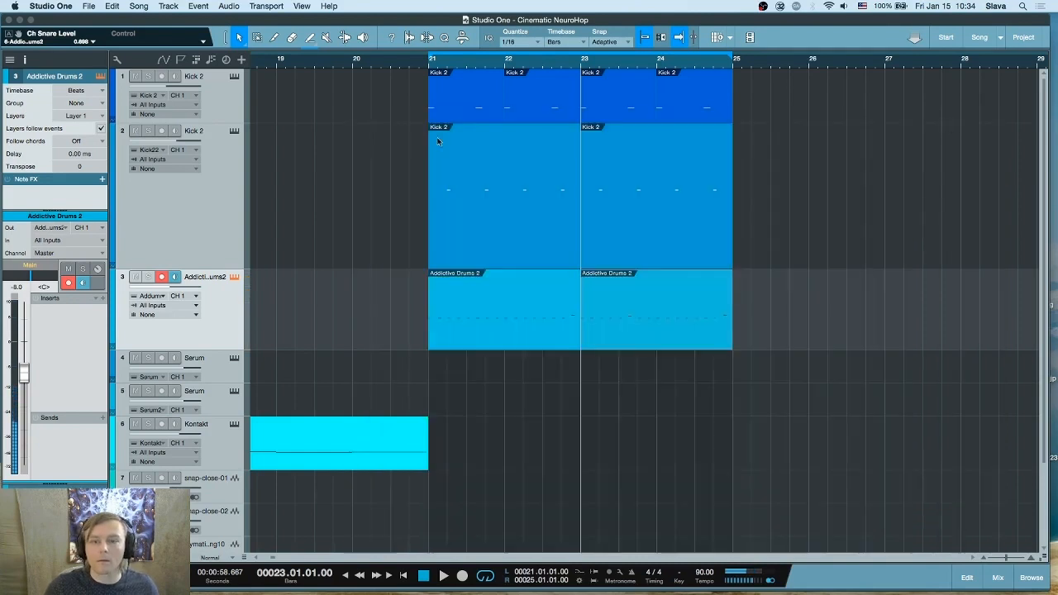
left_click(429, 62)
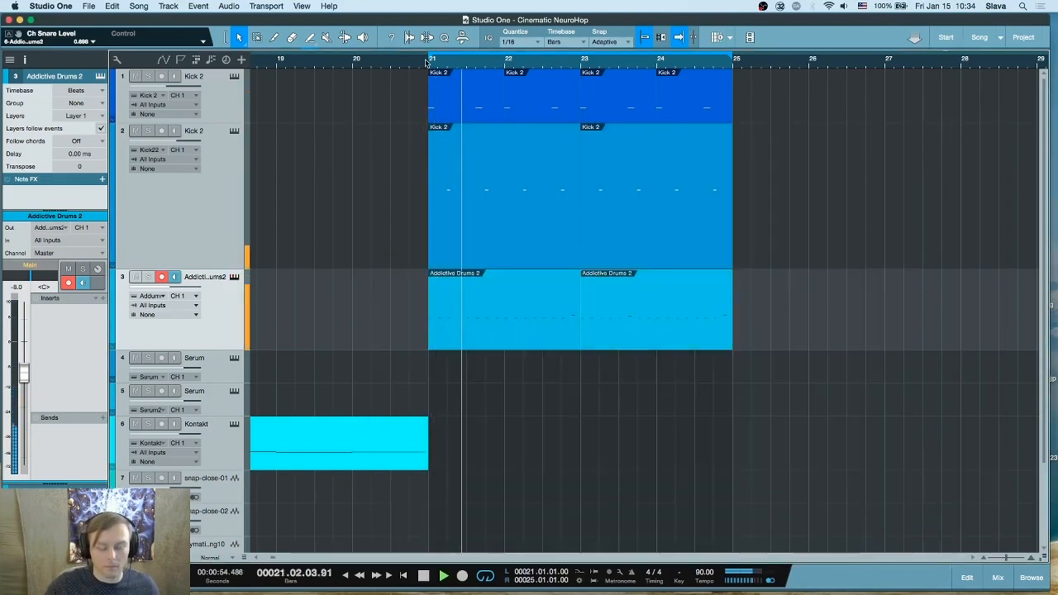
key("space")
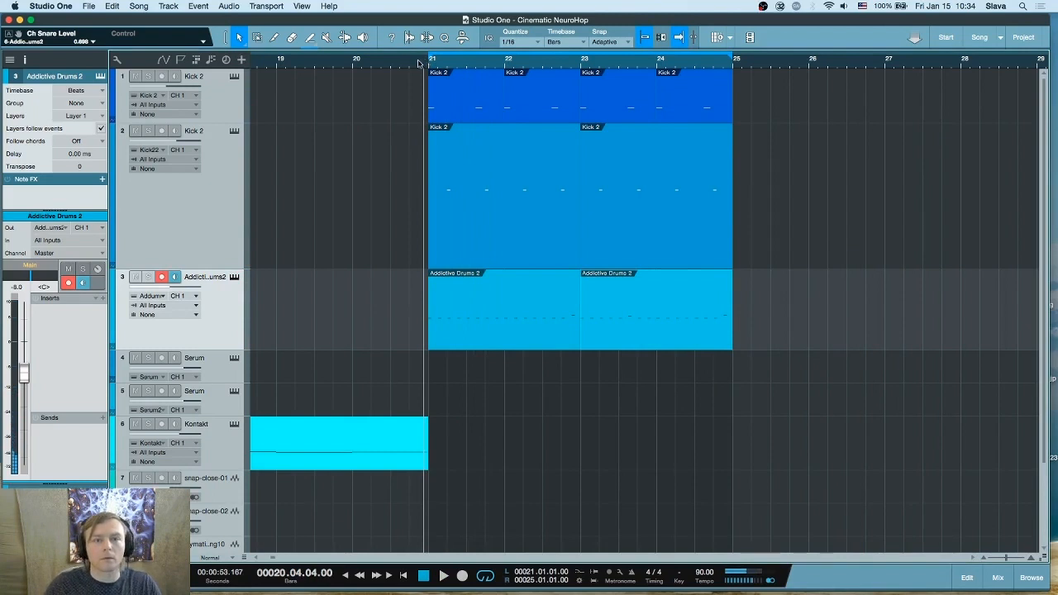
- Play the drum loop with the first Kick 2 track soloed, unsolo it and select that track
key("space")
left_click(149, 76)
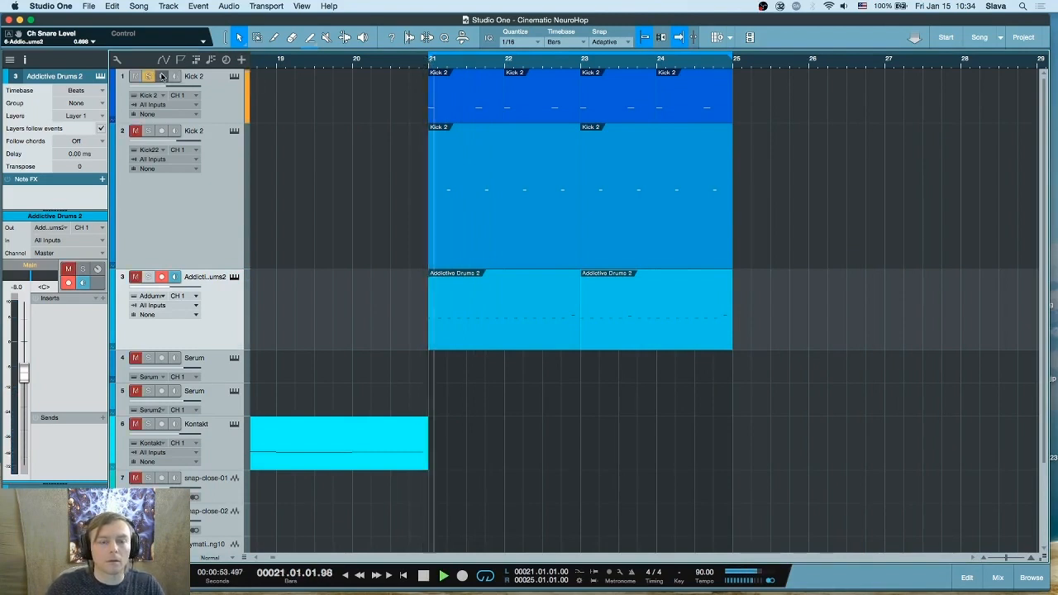
left_click(156, 75)
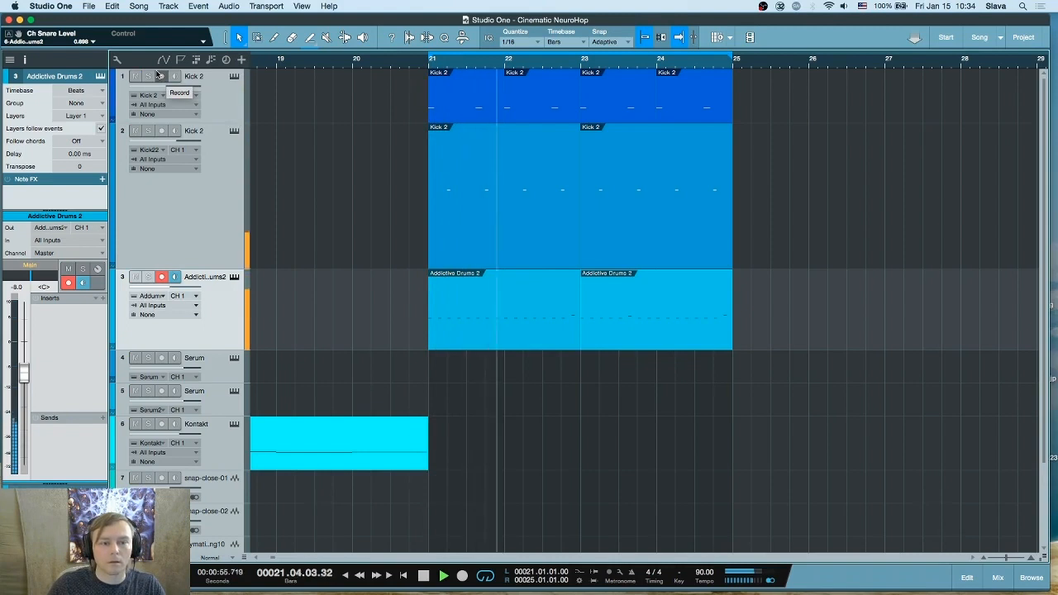
left_click(161, 76)
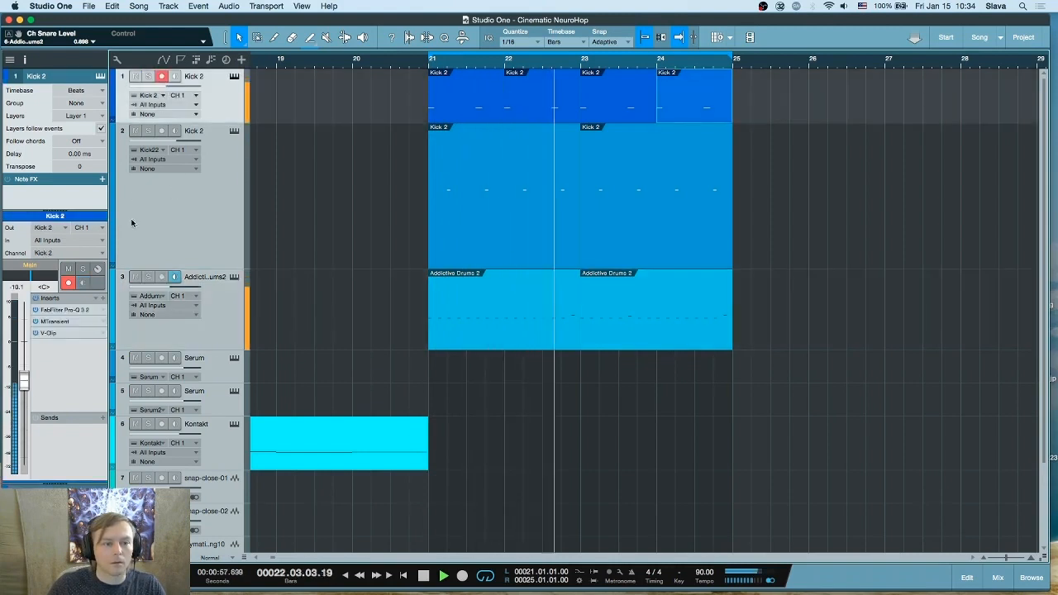
key("space")
- Adjust the system volume, deselect the selected part and replay the full drum loop from bar 21
key("XF86AudioRaiseVolume")
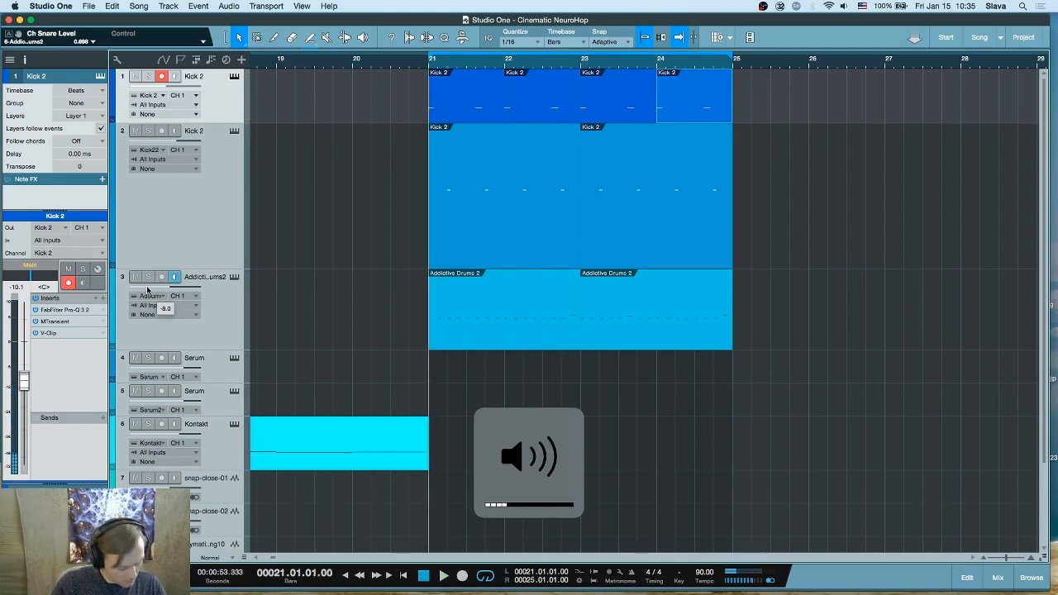
key("XF86AudioMute")
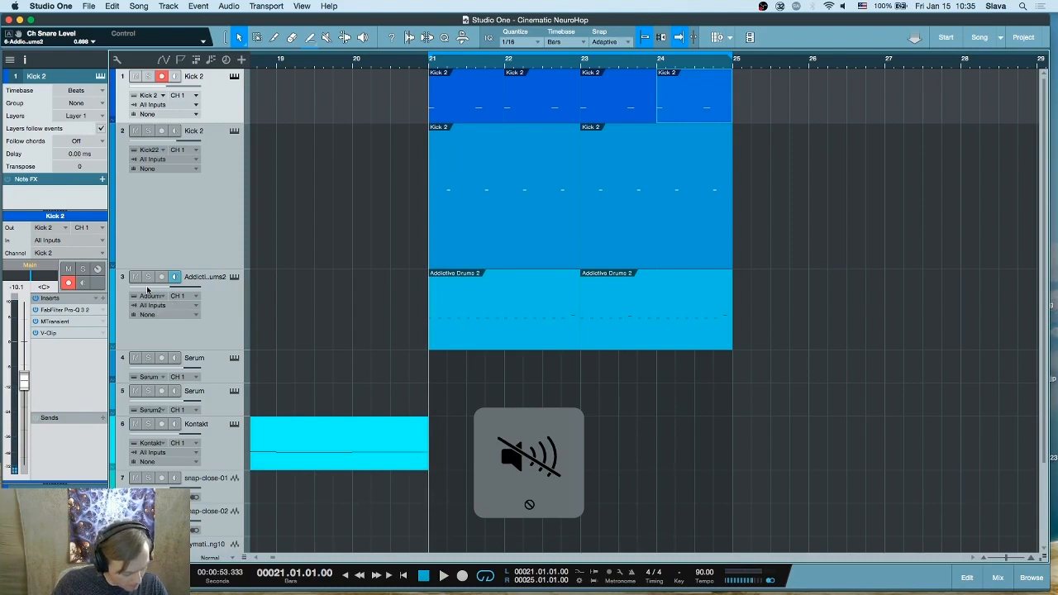
left_click(858, 287)
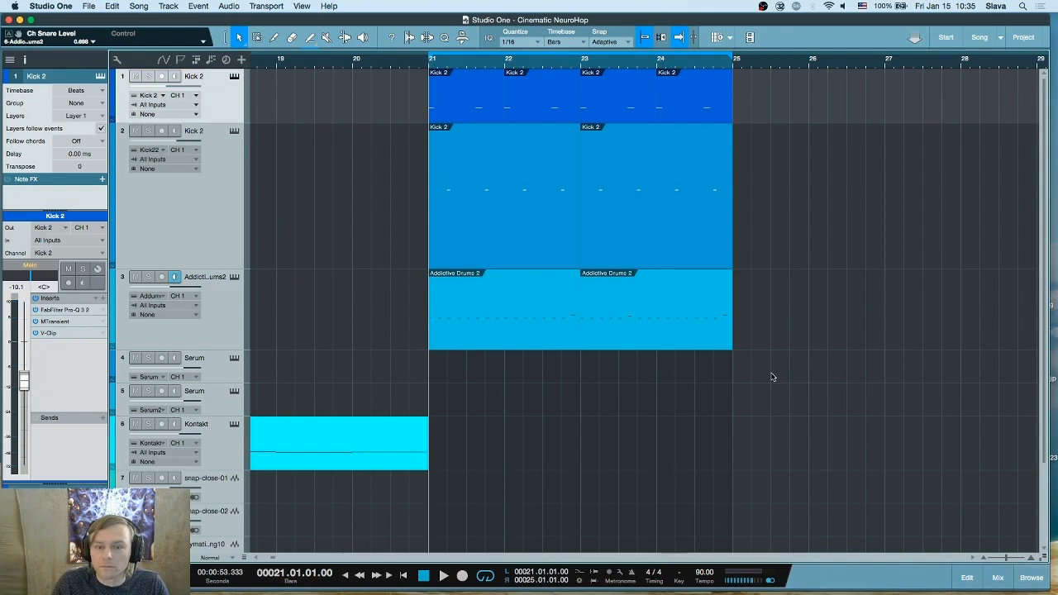
key("space")
key("space")
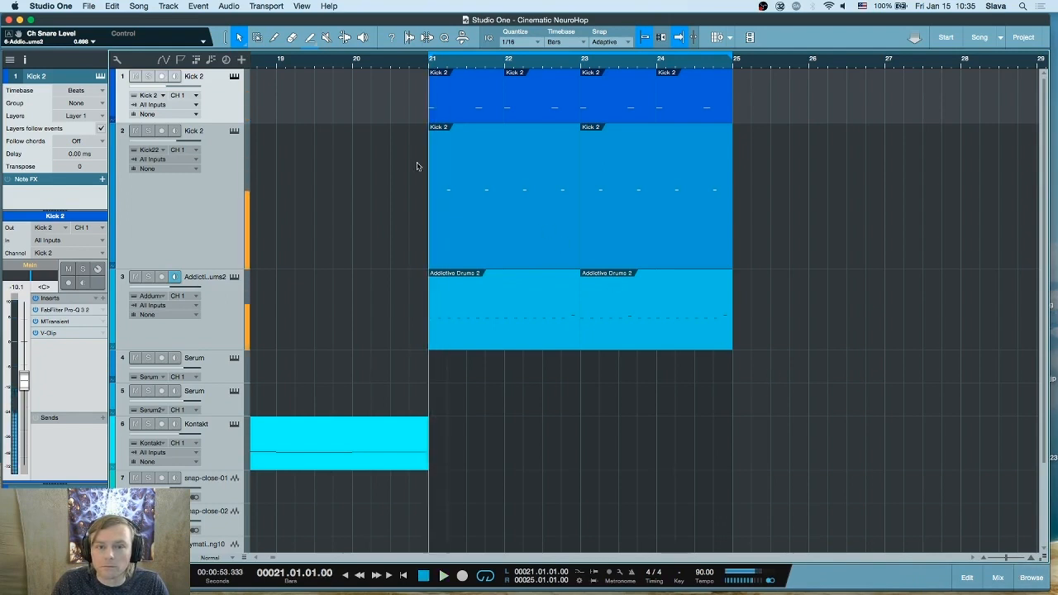
key("space")
key("space")
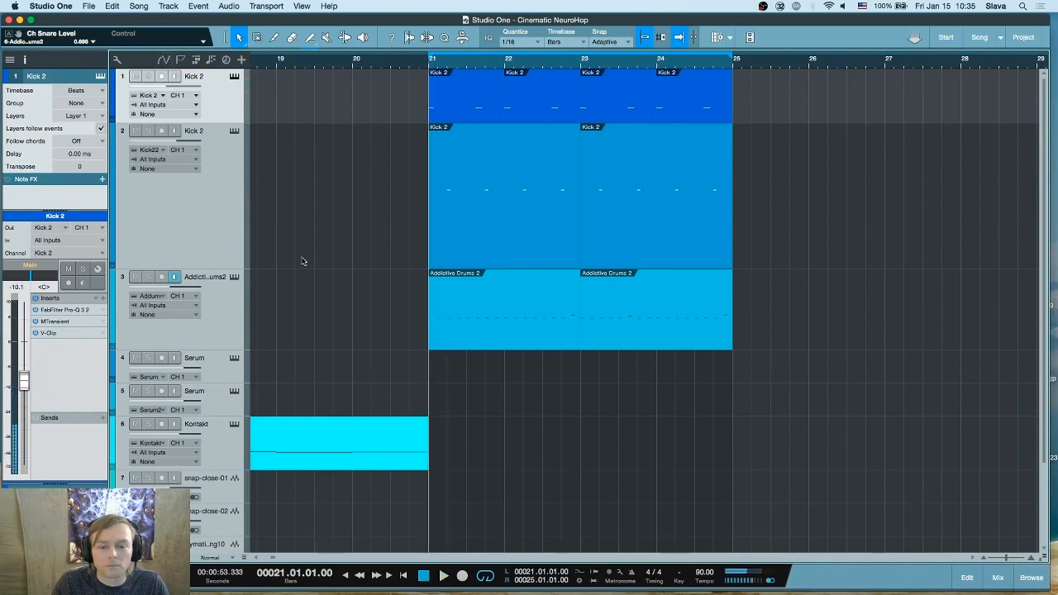
- Solo the first Kick 2 track and audition it from bar 21
left_click(148, 76)
key("space")
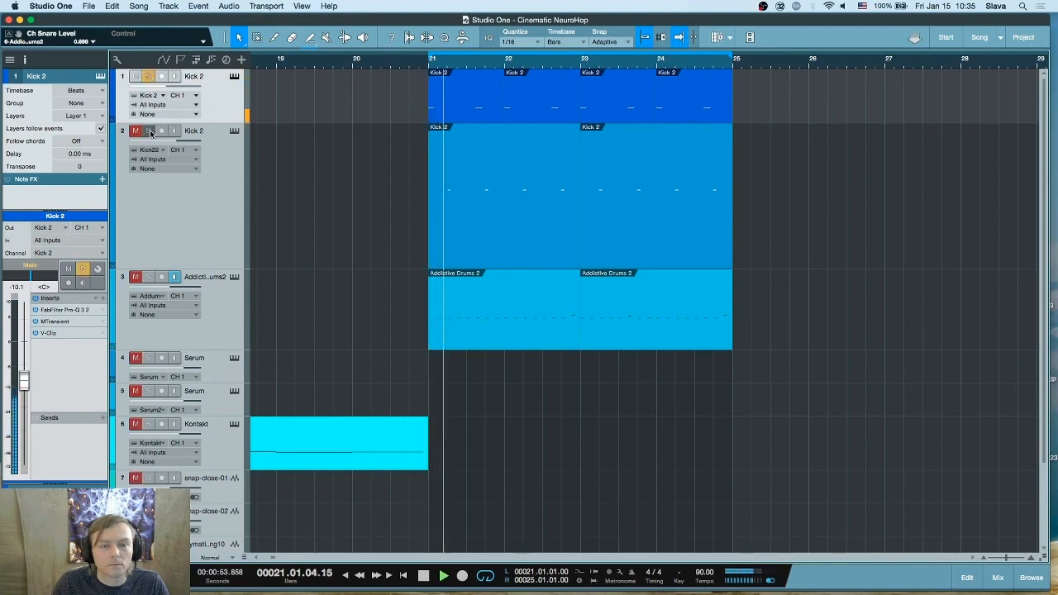
key("space")
key("space")
key("space")
- Set the MTransient Attack on the first Kick 2 track to +7.68 dB, close the plug-in and unsolo the track
left_click(229, 106)
double_click(55, 321)
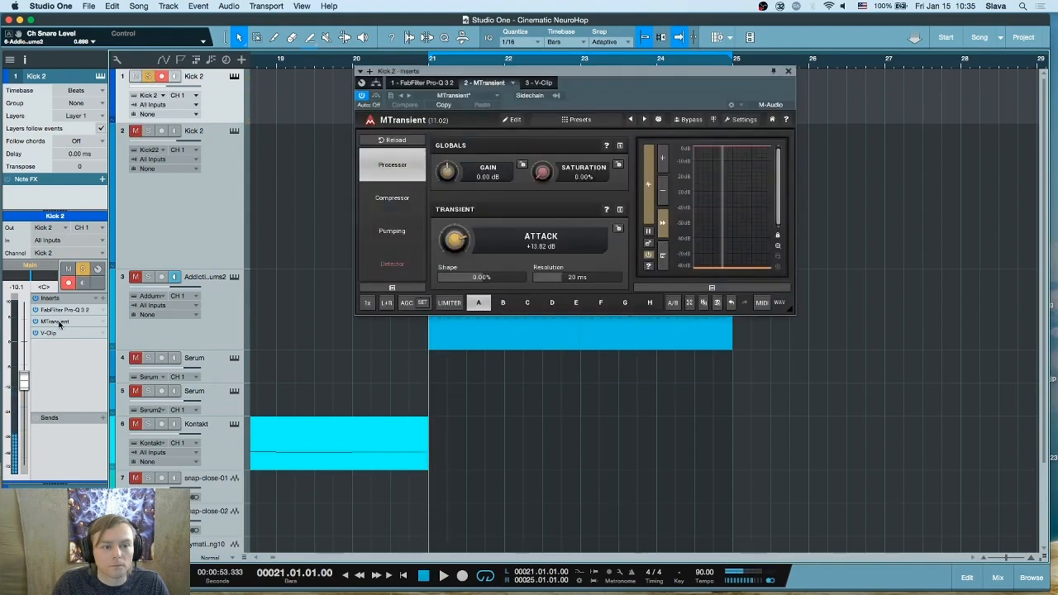
key("space")
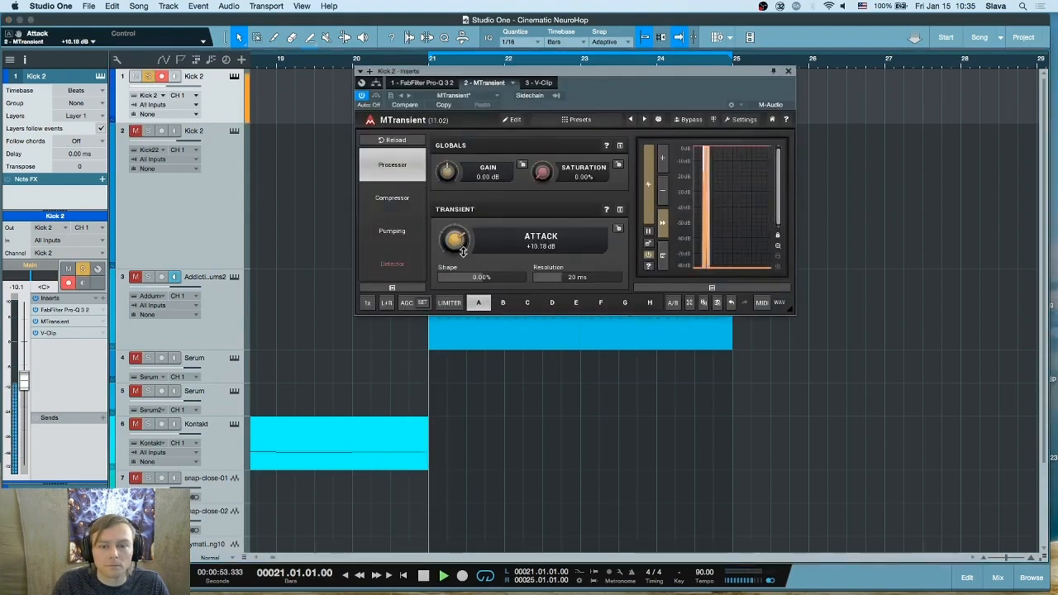
left_click_drag(453, 240, 459, 223)
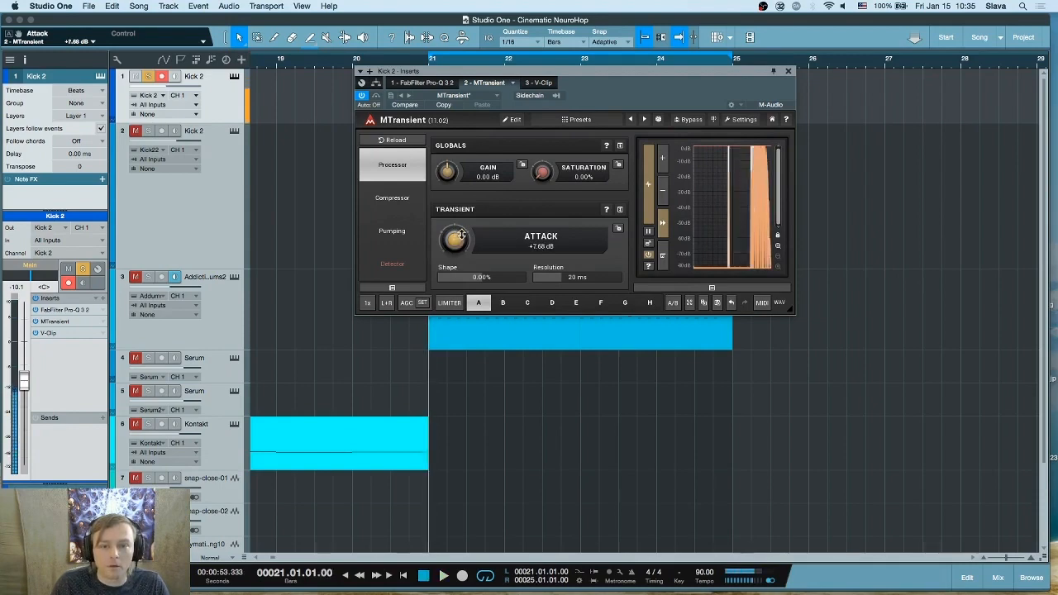
left_click(788, 71)
left_click(152, 77)
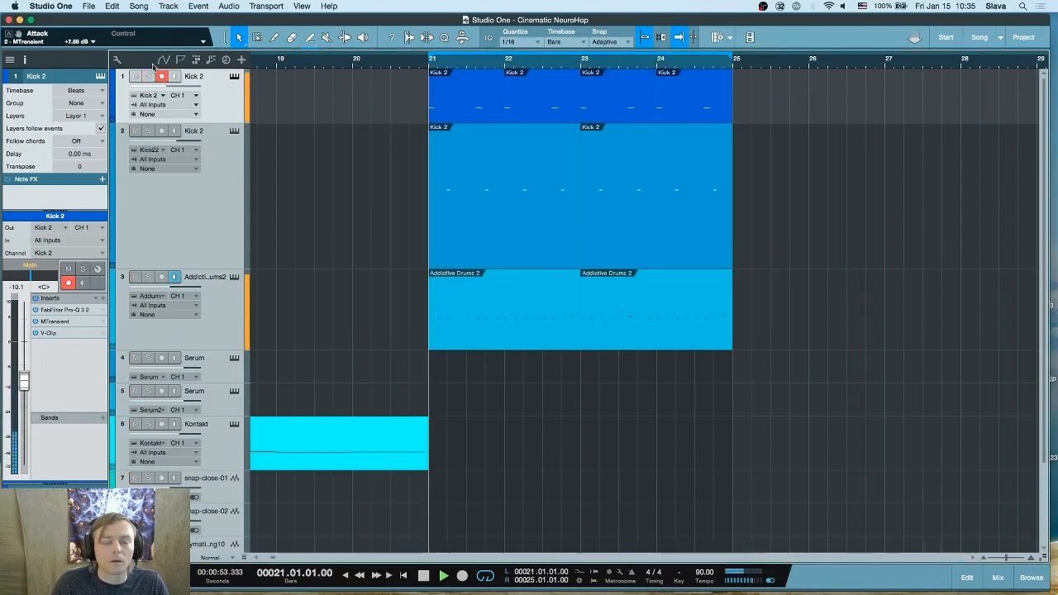
- Replay the full drum mix from bar 21 and select the Addictive Drums 2 track
key("space")
key("space")
left_click(264, 279)
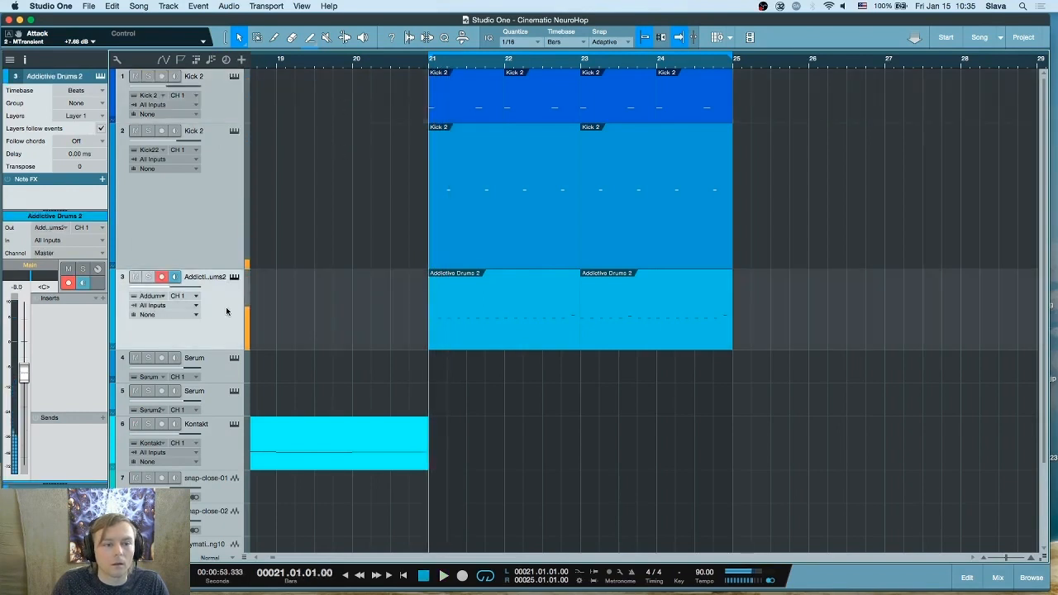
key("space")
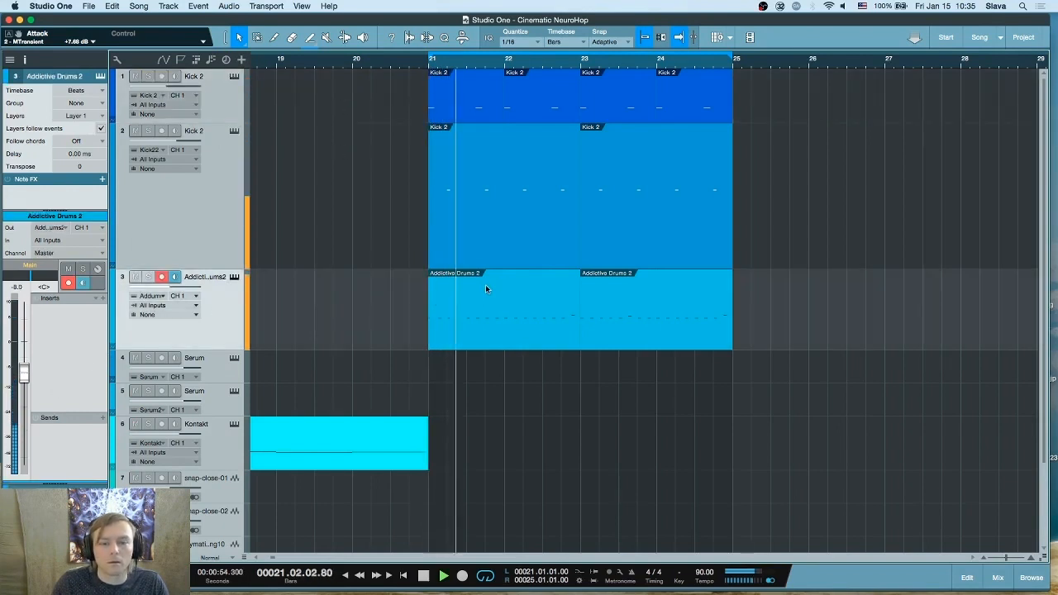
- Set the second Kick 2 track's Rev PLATE-140 send level to -20.2 dB and save the song
left_click(233, 210)
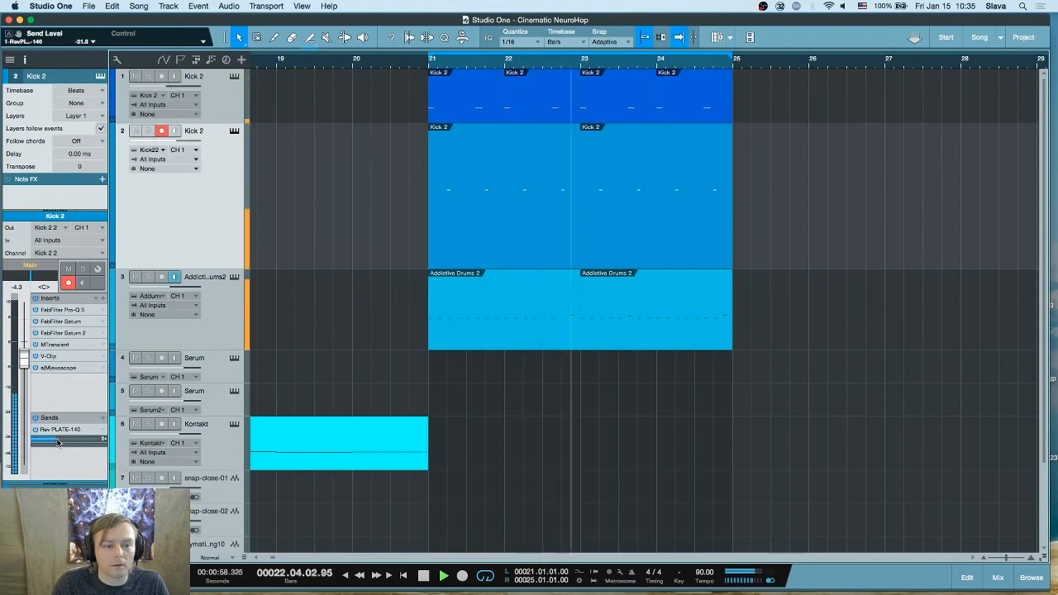
left_click_drag(60, 443, 59, 443)
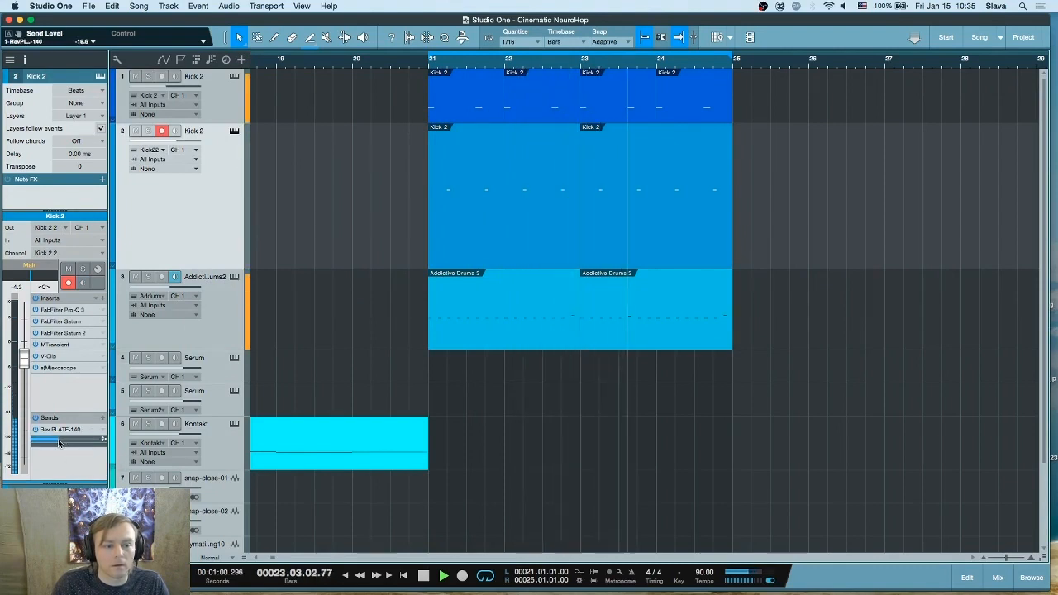
key("super+s")
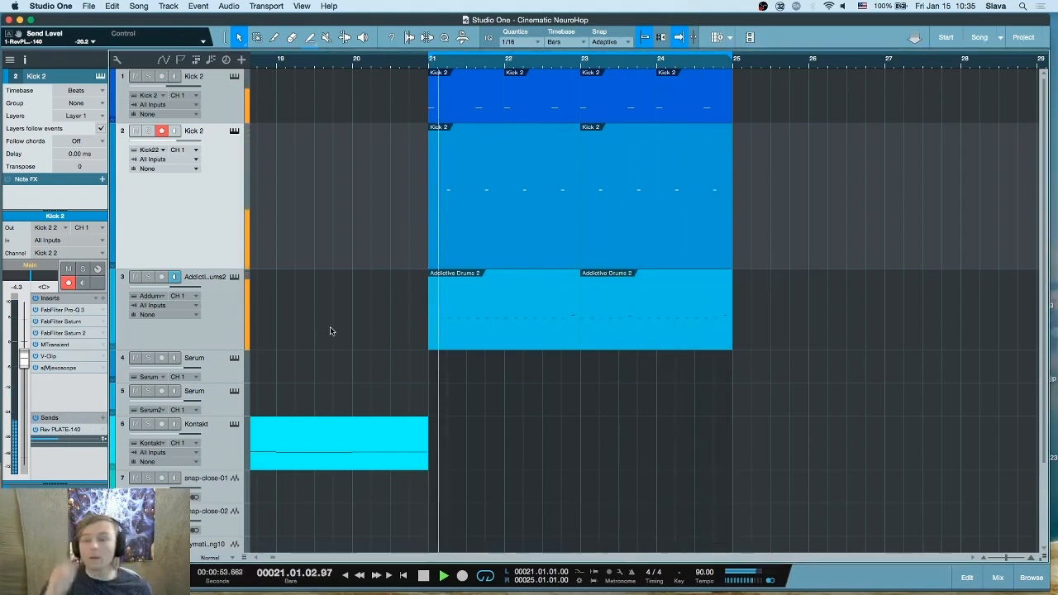
- Review the Addictive Drums 2 note pattern and the instrument's Funk kit preset page, closing both again
double_click(466, 286)
key("space")
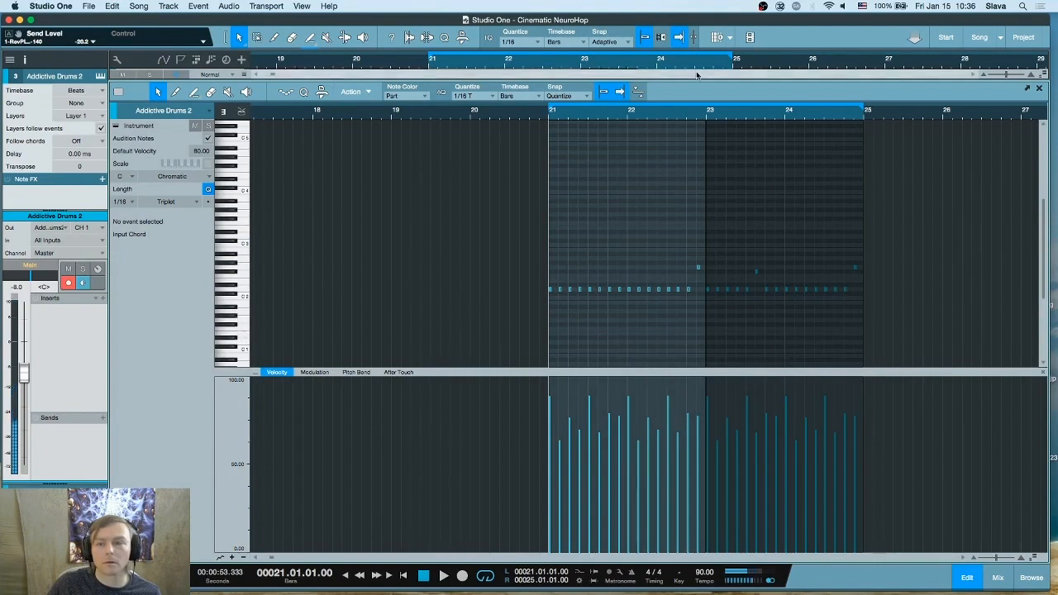
left_click(1039, 88)
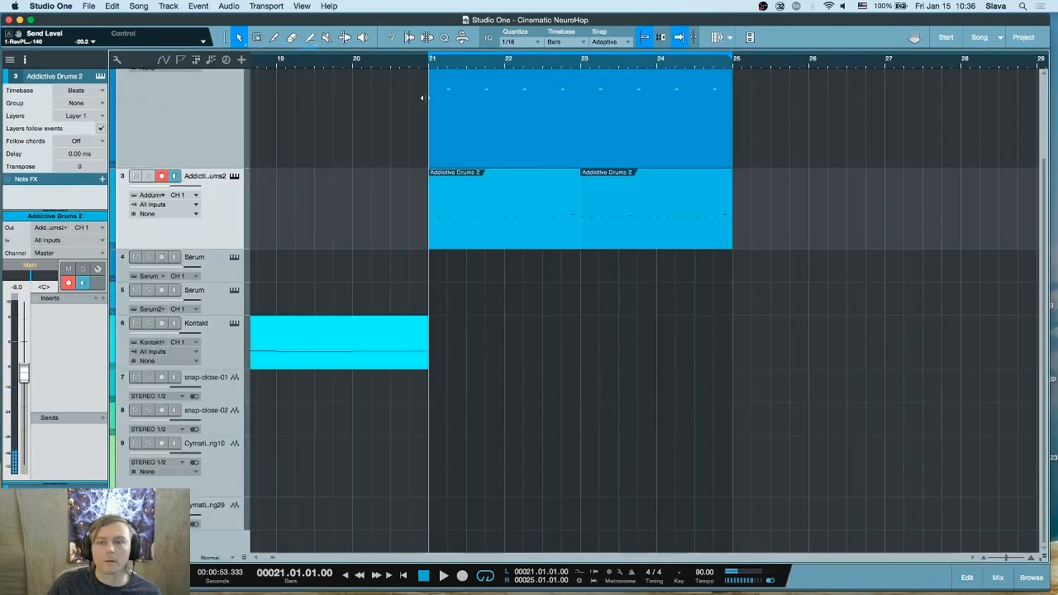
left_click(234, 176)
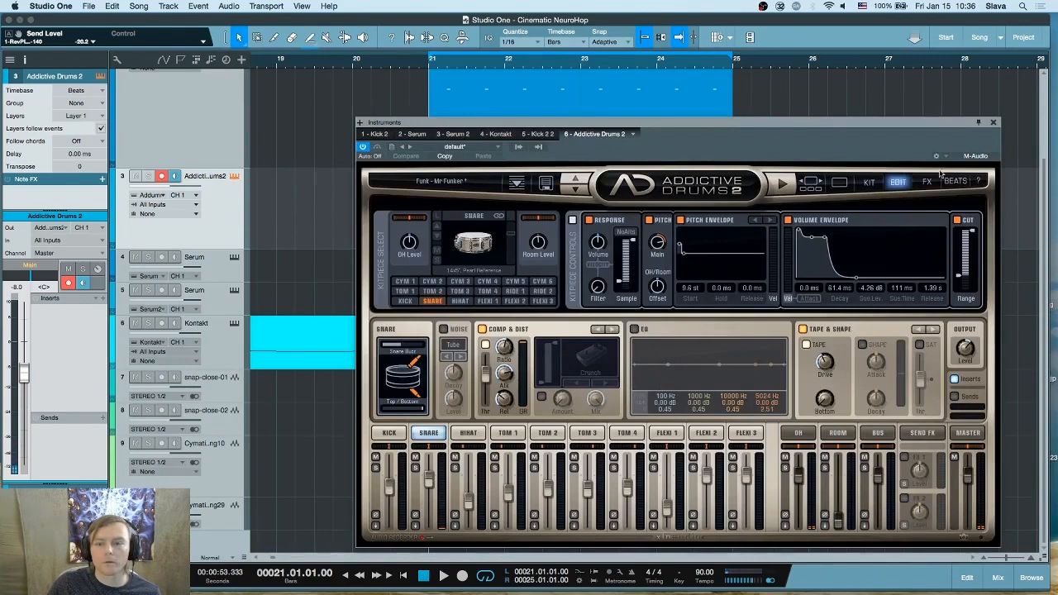
left_click(840, 183)
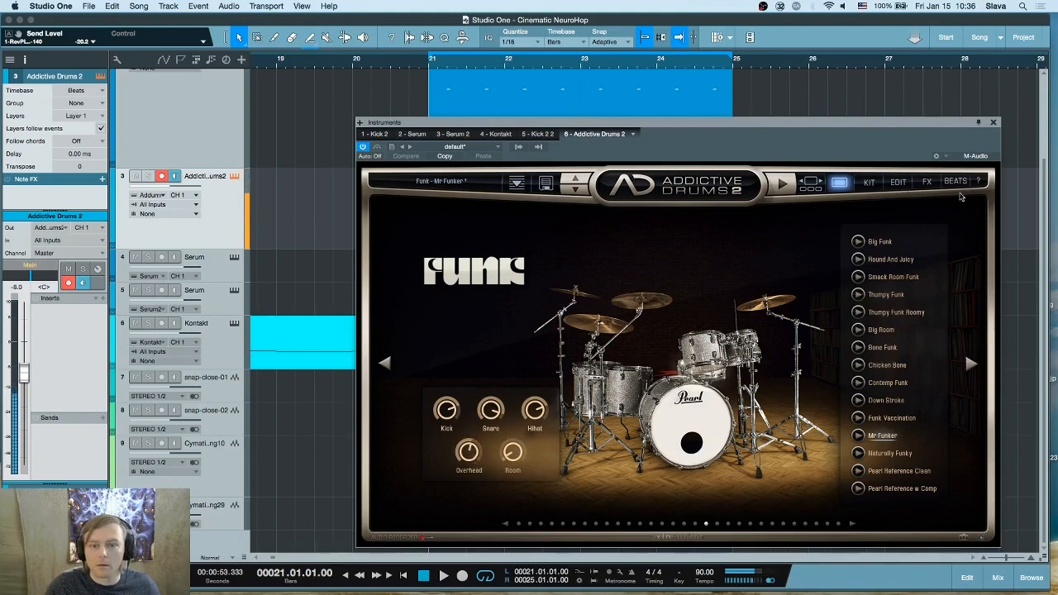
left_click(992, 123)
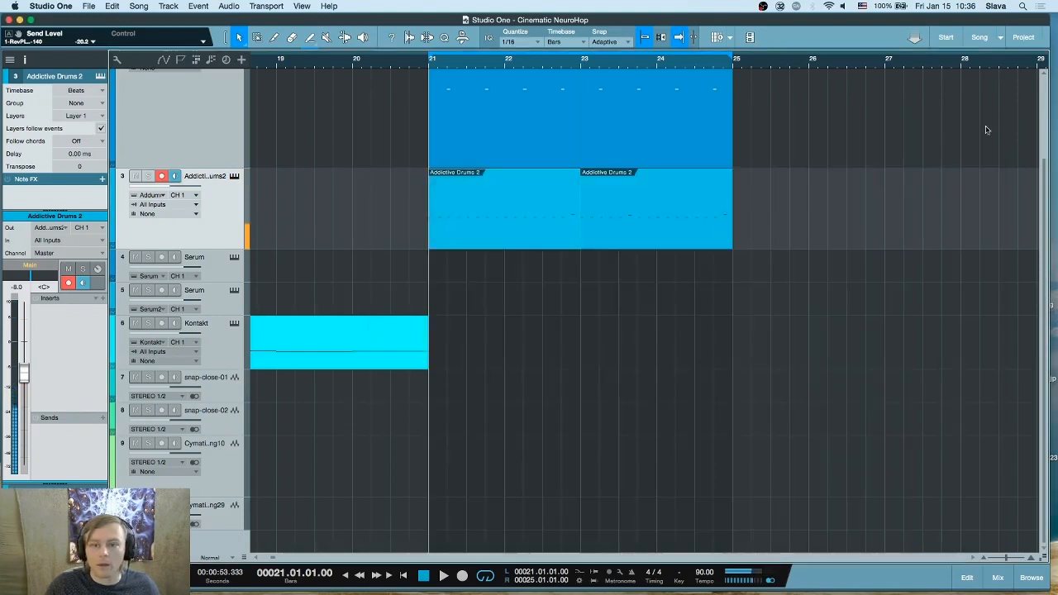
- Examine the note spacing and velocities in the first Addictive Drums 2 part, and close the editor
double_click(472, 190)
scroll(512, 244, "down", 3)
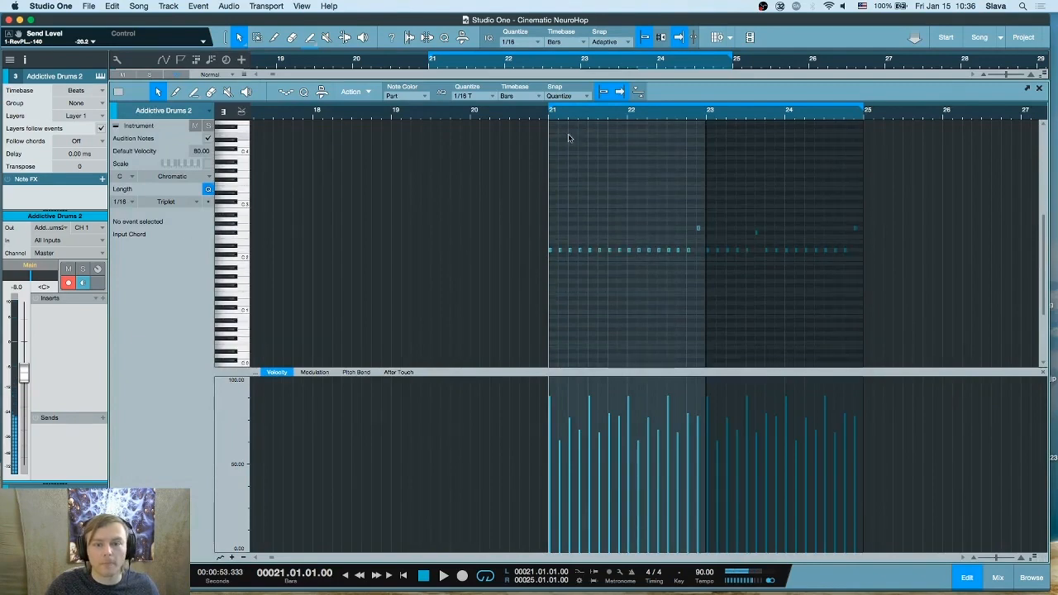
left_click_drag(567, 110, 474, 154)
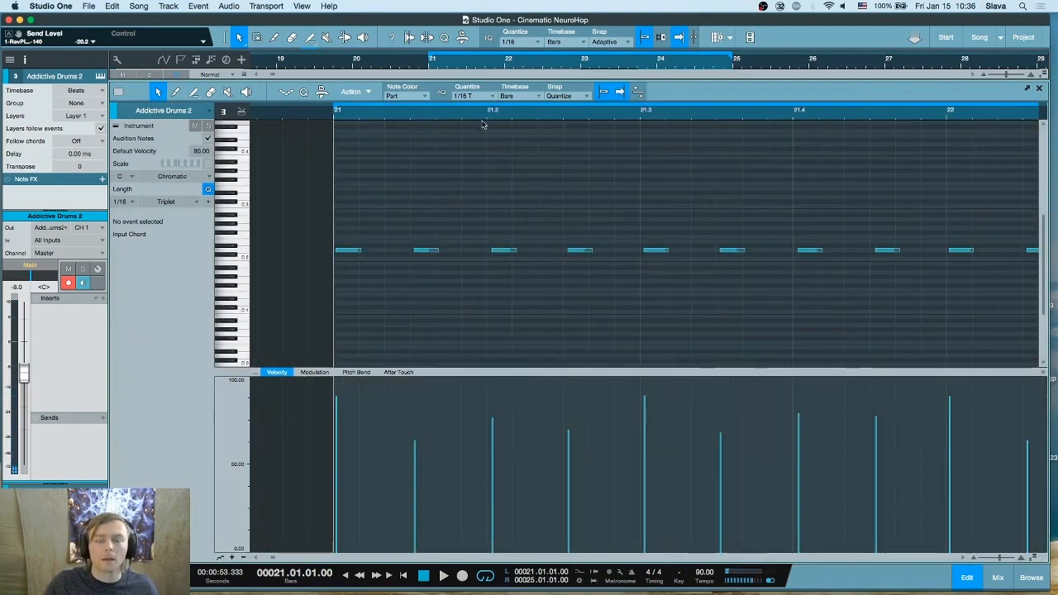
left_click_drag(470, 115, 429, 109)
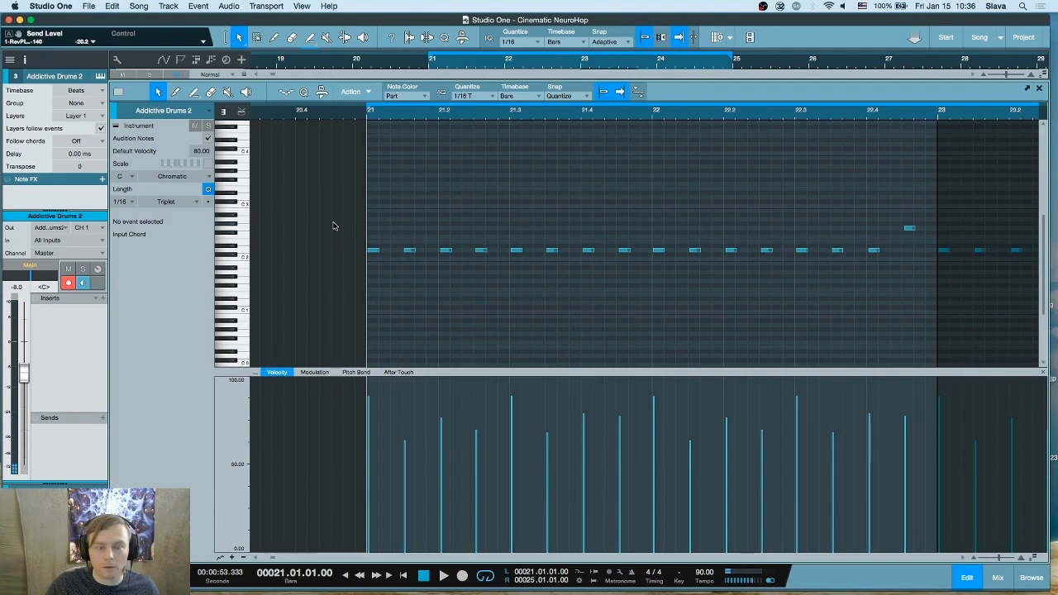
left_click(1037, 89)
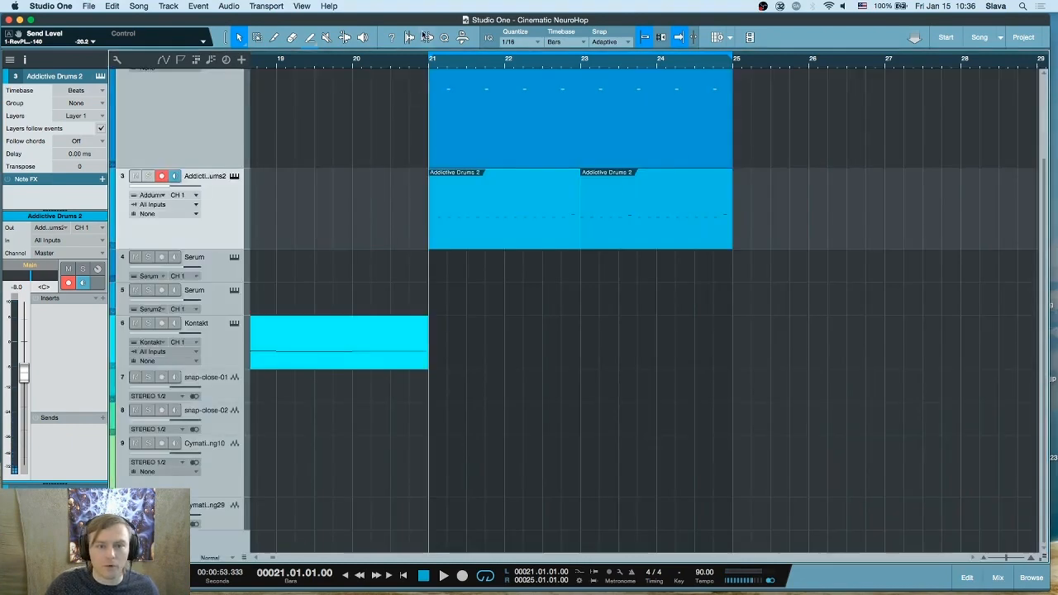
- Inspect the notes and velocities of the Kontakt part starting at bar 15, and close the editor
left_click_drag(404, 64, 486, 56)
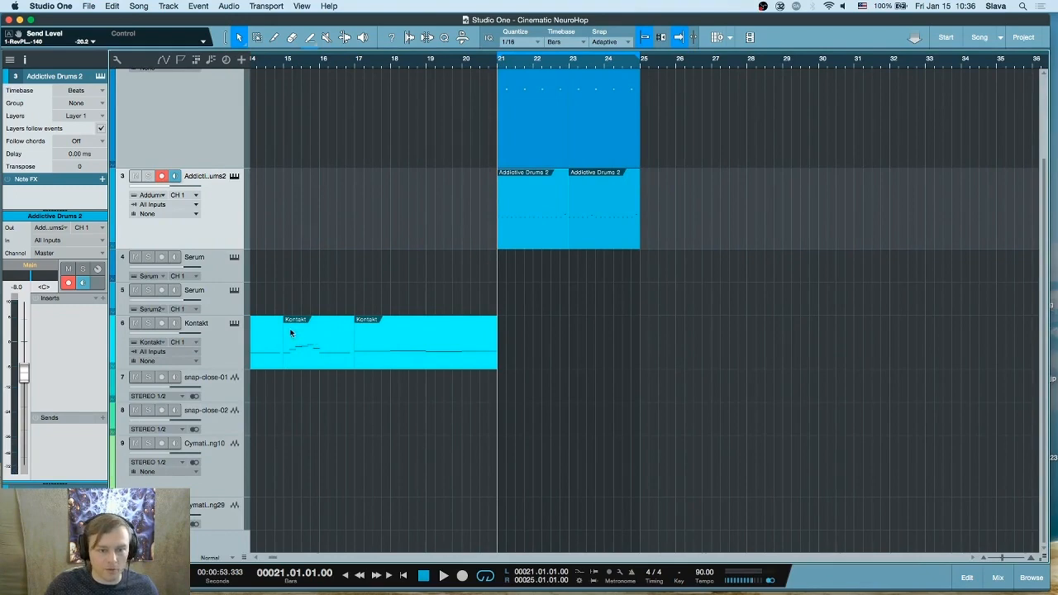
double_click(315, 354)
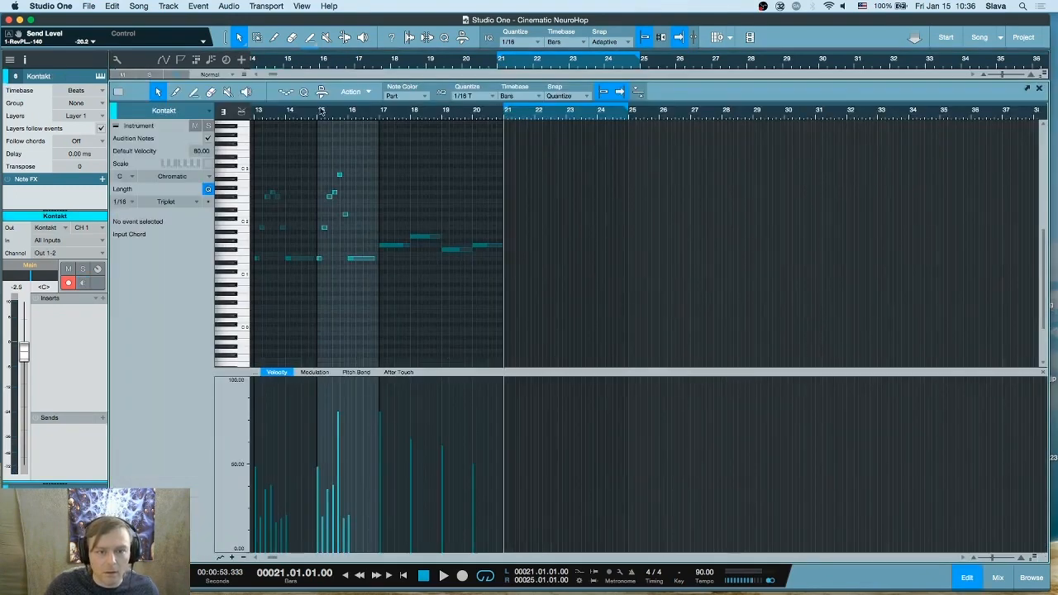
left_click_drag(322, 111, 333, 154)
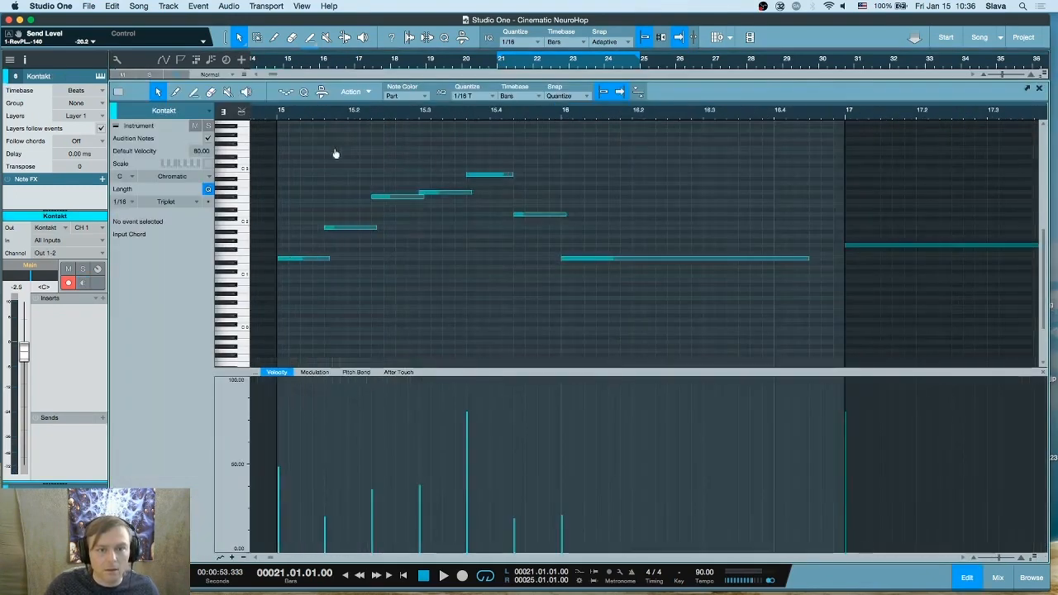
left_click(1038, 88)
- Add a D 1 note at 21.01.02.33 in the first Addictive Drums 2 part and audition it
double_click(514, 239)
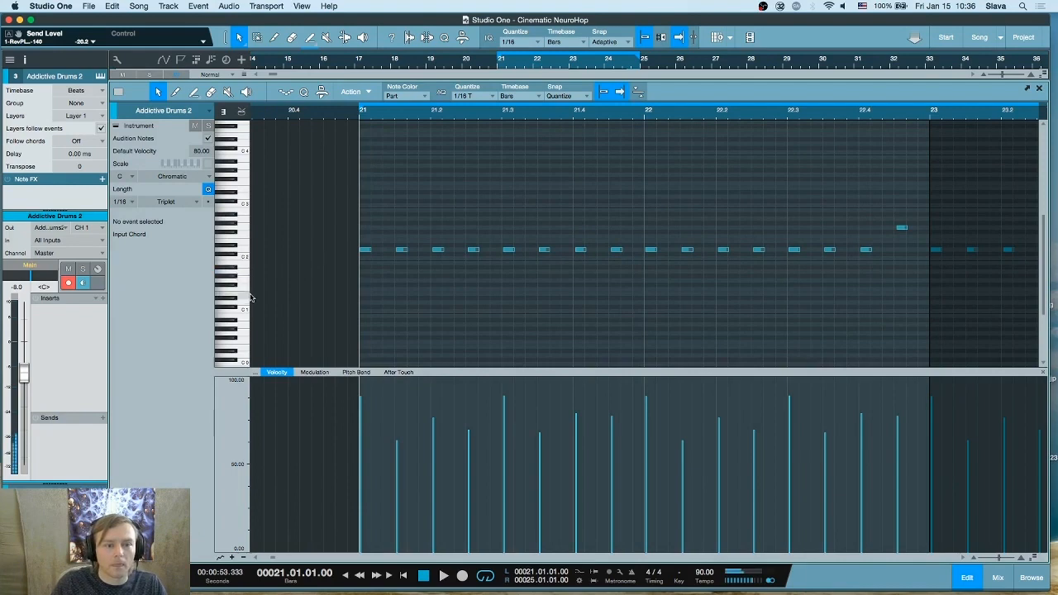
left_click(387, 302)
key("space")
key("space")
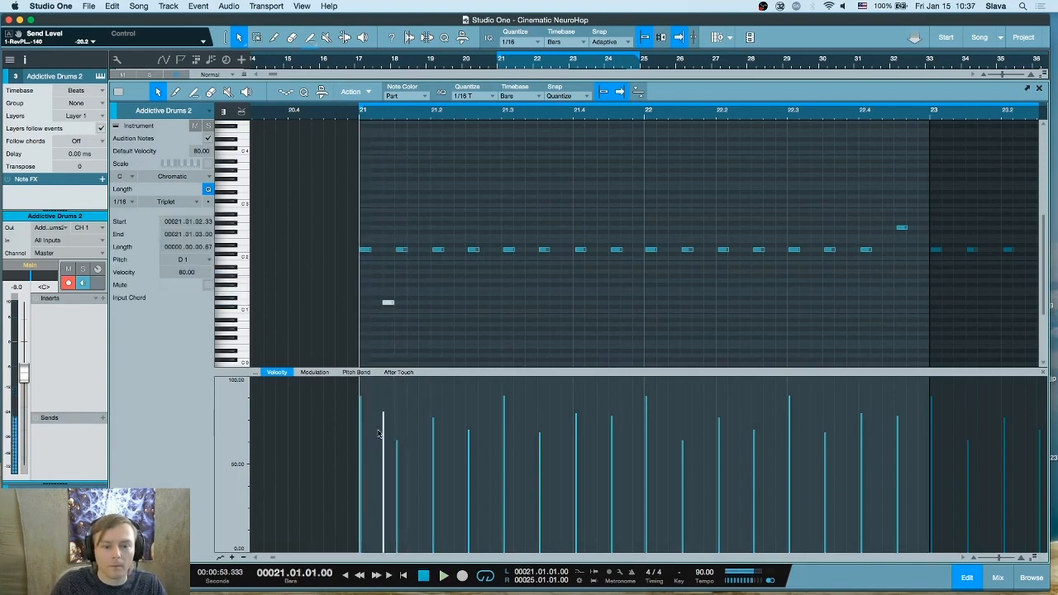
- Lower the new D 1 note's velocity to 26.25, auditioning the loop between adjustments
left_click_drag(383, 449, 383, 437)
key("space")
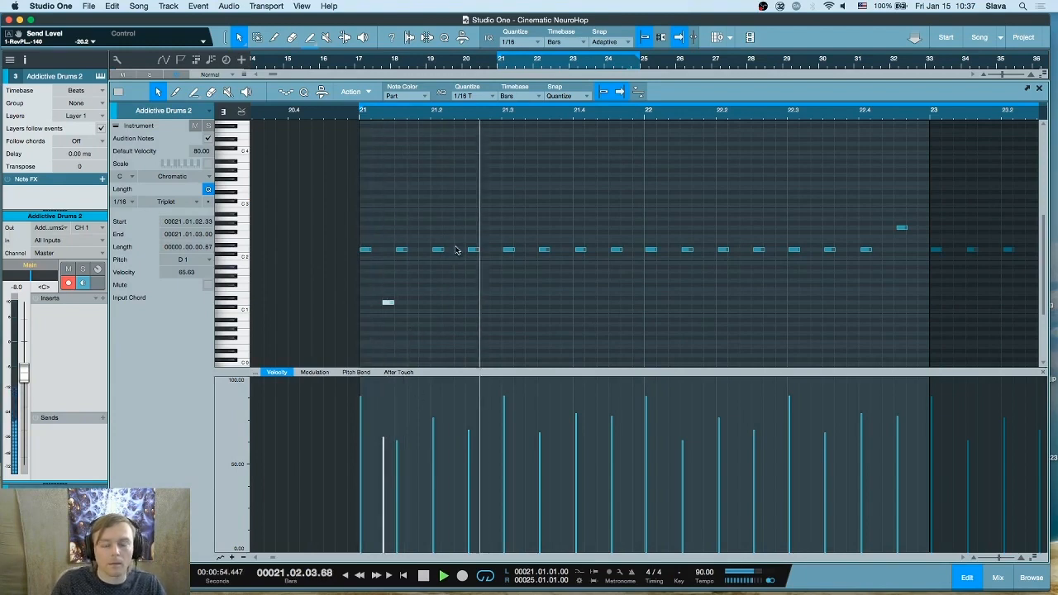
key("space")
left_click_drag(383, 438, 384, 506)
key("space")
key("space")
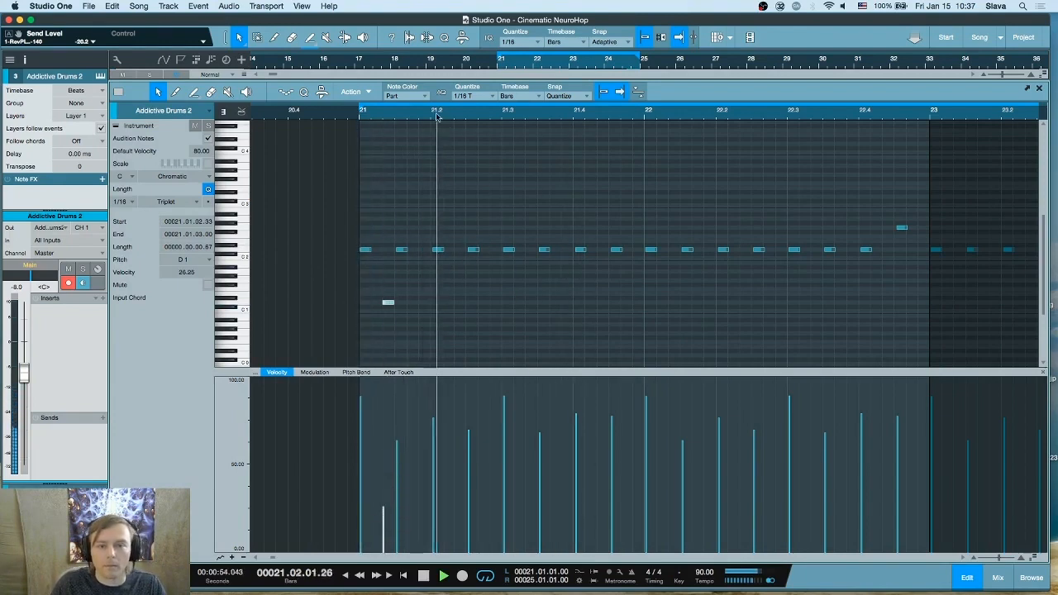
key("space")
left_click_drag(436, 111, 400, 301)
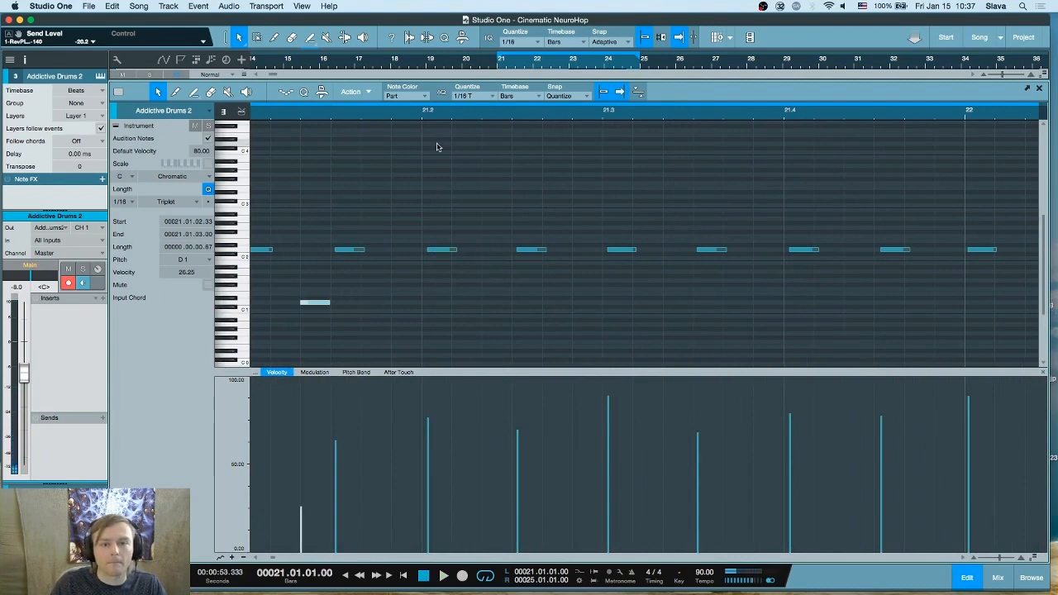
- Try a D# 1 note at 21.01.03.00 after the first ghost note, audition it, and delete it
left_click_drag(440, 110, 449, 99)
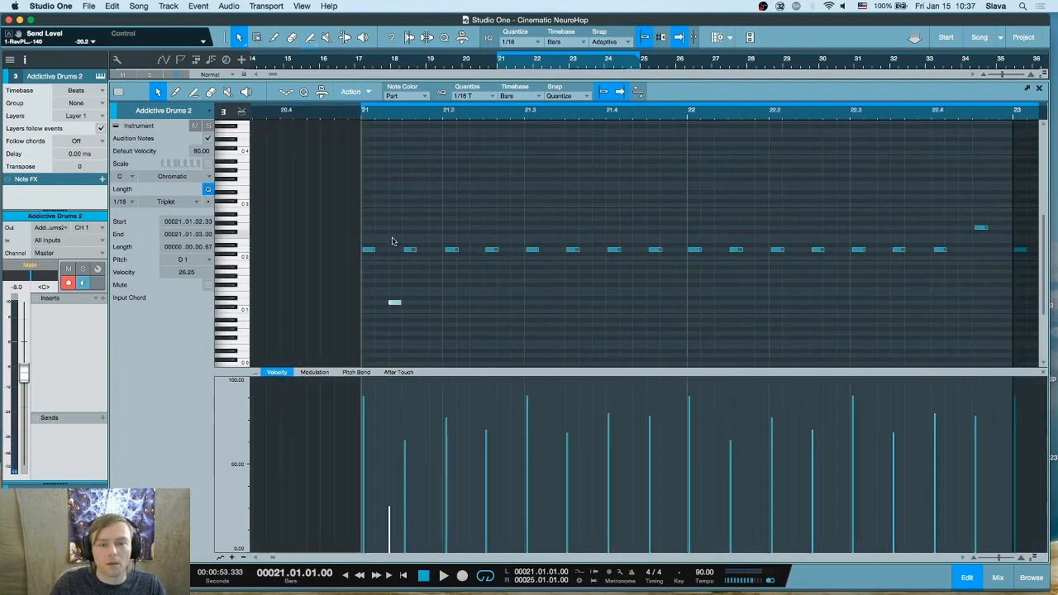
key("space")
key("space")
left_click(421, 298)
key("space")
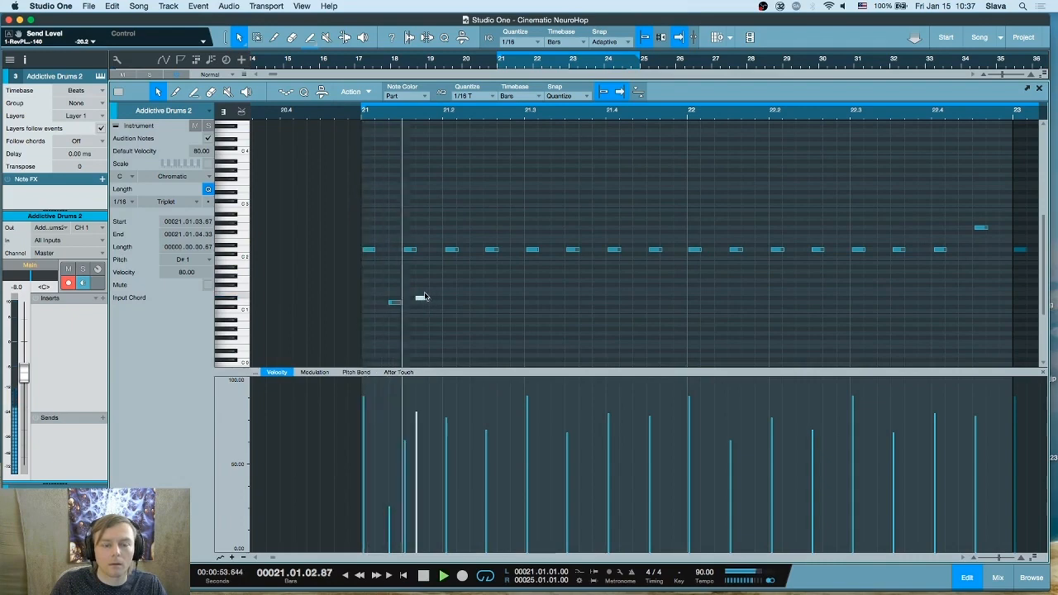
left_click_drag(423, 297, 407, 298)
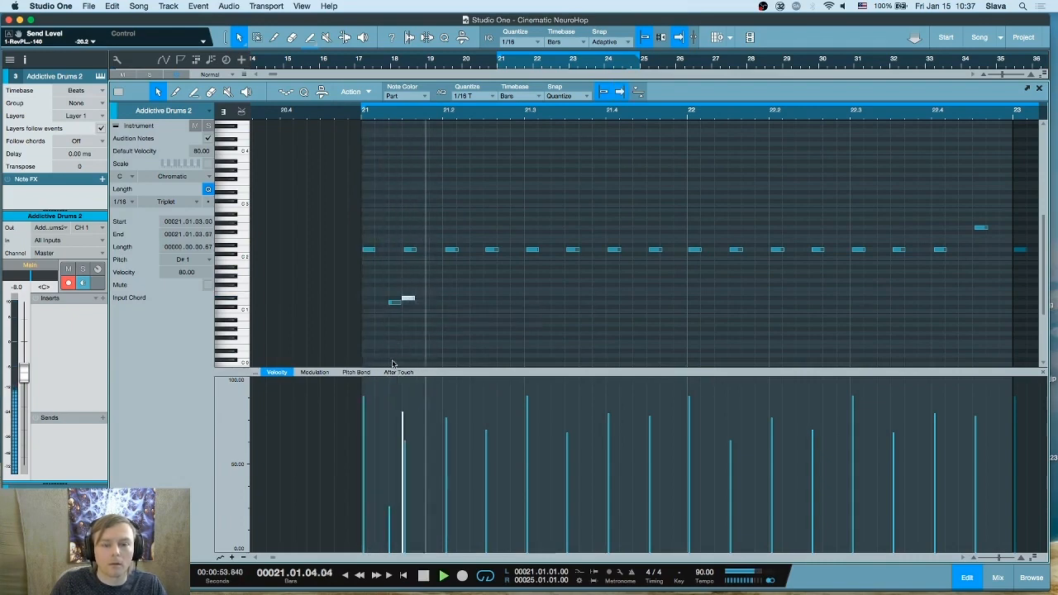
key("space")
key("Right")
key("space")
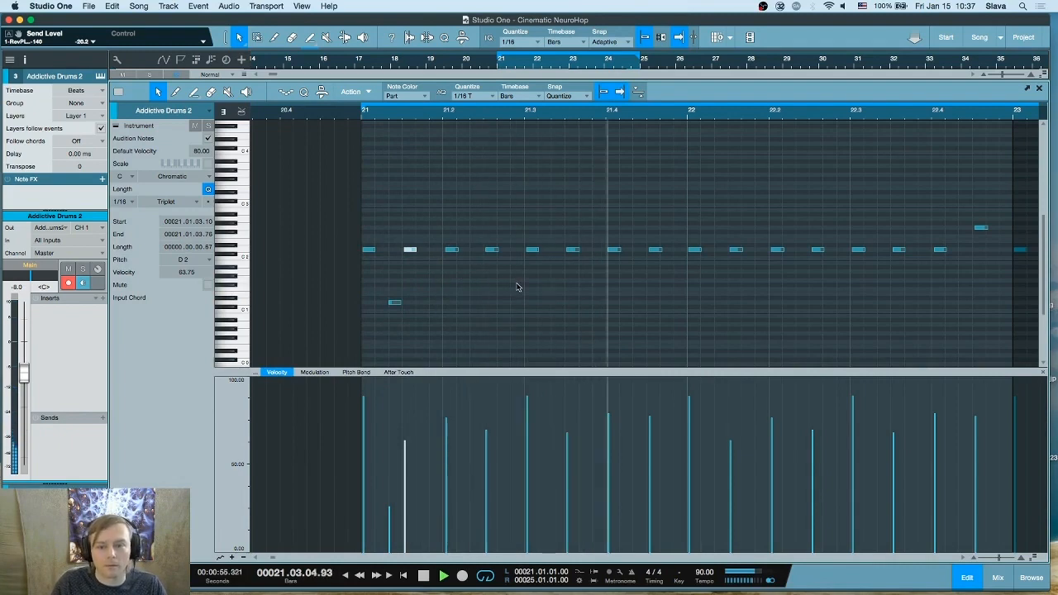
key("space")
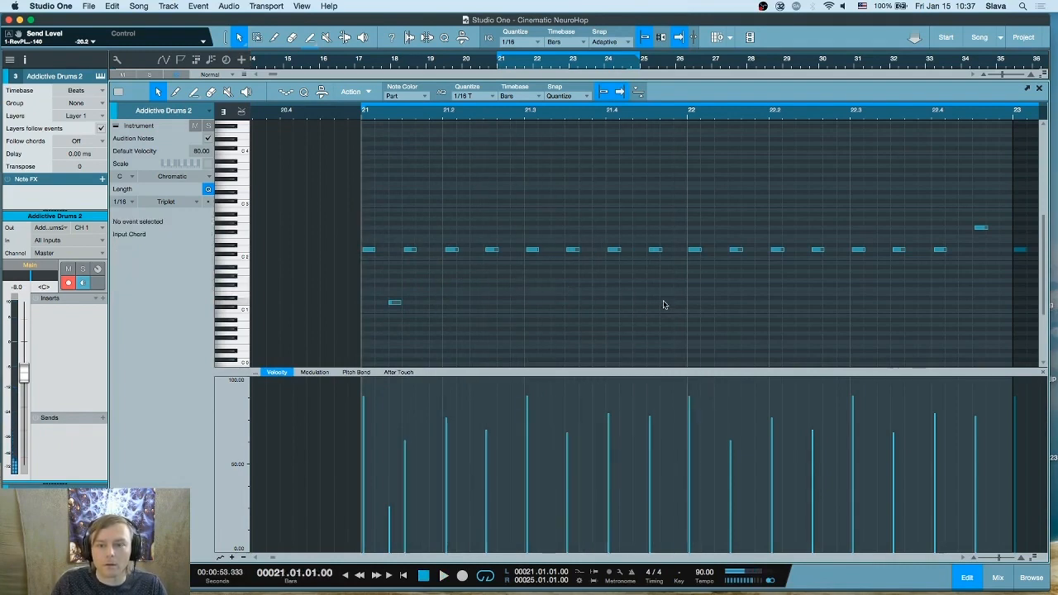
- Add a D 1 note near the end of bar 21 with velocity 18.13, audition it, and move it to 21.04.03.00
double_click(663, 302)
left_click_drag(661, 418, 662, 522)
key("space")
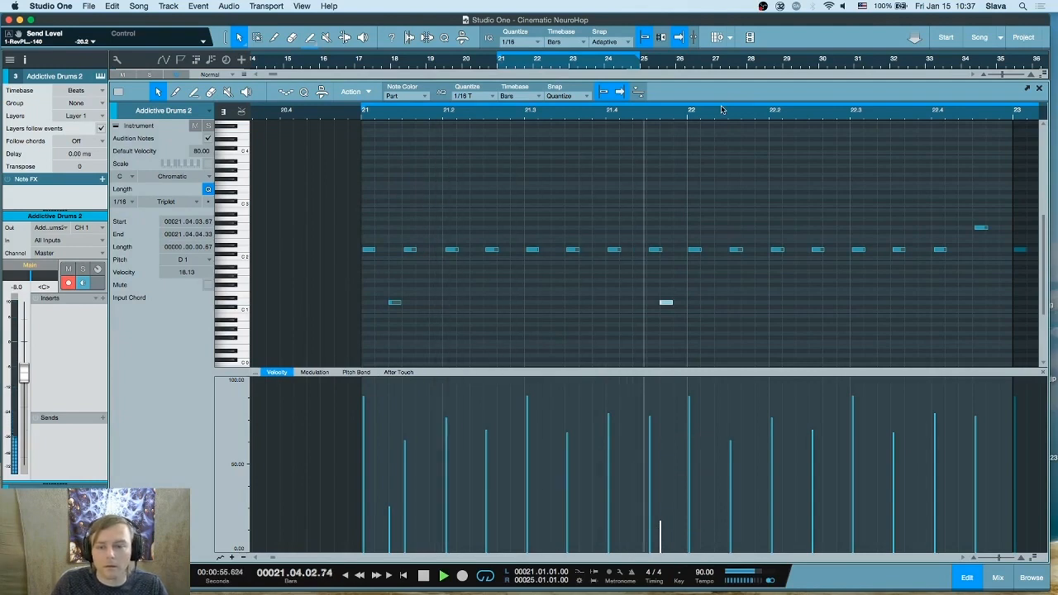
key("space")
left_click_drag(667, 306, 651, 303)
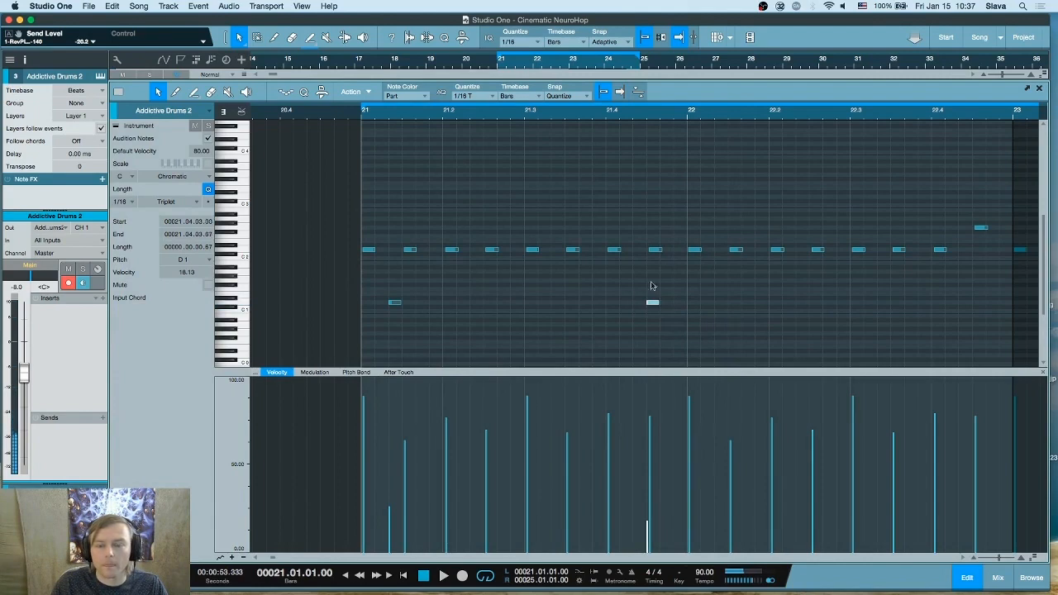
- Add another D 1 note at 21.04.03.67, lower its velocity to about 7, and audition the pattern
double_click(666, 303)
left_click_drag(661, 416, 658, 547)
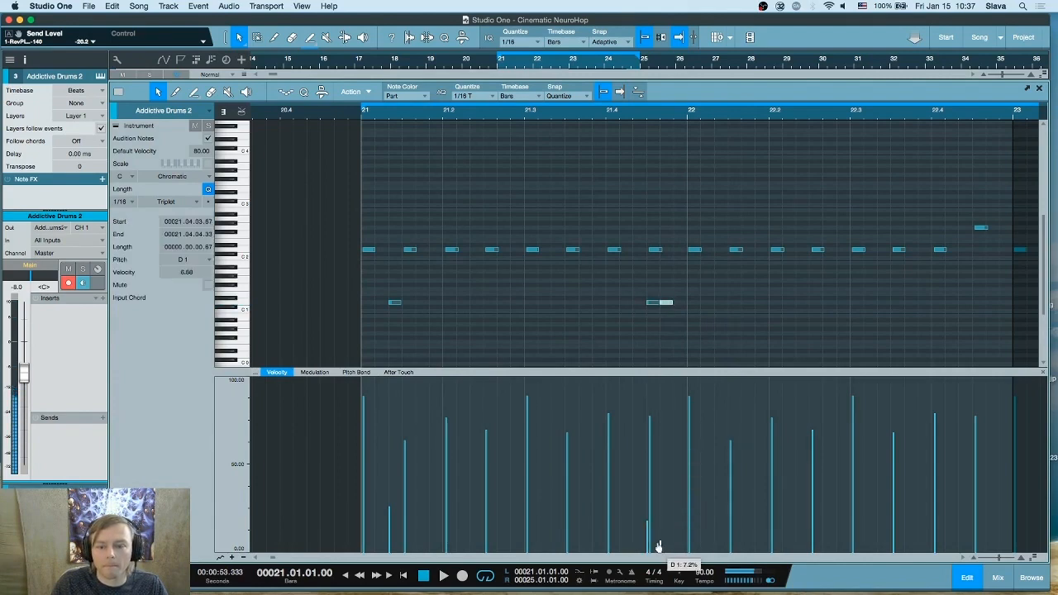
left_click(640, 122)
key("space")
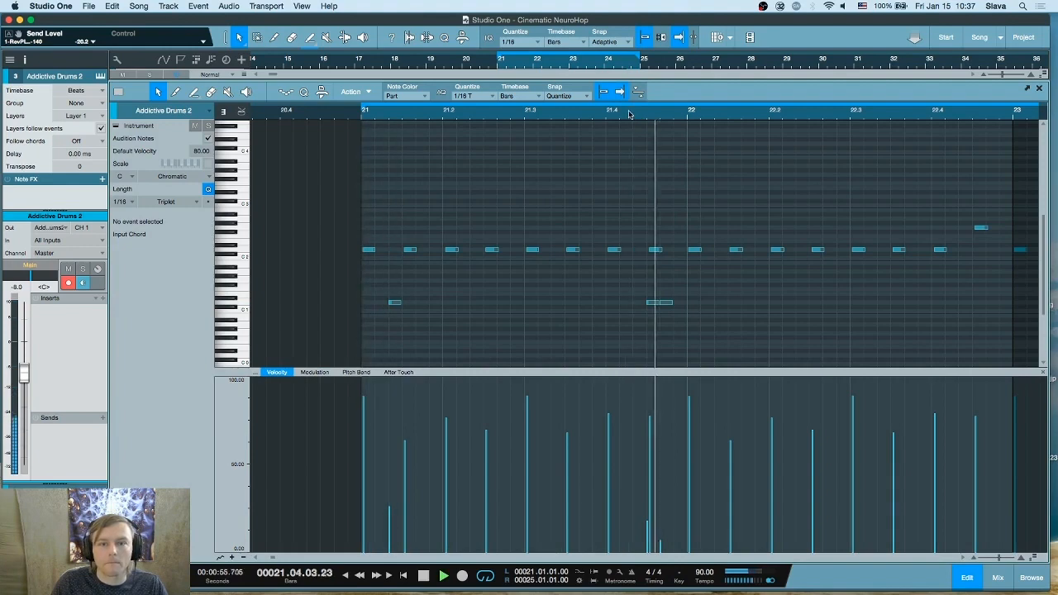
key("space")
left_click(360, 118)
key("space")
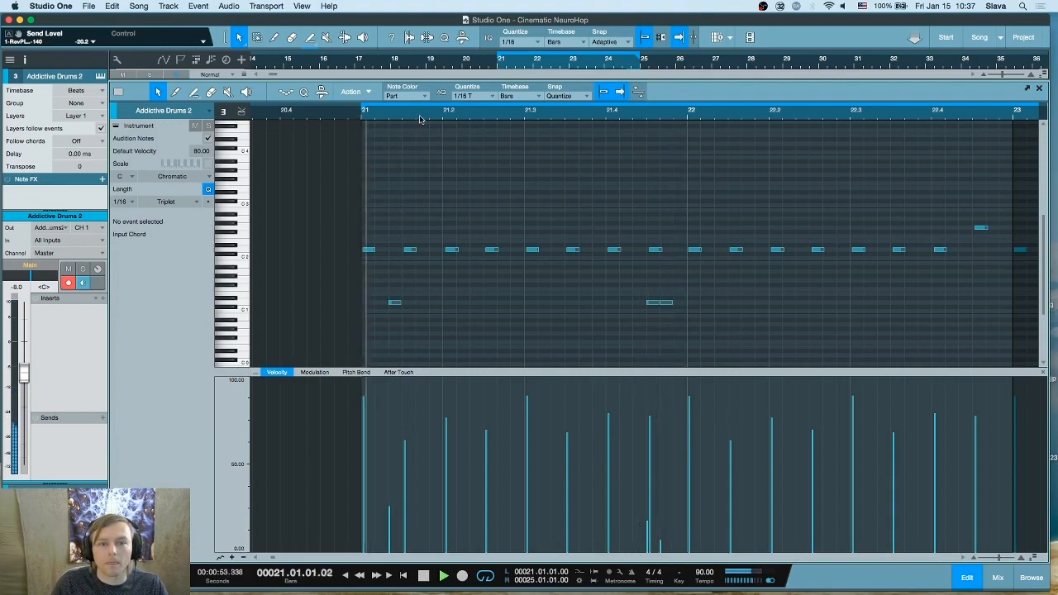
left_click_drag(420, 118, 382, 125)
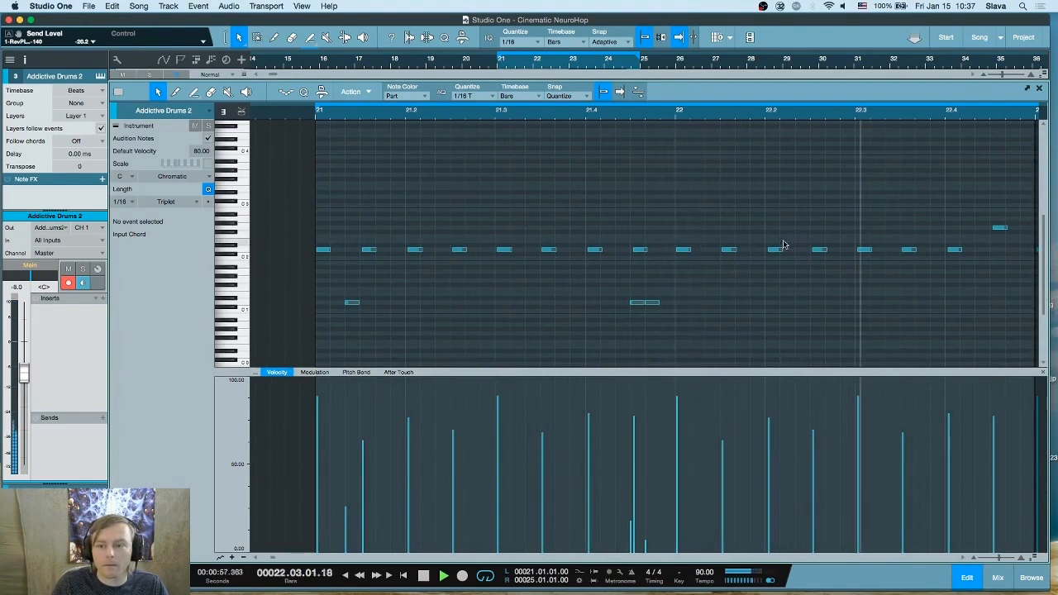
- Add a D 1 note in bar 22 with velocity 61.25 and shift it to 22.02.02.33
key("space")
double_click(814, 305)
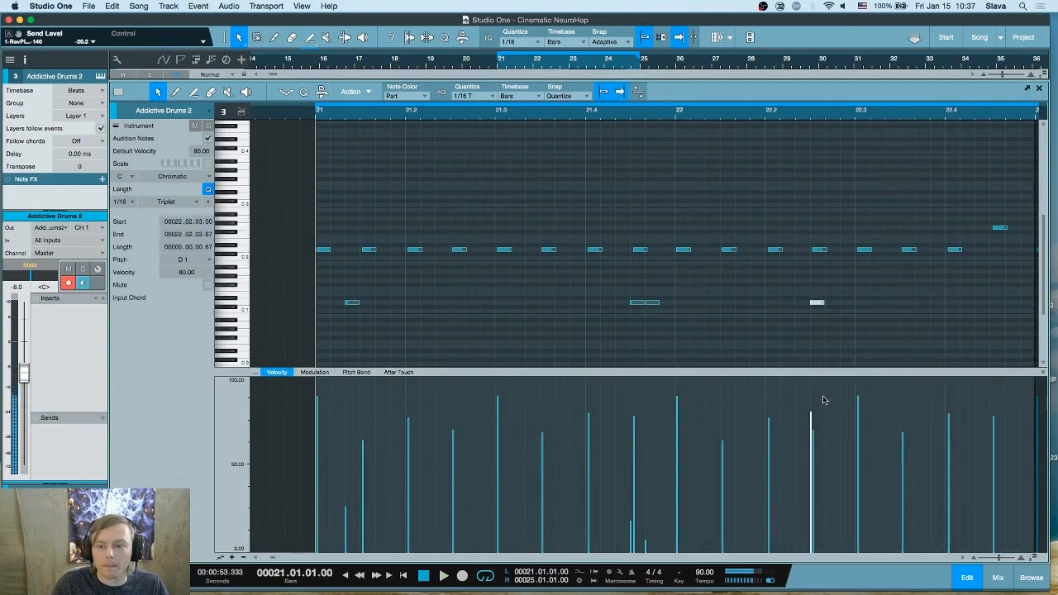
left_click_drag(811, 434, 811, 447)
left_click_drag(823, 304, 803, 303)
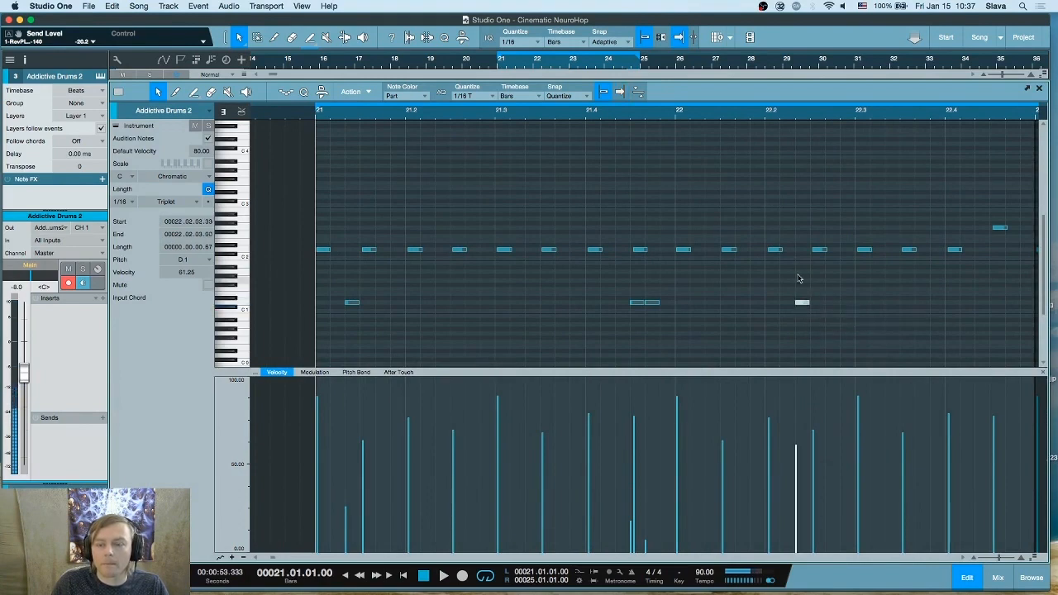
- Set the editor's quantize to 1/16, move the first D 1 note to 21.01.02.00, and audition it
left_click(469, 97)
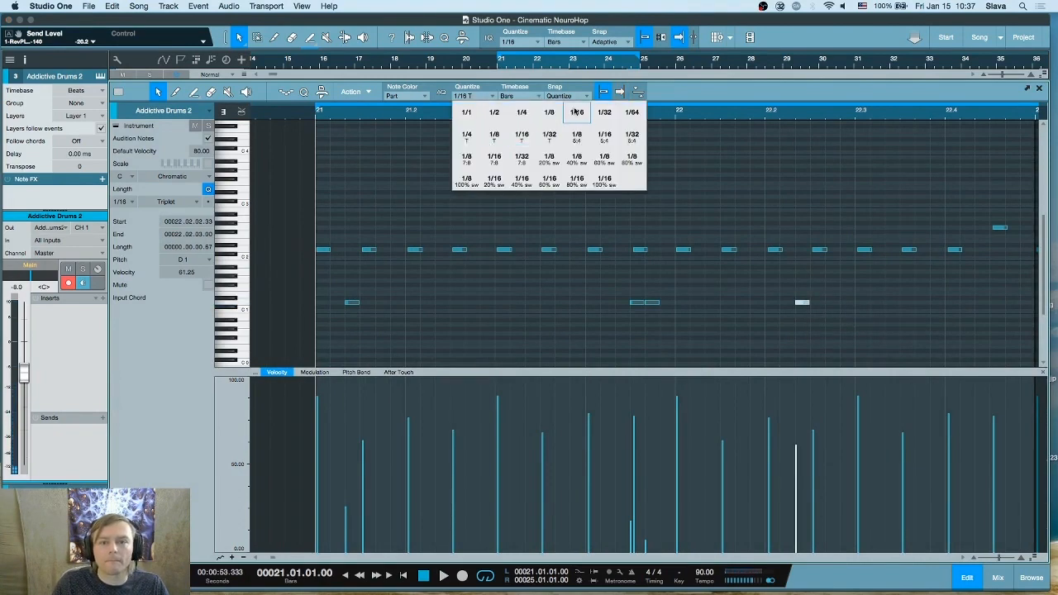
left_click(576, 111)
left_click_drag(347, 305, 339, 304)
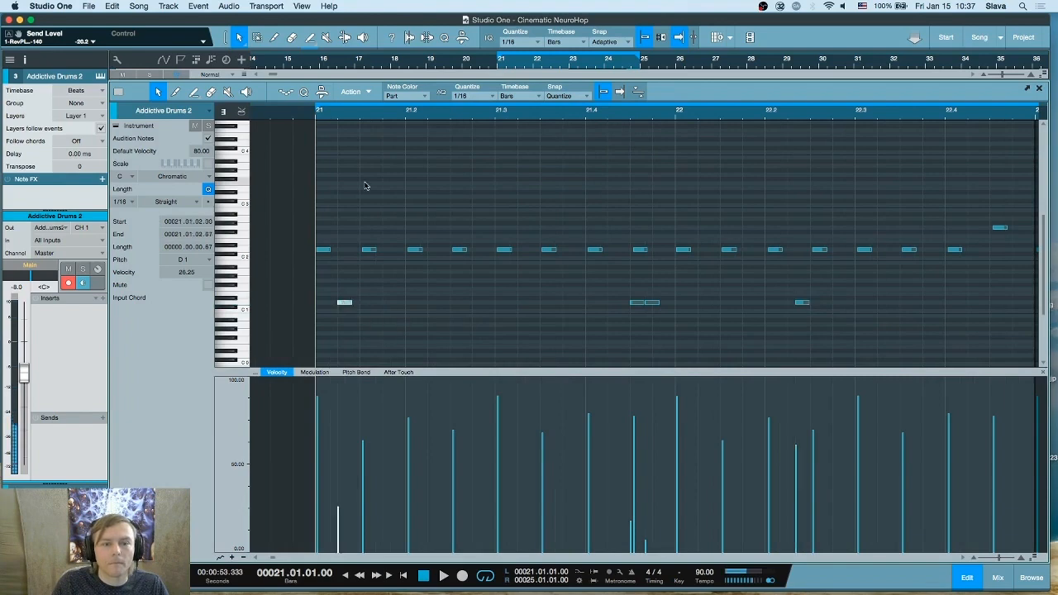
key("space")
key("space")
key("space")
key("space")
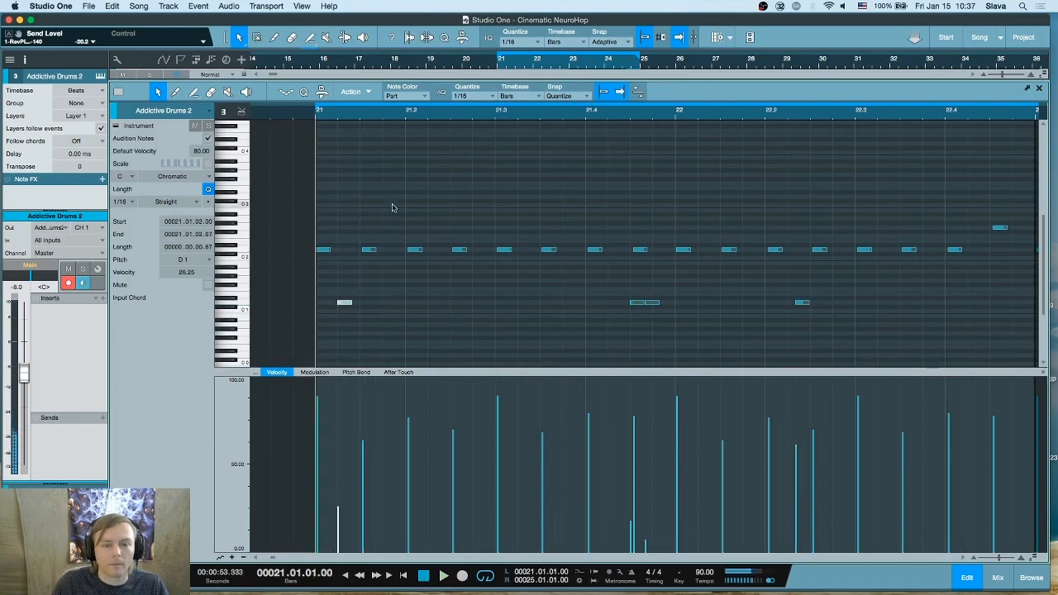
- Set the editor's quantize to 1/16 T, move the first D 1 note to 21.01.02.33, and audition it
left_click(470, 97)
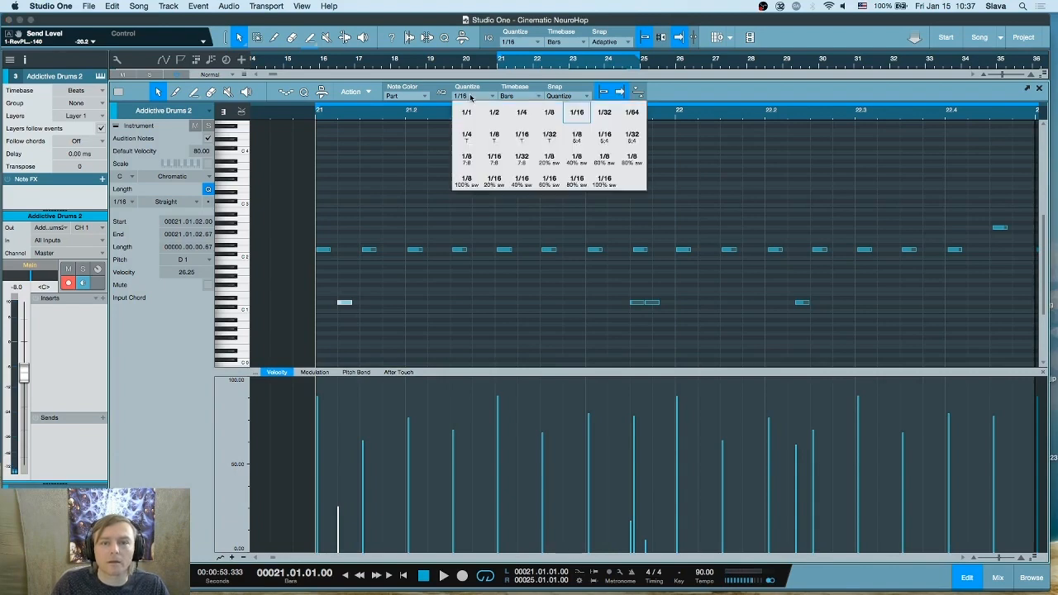
left_click(494, 136)
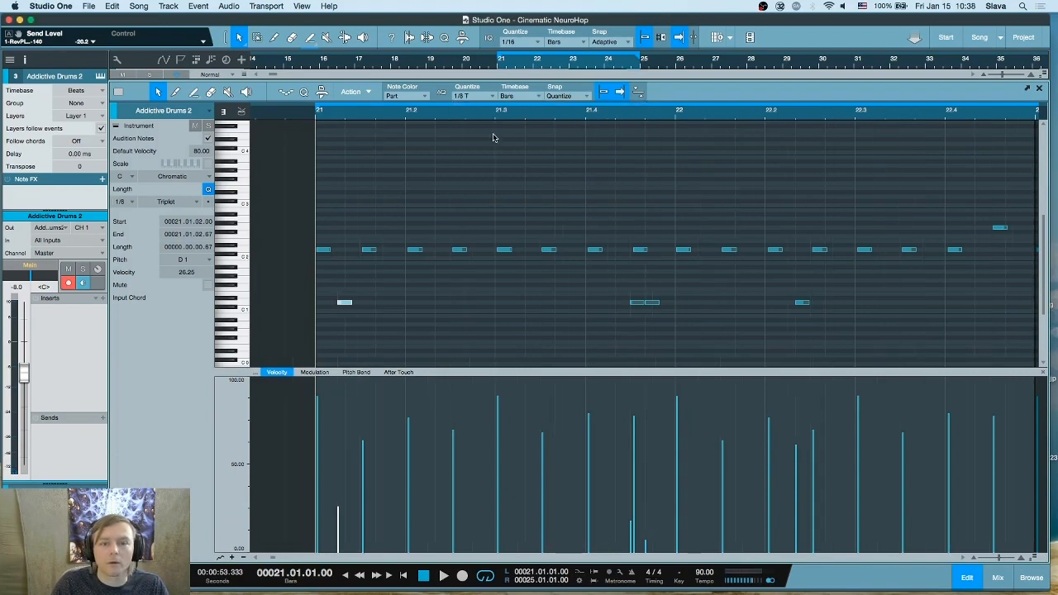
left_click(468, 98)
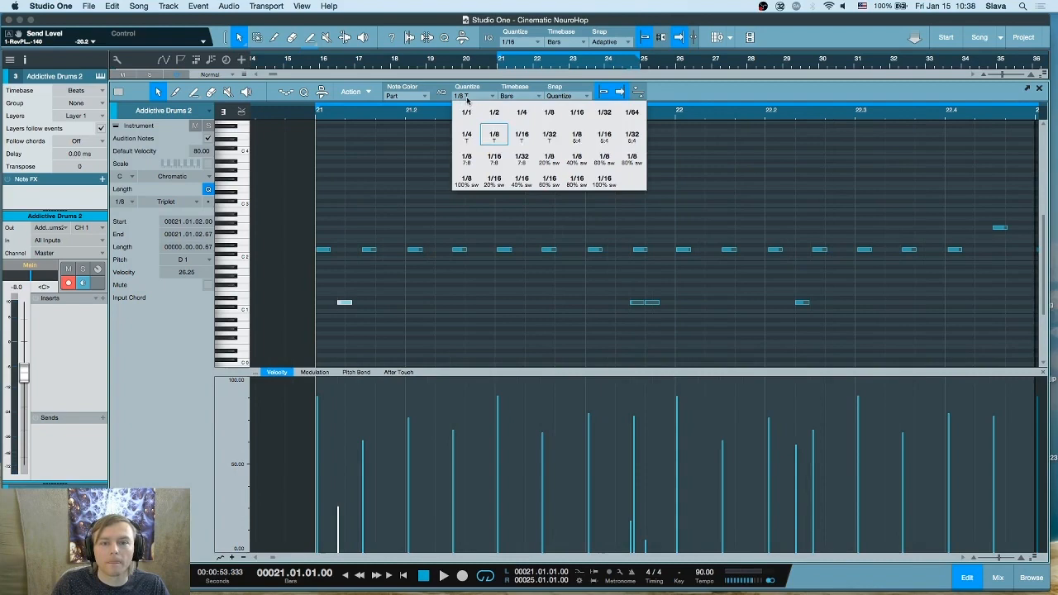
left_click(530, 139)
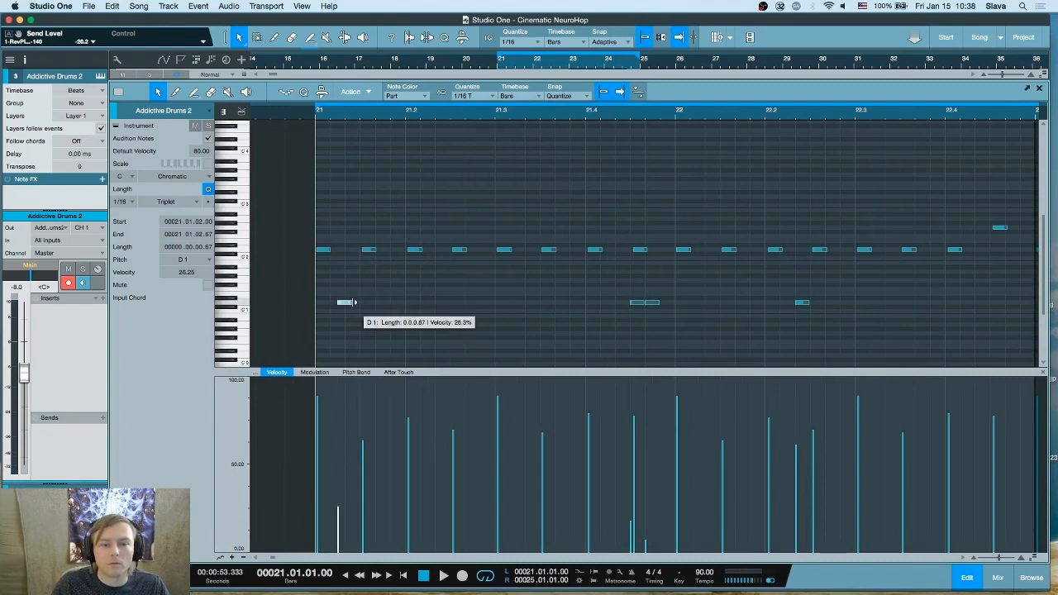
left_click_drag(345, 303, 353, 302)
key("space")
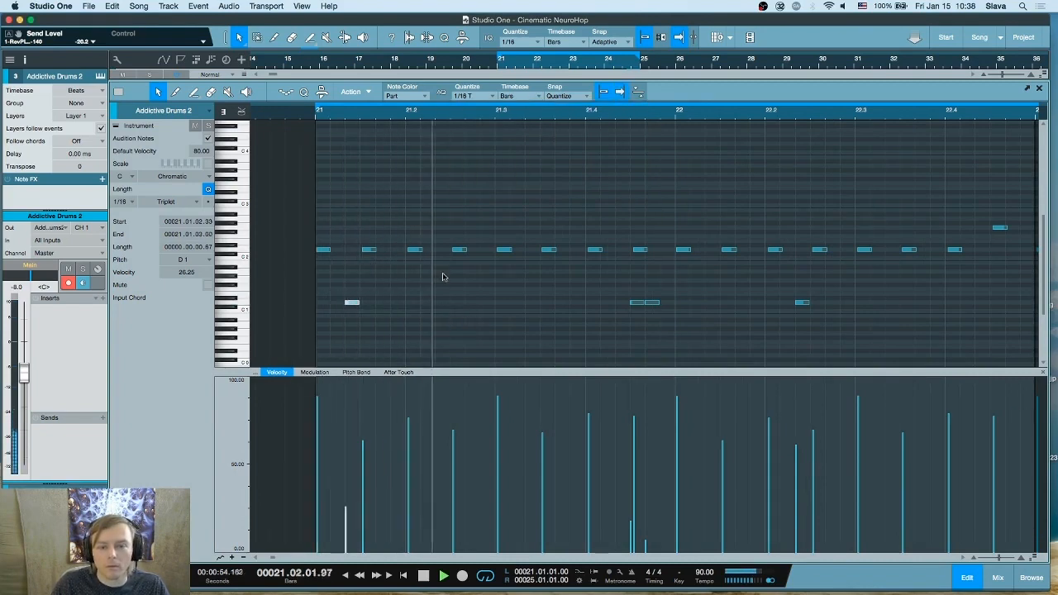
key("space")
- Delete the D 1 note at 21.04.03.67 and audition the two-bar pattern
left_click(652, 303)
key("Delete")
key("space")
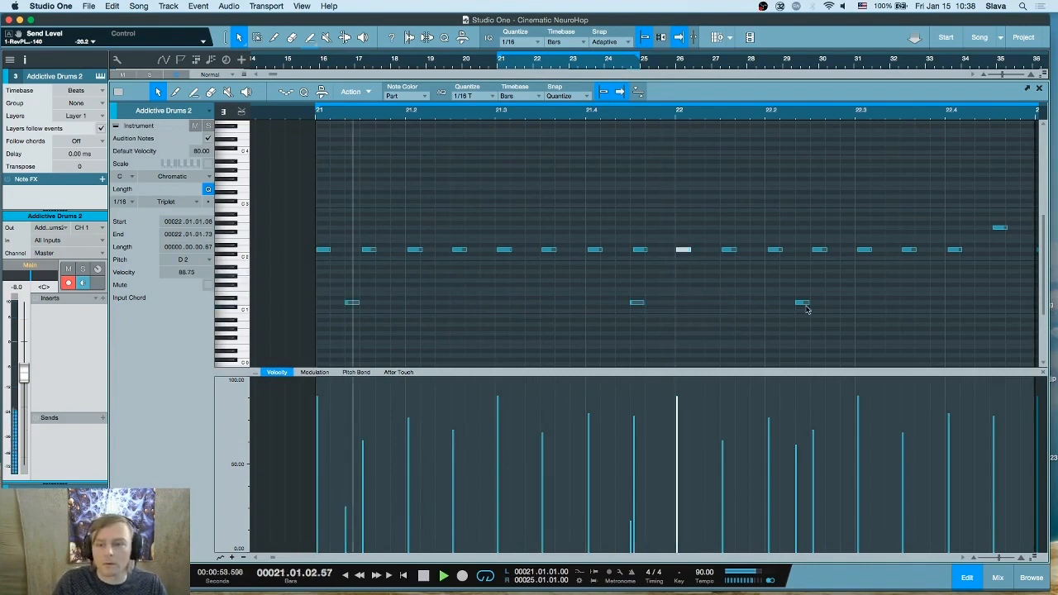
key("space")
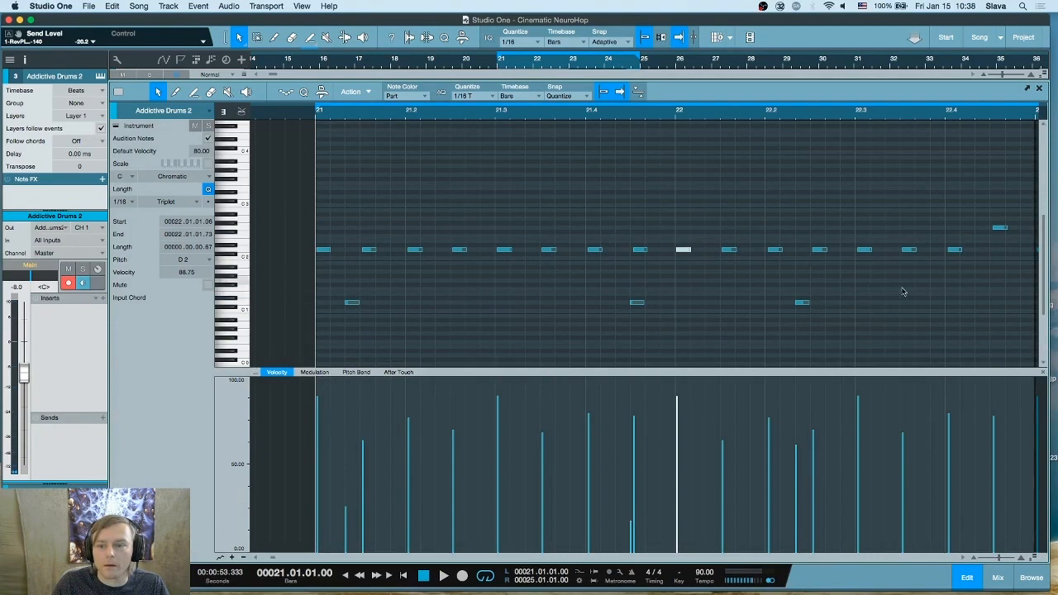
key("space")
left_click_drag(890, 114, 709, 105)
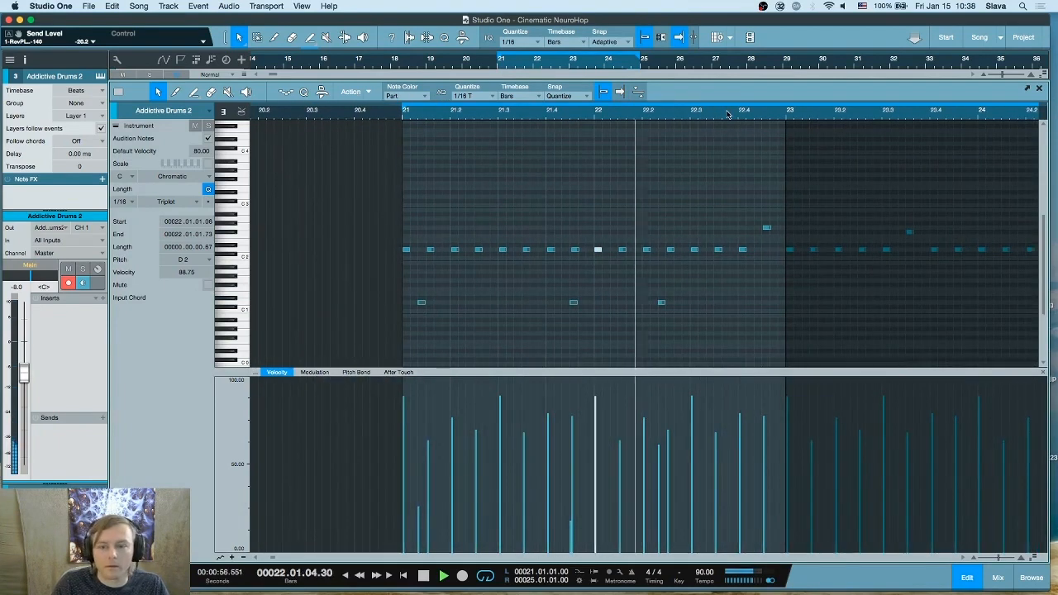
left_click_drag(703, 116, 697, 158)
key("space")
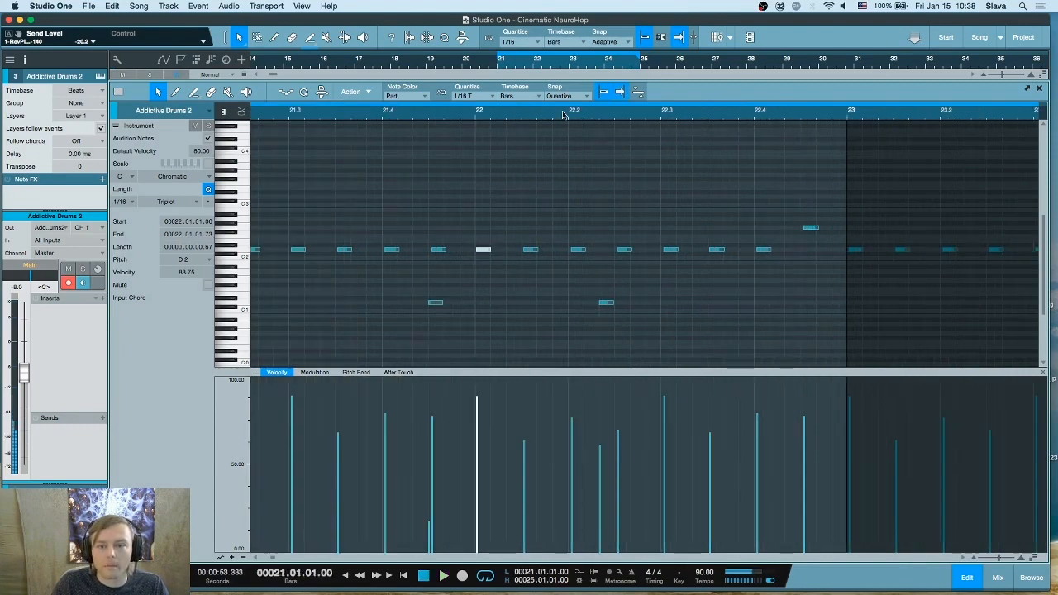
- Add a D 1 note at 22.02.03.67 and audition the passage from 22.02.01.00
left_click(571, 114)
key("space")
key("space")
double_click(637, 302)
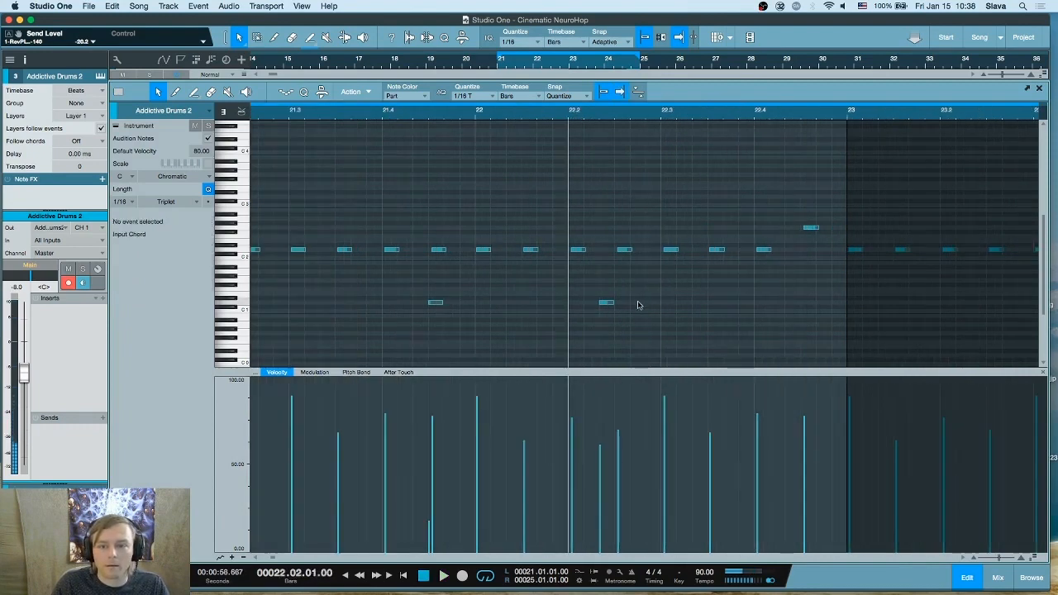
key("space")
key("space")
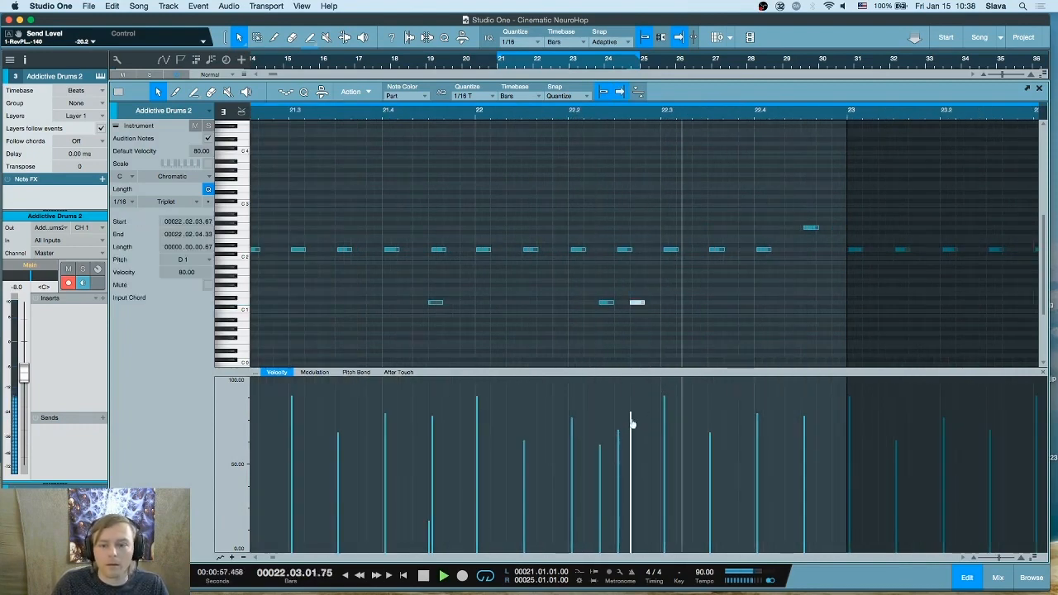
key("space")
- Move the new D 1 note to 22.01.04.33 and audition the groove from 22.01.03.00 and from the start of bar 21
left_click_drag(639, 305, 561, 303)
left_click(520, 114)
key("space")
key("space")
key("space")
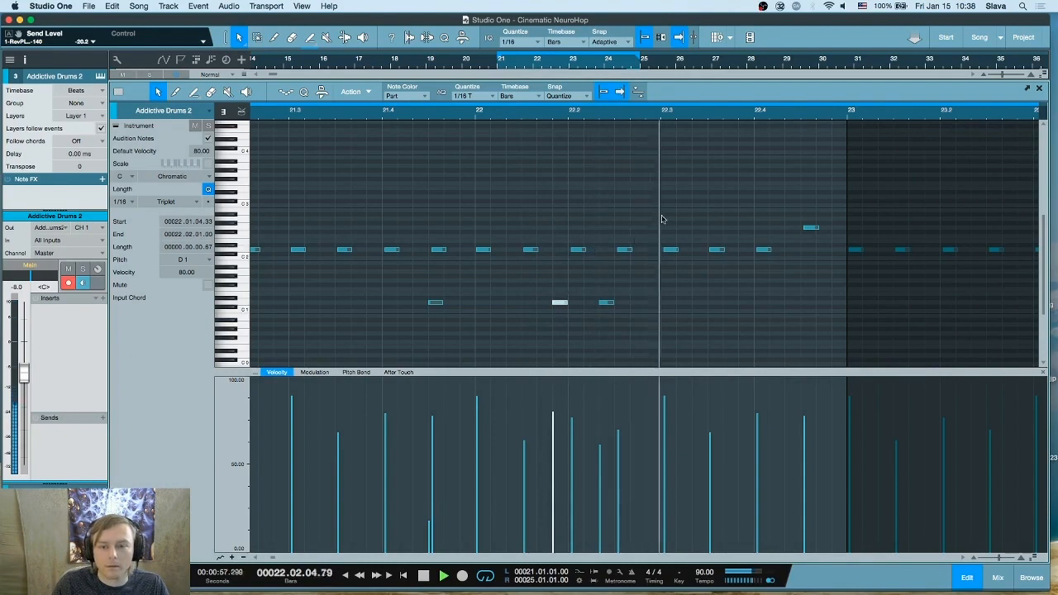
scroll(677, 108, "down", 3)
left_click_drag(678, 107, 676, 105)
key("space")
left_click(423, 114)
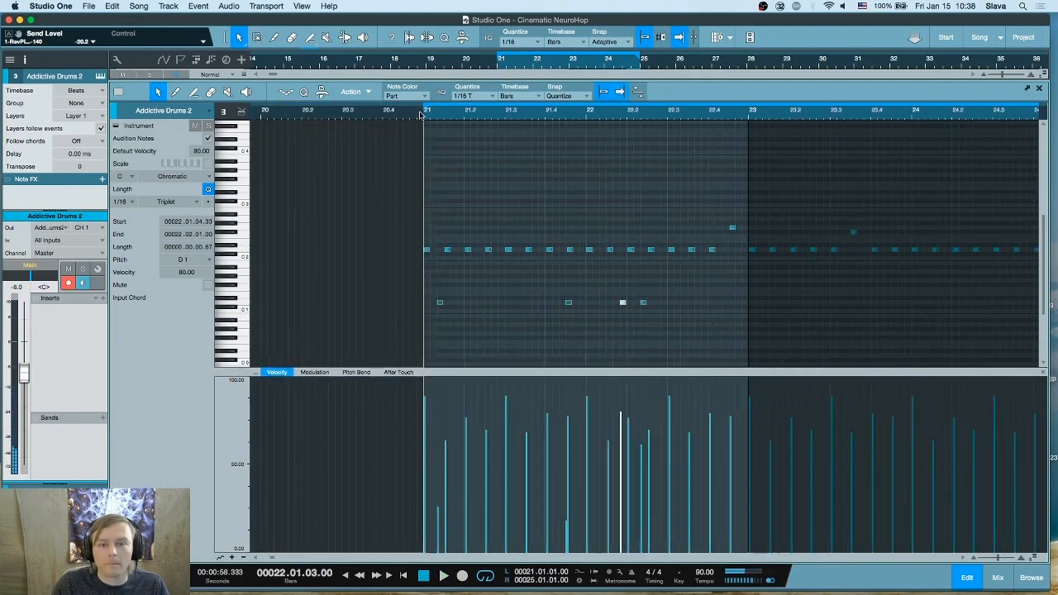
key("space")
left_click_drag(580, 113, 536, 122)
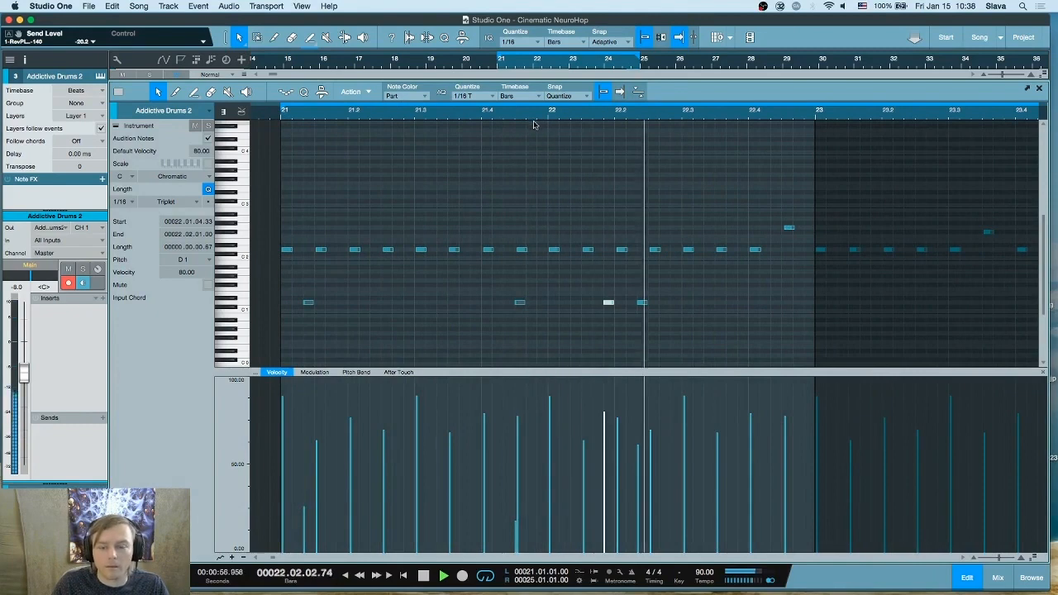
key("space")
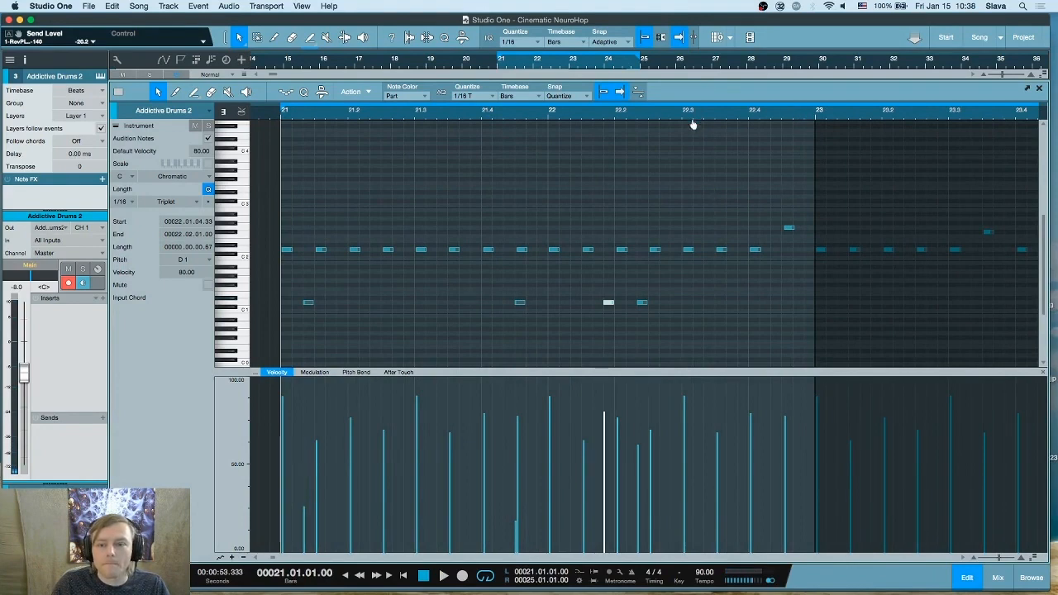
- Add D 1 notes at 21.02.01.00 and 21.04.01.00, and play the loop to audition them
left_click_drag(693, 124, 711, 112)
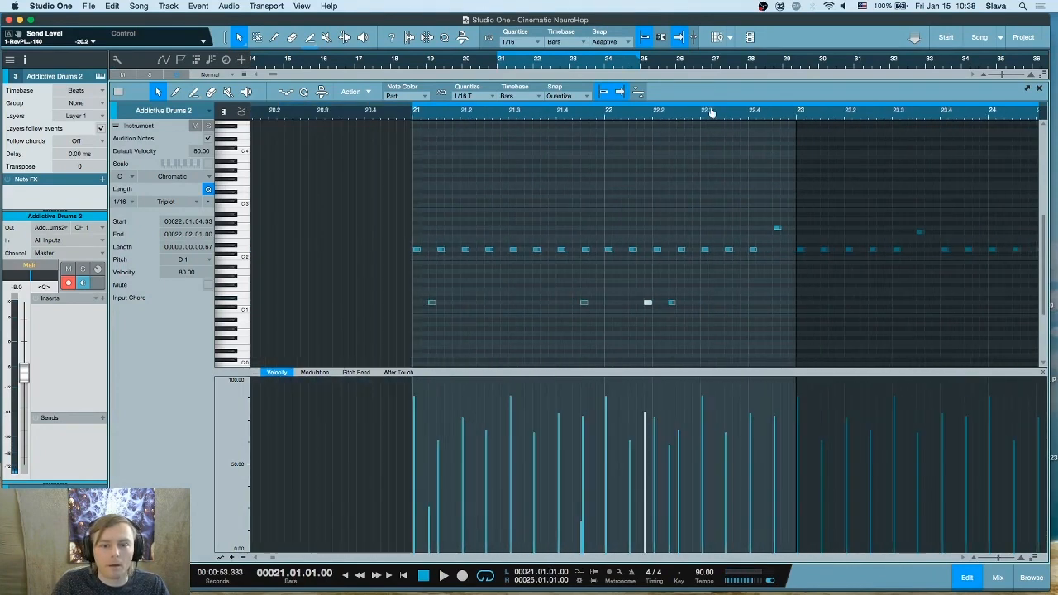
left_click(463, 302)
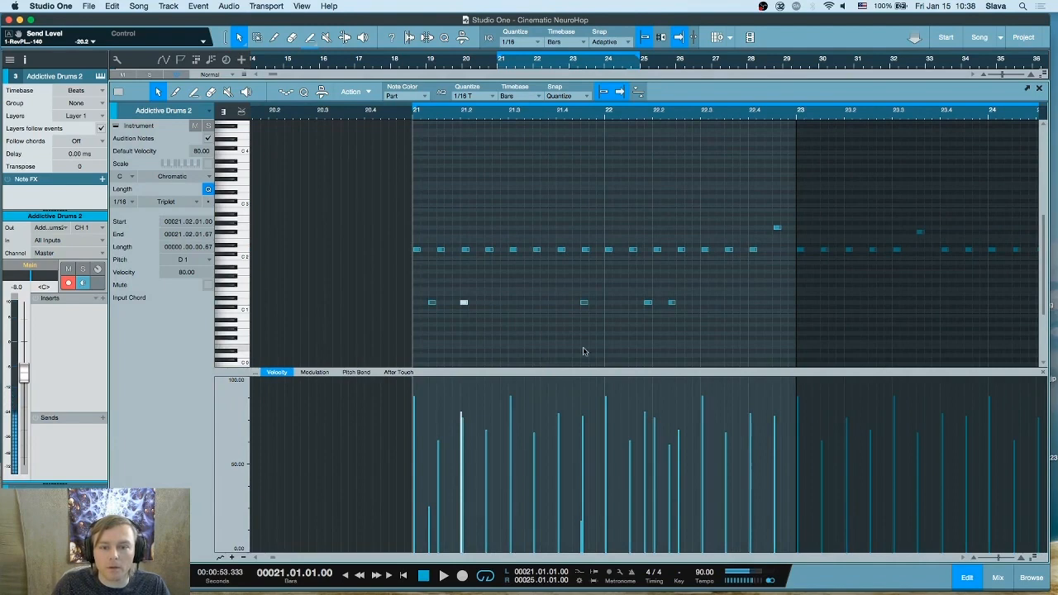
left_click(562, 304)
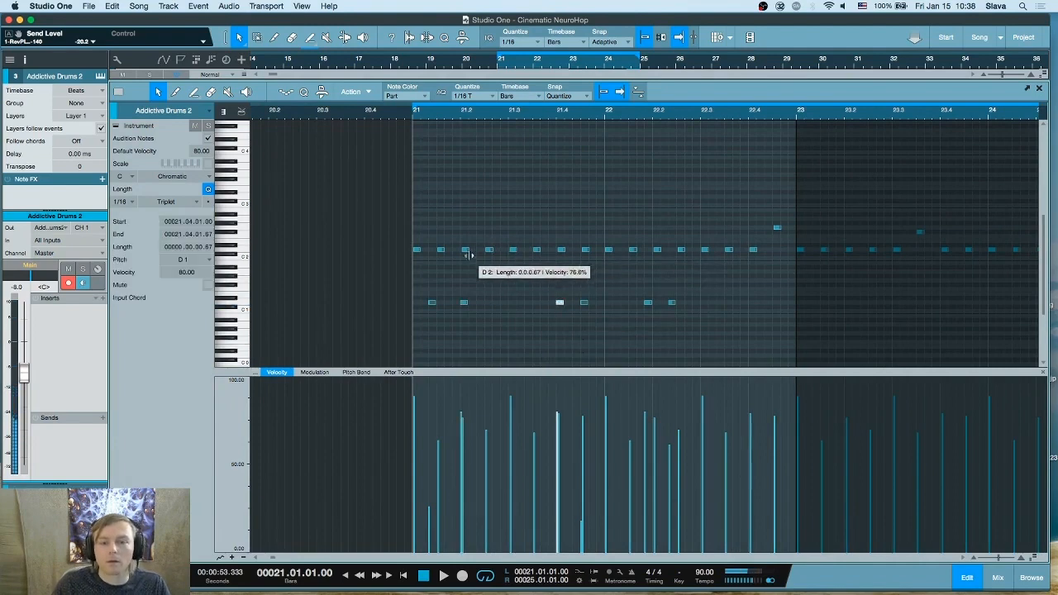
key("space")
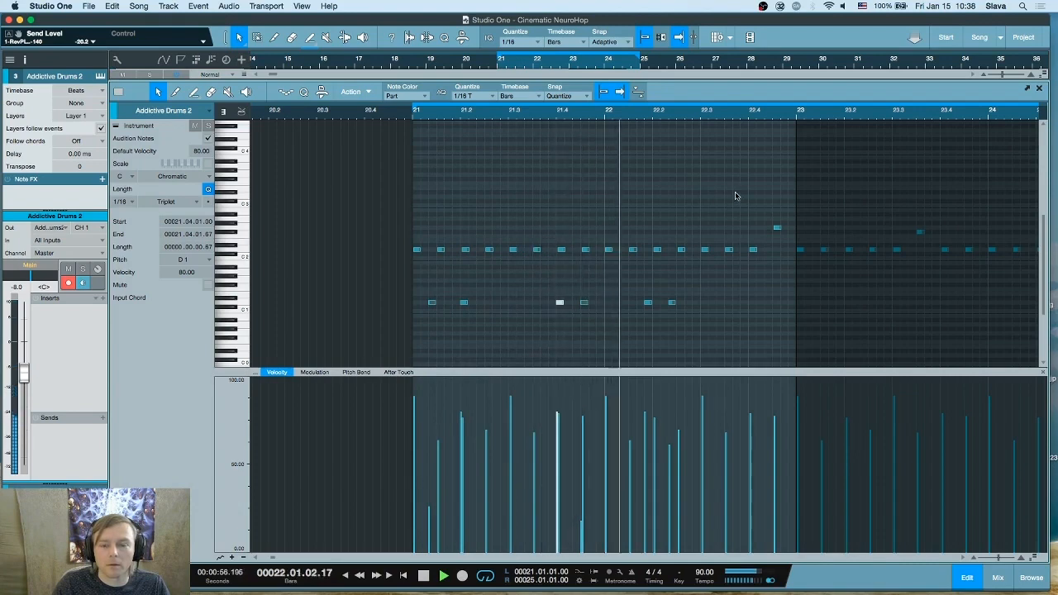
- Add a D 1 note at 22.04.01.00, move the one at 22.01.04.33 to 22.02.01.00, and audition the passage from 22.01.03.67
key("space")
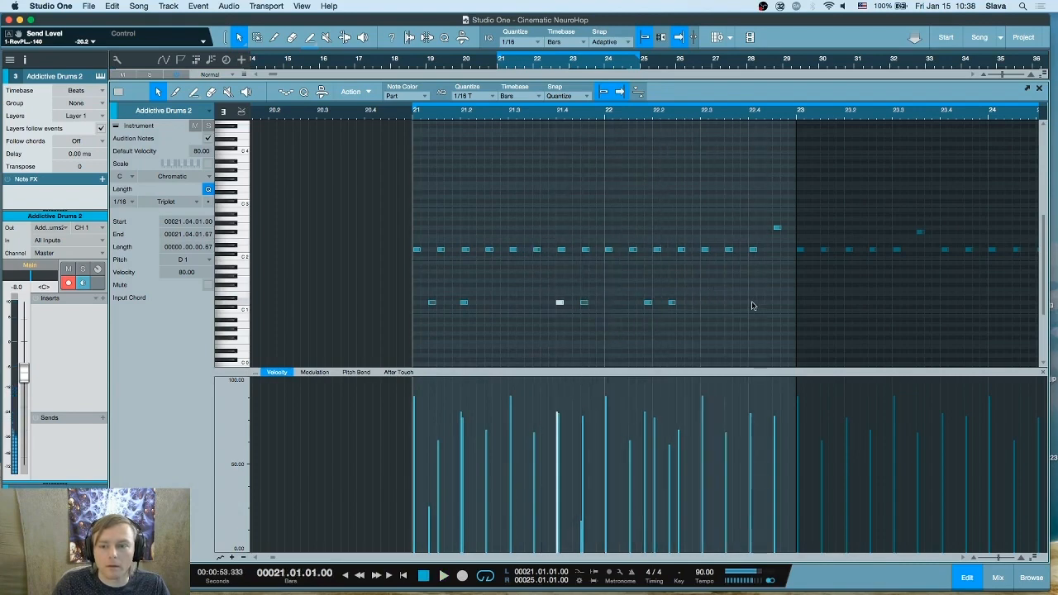
left_click(751, 303)
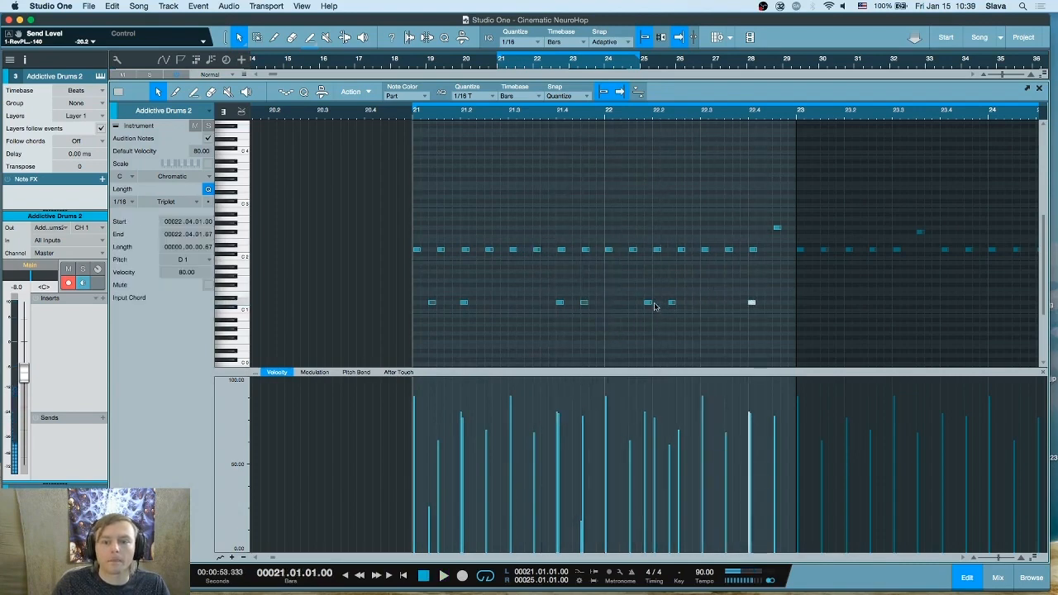
left_click(650, 303)
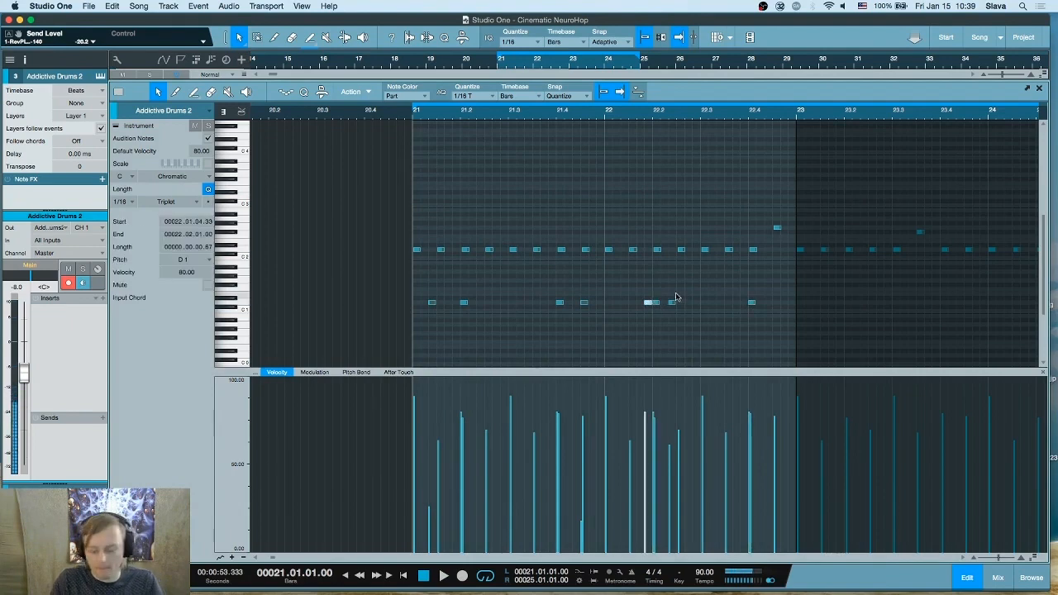
left_click(643, 113)
key("space")
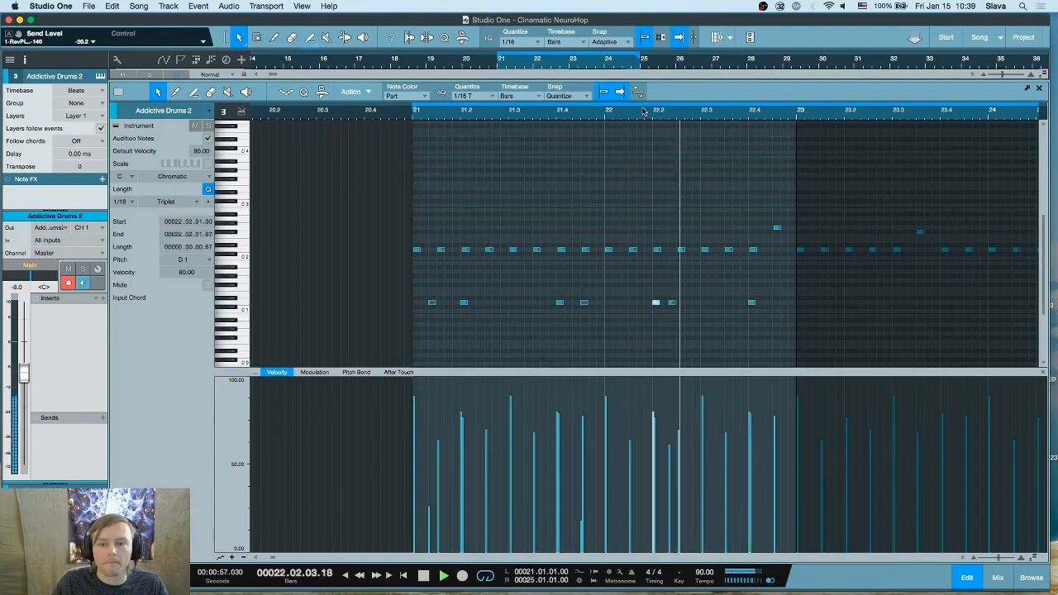
key("space")
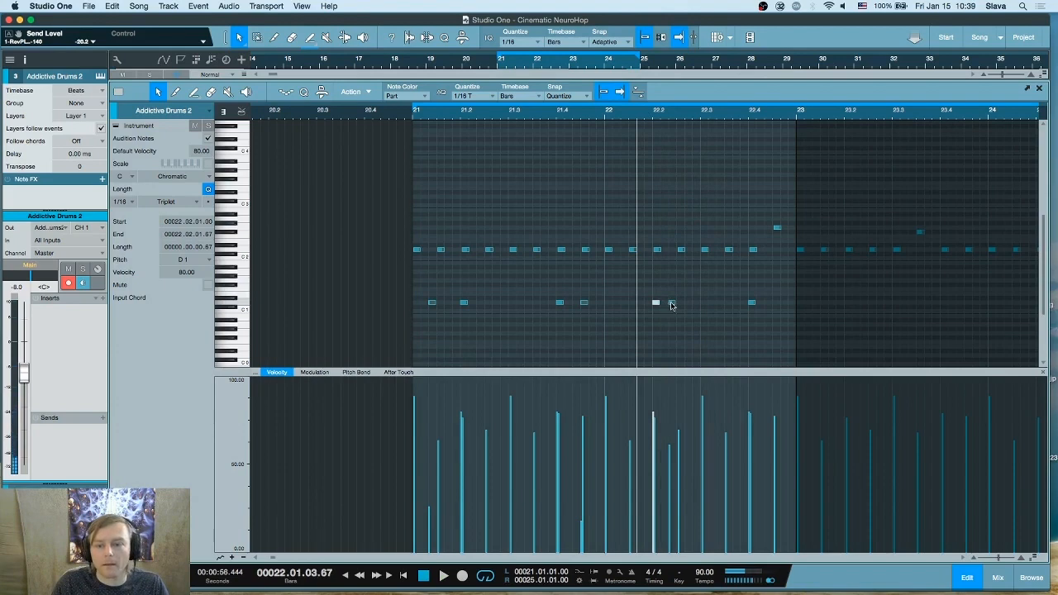
- Try the D 1 note that follows 22.02.01.00 at 22.02.03.67 and at 22.02.03.00, auditioning from 22.01.03.67
left_click_drag(683, 305, 695, 304)
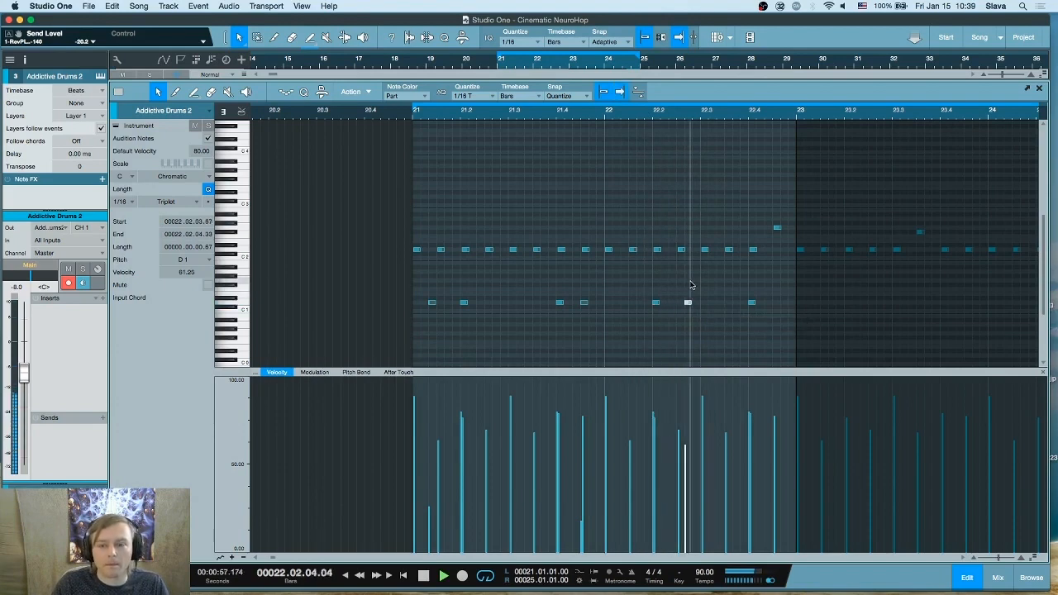
key("space")
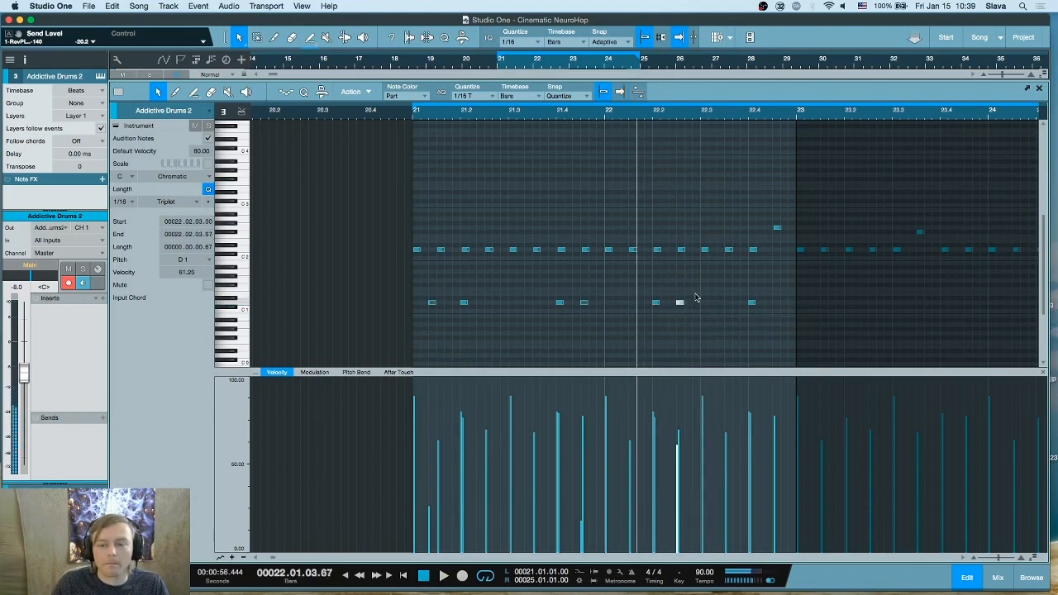
key("space")
key("space")
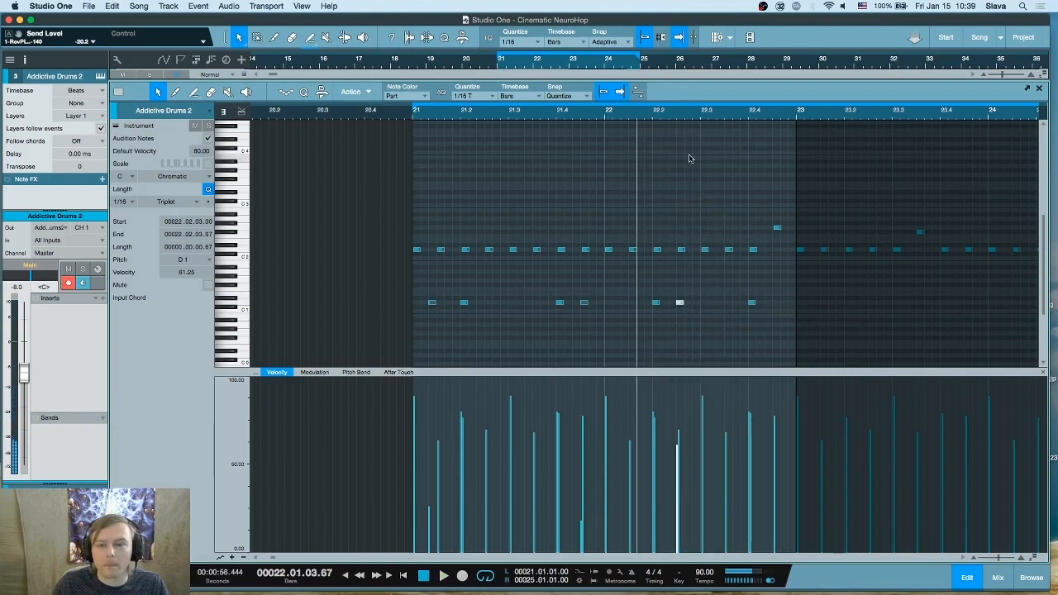
- Move the D 1 note with 61.25 velocity to 22.02.04.33 and audition the second half of the pattern
left_click_drag(701, 116, 706, 231)
key("space")
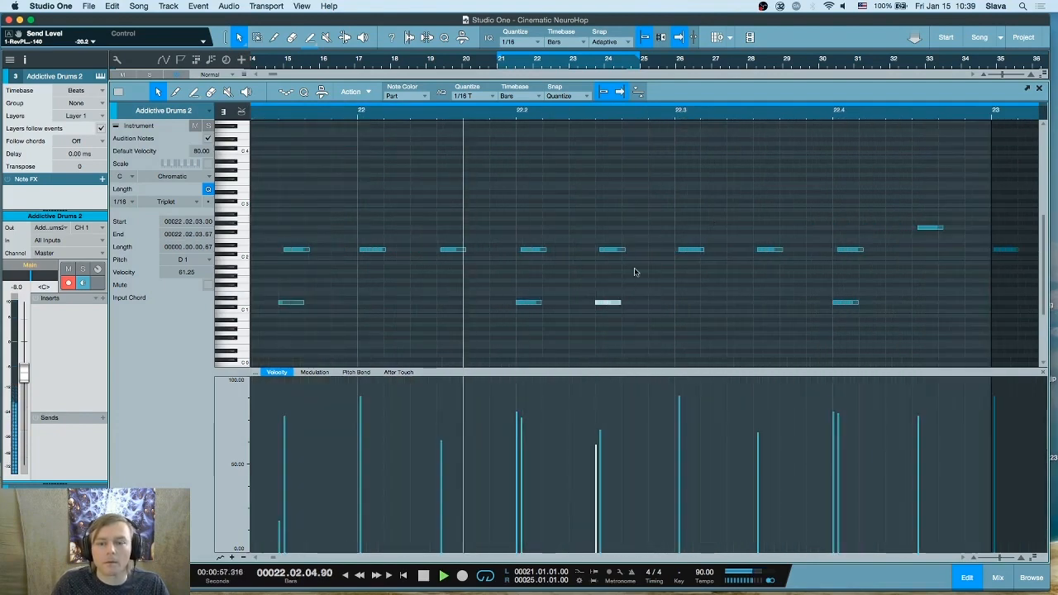
left_click_drag(612, 305, 660, 304)
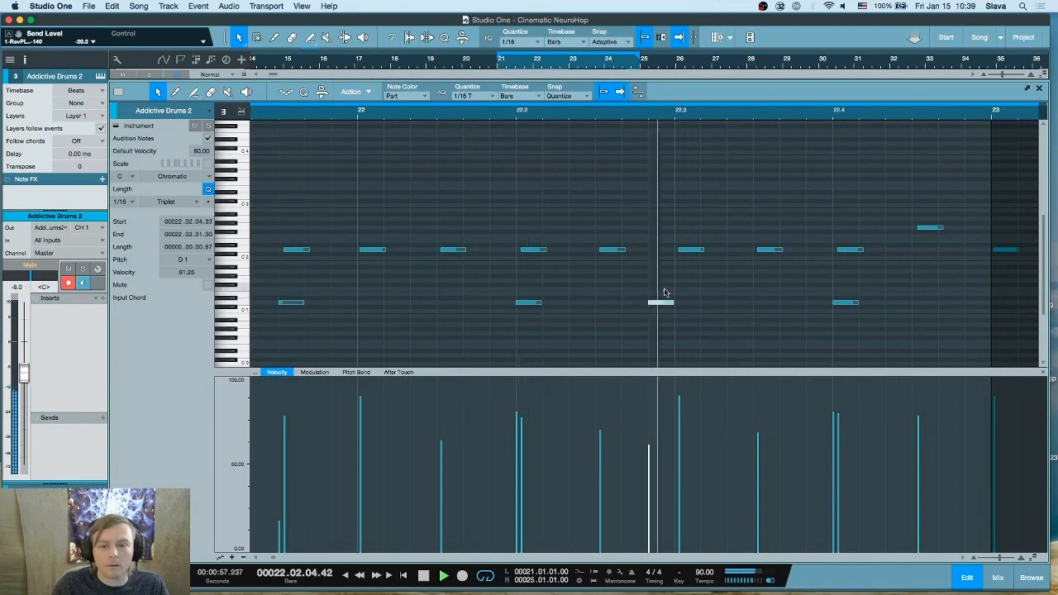
key("space")
left_click_drag(689, 116, 686, 86)
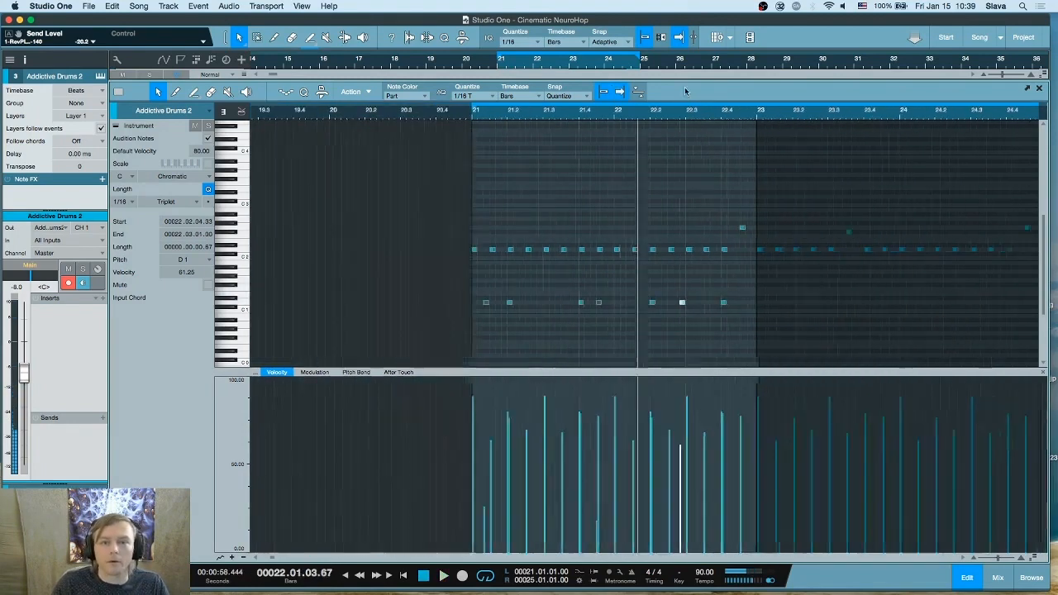
key("space")
key("space")
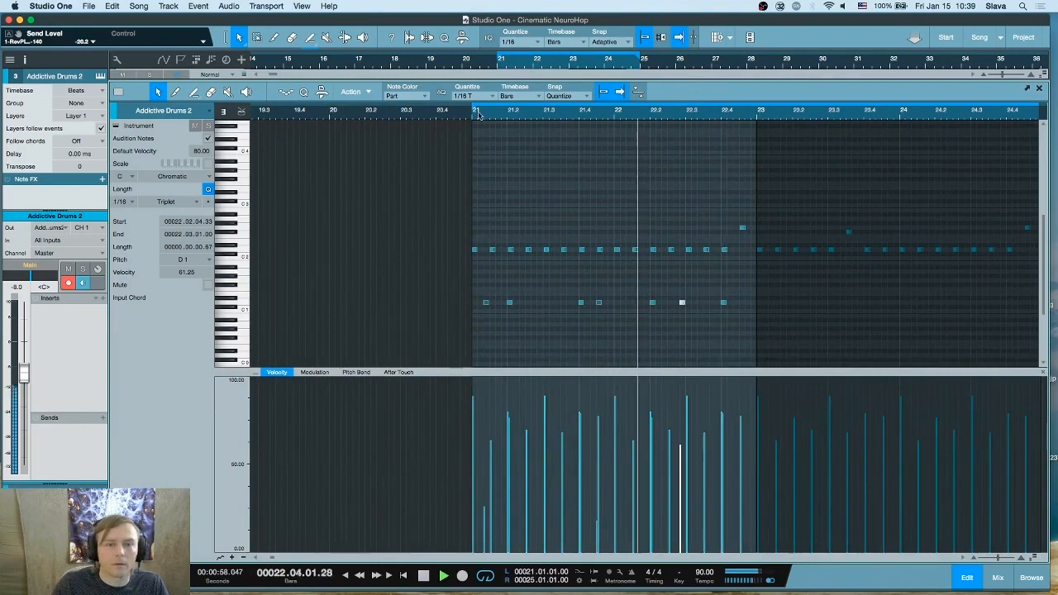
- Audition the two-bar groove from just before bar 21
left_click(467, 115)
left_click_drag(498, 117, 499, 130)
key("space")
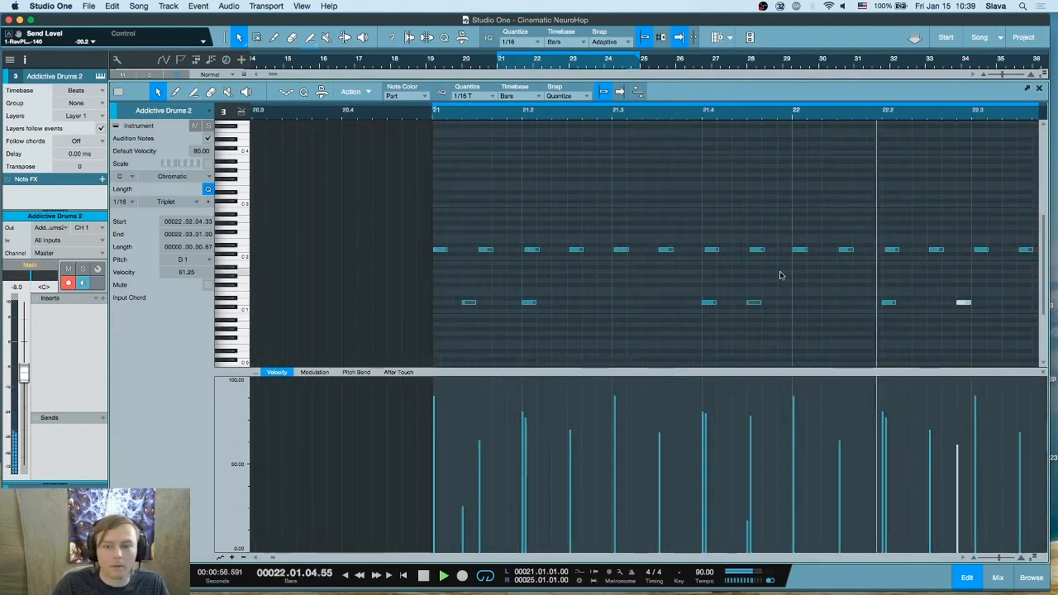
left_click_drag(781, 114, 669, 99)
key("space")
key("space")
left_click_drag(820, 114, 818, 132)
key("space")
- Add a note one row above D 1 on the last triplet of bar 22, lower its velocity to about 40, and audition it
double_click(780, 299)
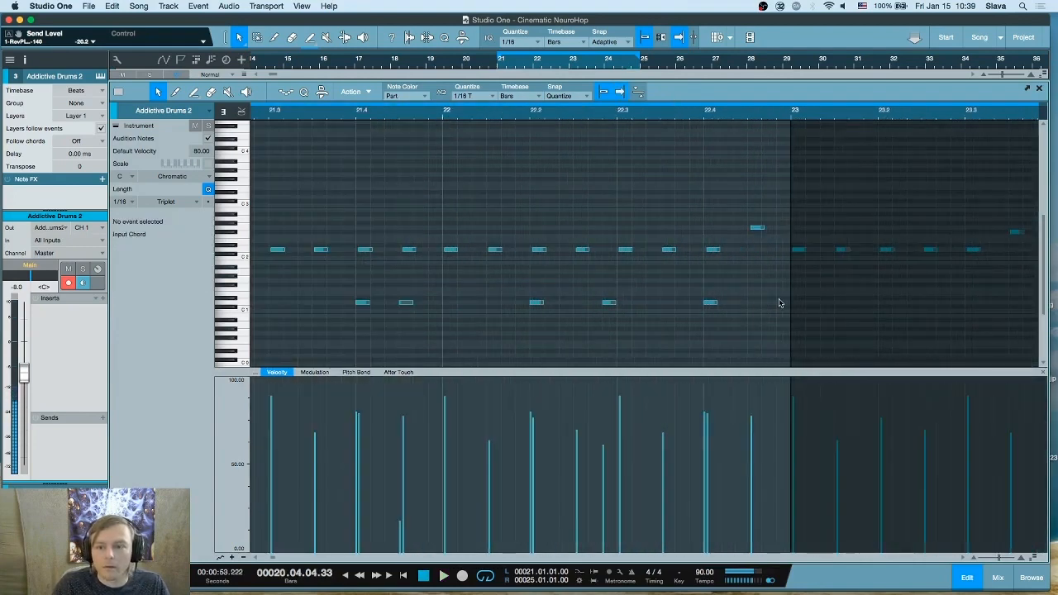
left_click(774, 495)
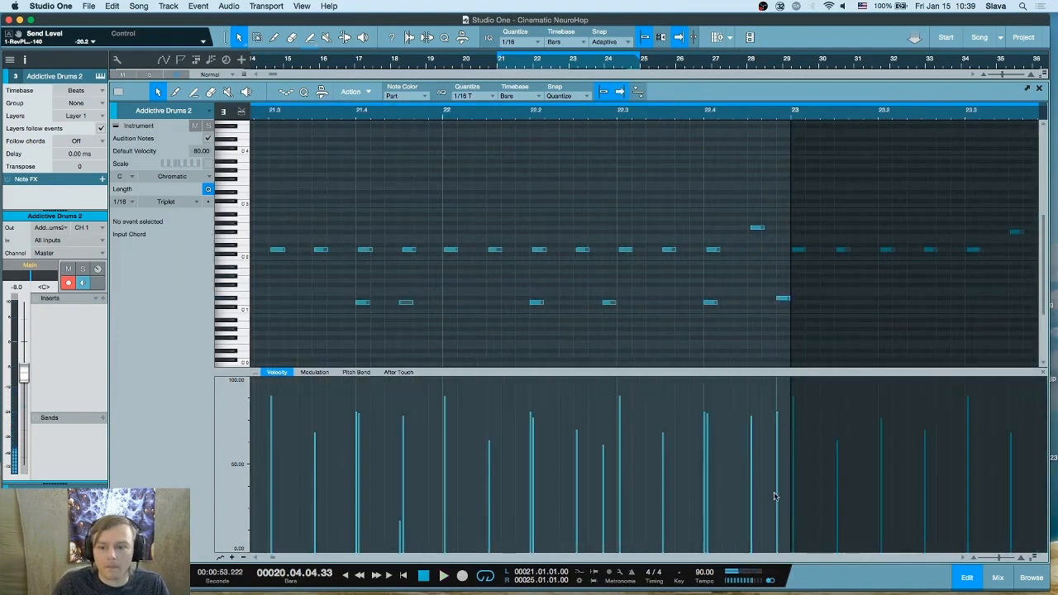
key("space")
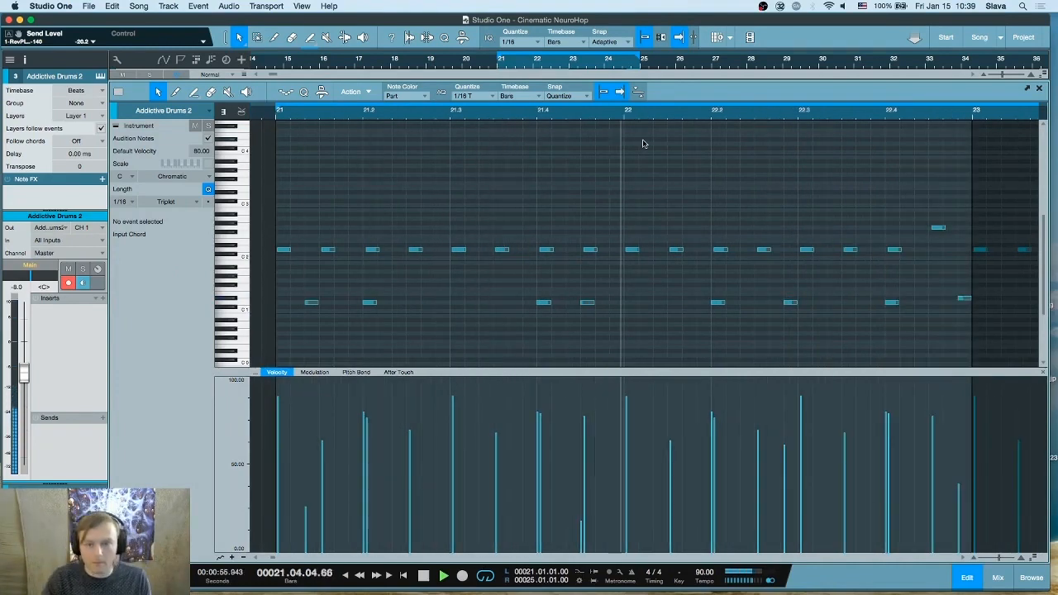
key("space")
- Move the quiet D 1 ghost note from 21.04.03.00 to 21.04.04.33, auditioning its placement around beat 21.4
left_click(596, 303)
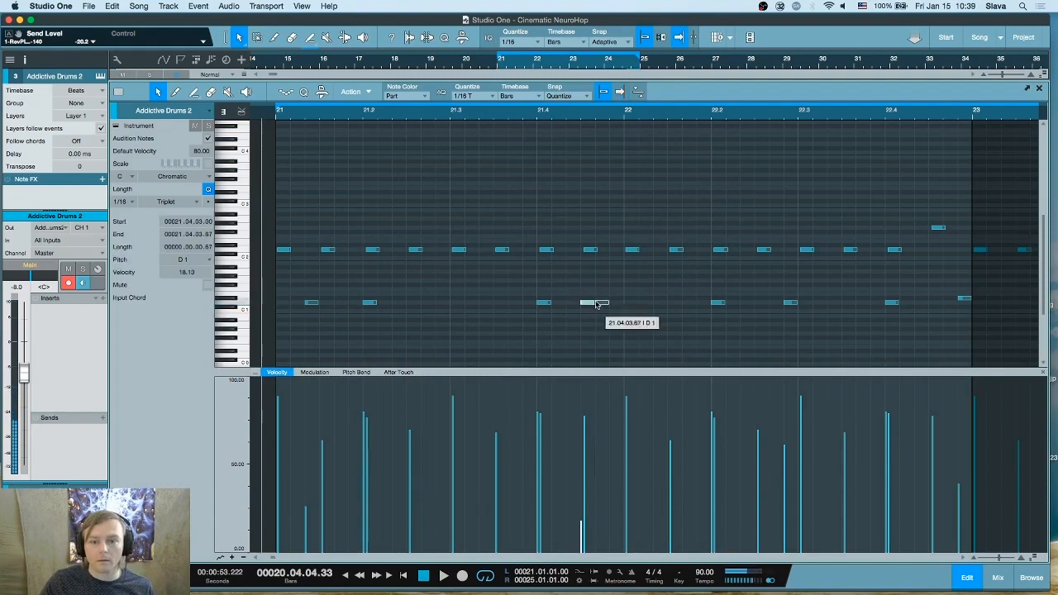
left_click(519, 114)
key("space")
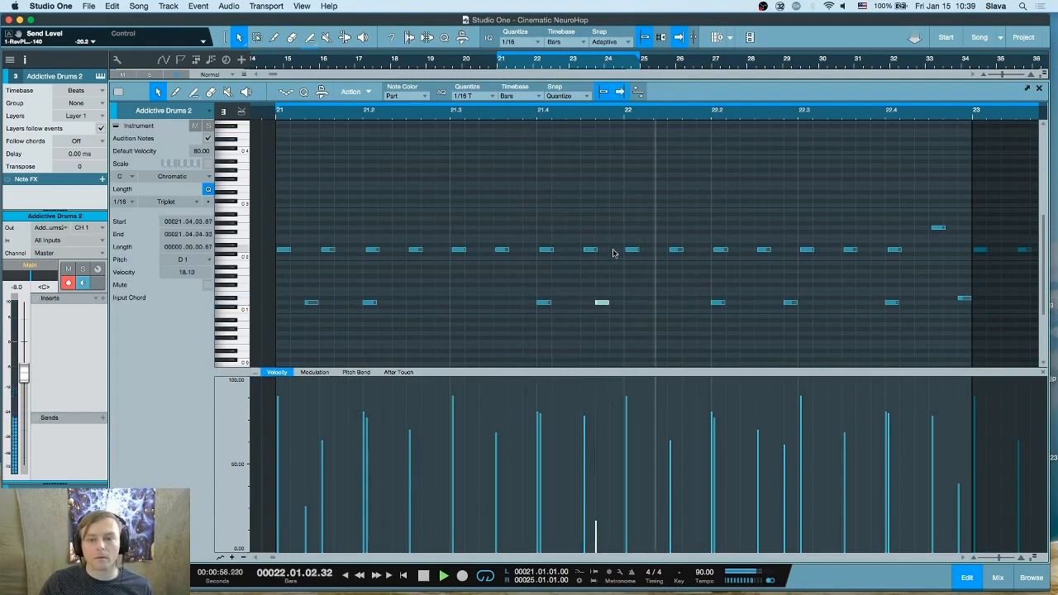
key("space")
key("space")
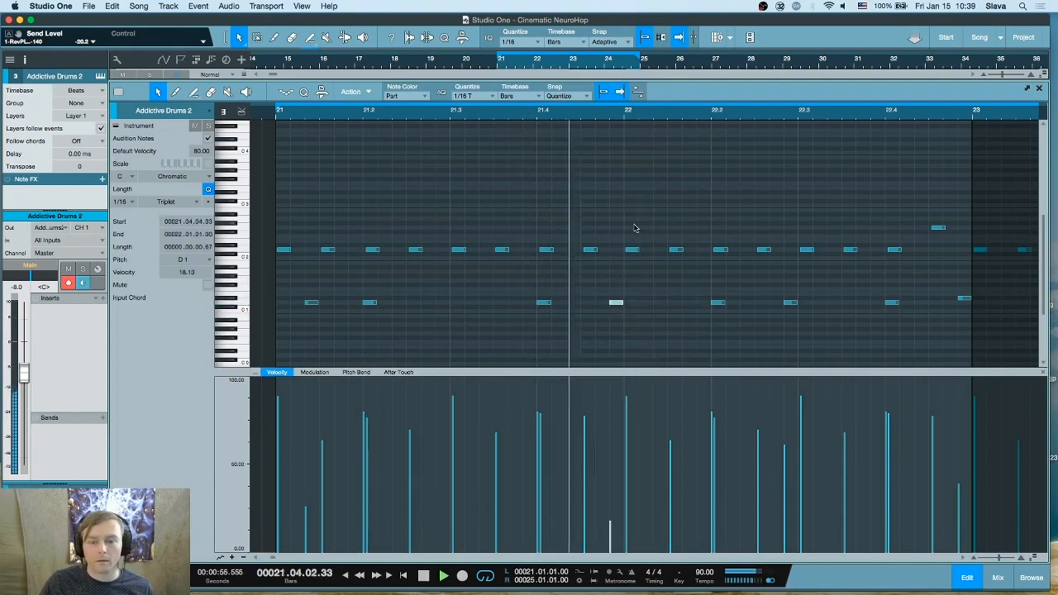
left_click_drag(635, 114, 602, 122)
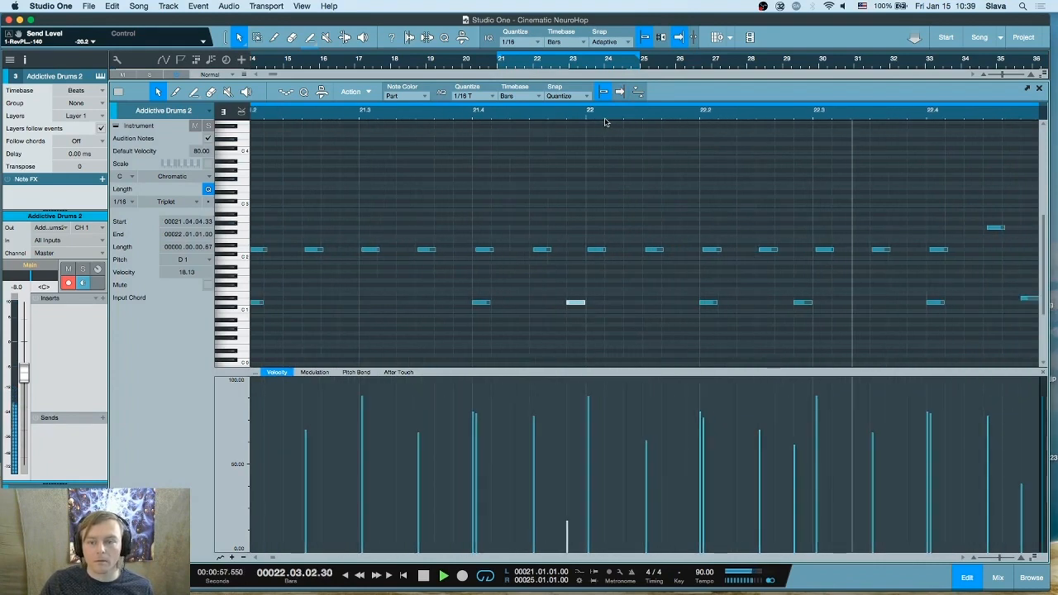
key("space")
key("space")
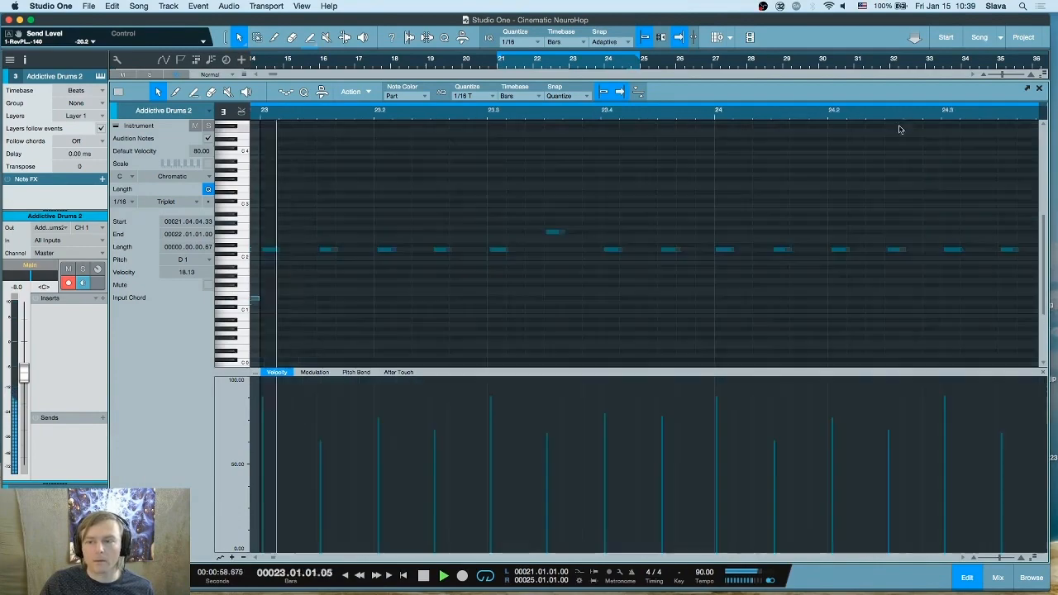
- Play from the start of bar 21 and duplicate all the snare-row notes of bars 21–22 into bars 23–24
left_click_drag(893, 112, 865, 97)
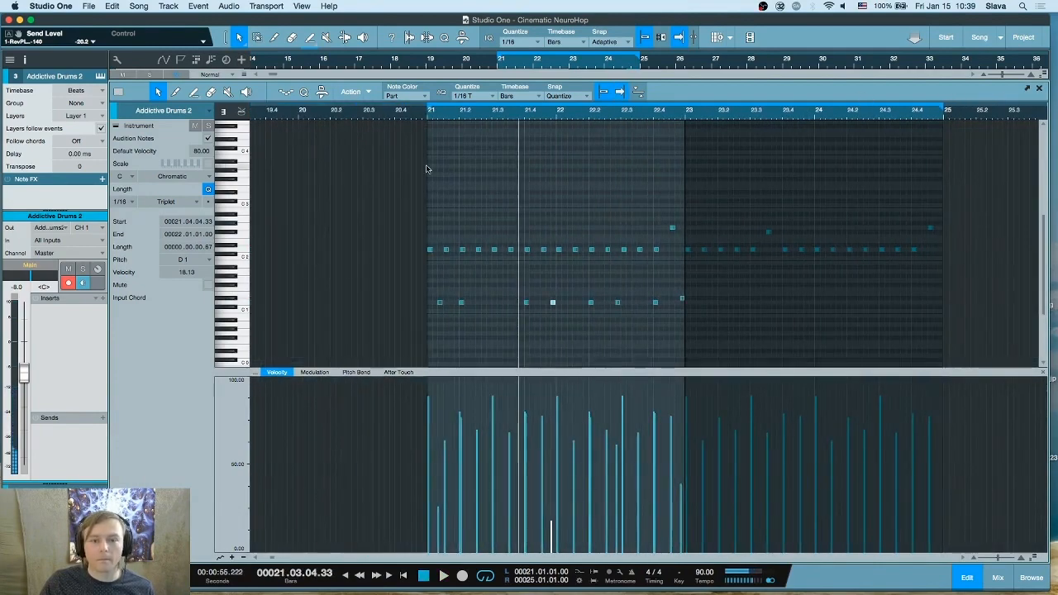
left_click(426, 114)
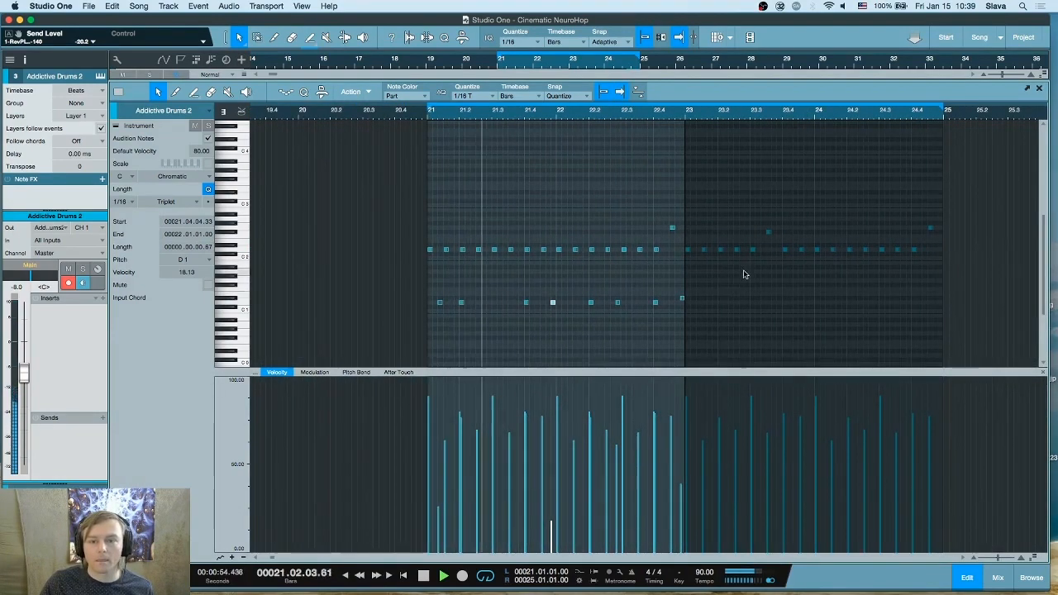
left_click_drag(722, 290, 366, 330)
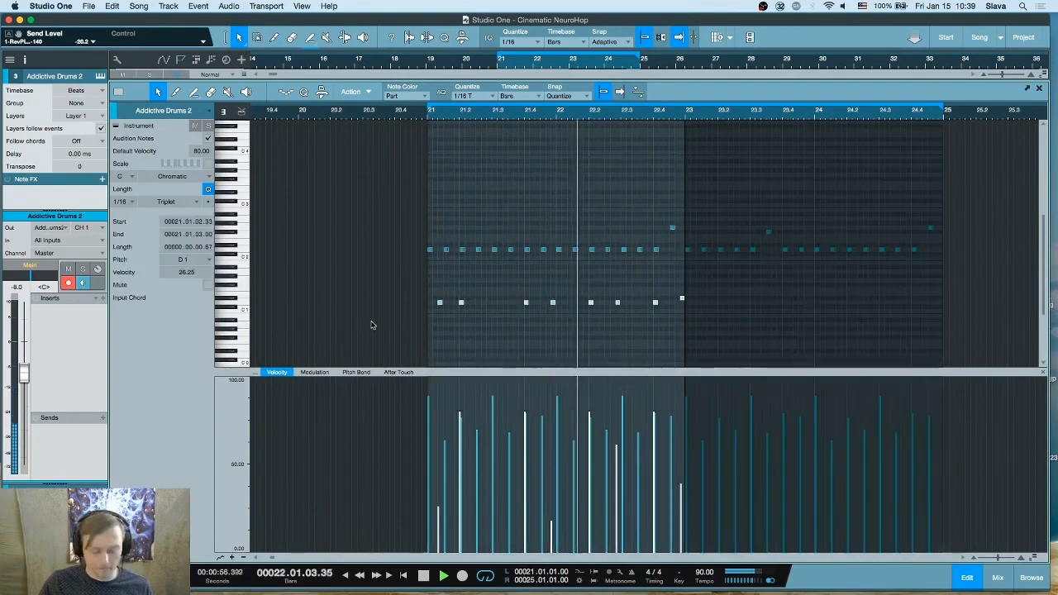
key("d")
left_click(584, 210)
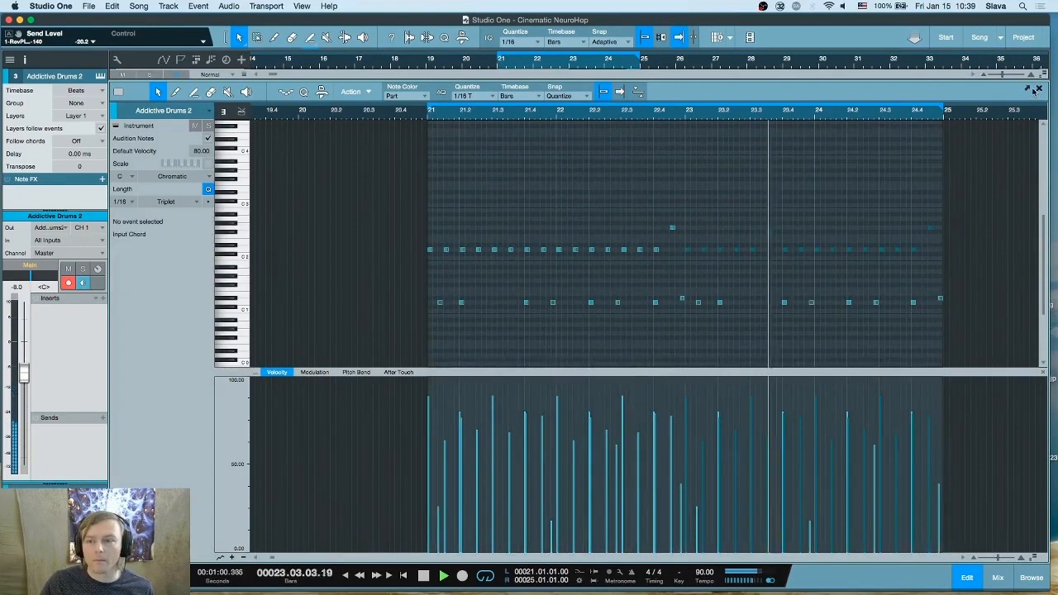
- Add a D 1 note at 22.01.02.33 and move it to 22.01.03.00 while auditioning the groove
left_click_drag(856, 122, 802, 133)
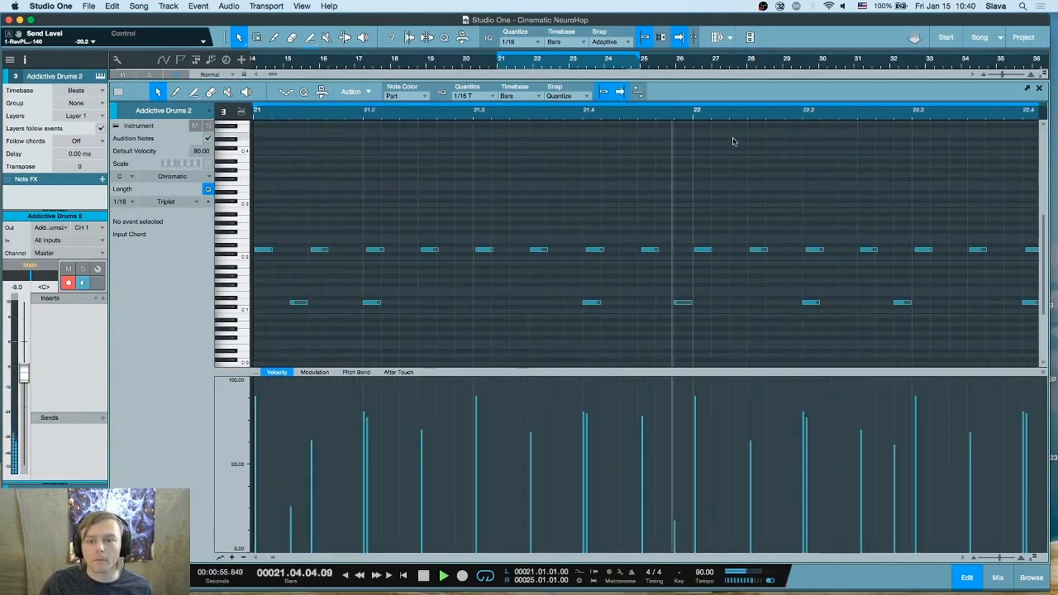
left_click(738, 304)
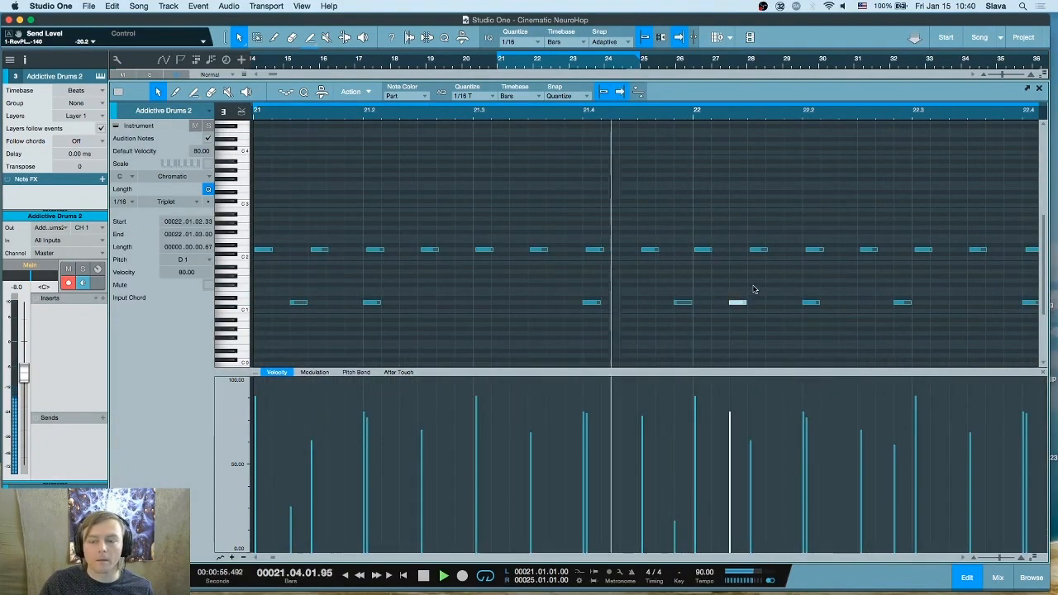
mouse_move(741, 308)
left_mouse_down()
mouse_move(724, 302)
mouse_move(759, 305)
left_mouse_up()
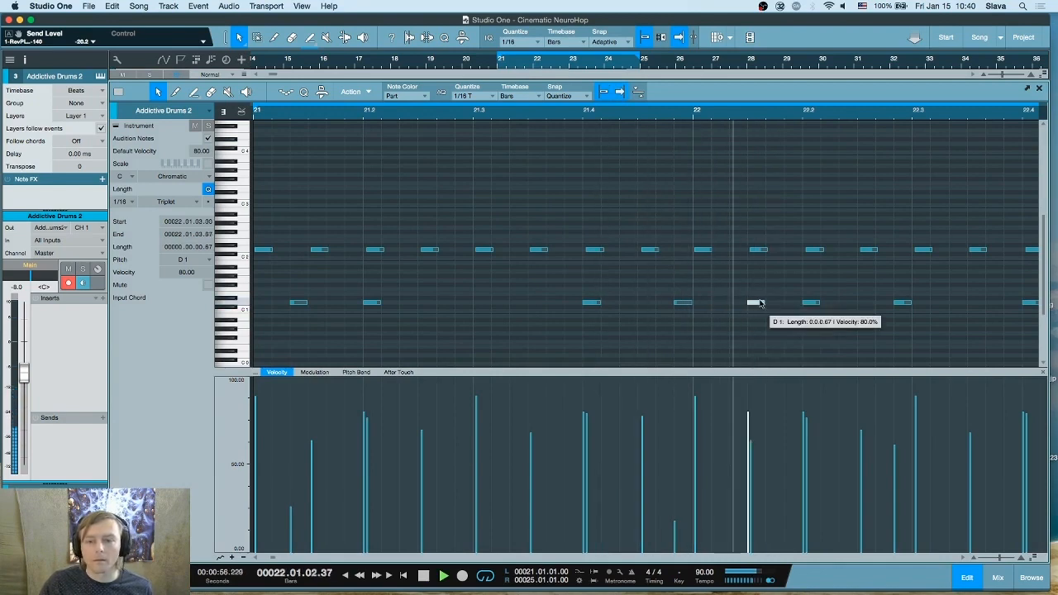
key("space")
- Shorten the new D 1 note and repeat it as a roll of four short notes starting at 22.01.03.00
left_click_drag(761, 304, 749, 302)
left_click_drag(774, 116, 775, 149)
left_click_drag(740, 307, 783, 313)
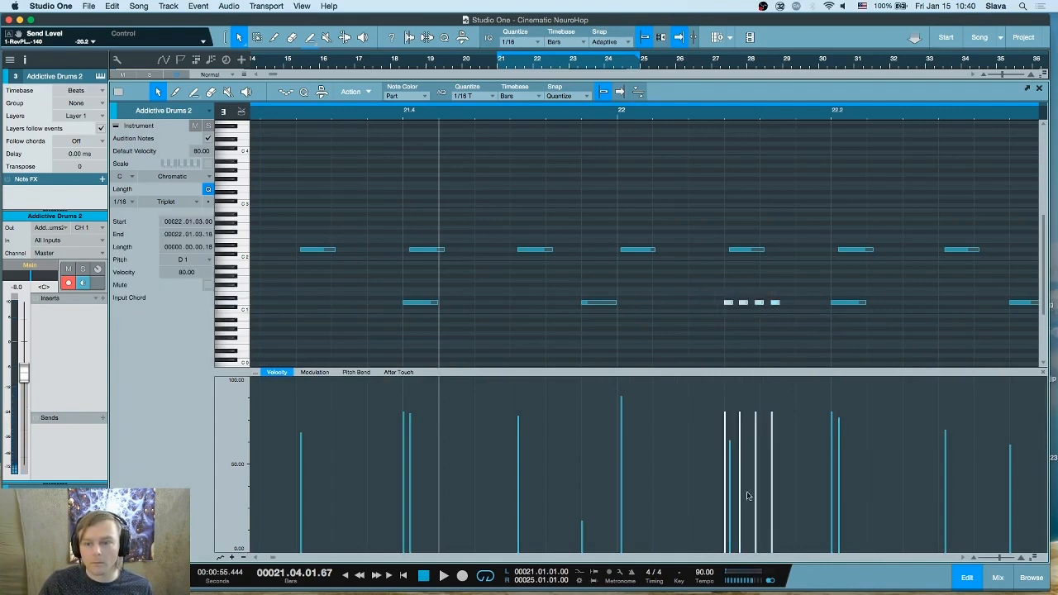
- Set the four roll notes' velocity to 45, then taper the last three from 16.25 down to nearly zero
left_click_drag(776, 418, 772, 475)
left_click(776, 337)
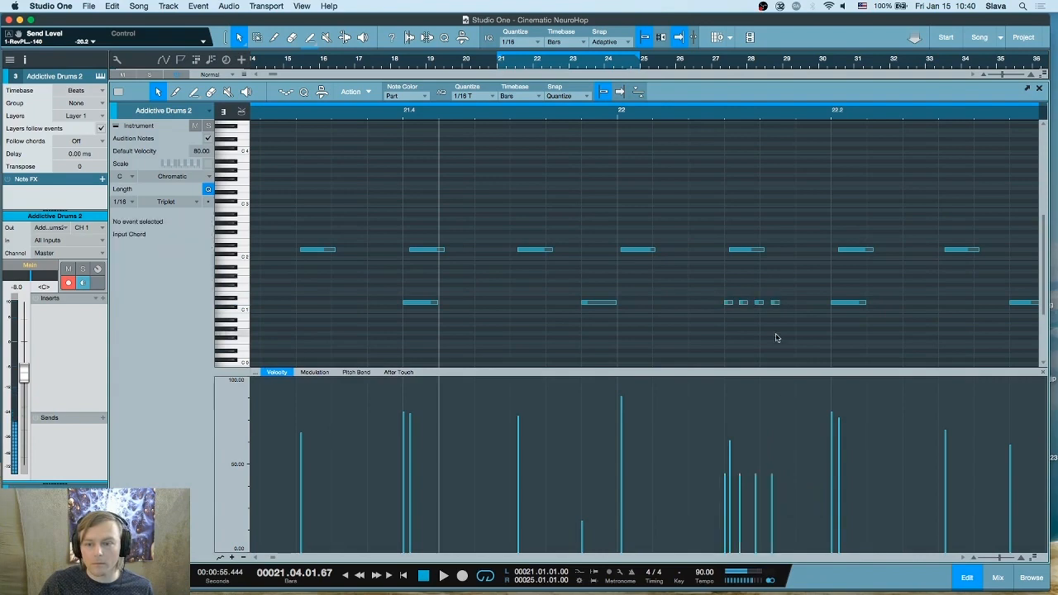
left_click(743, 303)
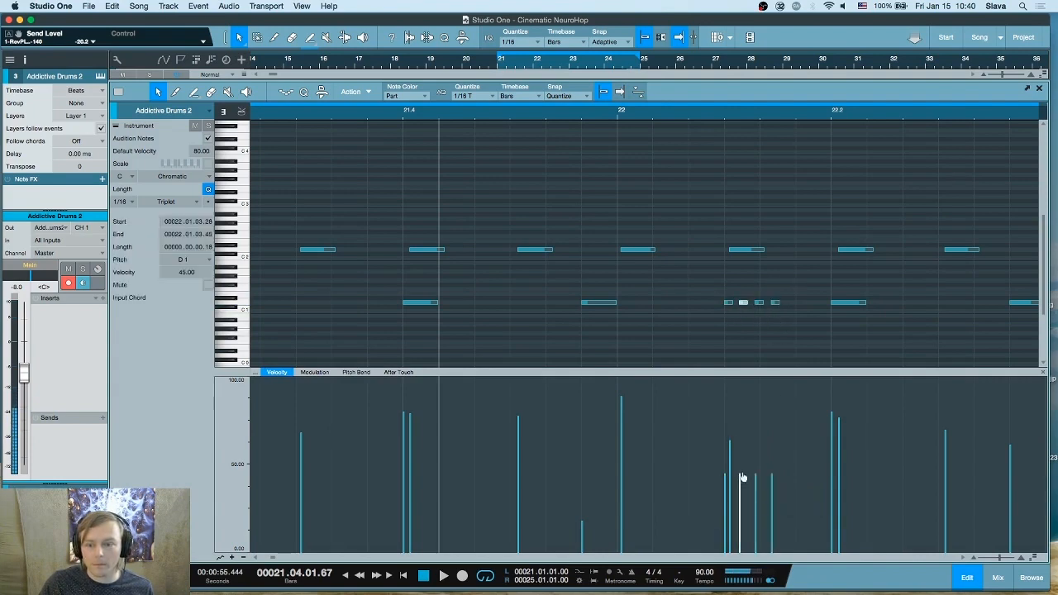
left_click_drag(755, 495, 771, 560)
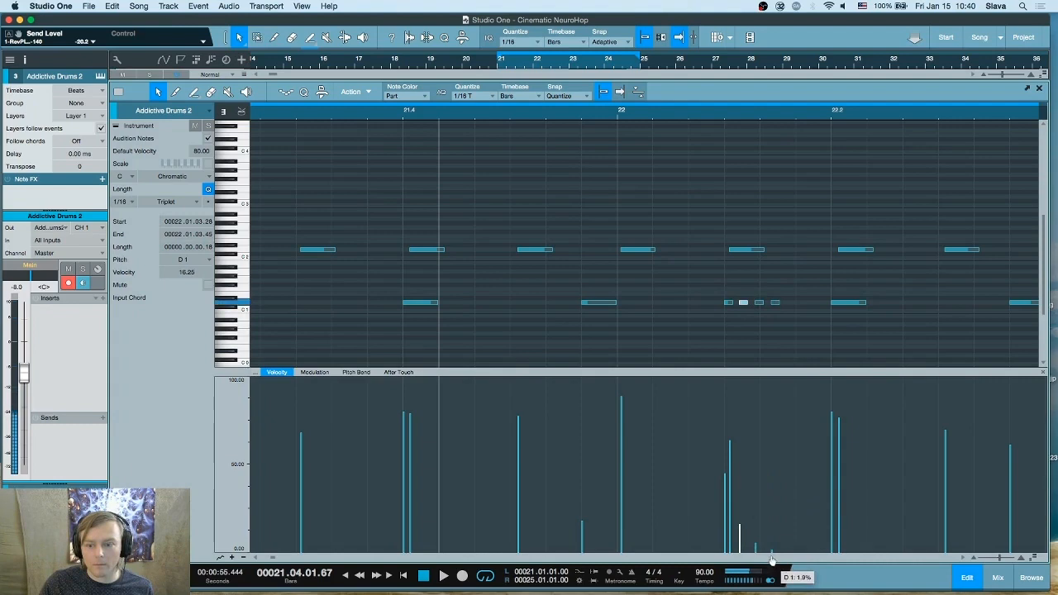
- Audition the snare roll from 21.04.03.41 and slightly reduce its tail velocities, setting the second note to 12.19
left_click(710, 115)
key("space")
key("space")
left_click(532, 113)
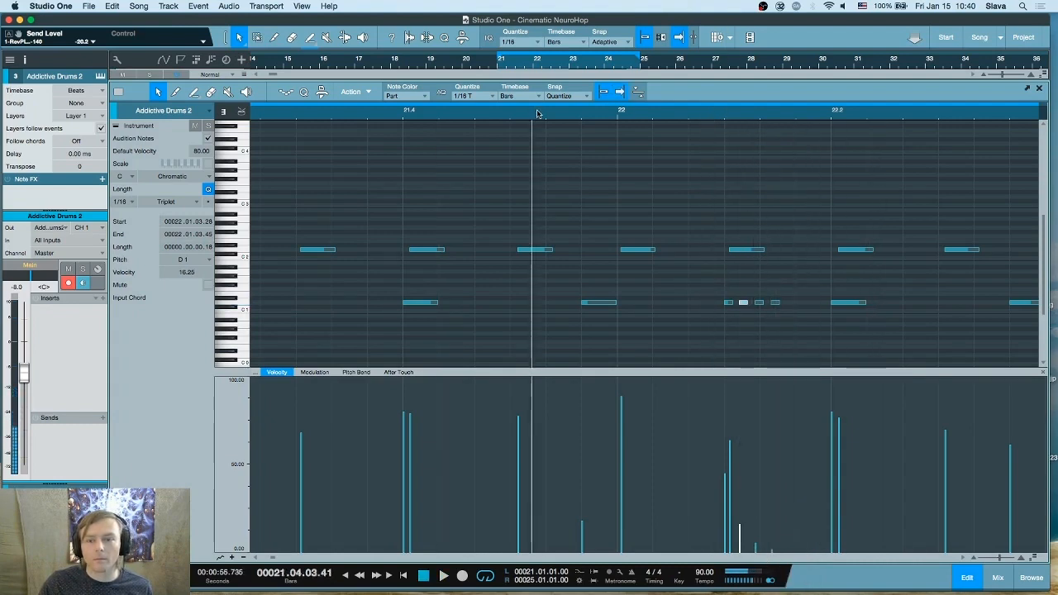
key("space")
key("space")
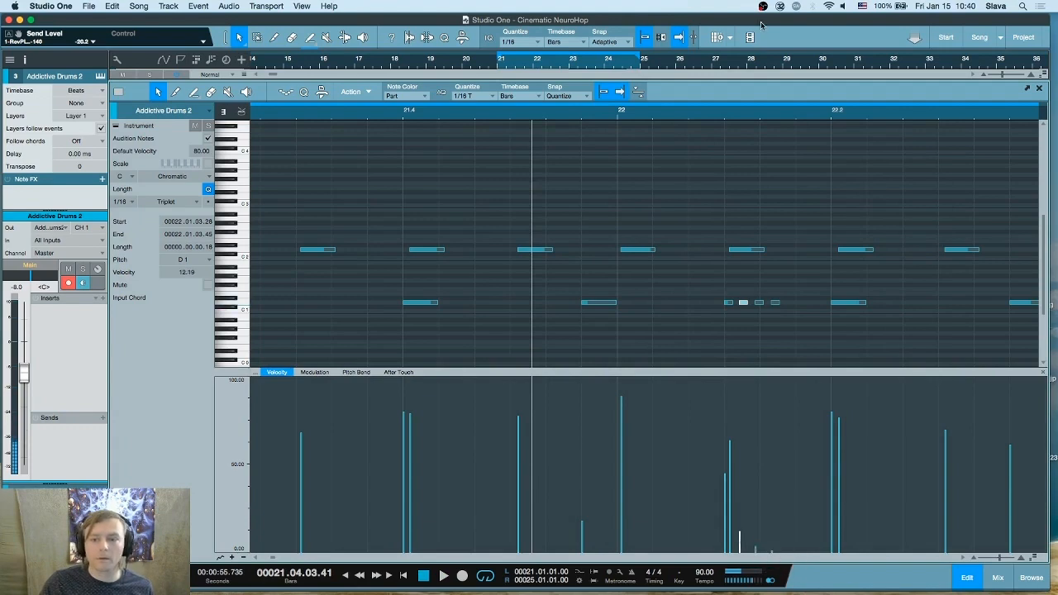
left_click_drag(755, 114, 733, 101)
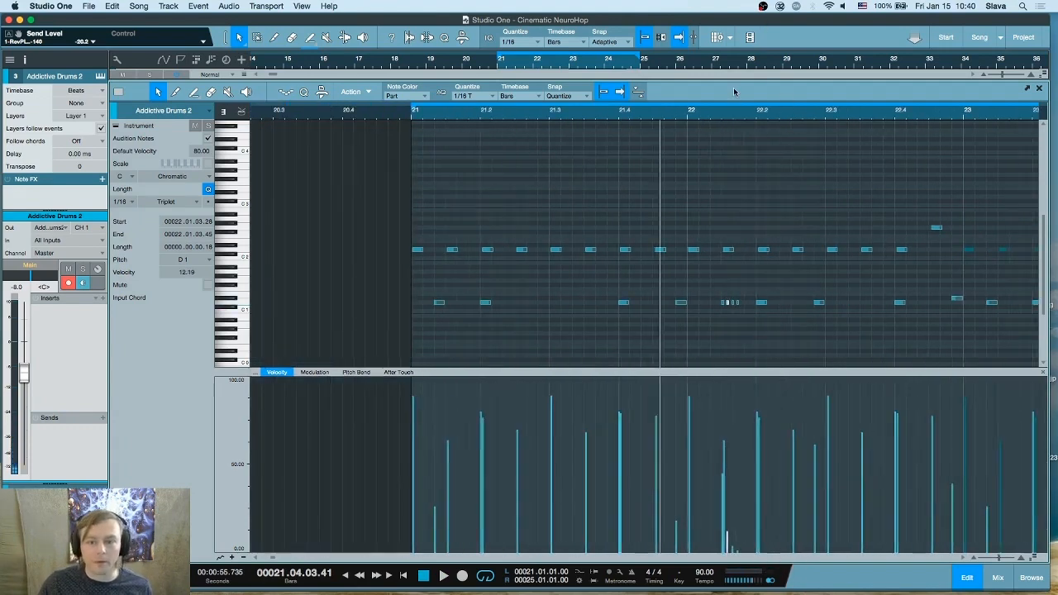
- Audition the groove and cut the selected four-note D 1 roll starting at 22.01.03.00
key("space")
key("space")
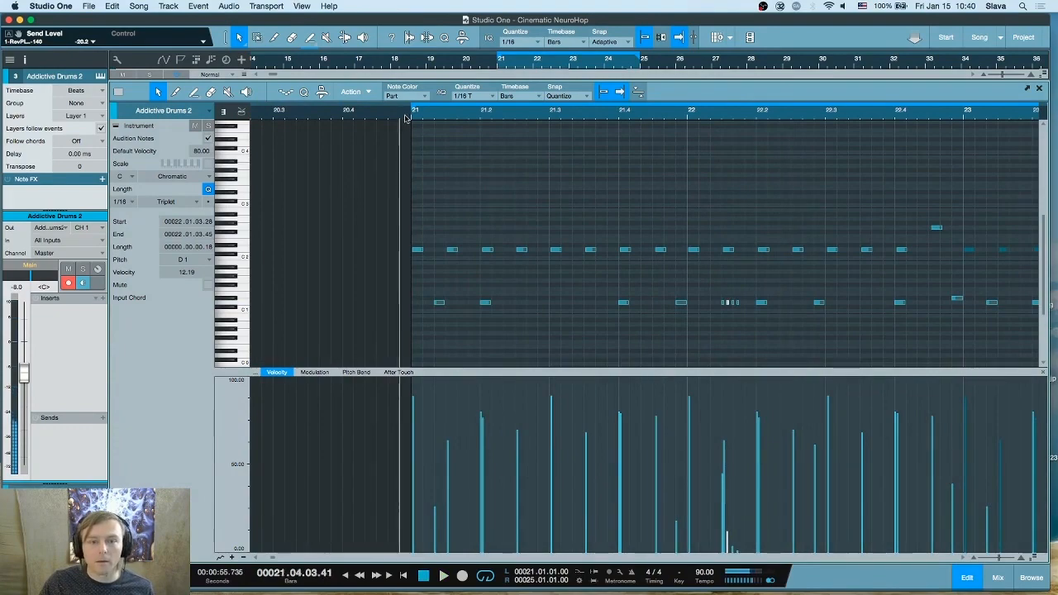
left_click_drag(754, 112, 595, 216)
left_click(526, 303)
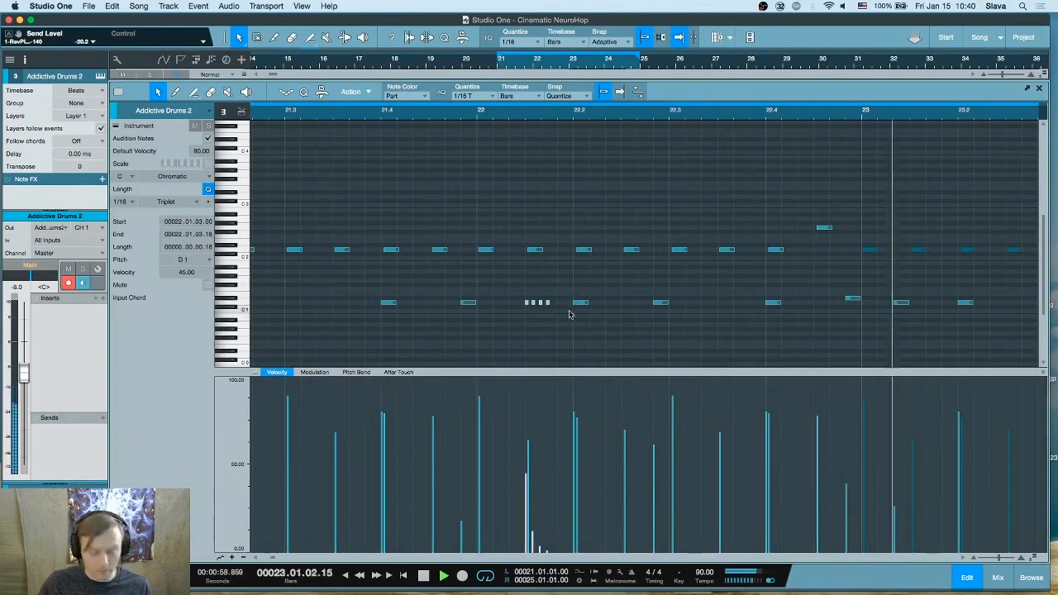
key("Delete")
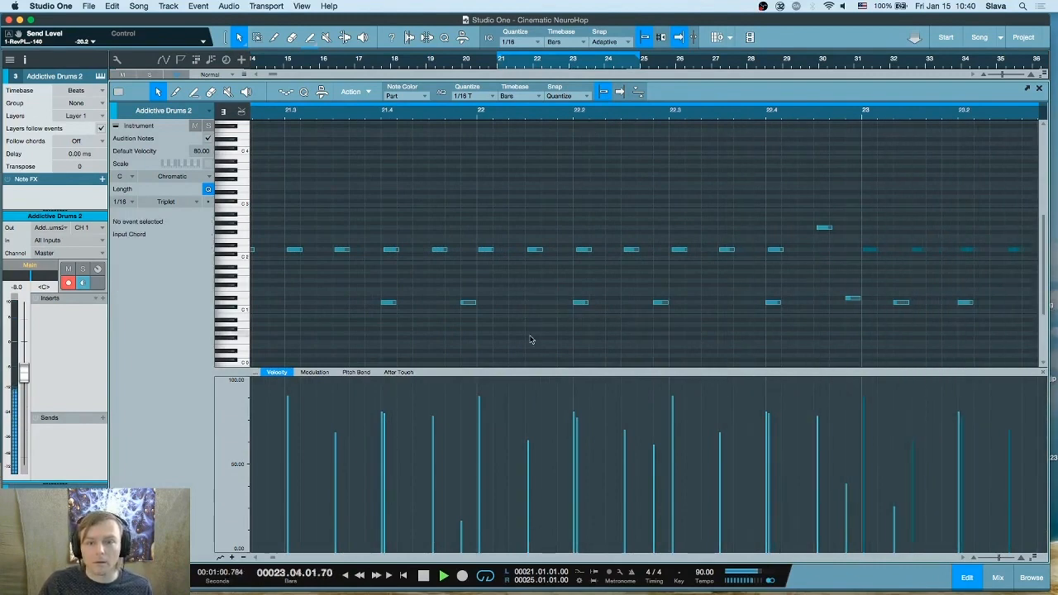
- Add a single D 1 note at 22.01.03.00 and lower its velocity to 21.25
double_click(533, 303)
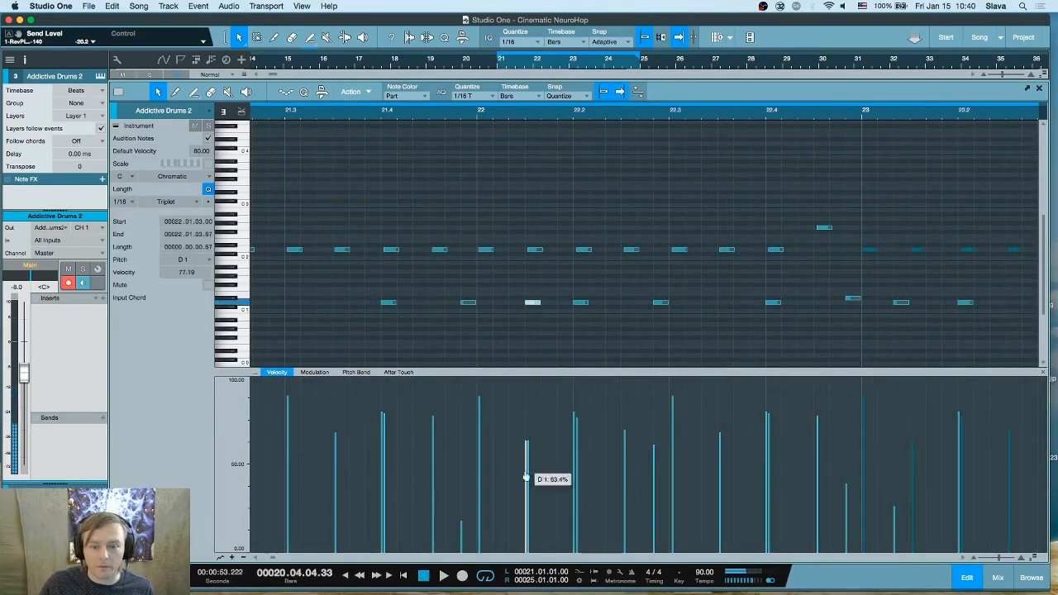
left_click_drag(525, 477, 526, 523)
key("w")
key("w")
key("w")
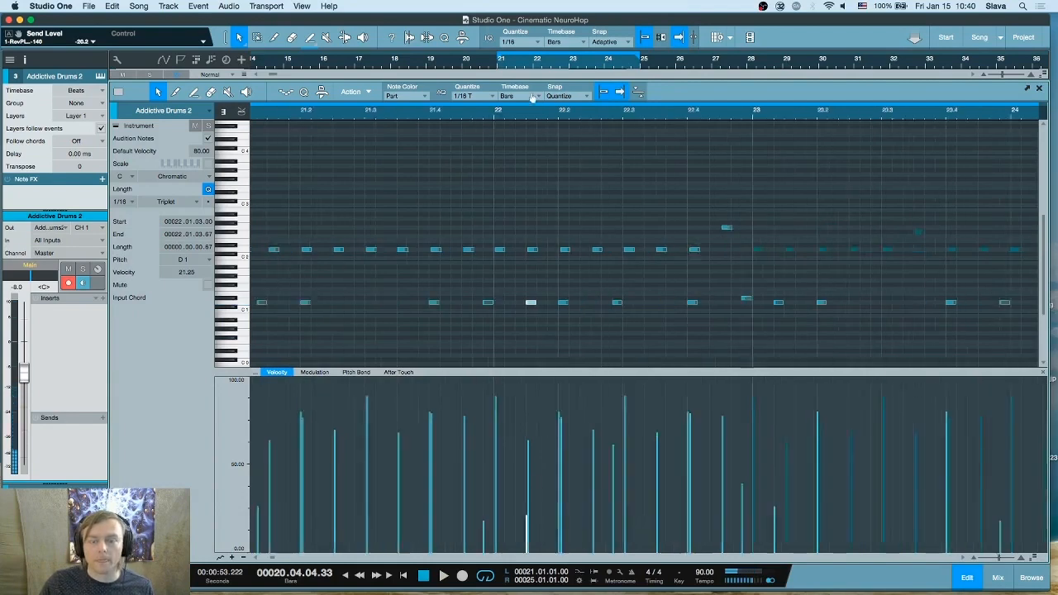
- Audition the groove across bars 21–24, save the song, and clear the note selection
key("space")
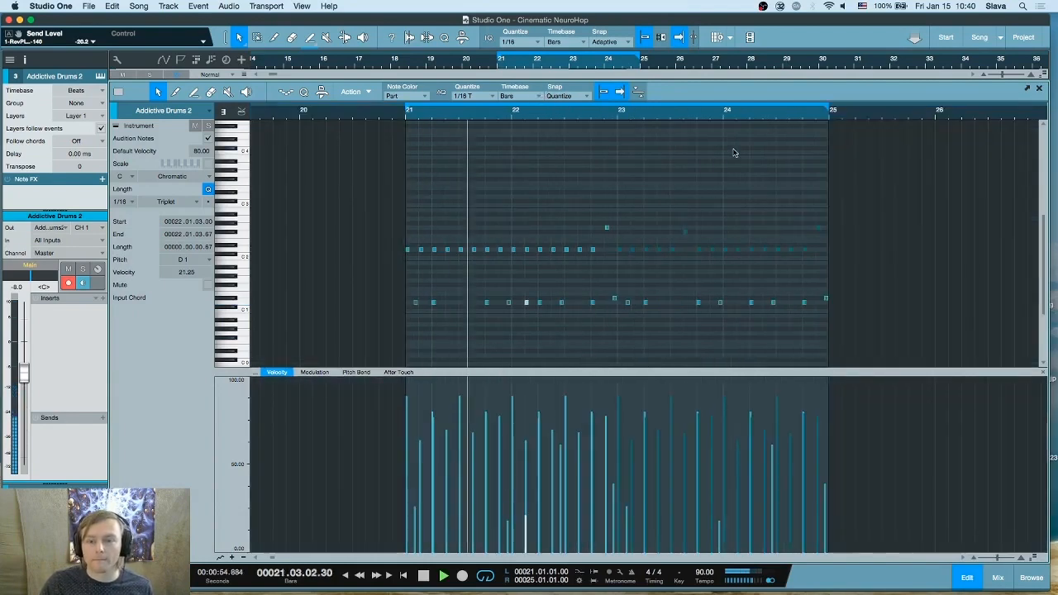
key("super+s")
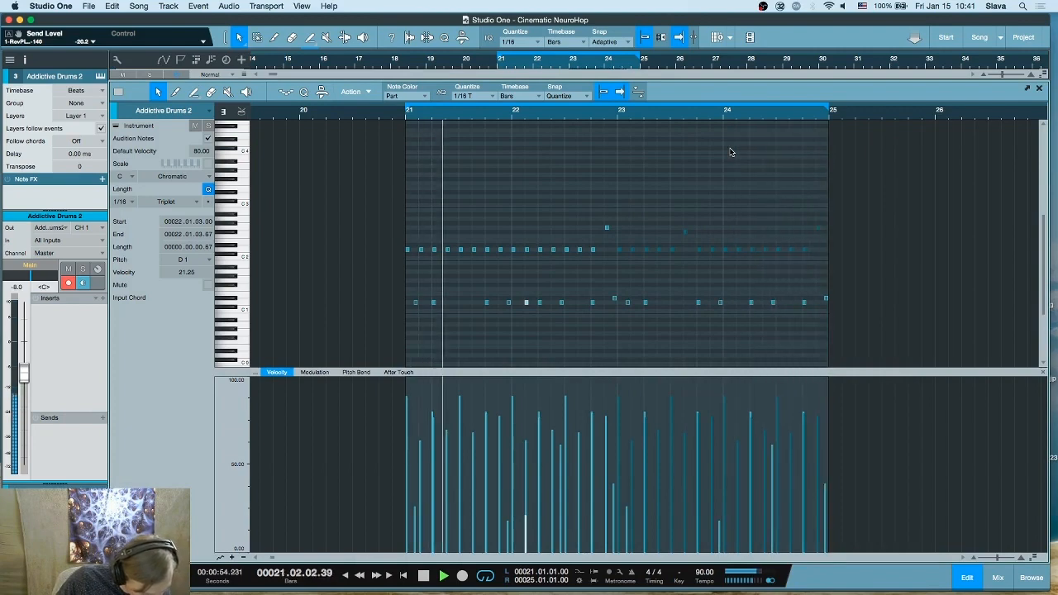
left_click(731, 158)
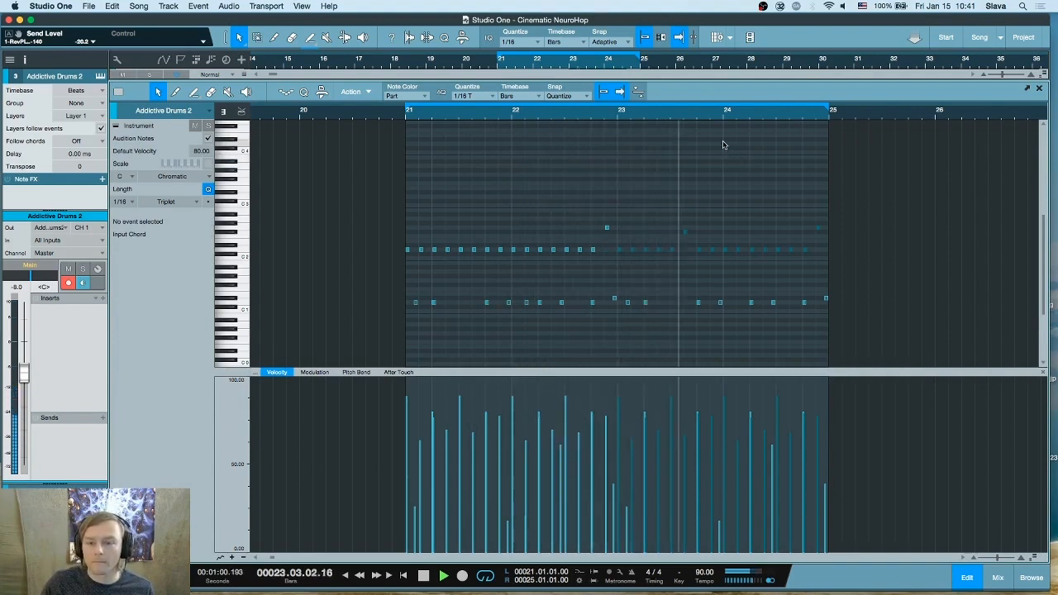
left_click_drag(743, 113, 709, 140)
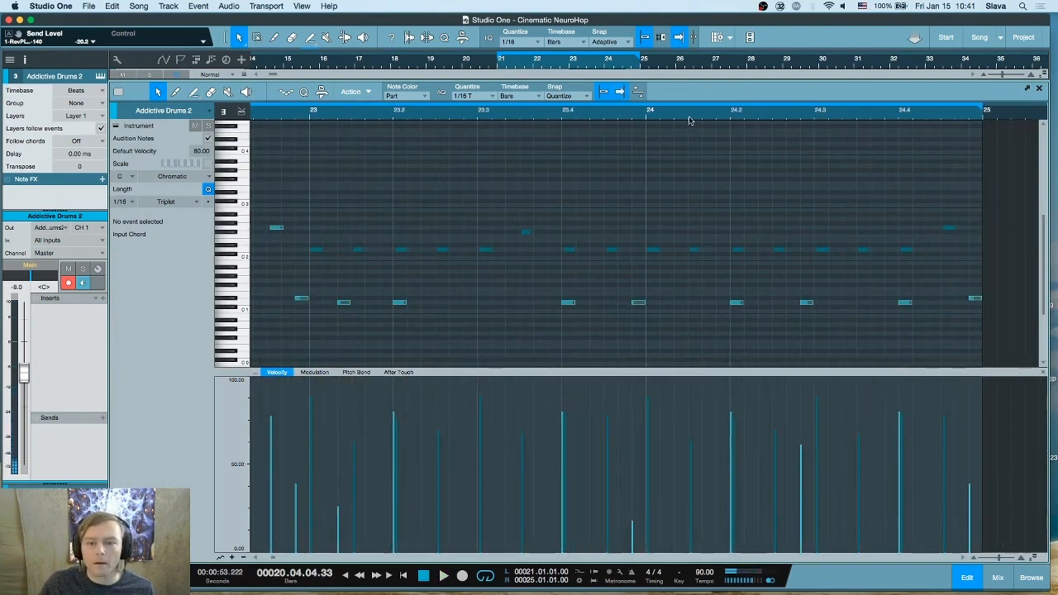
left_click_drag(695, 116, 717, 92)
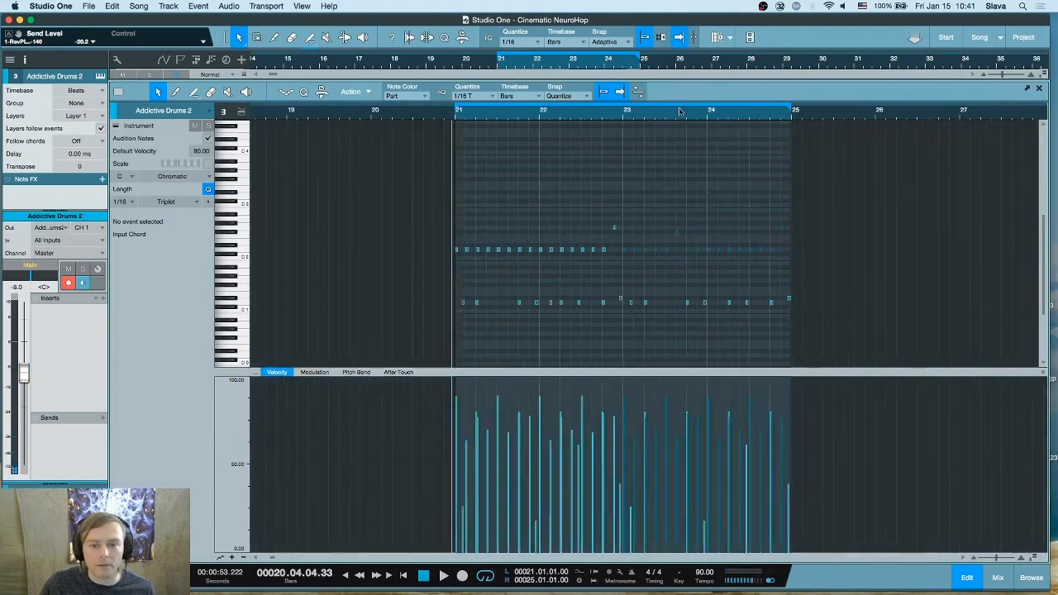
- Play the groove from 21.01.01.00 and paste the cut four-note D 1 roll at 22.04.03.00
left_click(455, 114)
left_click_drag(506, 124, 498, 128)
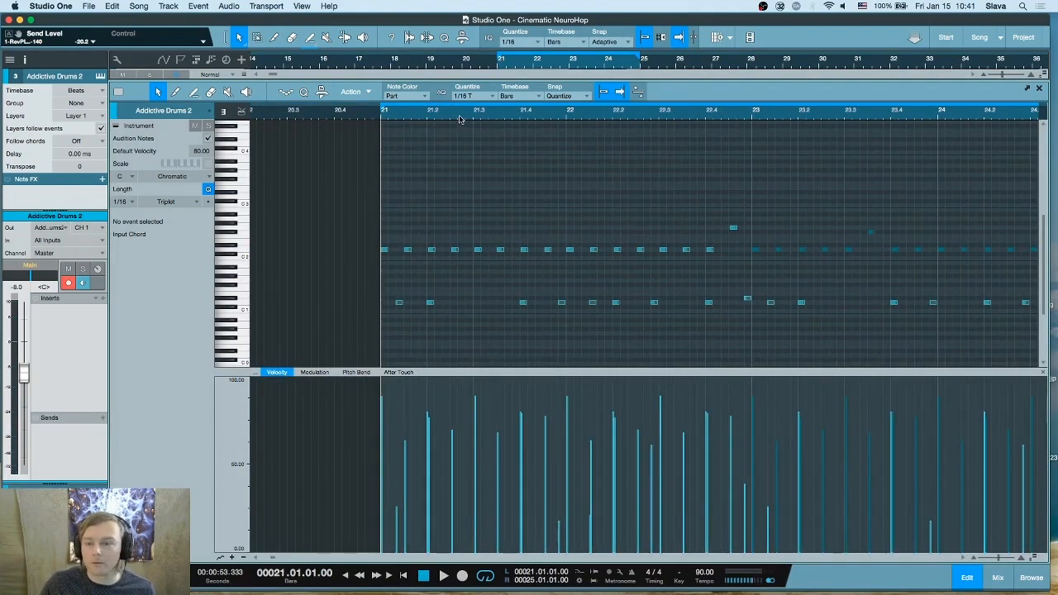
key("space")
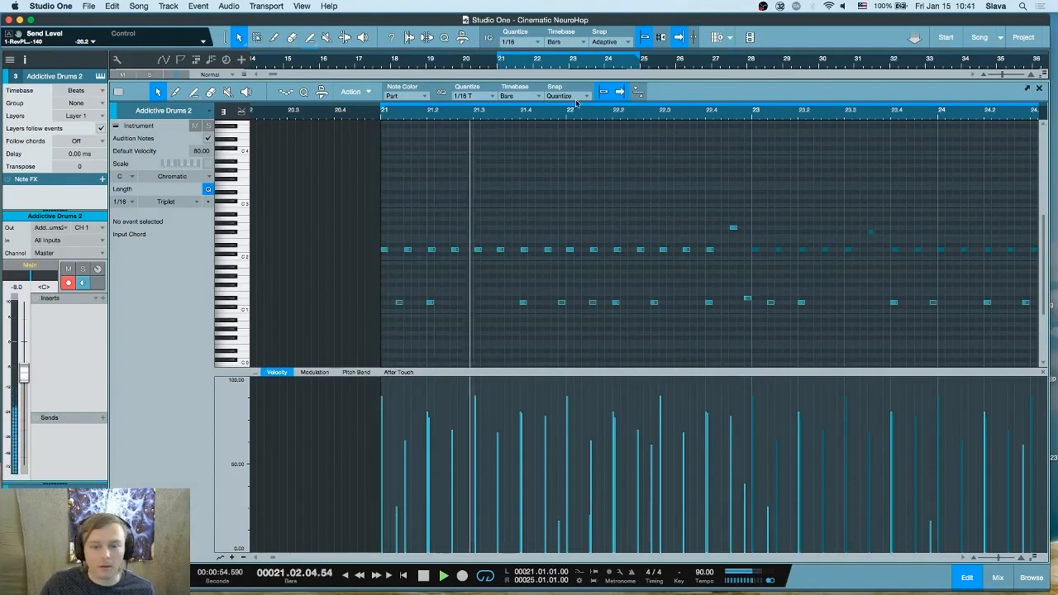
left_click_drag(647, 124, 619, 123)
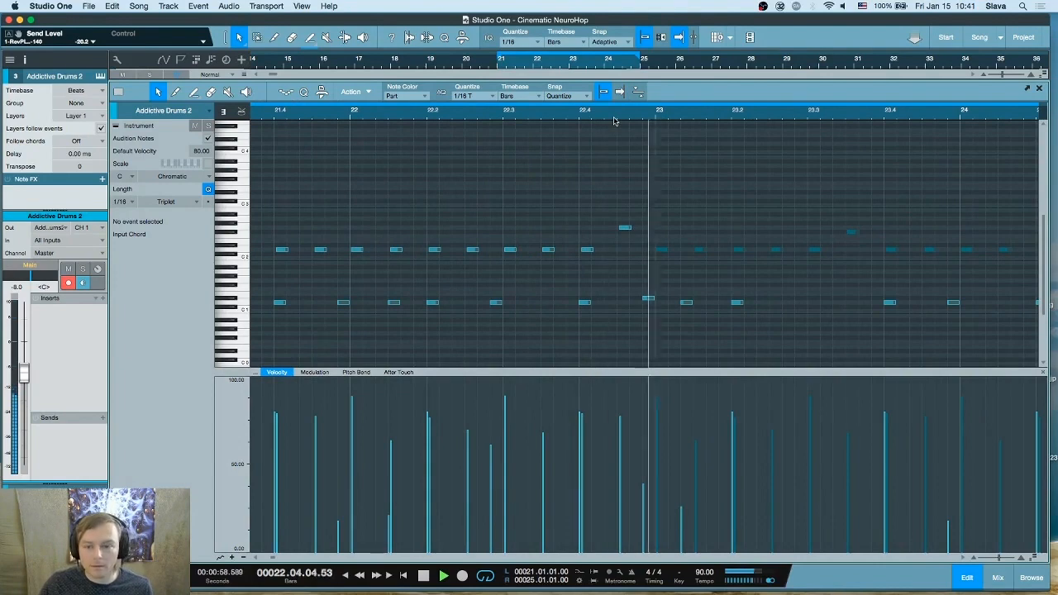
key("space")
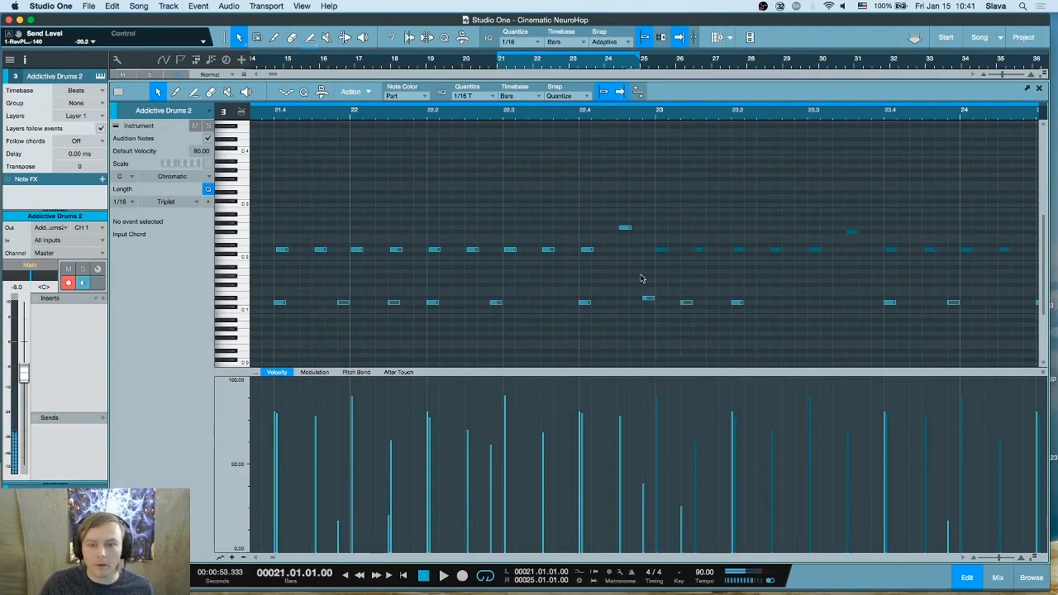
key("super+v")
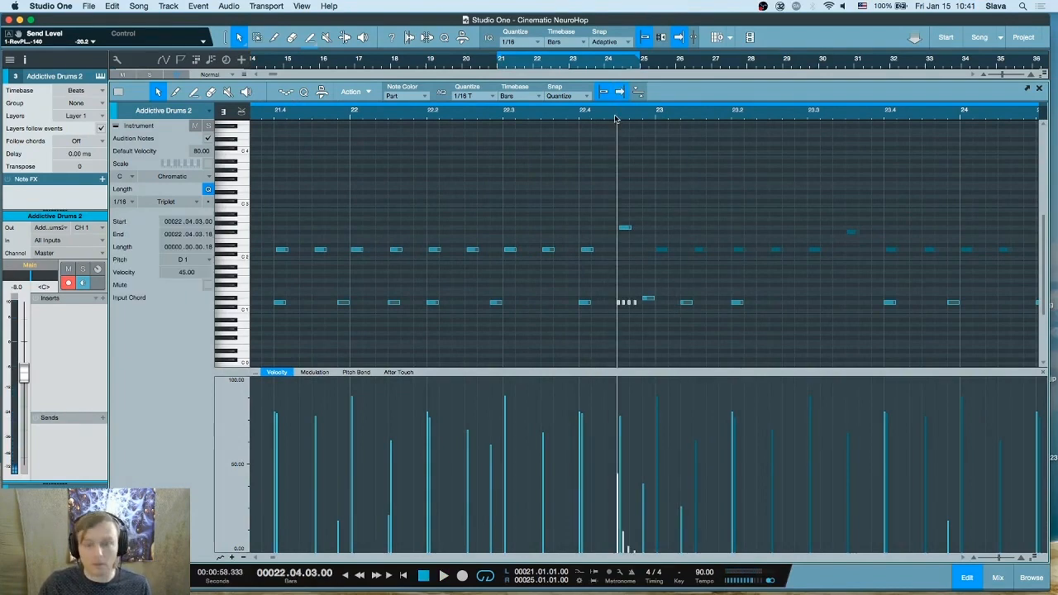
- Audition the pasted roll from 22.03.03.67 and reduce its first note's velocity to 34.38
key("space")
key("space")
key("space")
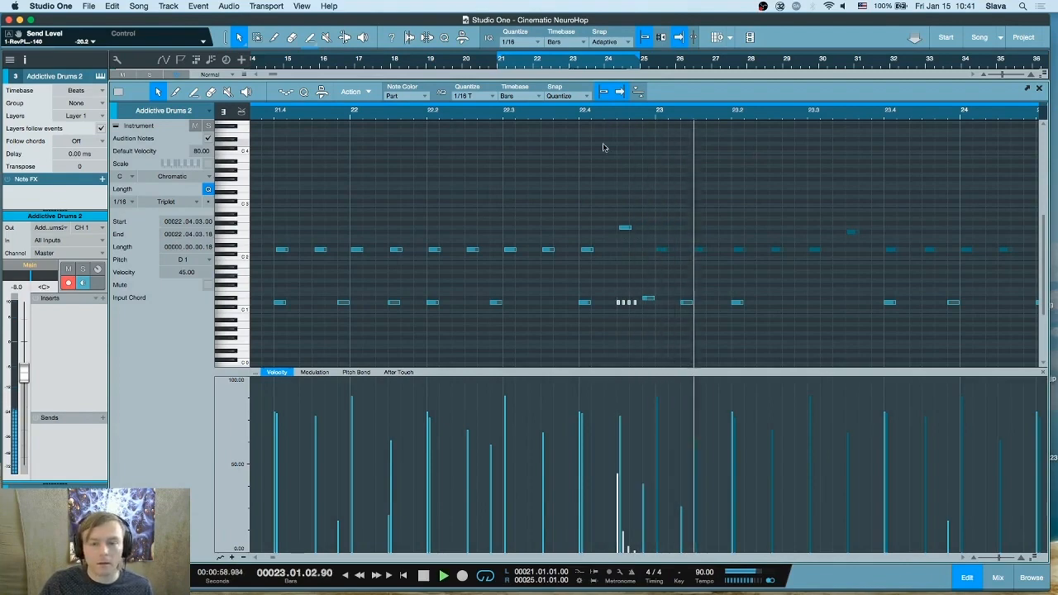
left_click(557, 111)
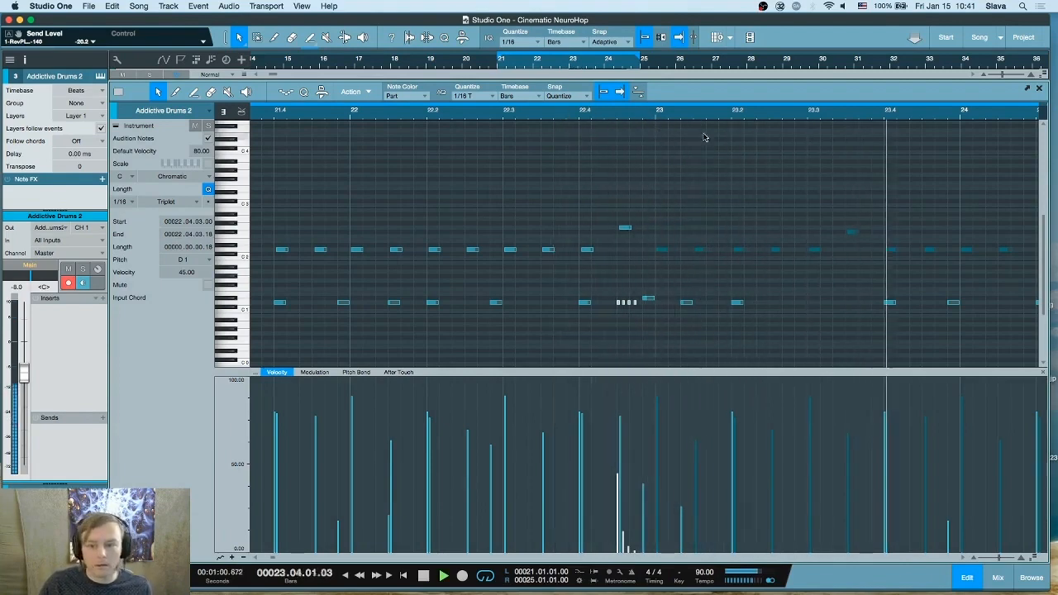
key("space")
key("space")
scroll(850, 120, "up", 2)
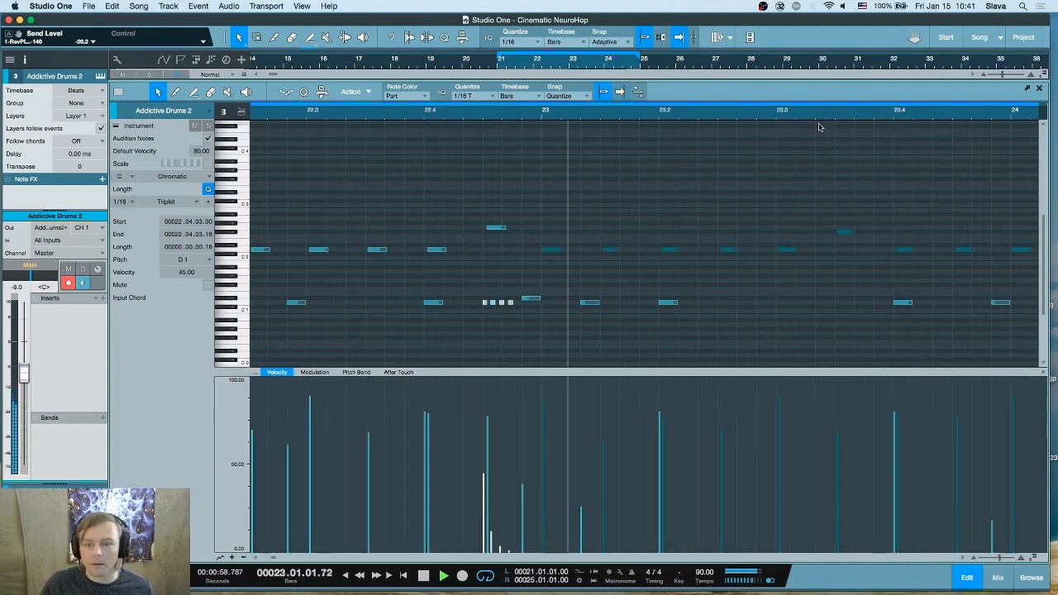
key("space")
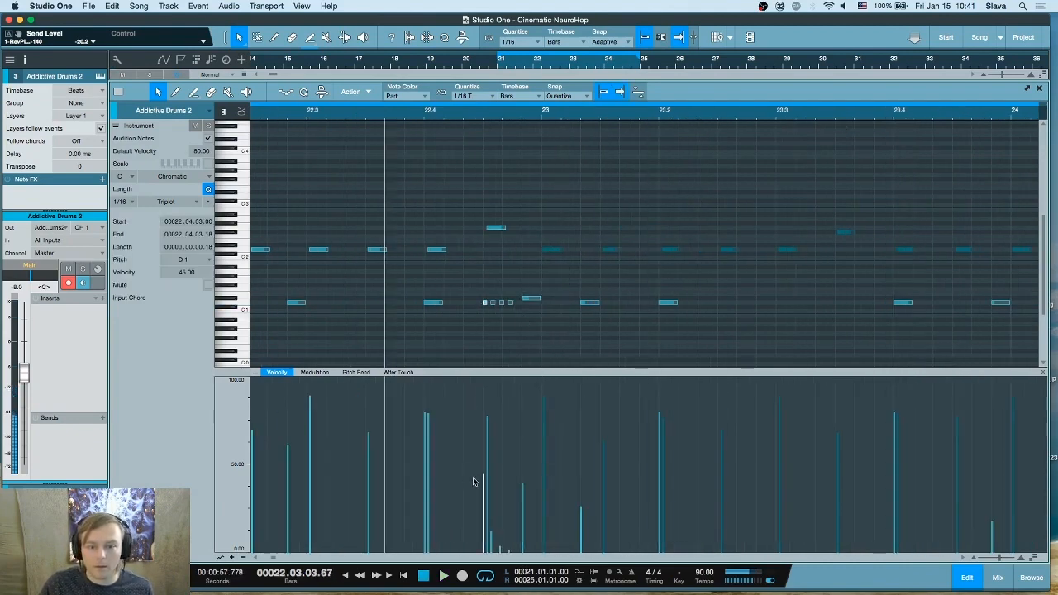
key("space")
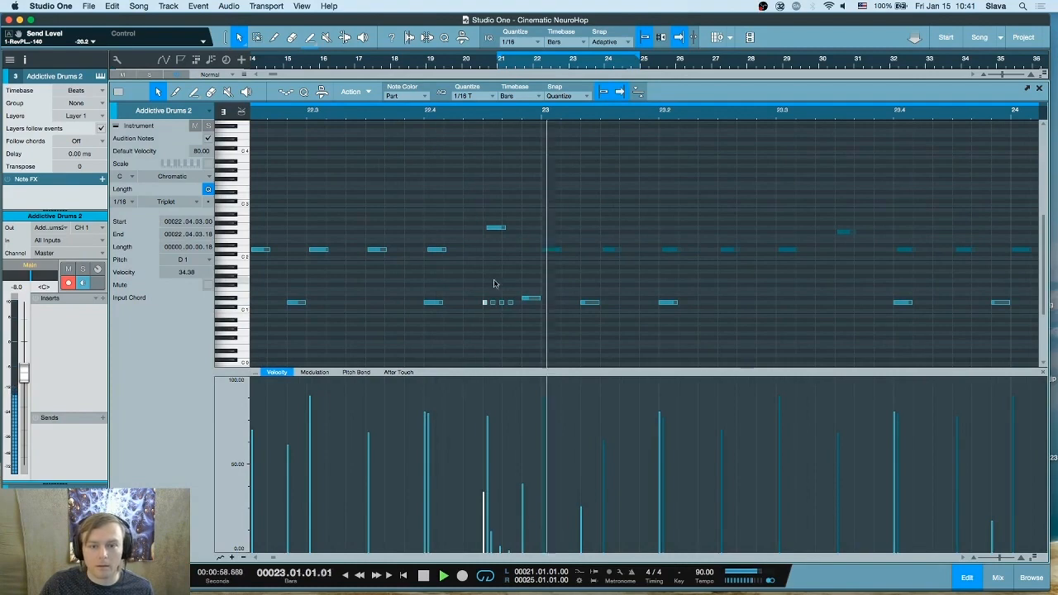
key("space")
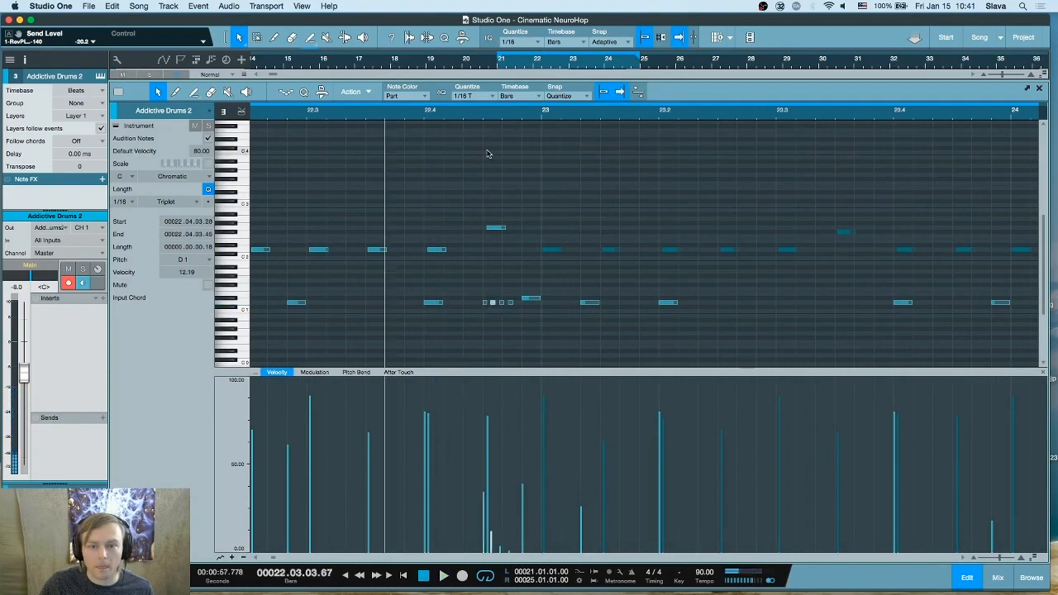
- Move the roll's second note to 22.04.03.32 and audition the change from 22.04.02.69
scroll(503, 142, "up", 4)
left_click(472, 305)
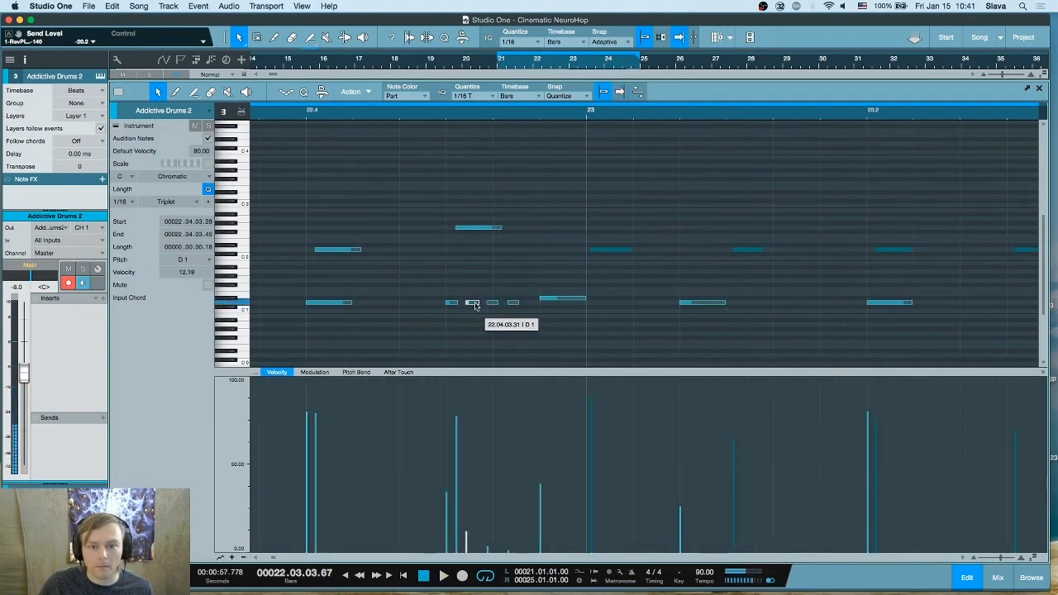
left_click(424, 111)
key("space")
key("space")
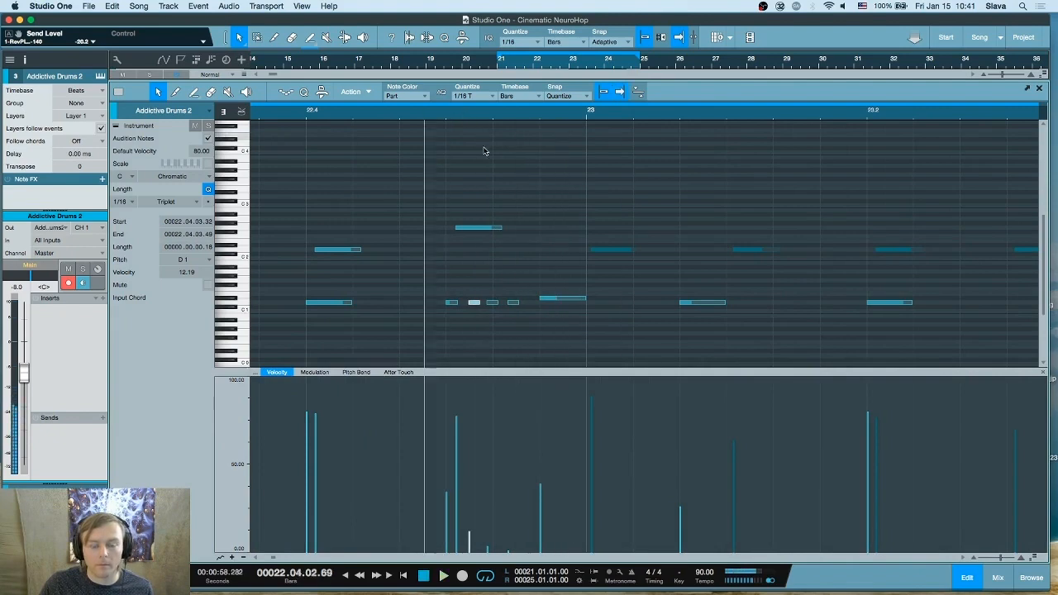
key("space")
key("space")
- Select the four roll notes, try a 1/64 quantize grid, and set the grid to straight 1/16
left_click_drag(398, 327, 539, 292)
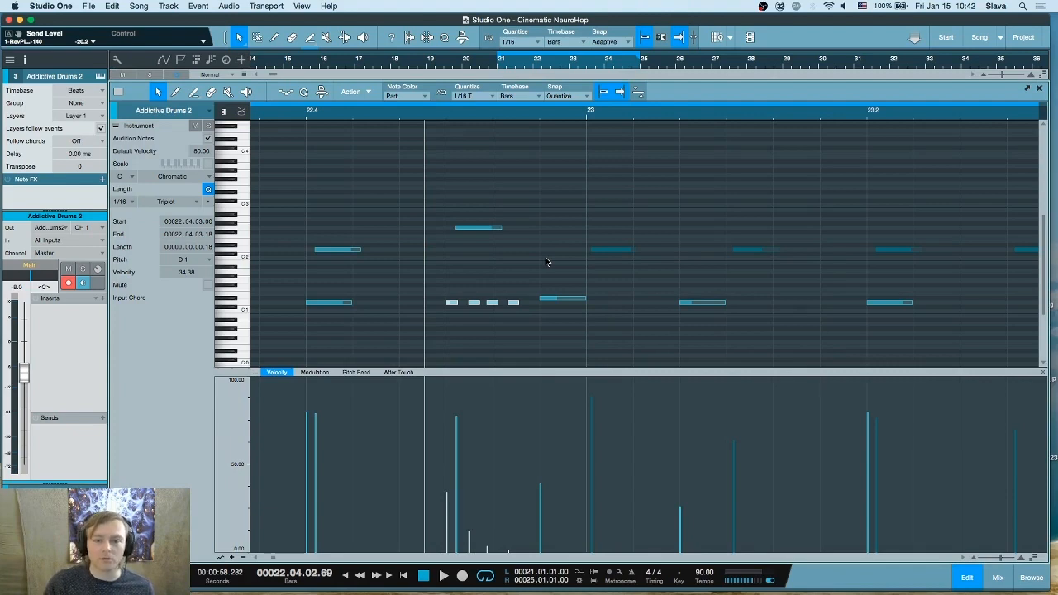
left_click(460, 96)
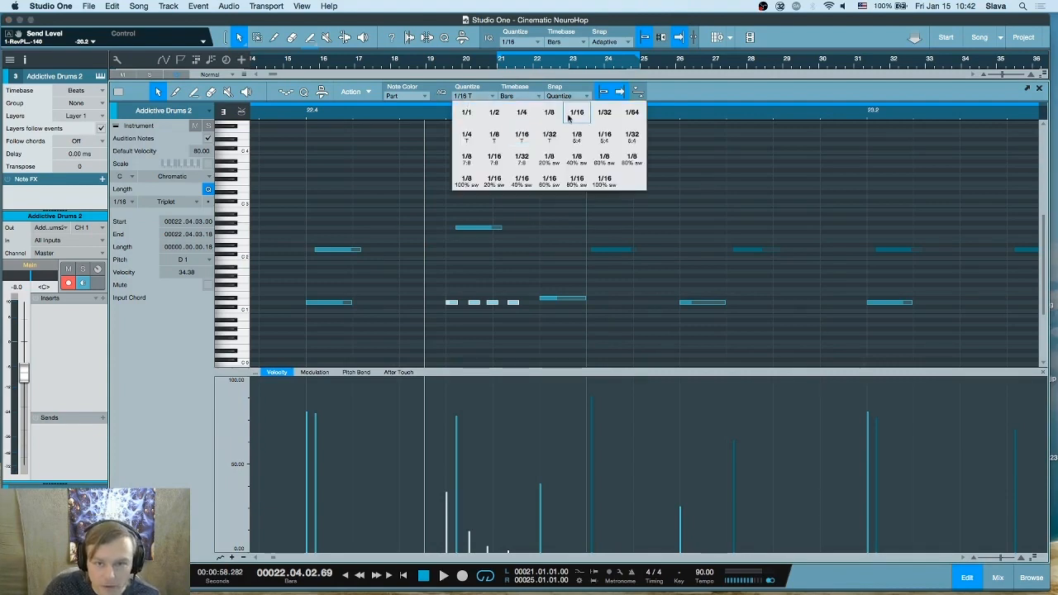
left_click(632, 113)
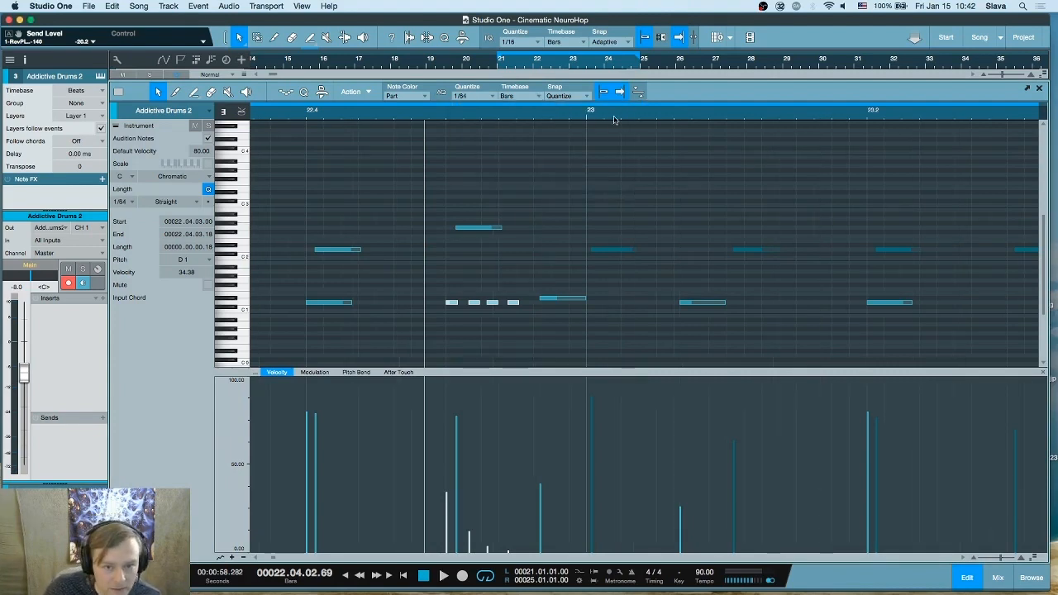
left_click(483, 98)
left_click(577, 113)
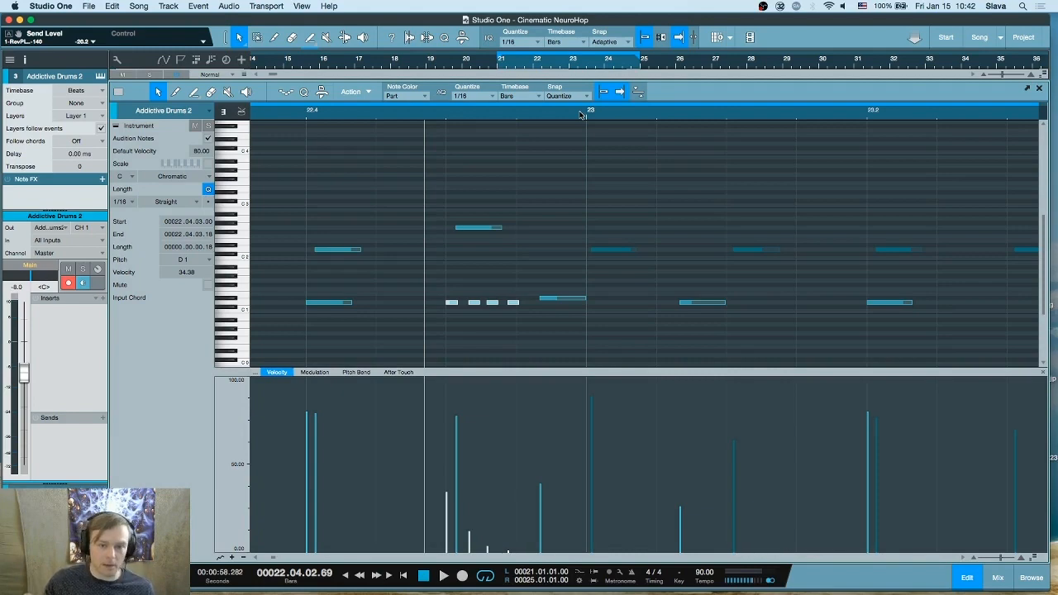
- Humanize the roll by moving its second note slightly earlier, its third to 22.04.03.51 and its fourth to 22.04.03.89
left_click_drag(494, 118, 484, 121)
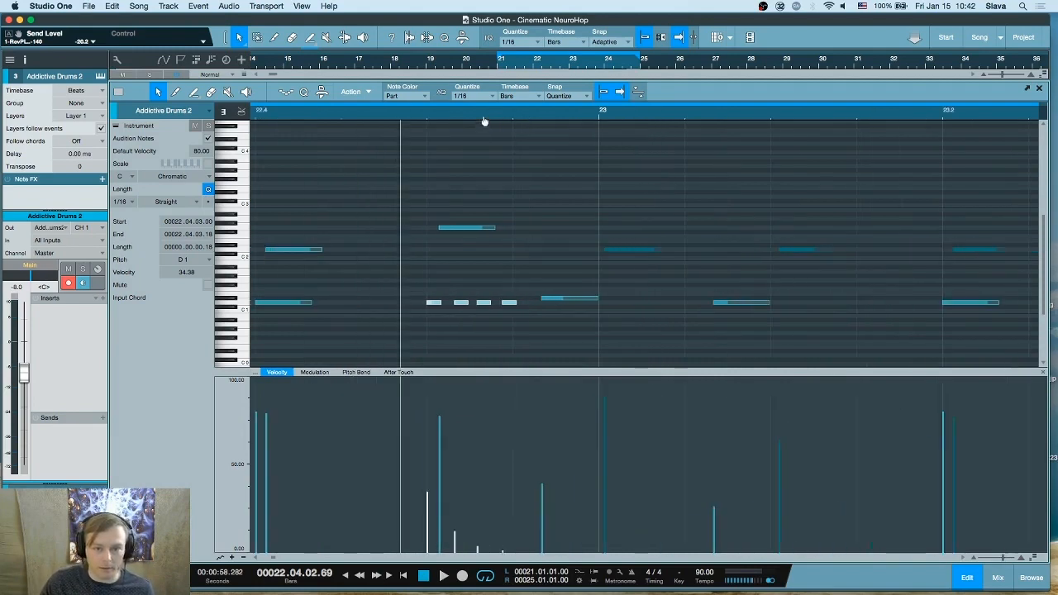
left_click(465, 315)
left_click_drag(460, 304, 478, 306)
left_click(484, 305)
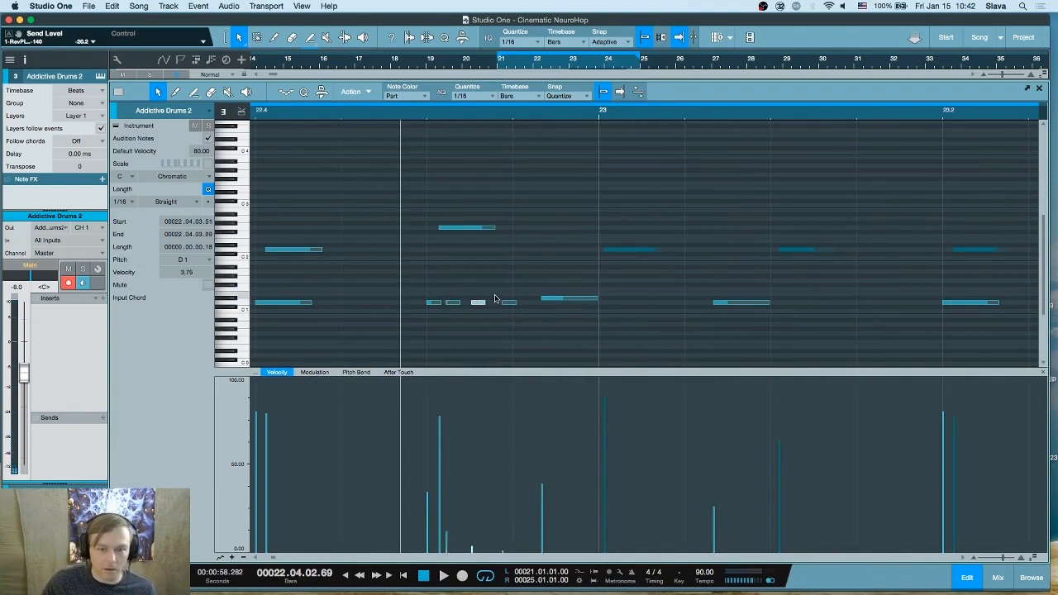
left_click(506, 304)
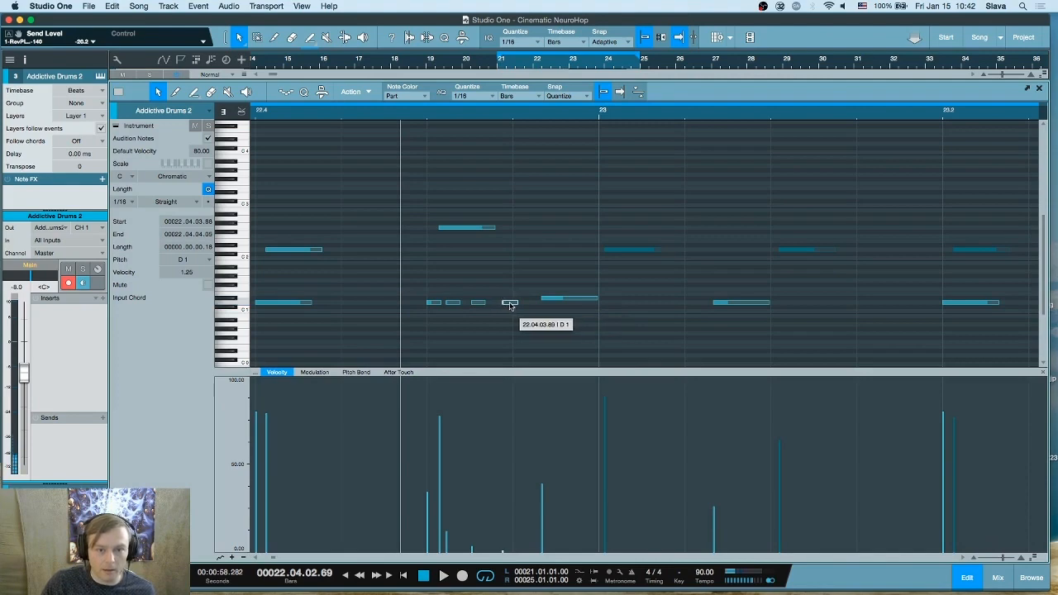
- Audition the adjusted roll with the Addictive Drums 2 track temporarily soloed
key("space")
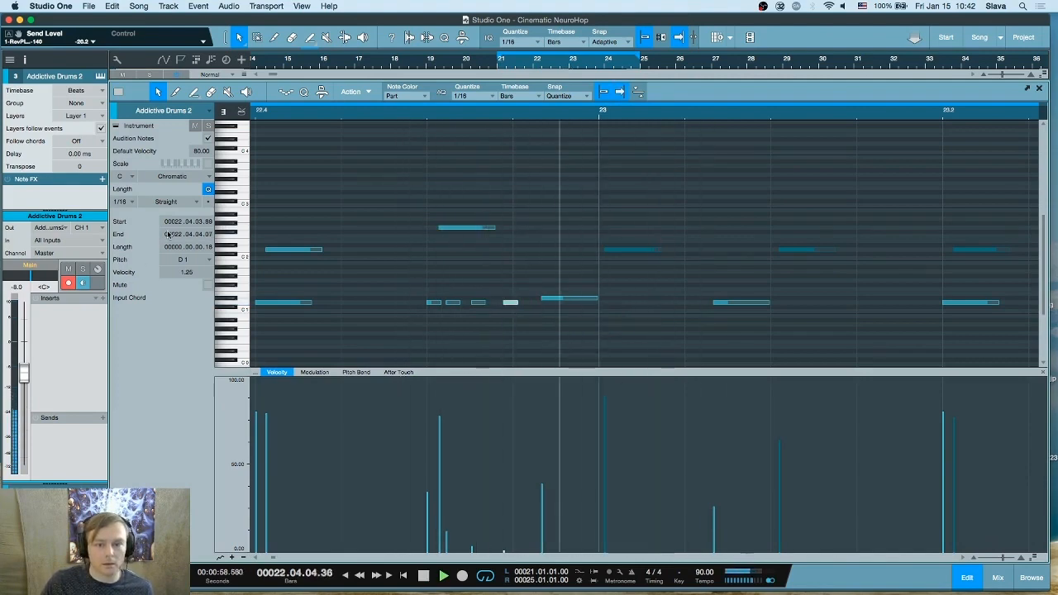
key("s")
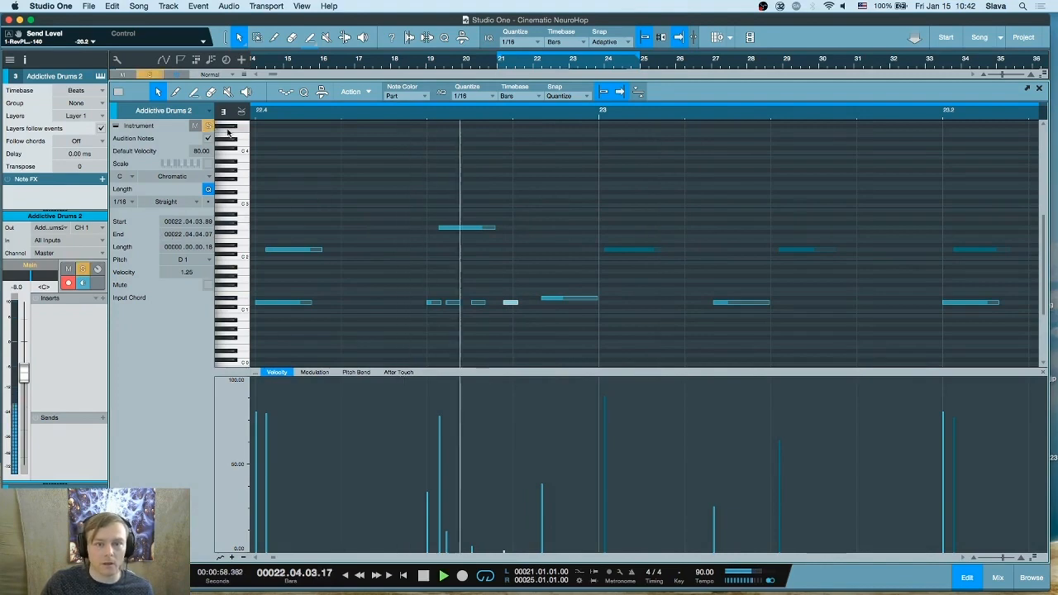
key("space")
left_click(208, 126)
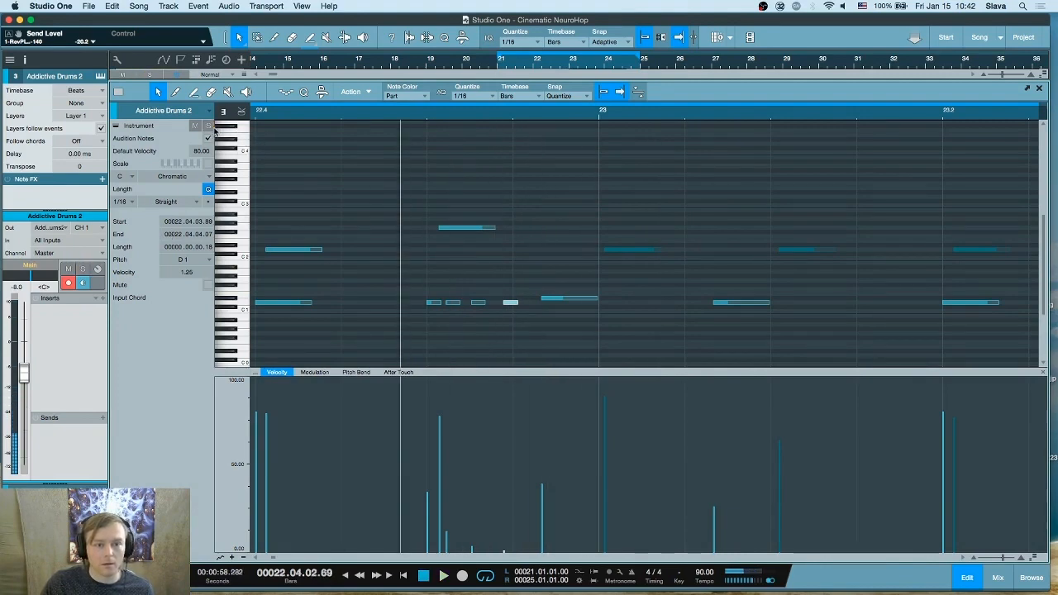
- Play the full drum loop and place the playback cursor at 24.01.03.00
key("space")
left_click_drag(491, 112, 489, 69)
left_click_drag(588, 111, 580, 140)
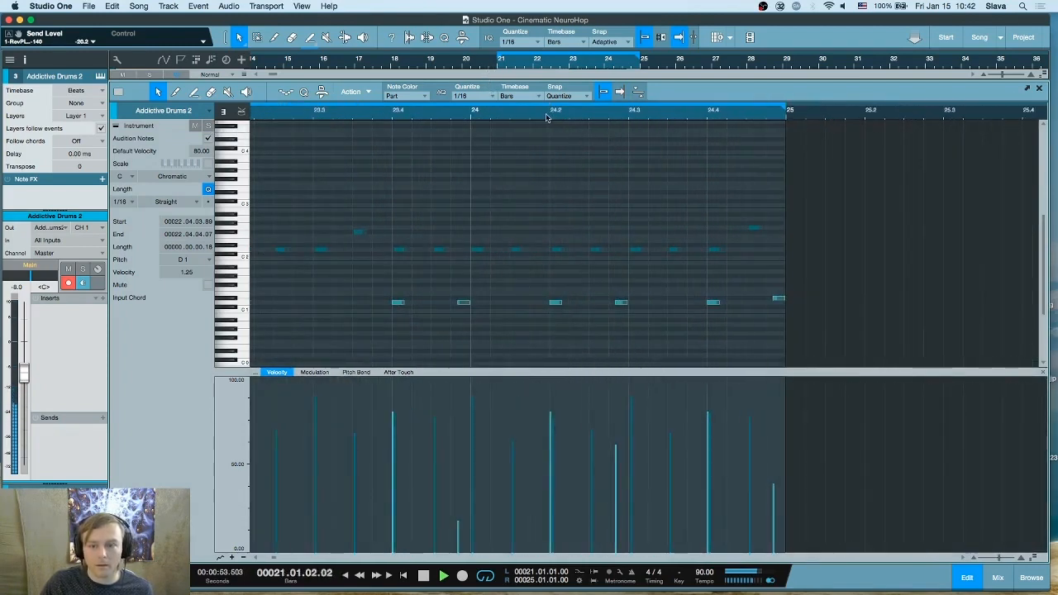
left_click(517, 112)
key("space")
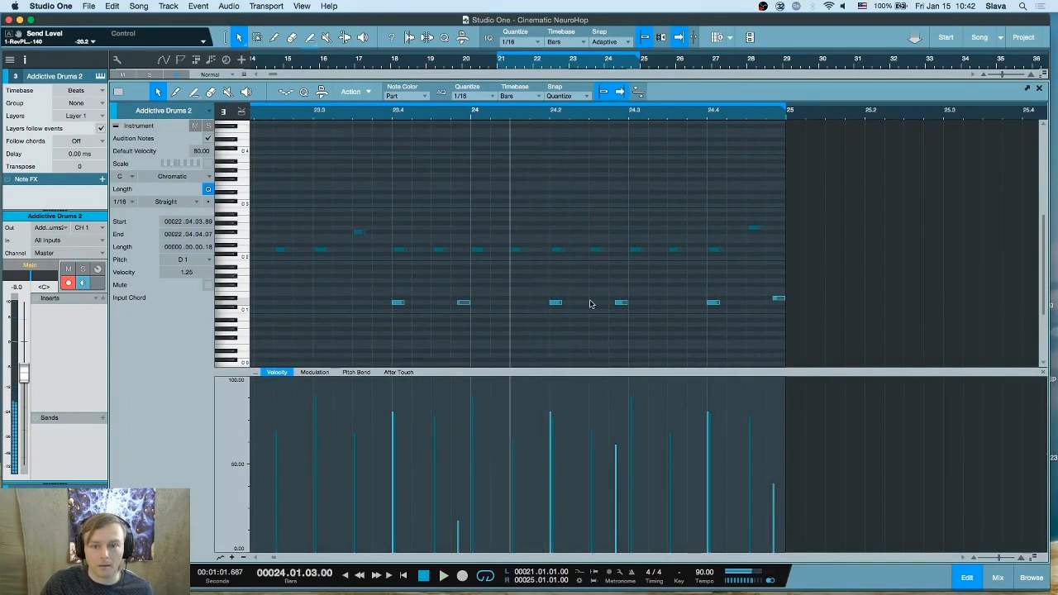
- Add a snare note at 24.02.03.00 and raise its pitch to E1
left_click(592, 303)
key("space")
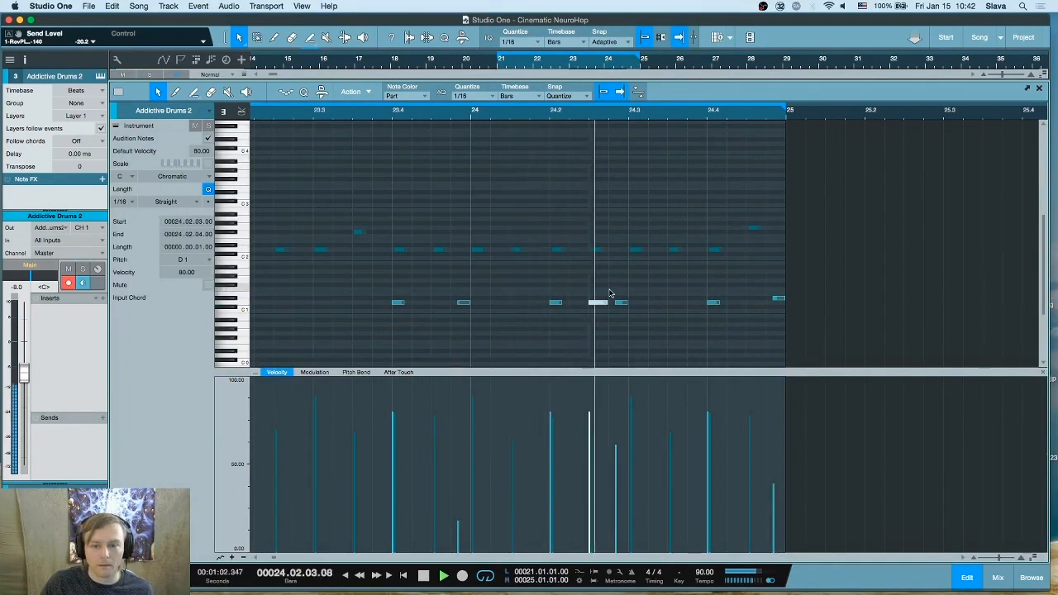
scroll(626, 279, "up", 3)
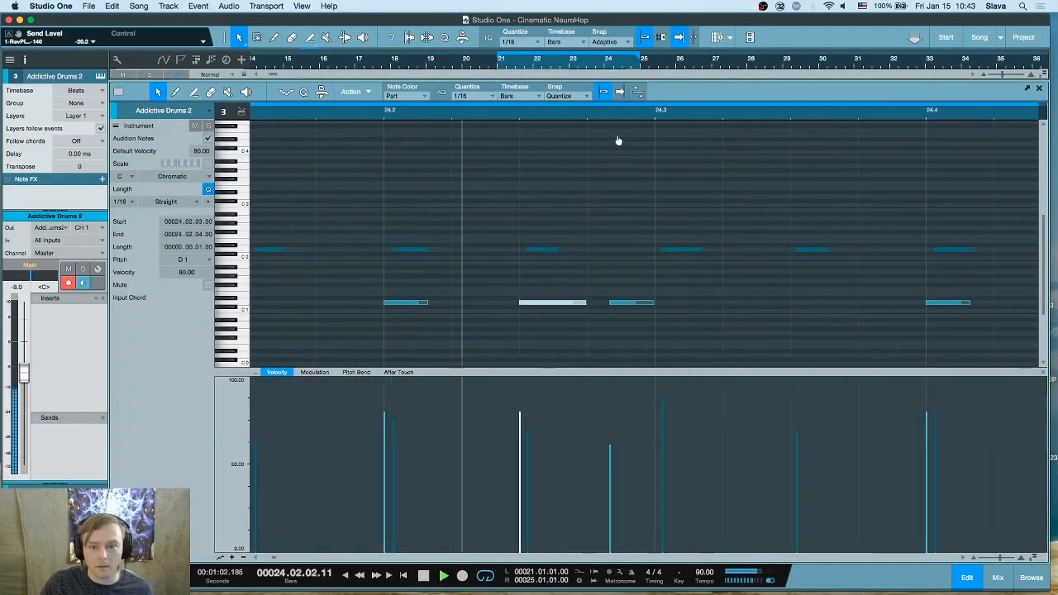
key("Up")
key("Up")
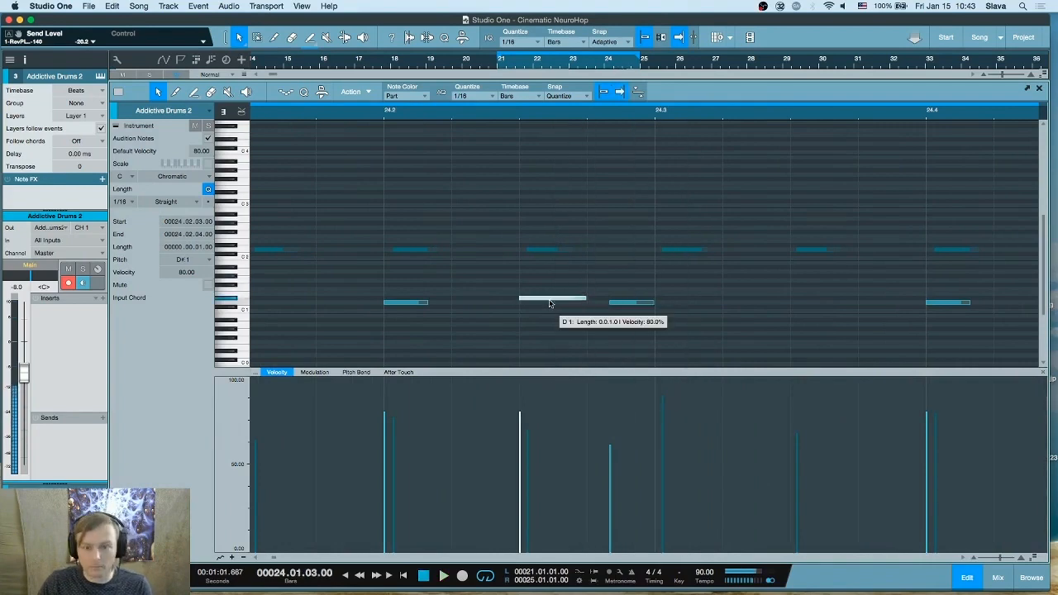
key("Down")
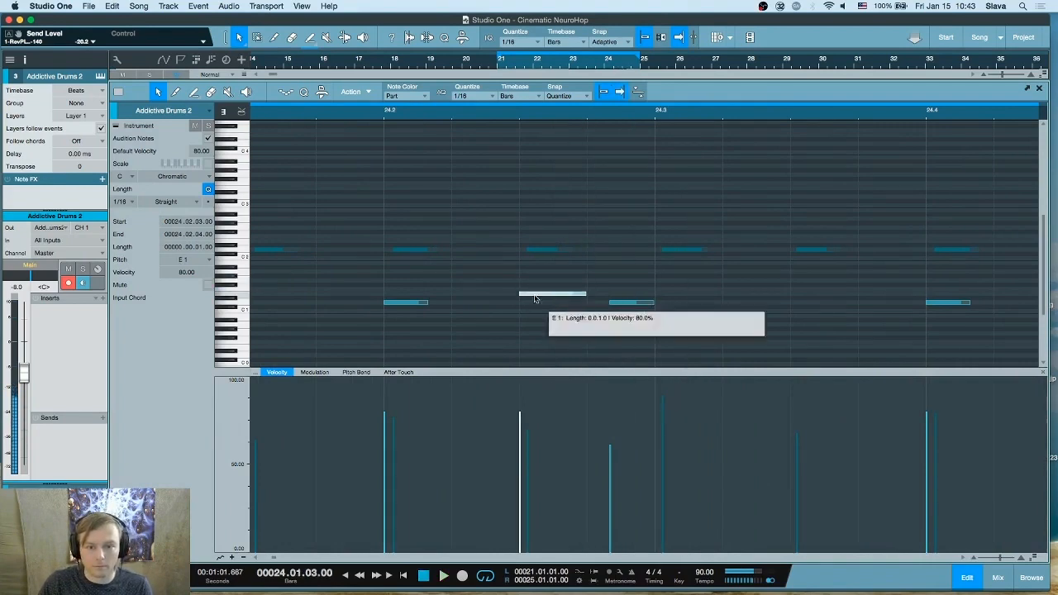
- Place two short E1 grace notes just before the 24.02.03.00 note and audition them
double_click(475, 294)
left_click_drag(452, 294, 493, 296)
left_click(505, 309)
key("space")
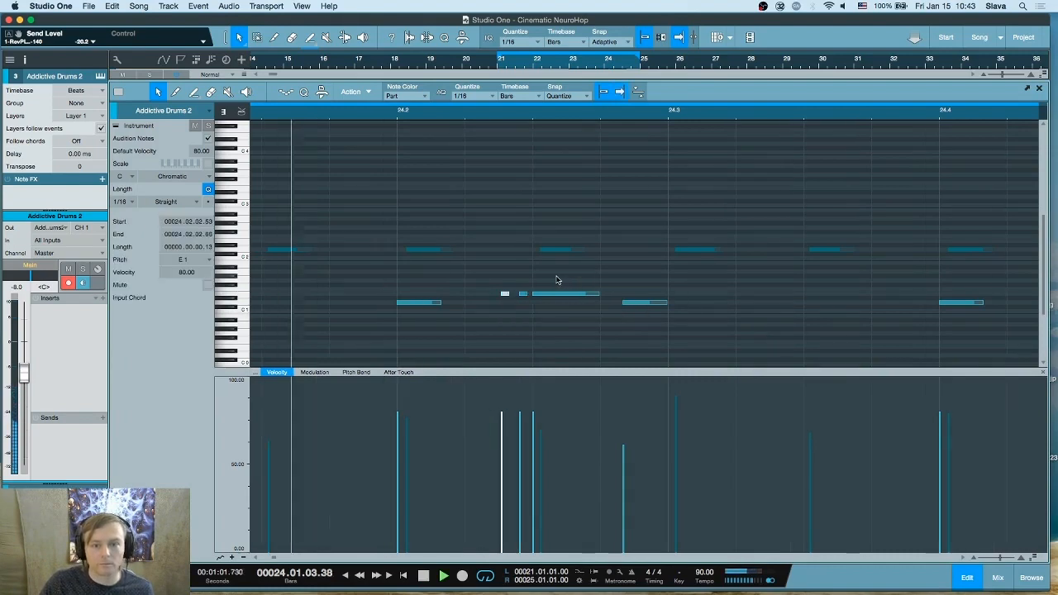
key("space")
- Set the first grace note's velocity to 62.50 and the second's to 17.19, and audition the result
left_click_drag(501, 412, 505, 453)
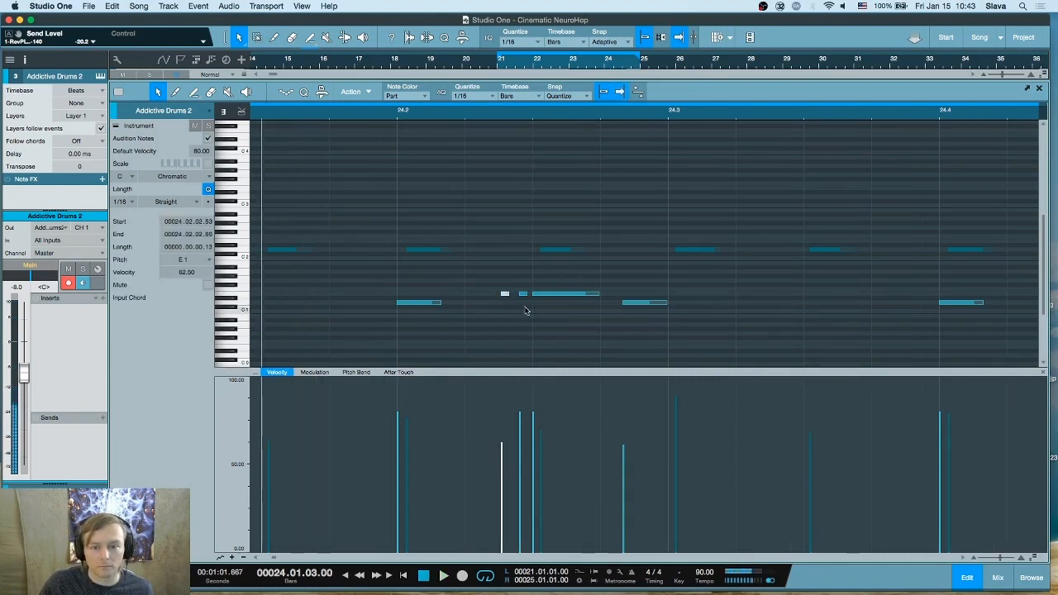
left_click(522, 293)
left_click_drag(520, 413, 520, 522)
key("space")
key("space")
key("space")
key("space")
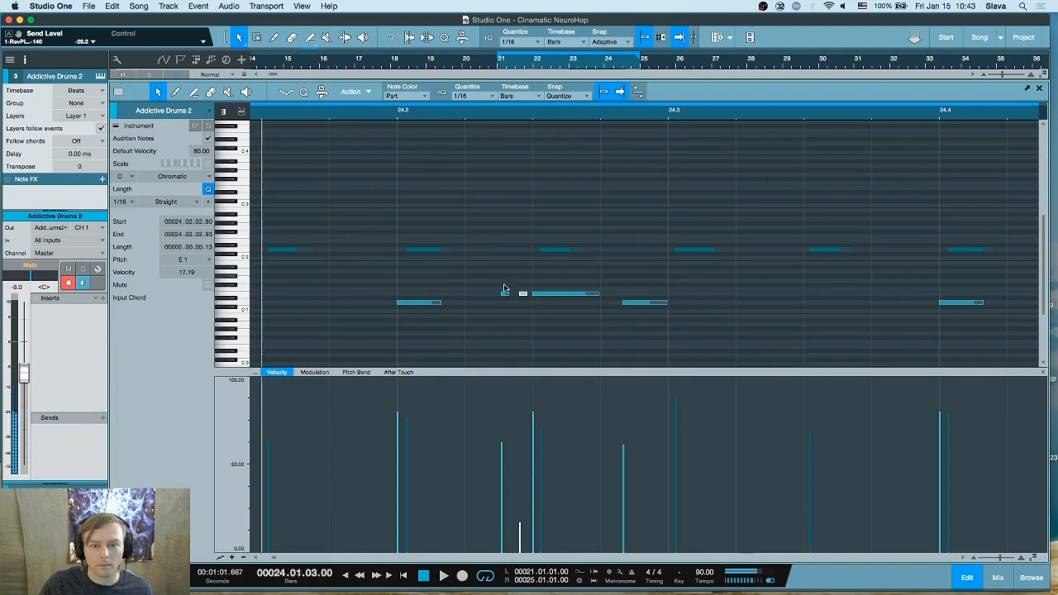
- Shift the second grace note slightly earlier, try both notes at different offsets, and start the pair at 24.02.02.53
left_click(504, 286)
key("n")
left_click_drag(524, 294, 513, 295)
left_click(504, 293, "shift")
key("space")
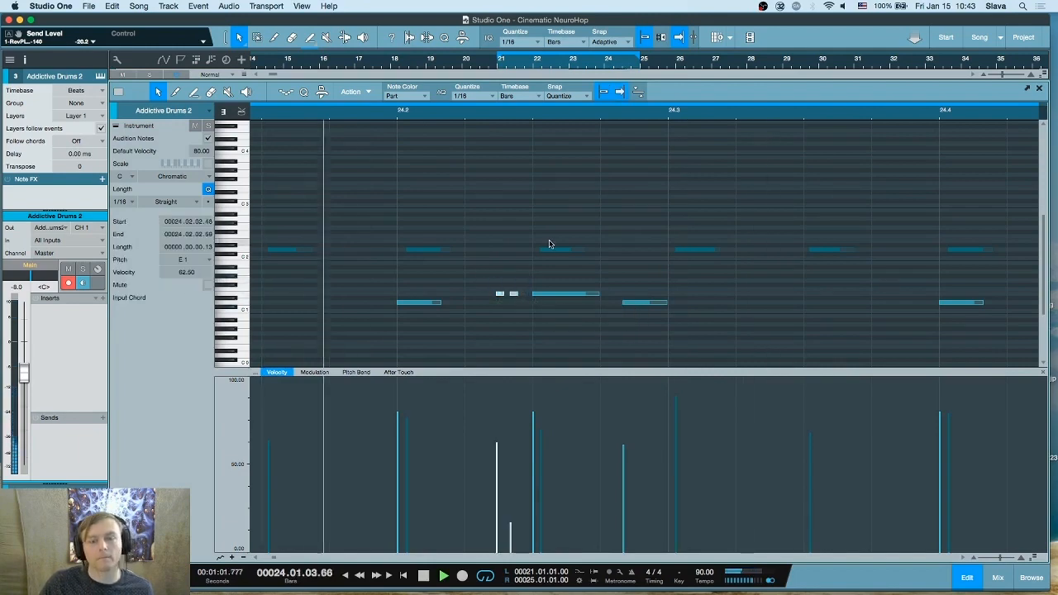
key("space")
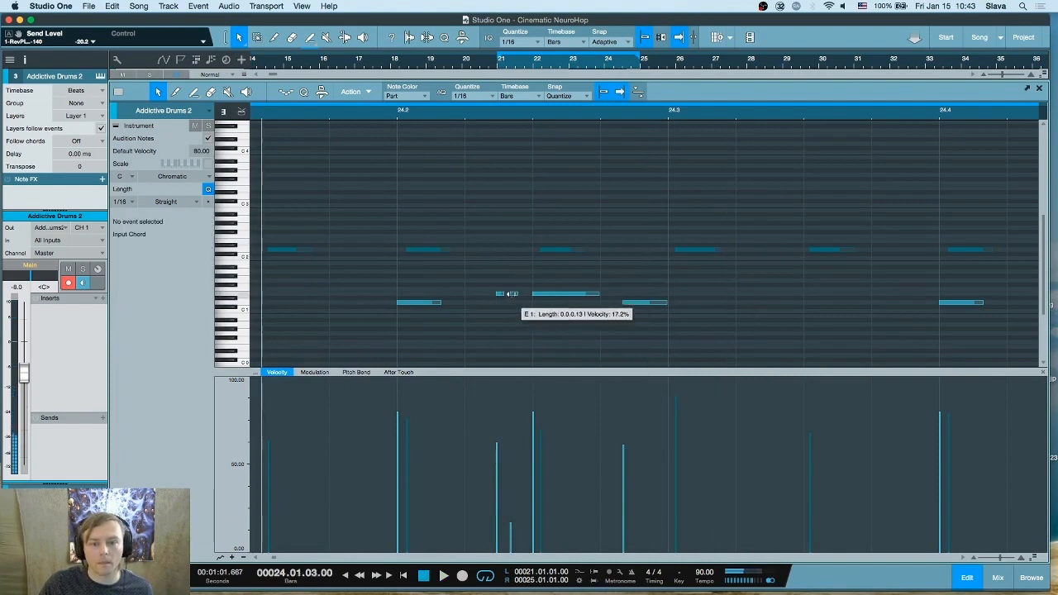
left_click_drag(513, 296, 518, 295)
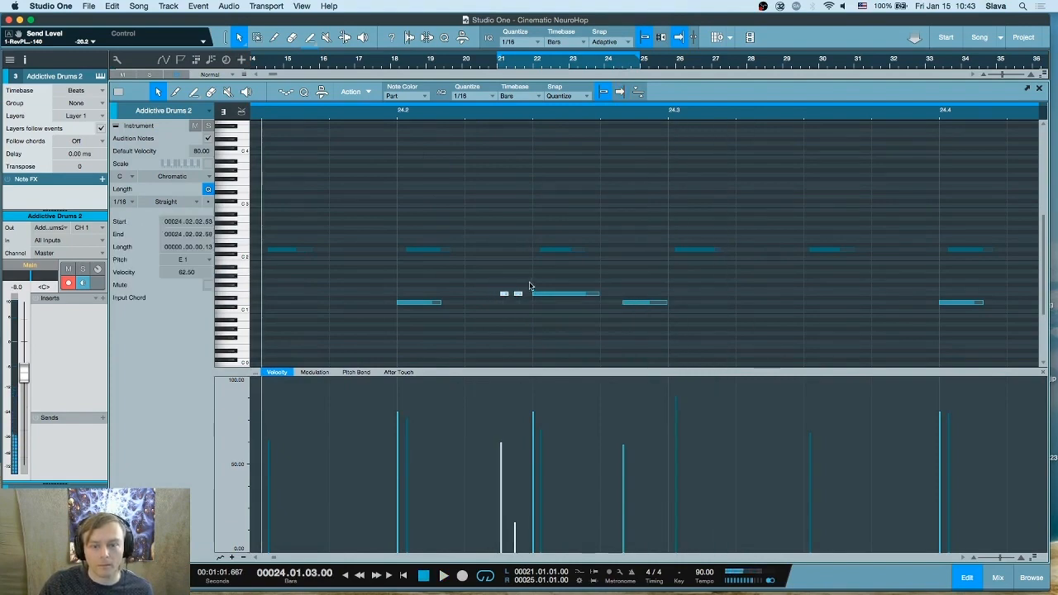
key("space")
left_click(506, 274)
key("space")
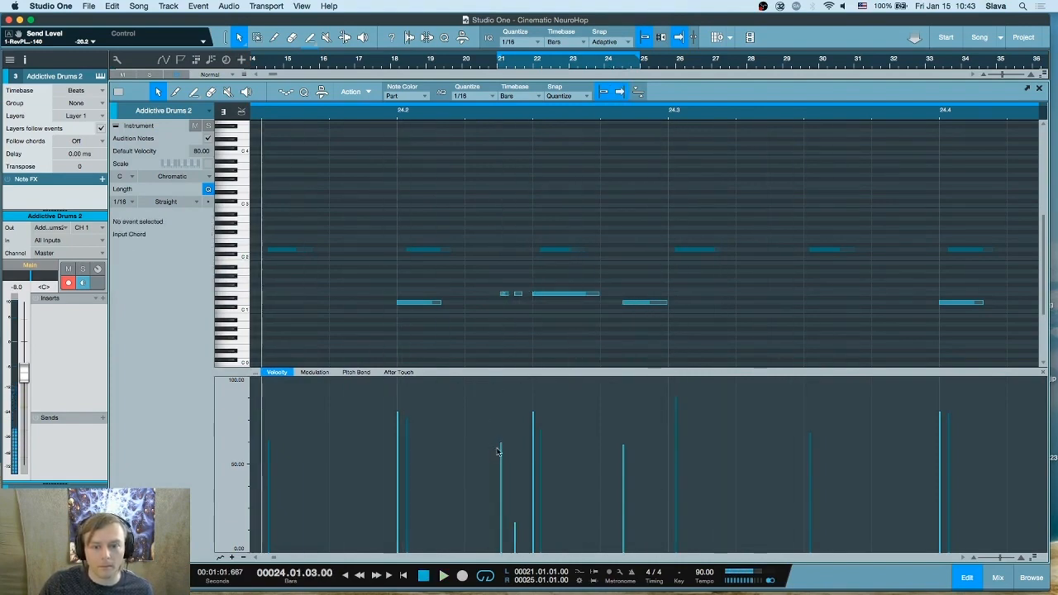
- Lower the two grace notes' velocities to 31.56 and about 9.7, and audition them
left_click_drag(501, 449, 514, 545)
key("space")
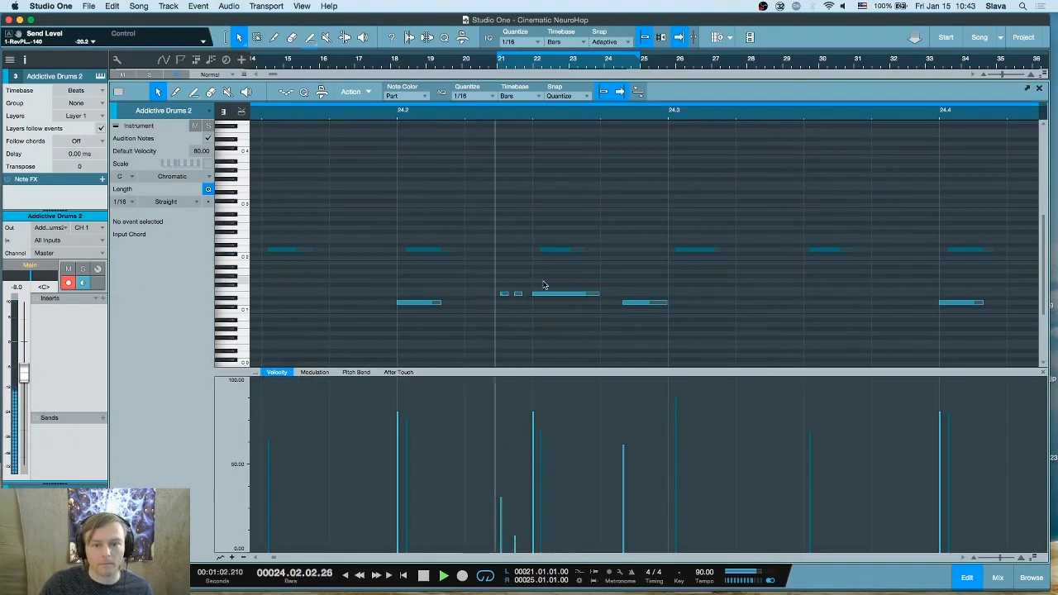
key("space")
- Move both grace notes down to D1, audition them, and lower the second note's velocity slightly
left_click_drag(489, 278, 538, 305)
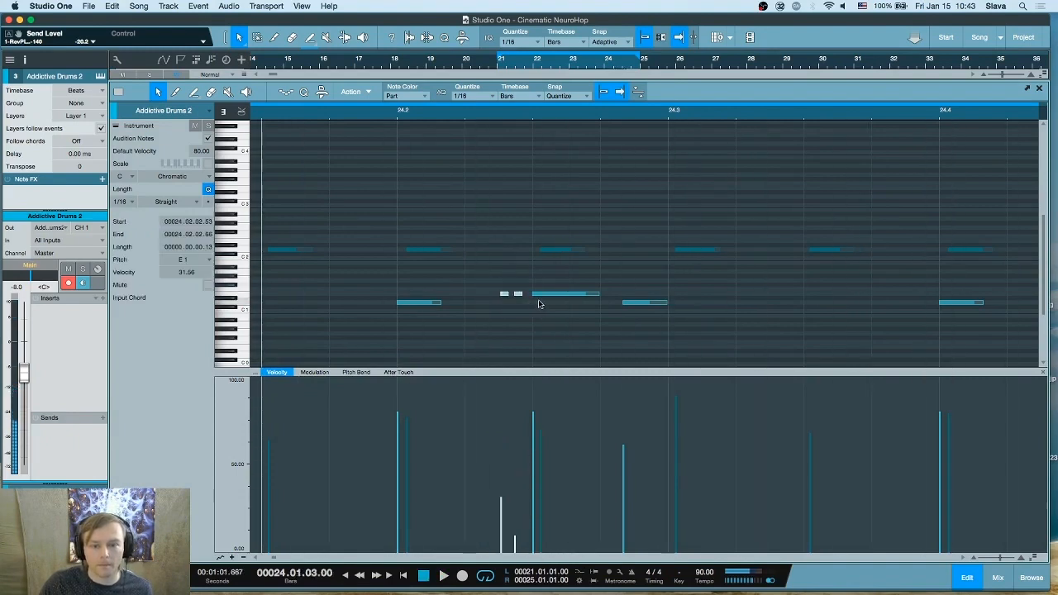
key("Down")
key("space")
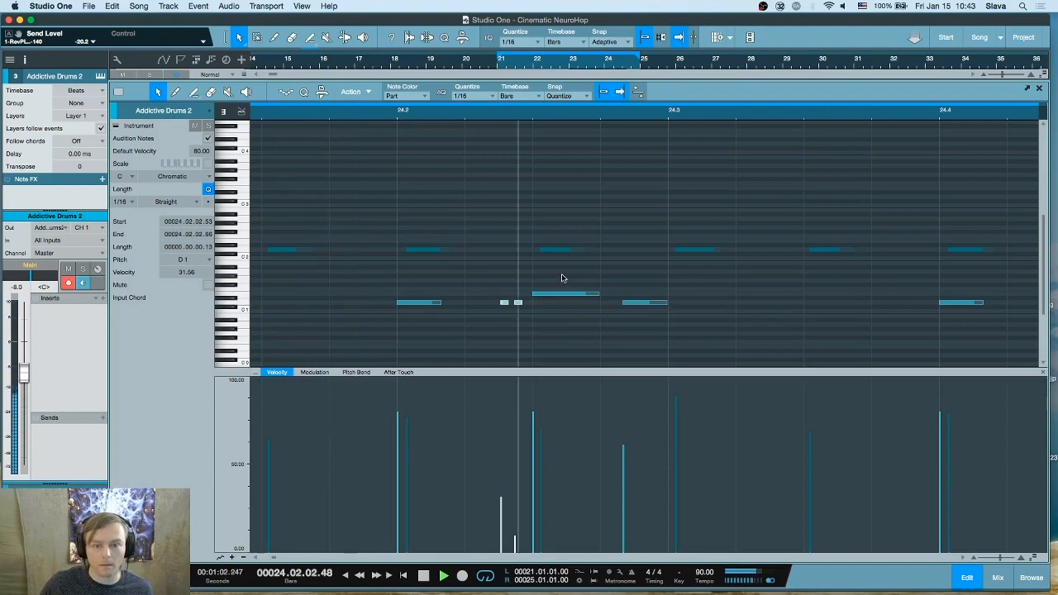
key("space")
left_click(519, 531)
left_click_drag(515, 536, 515, 542)
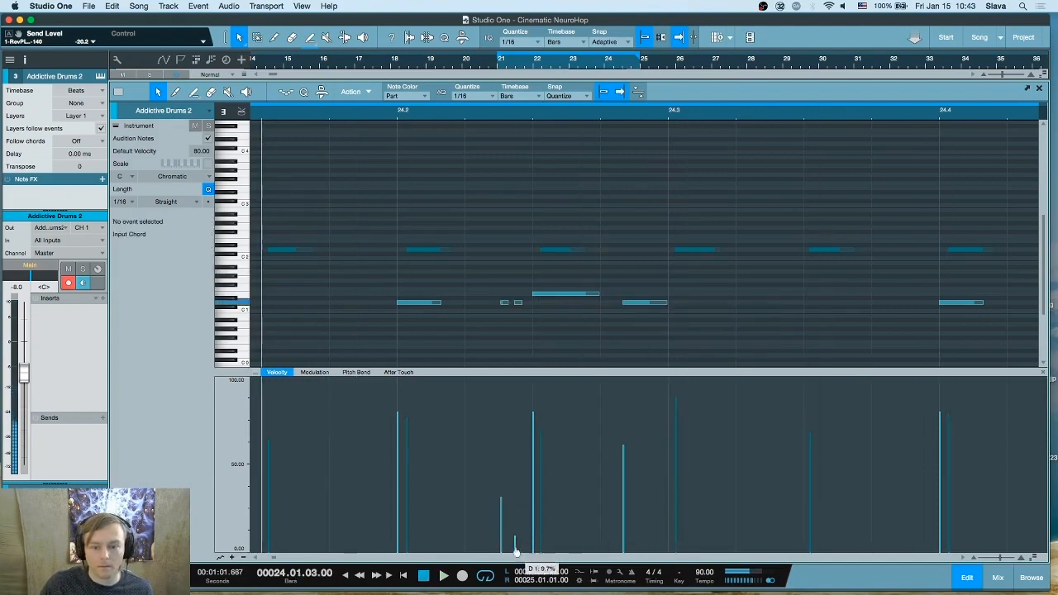
- Play back the drum loop from bar 21 to review the groove, saving the song during playback
key("space")
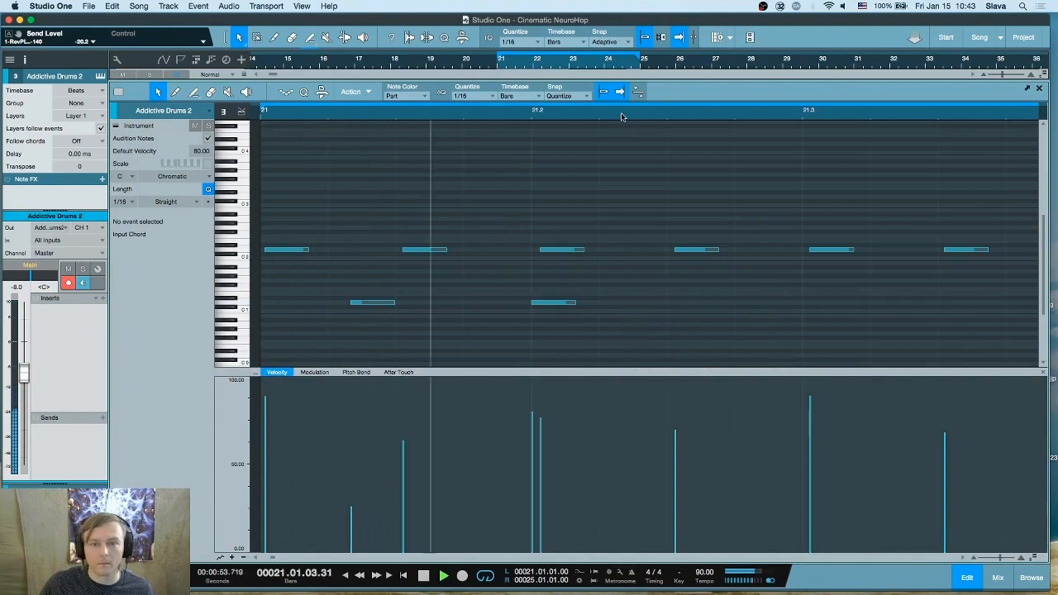
left_click_drag(621, 114, 572, 66)
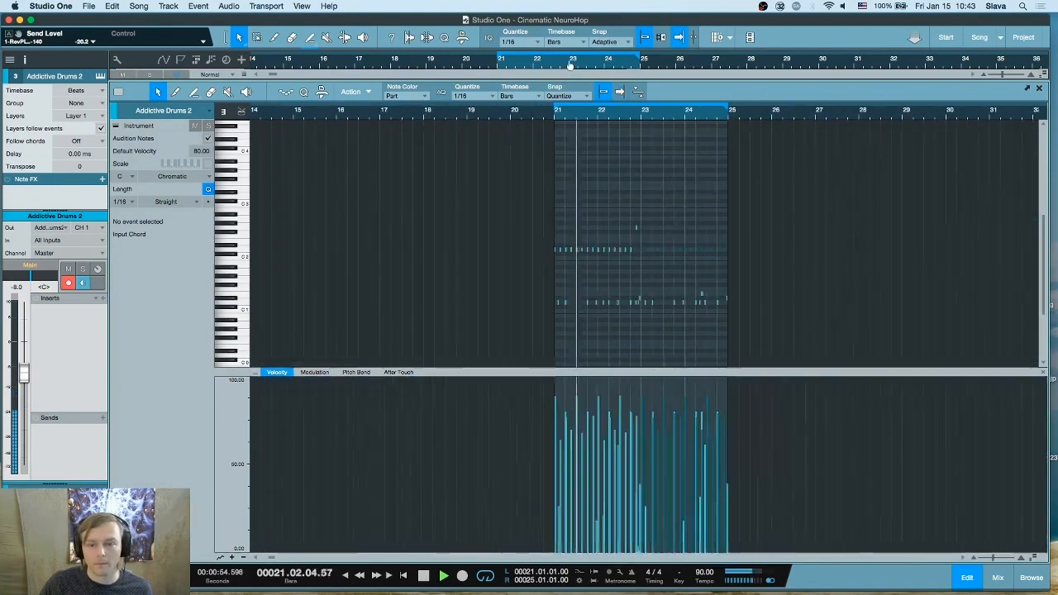
key("super+s")
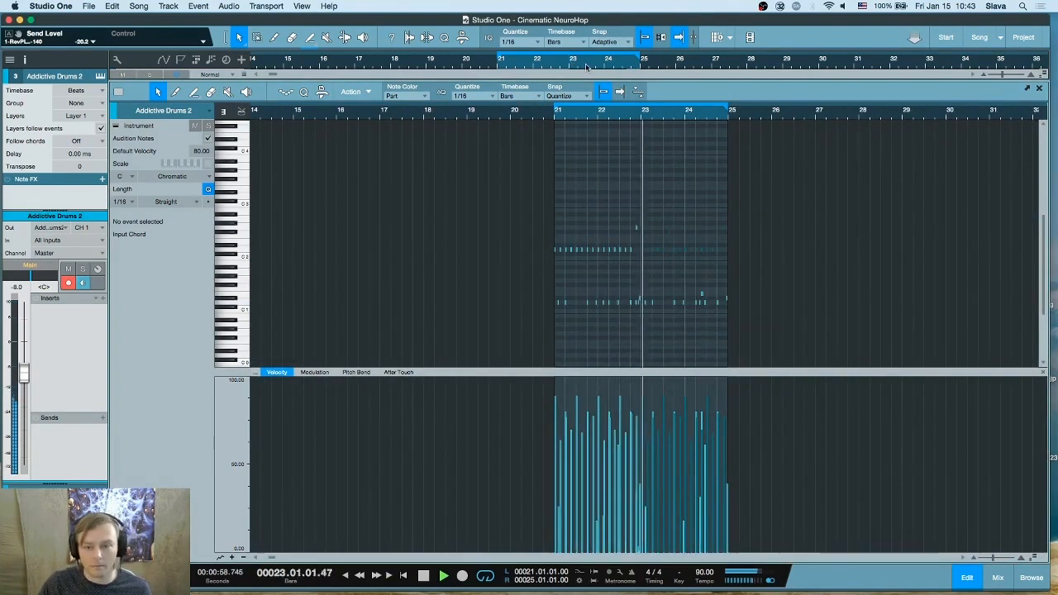
left_click_drag(680, 115, 661, 141)
left_click(497, 112)
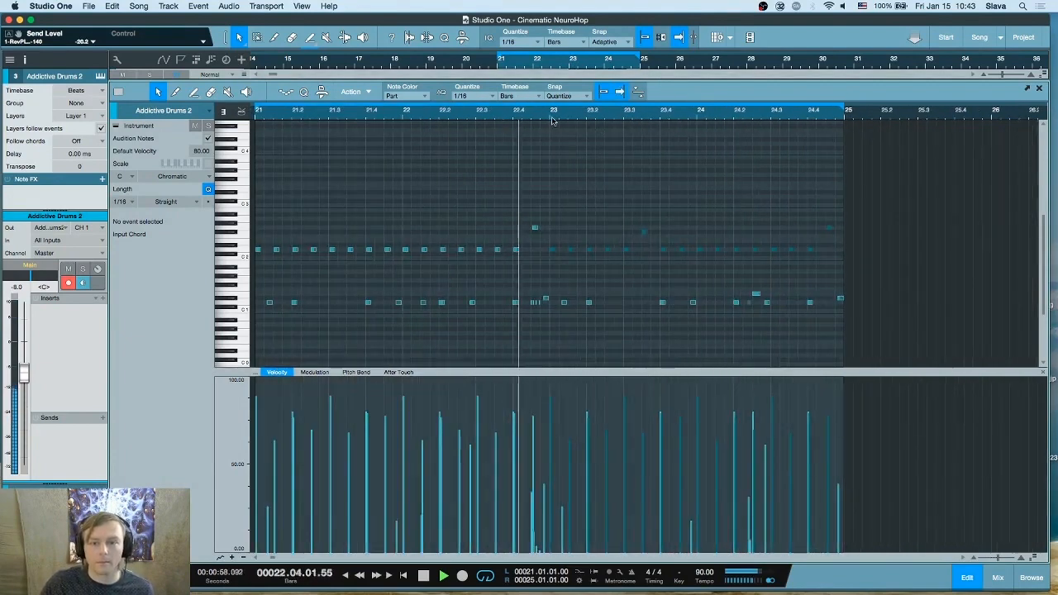
left_click_drag(563, 113, 567, 145)
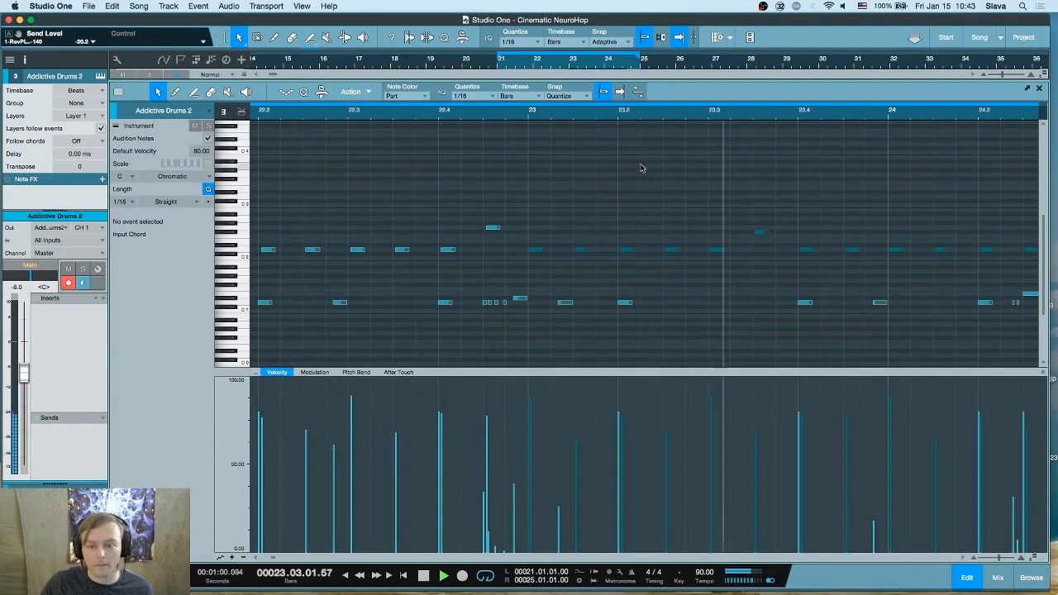
key("space")
key("space")
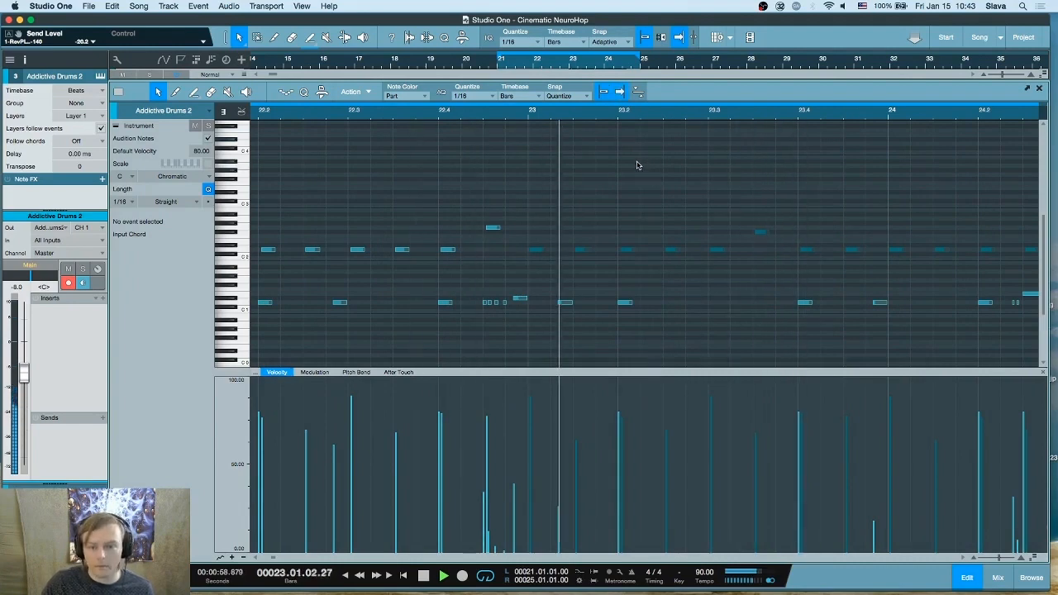
key("space")
double_click(666, 298)
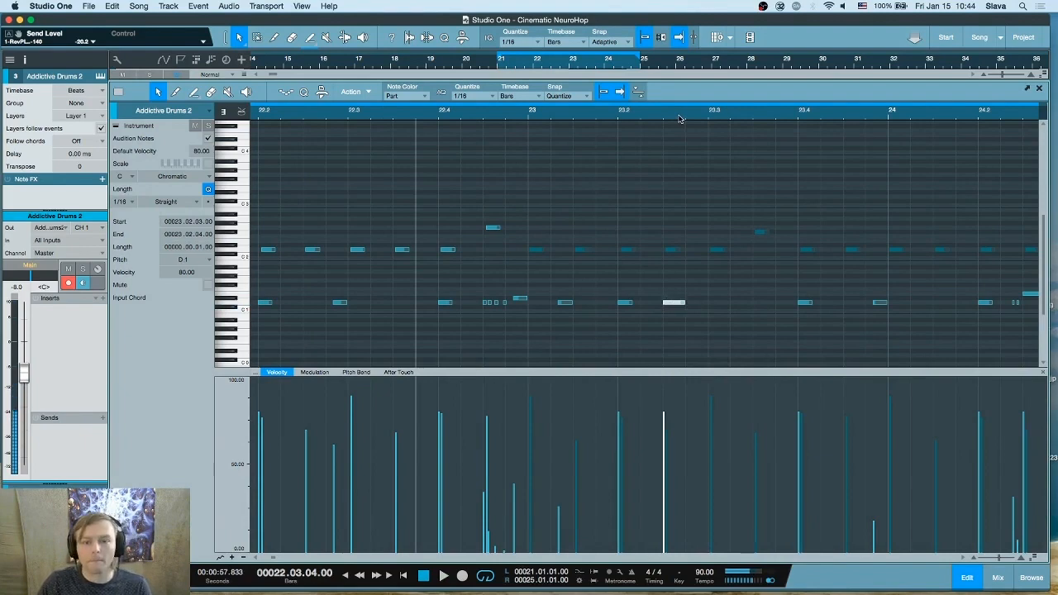
key("Down")
key("Down")
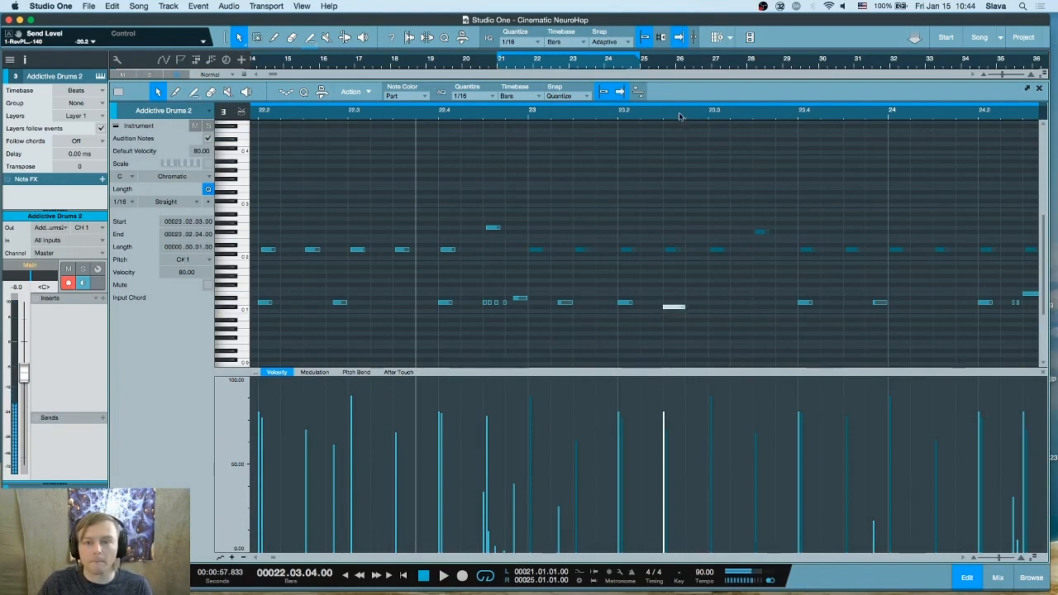
left_click_drag(681, 115, 676, 234)
key("Up")
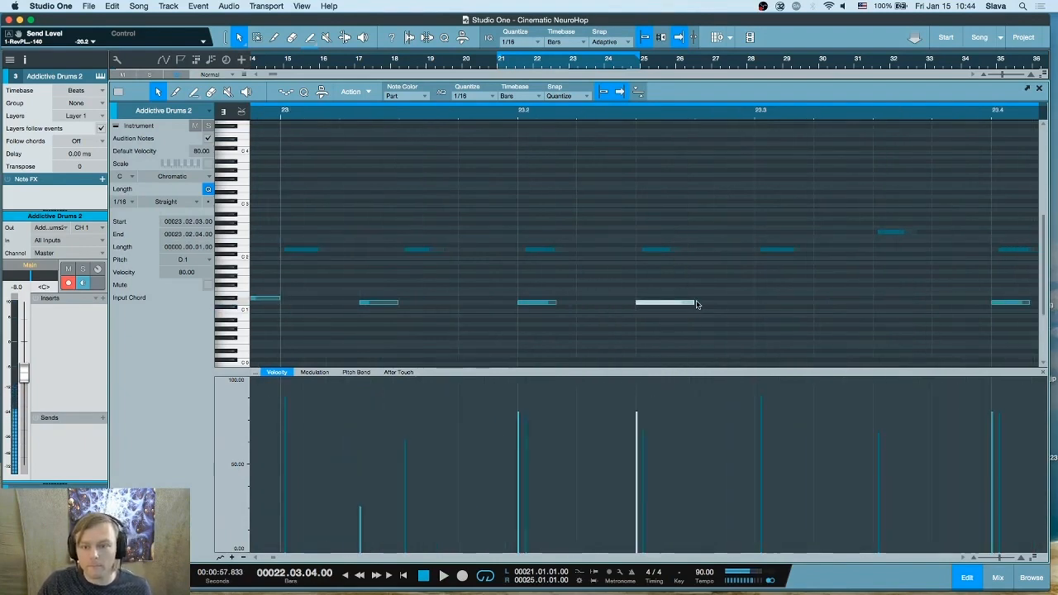
left_click_drag(696, 305, 622, 311)
key("d")
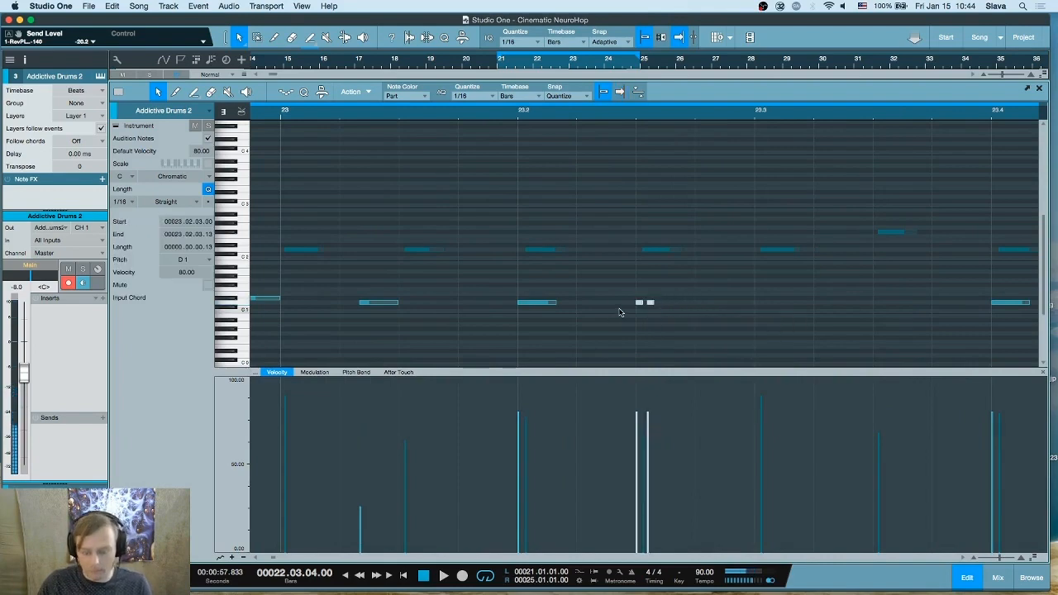
key("Delete")
- Copy the four-note snare roll at 22.04.03 and paste it at 23.02.03.00
left_click_drag(459, 115, 470, 114)
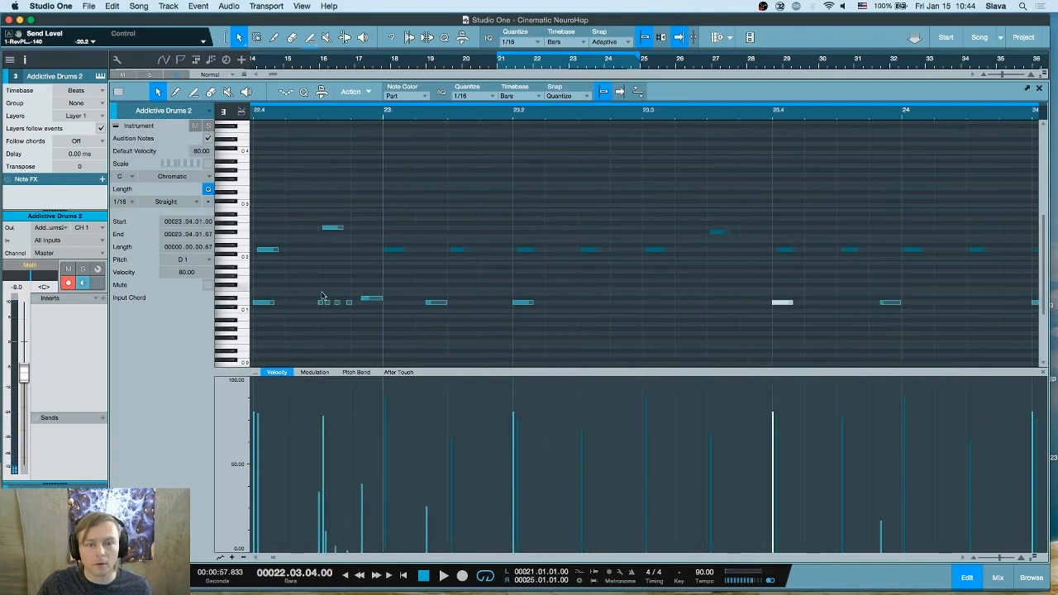
left_click_drag(318, 282, 356, 308)
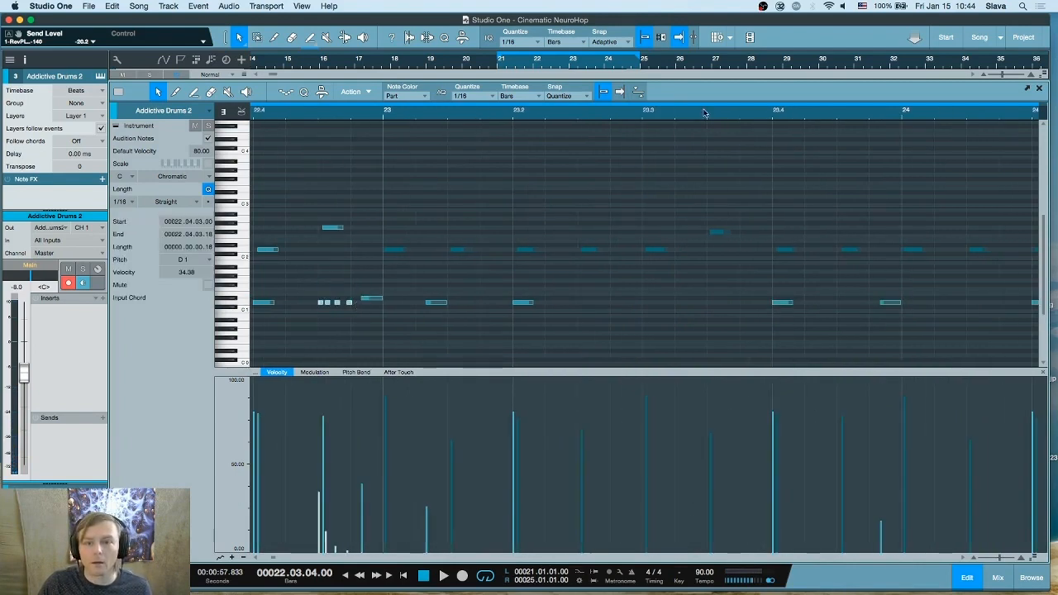
left_click_drag(704, 113, 578, 135)
key("space")
key("space")
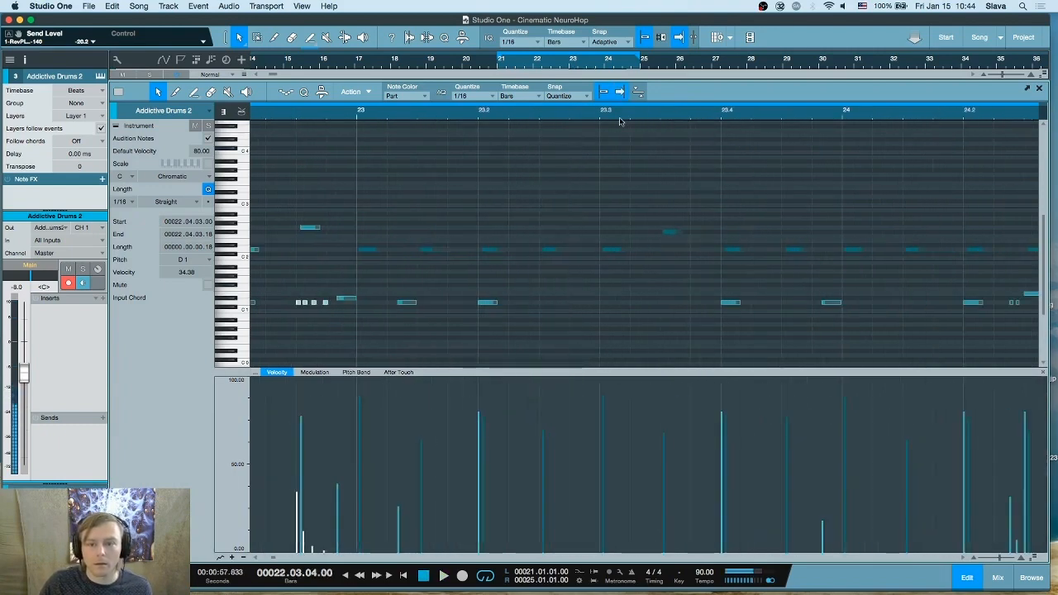
key("space")
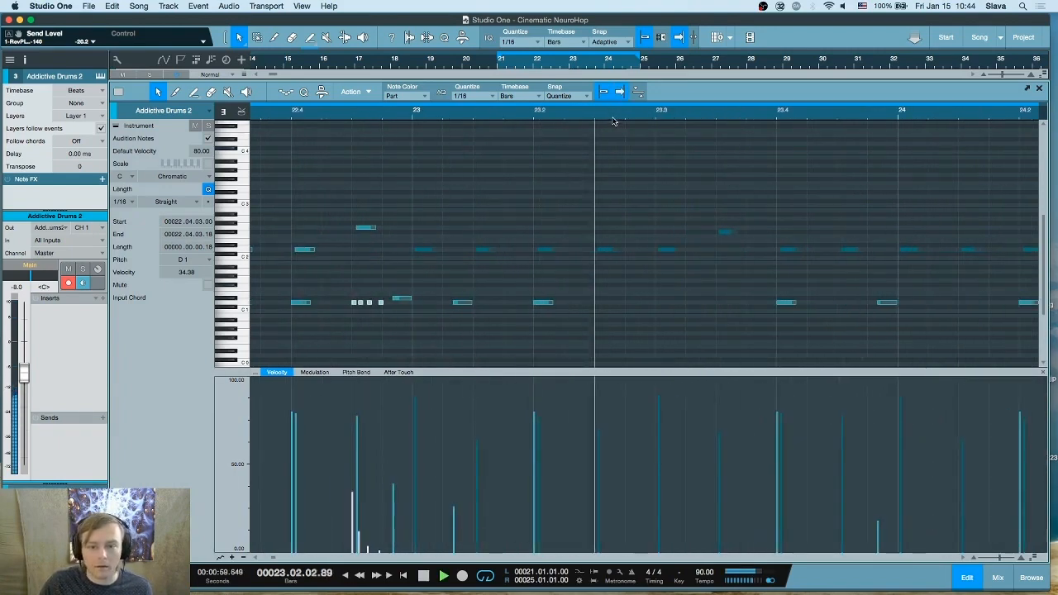
key("space")
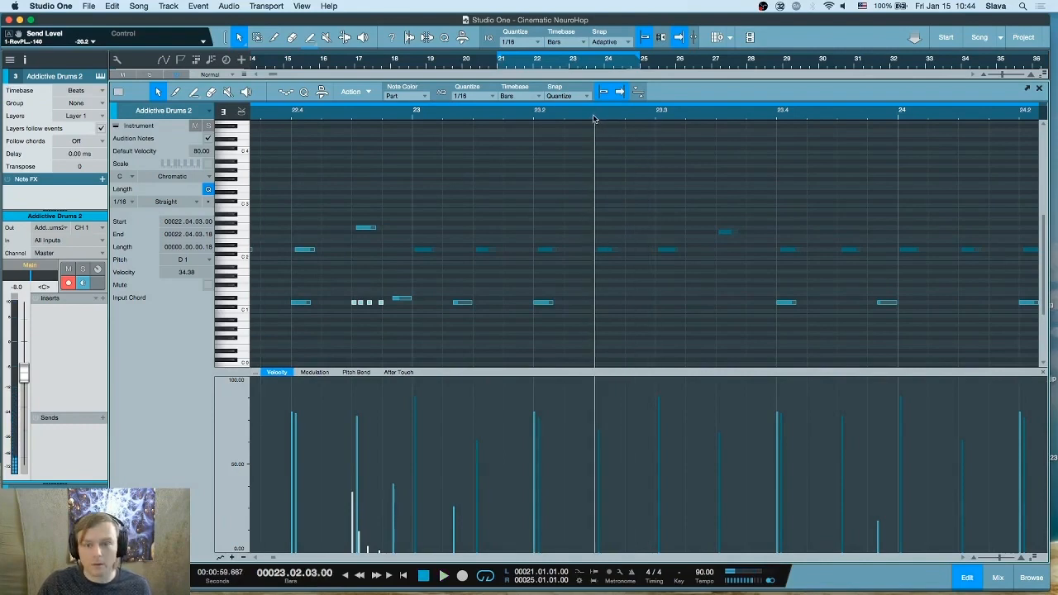
key("super+v")
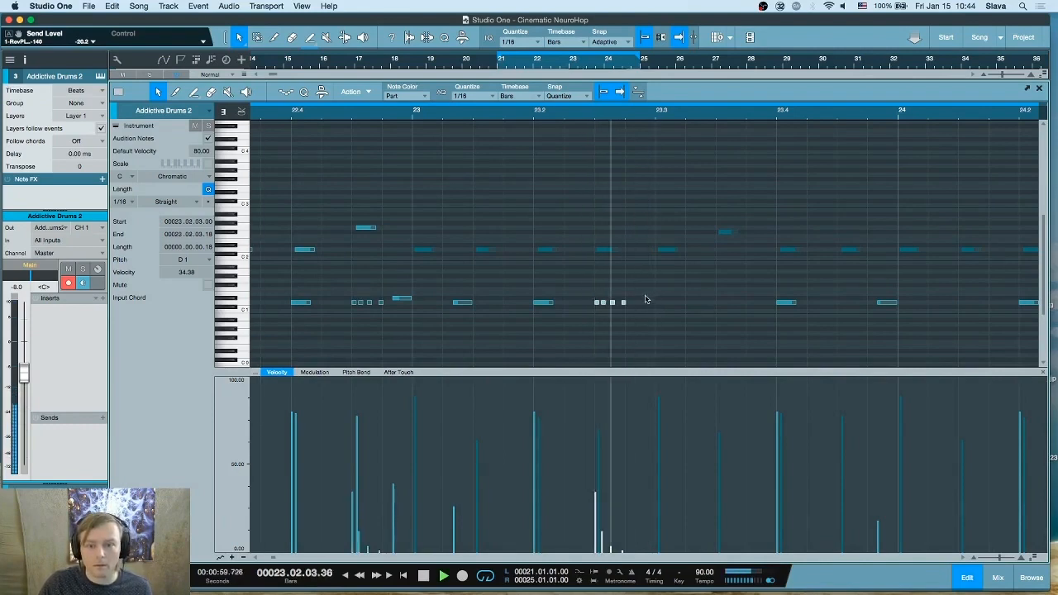
- Delete the fourth note of the pasted roll at 23.02.03 and audition the remaining notes
left_click_drag(656, 293, 618, 309)
left_click(653, 306)
left_click(624, 303)
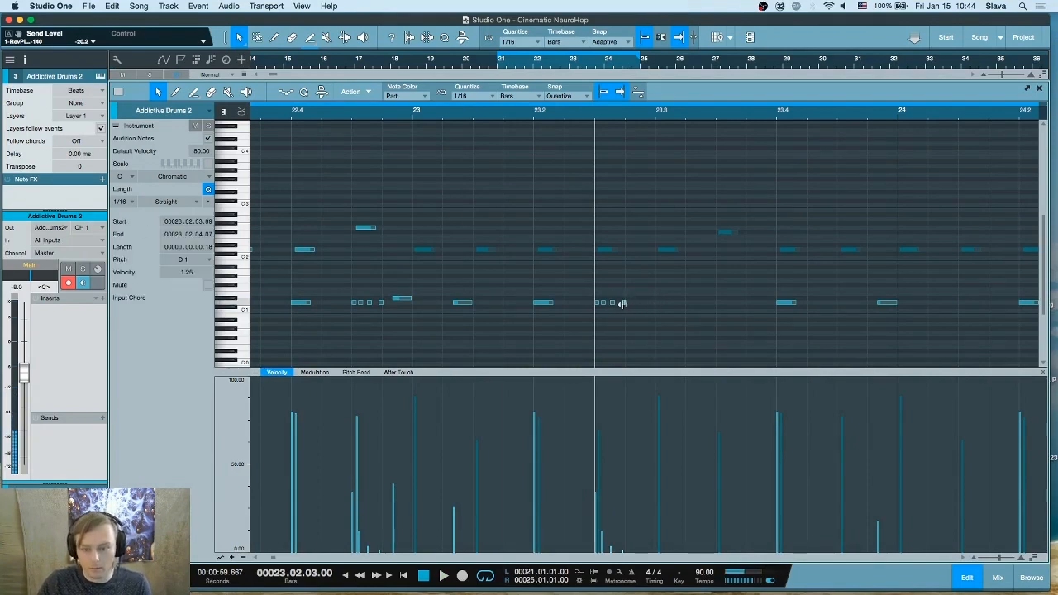
key("Delete")
key("space")
key("space")
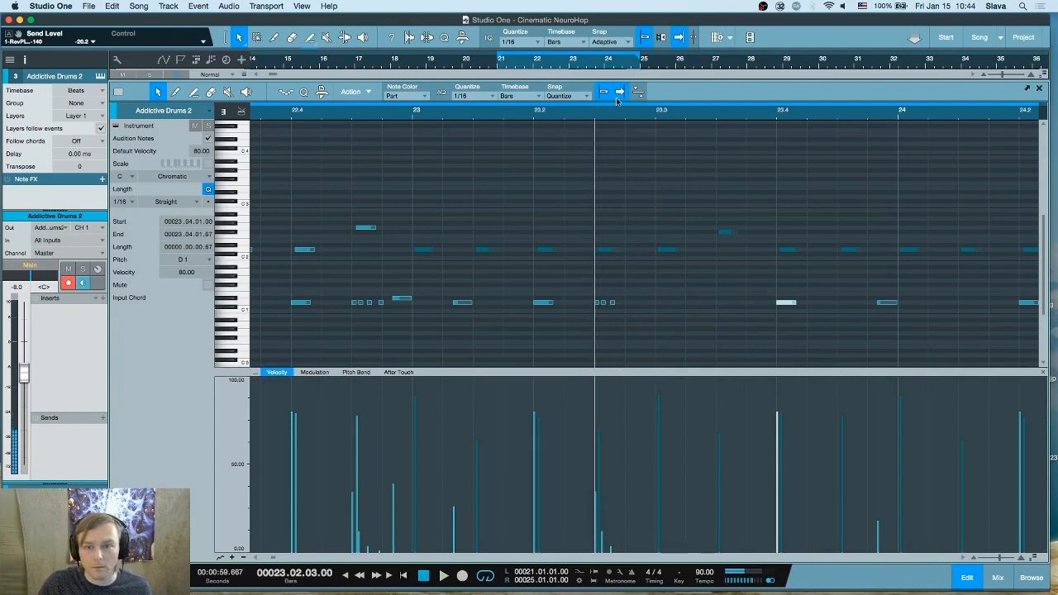
- Add a D1 note at 23.02.03.82 after the three roll notes and shorten it to end at 23.02.04.01
scroll(629, 295, "up", 2)
left_click(618, 304)
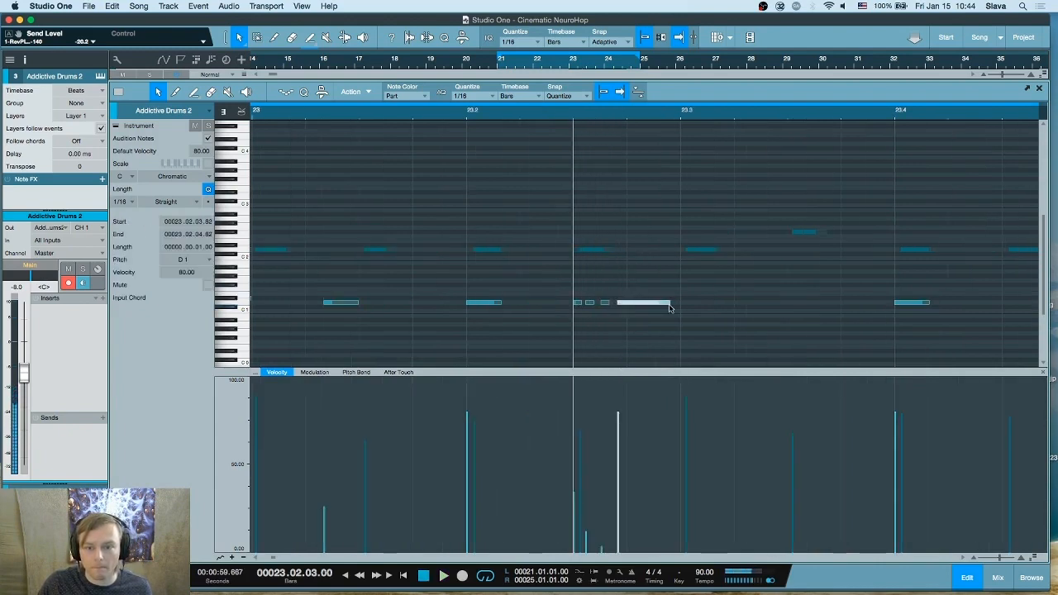
left_click_drag(669, 307, 626, 305)
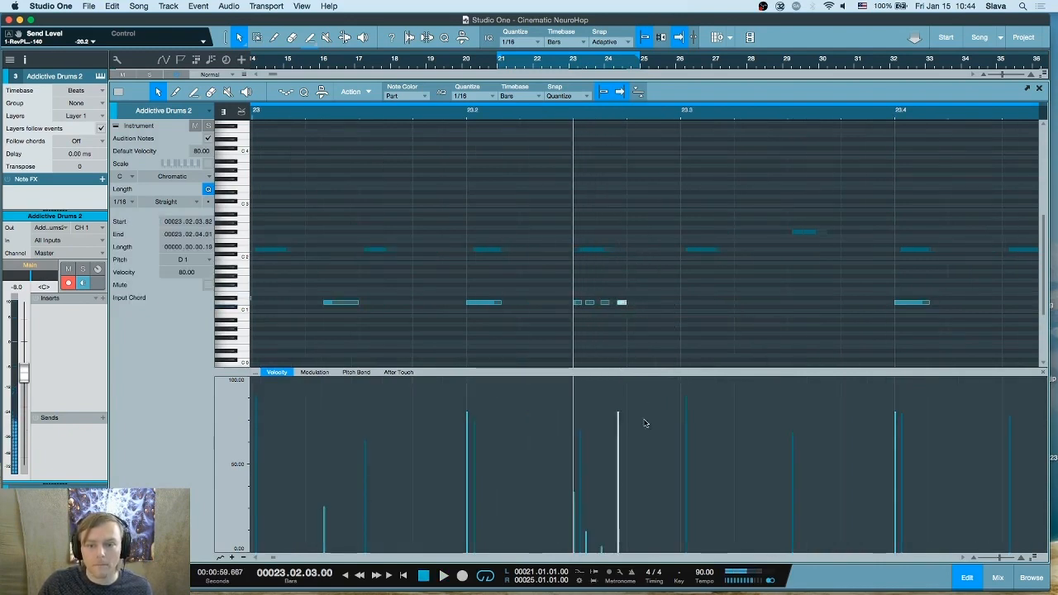
- Lower the velocity of the fourth roll note at 23.02.03.82 to 0.79 and audition the roll
left_click_drag(618, 423, 618, 578)
key("space")
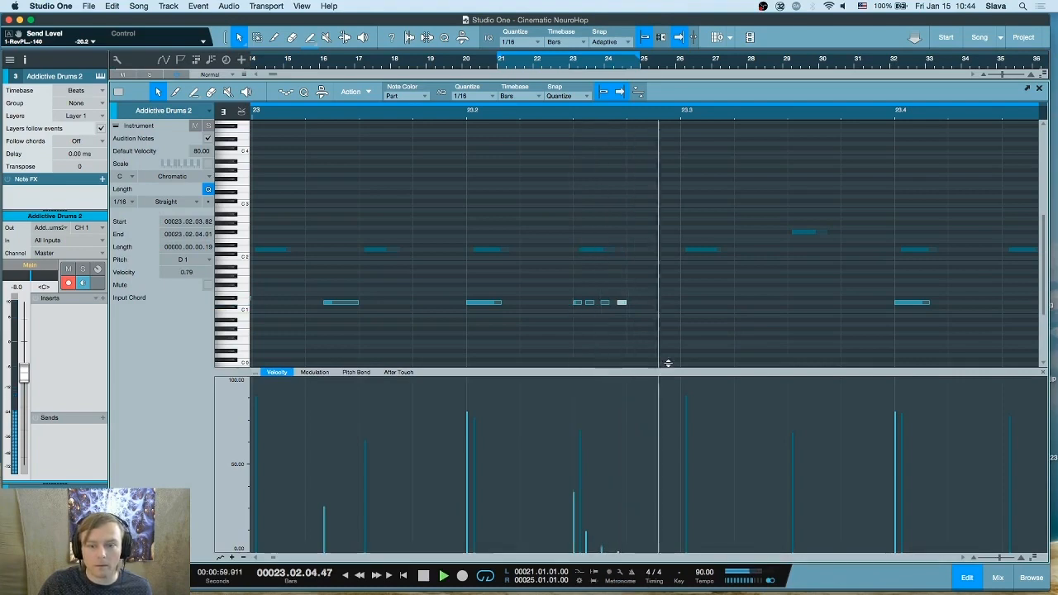
key("space")
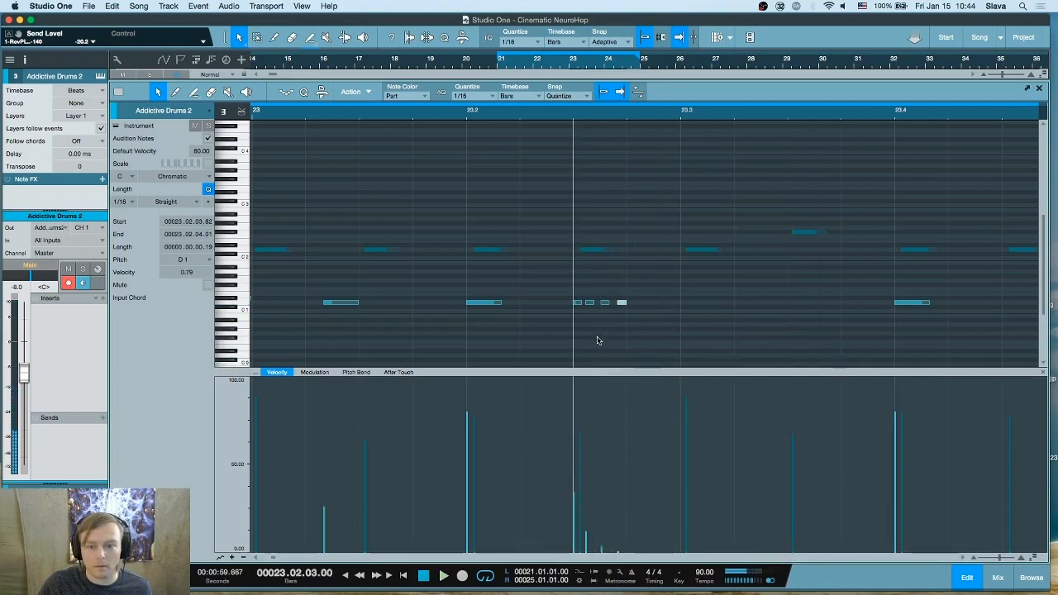
- Nudge the second note of the snare roll at 23.02.03 slightly earlier and audition the roll
left_click_drag(589, 306, 588, 303)
key("space")
key("space")
left_click(605, 303)
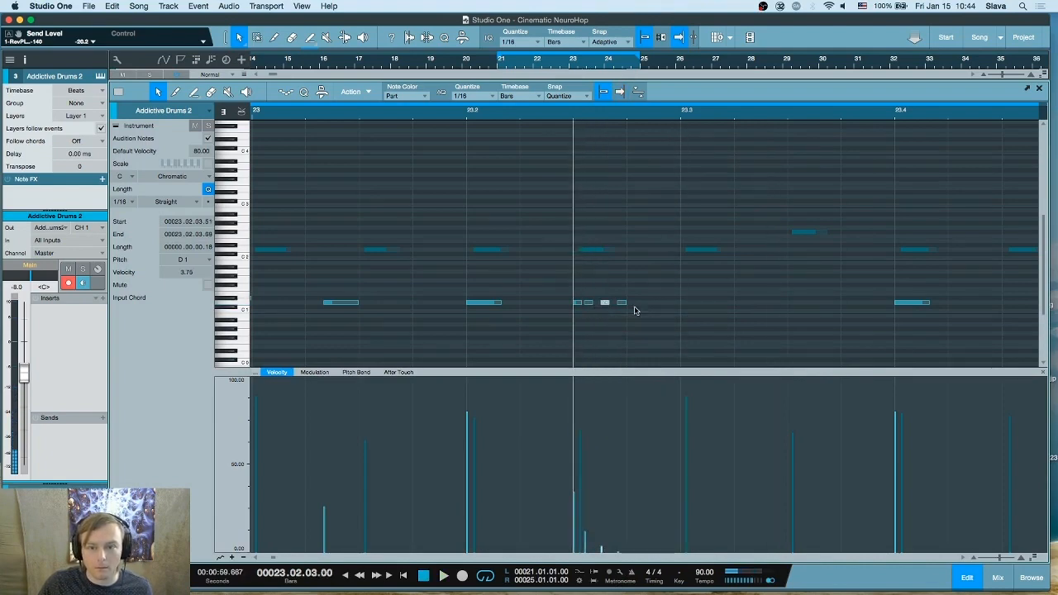
- Try moving the roll's fourth note later to 23.02.03.91 and audition it
left_click(624, 303)
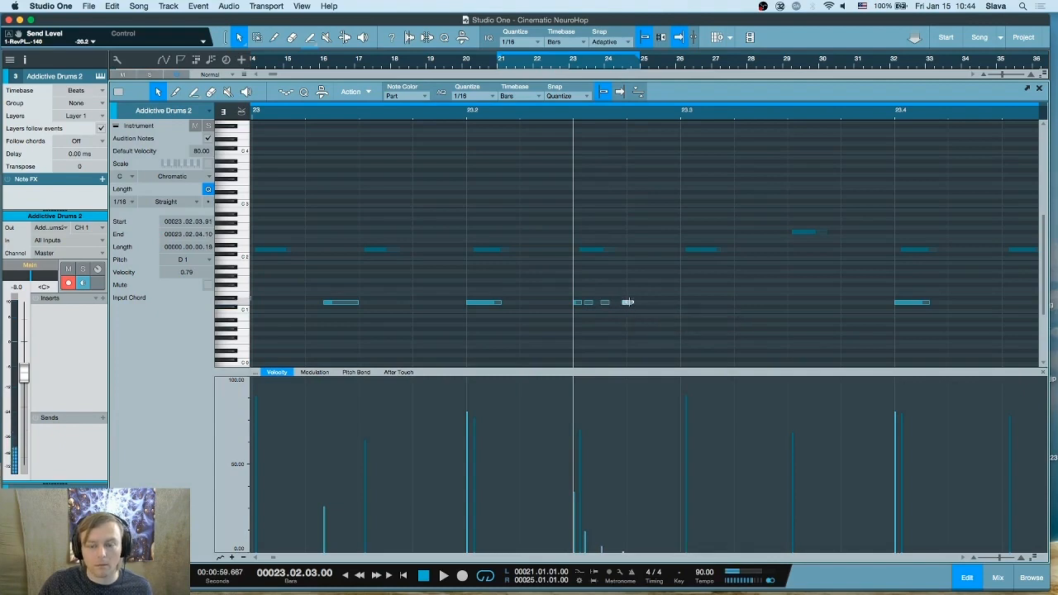
key("space")
key("space")
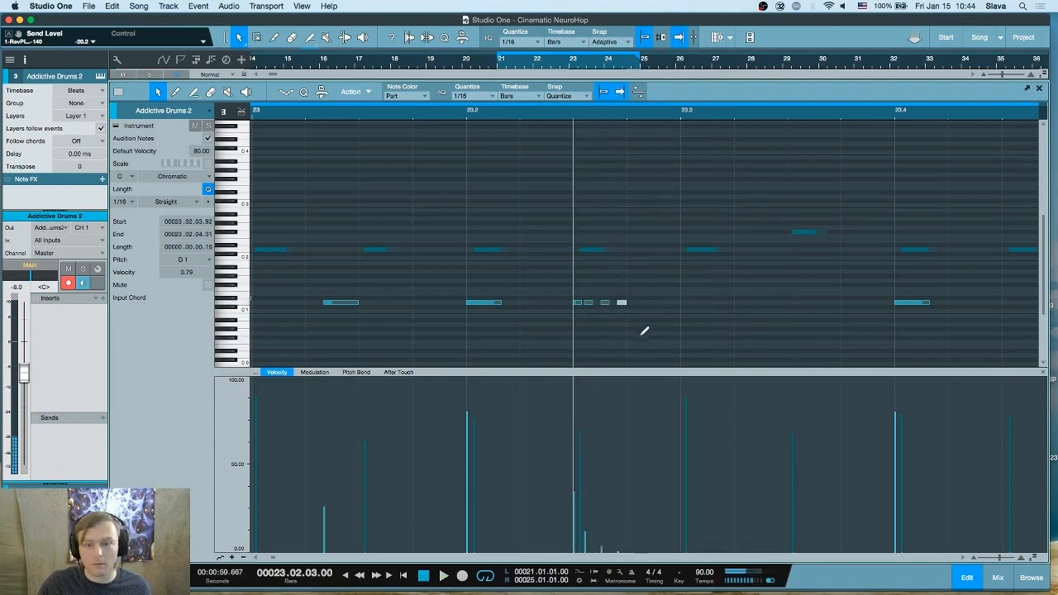
- Move the roll's third note to start at 23.02.03.44 and the fourth to 23.02.03.70, then audition the roll repeatedly
left_click(601, 303)
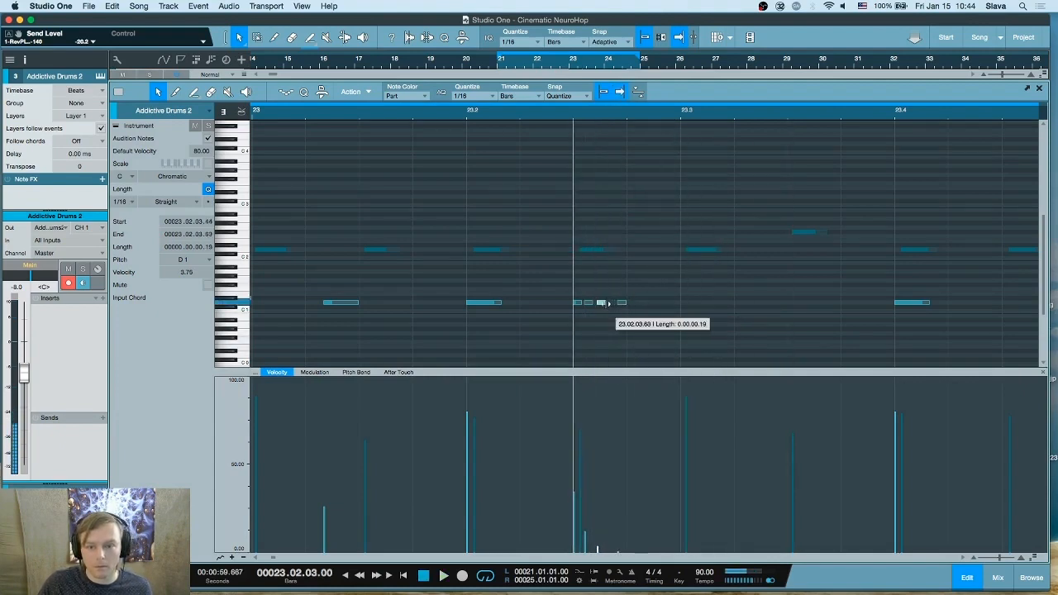
left_click_drag(623, 304, 615, 304)
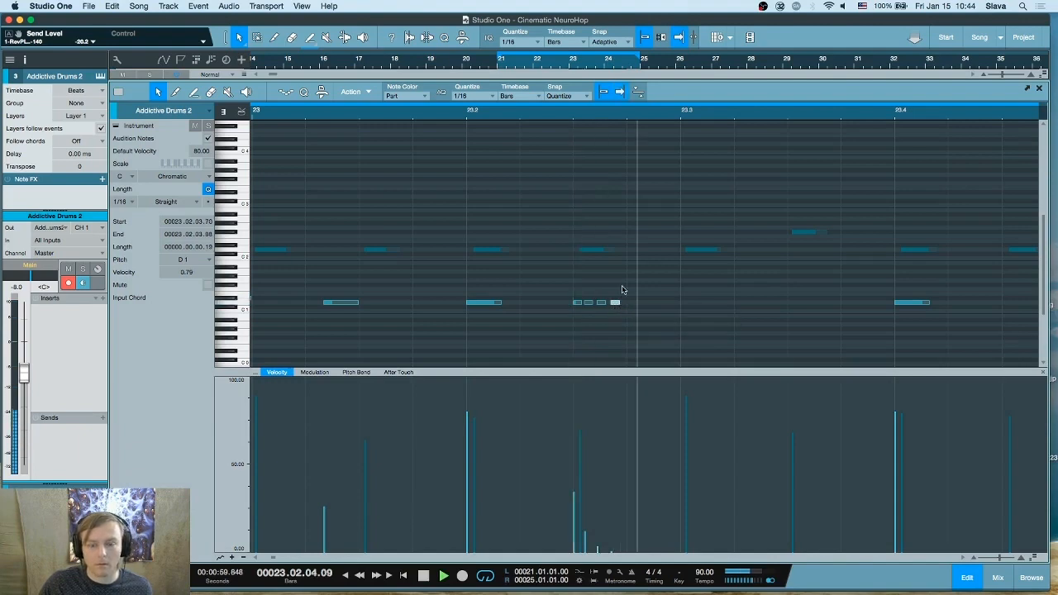
key("space")
key("space")
key("space")
key("space")
key("space")
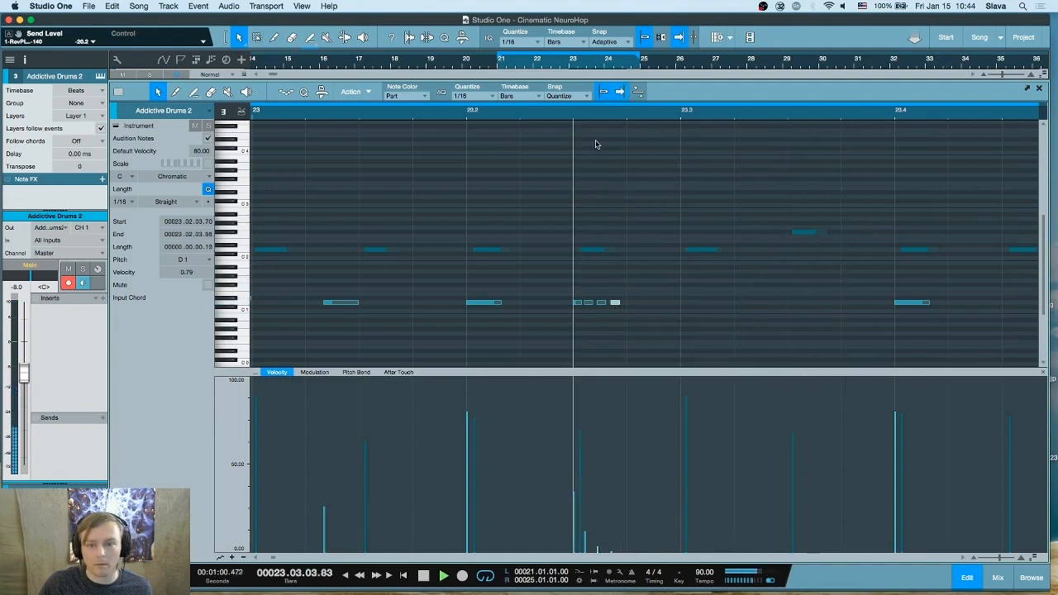
key("space")
key("space")
key("space")
key("space")
key("space")
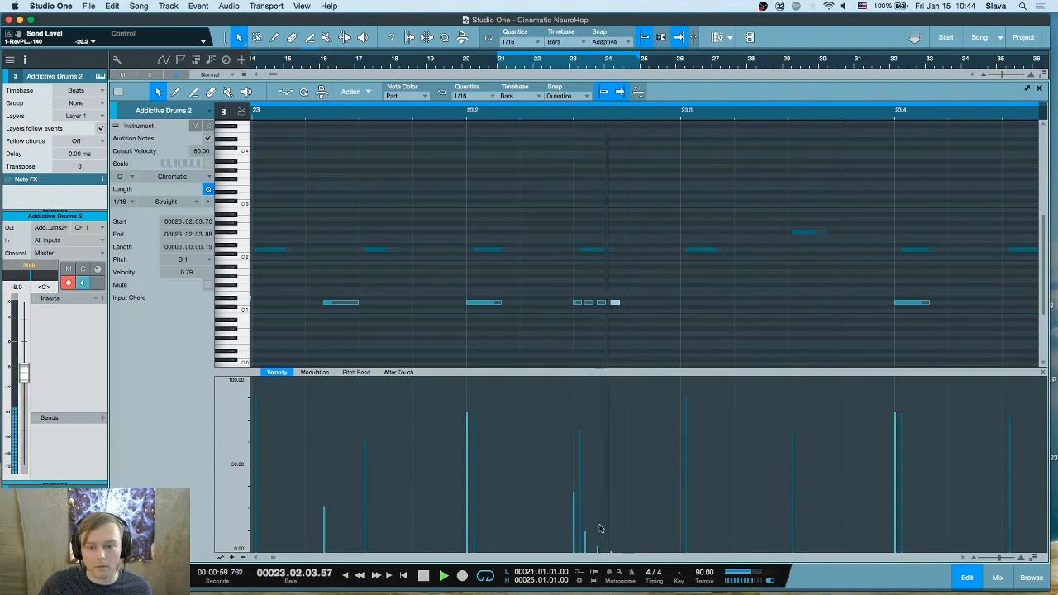
- Review the drum groove through bars 23 and 24 with the whole part in view, then stop playback
left_click_drag(654, 105, 663, 43)
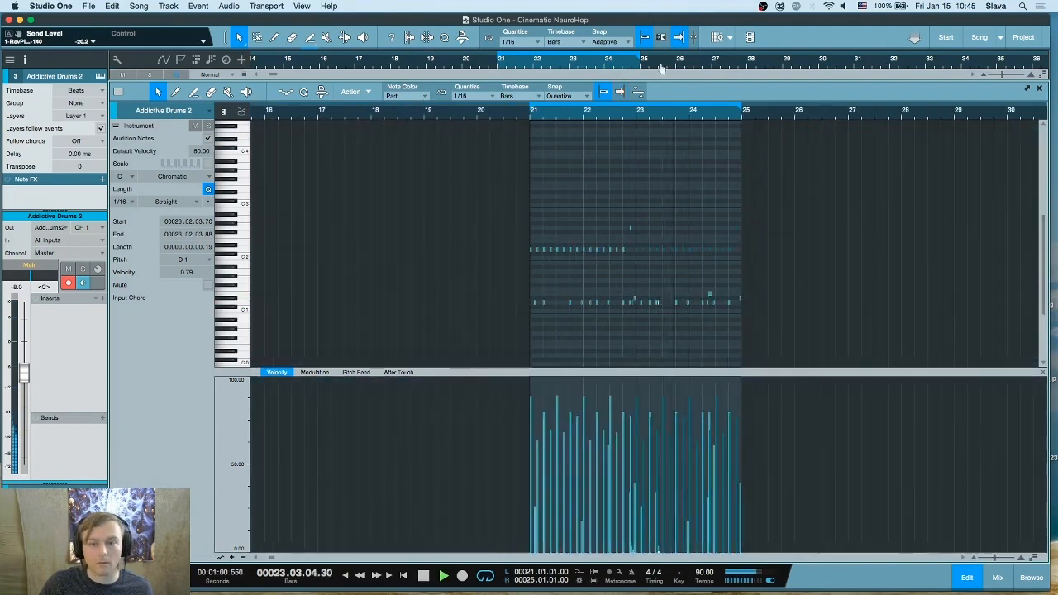
left_click(849, 161)
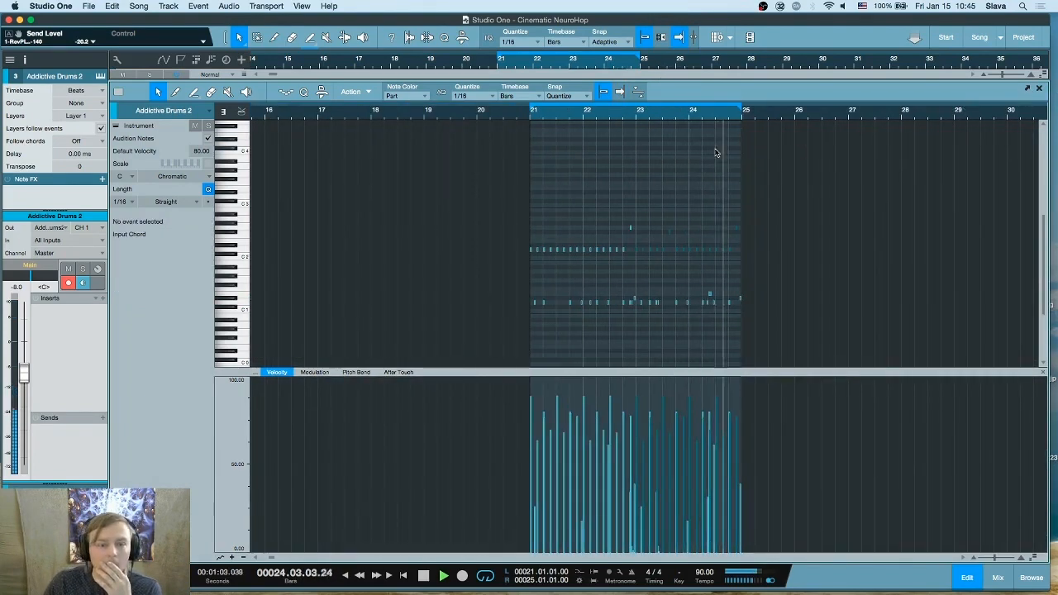
key("space")
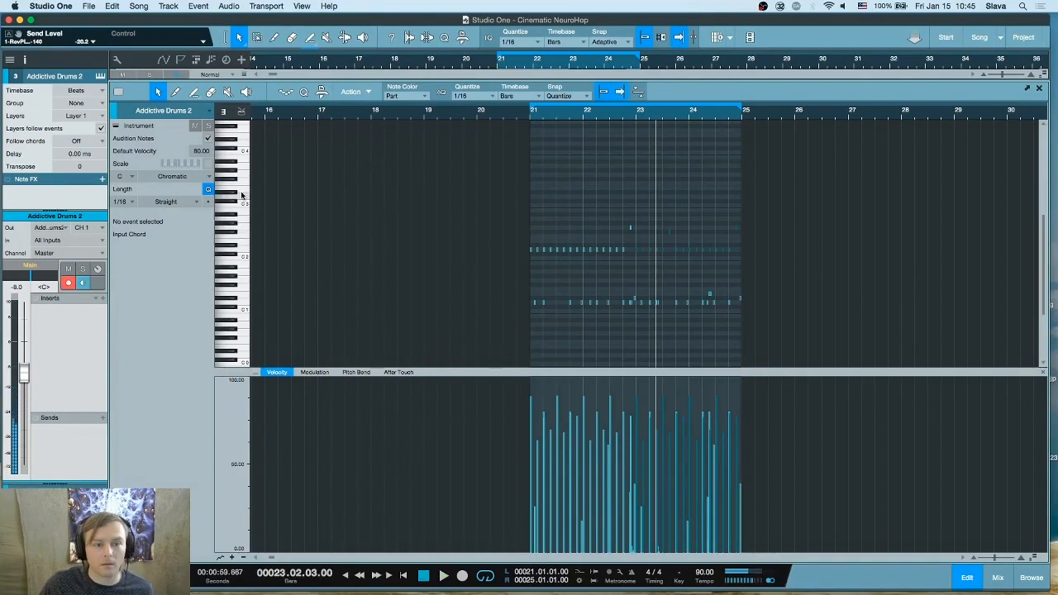
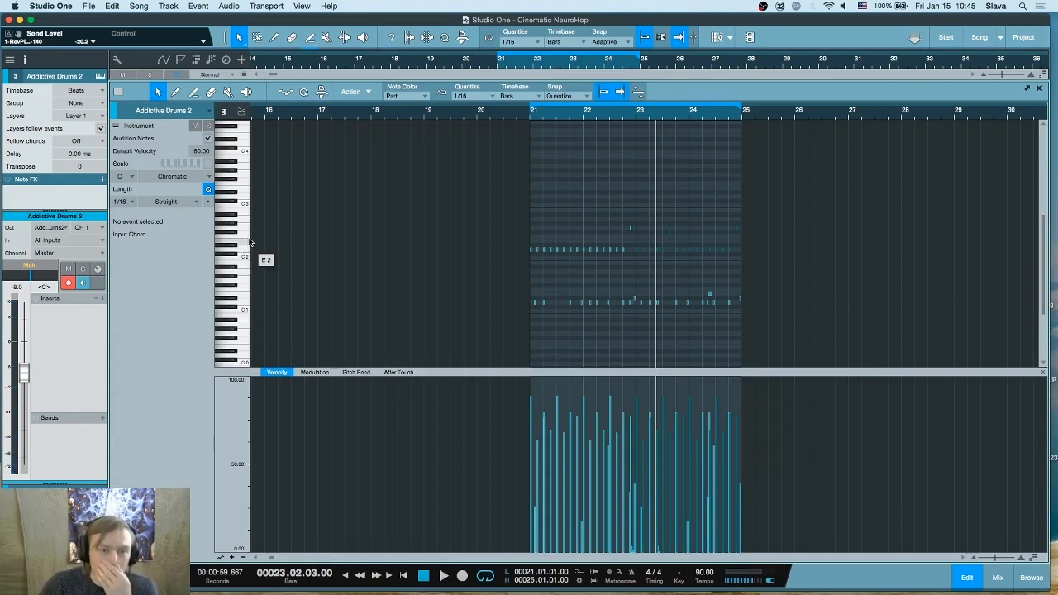
- Audition the kit sounds between C2 and C4 on the piano keyboard to choose a hit to add
left_click(243, 236)
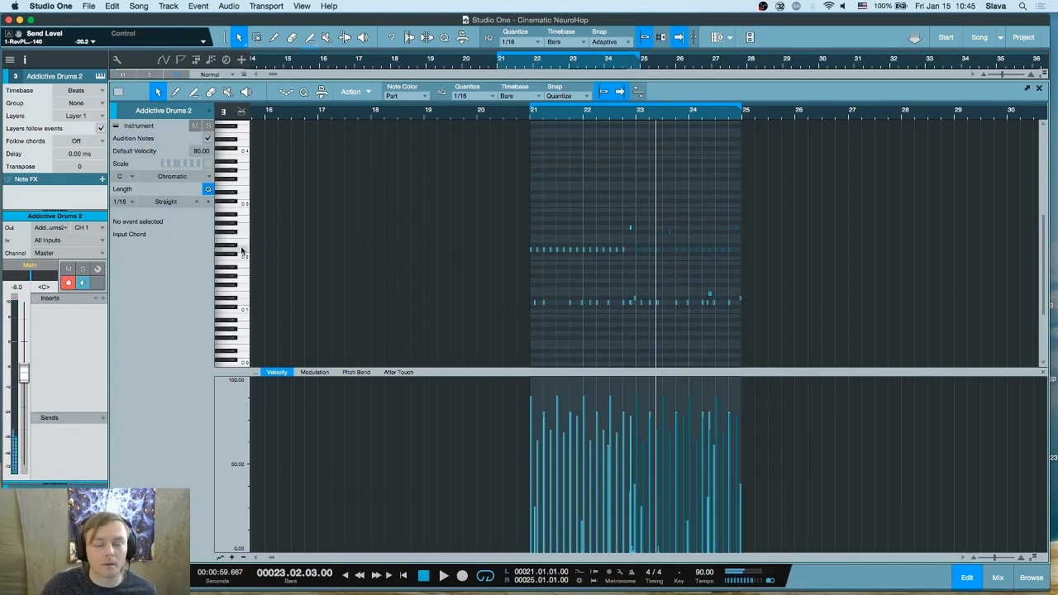
left_click(242, 249)
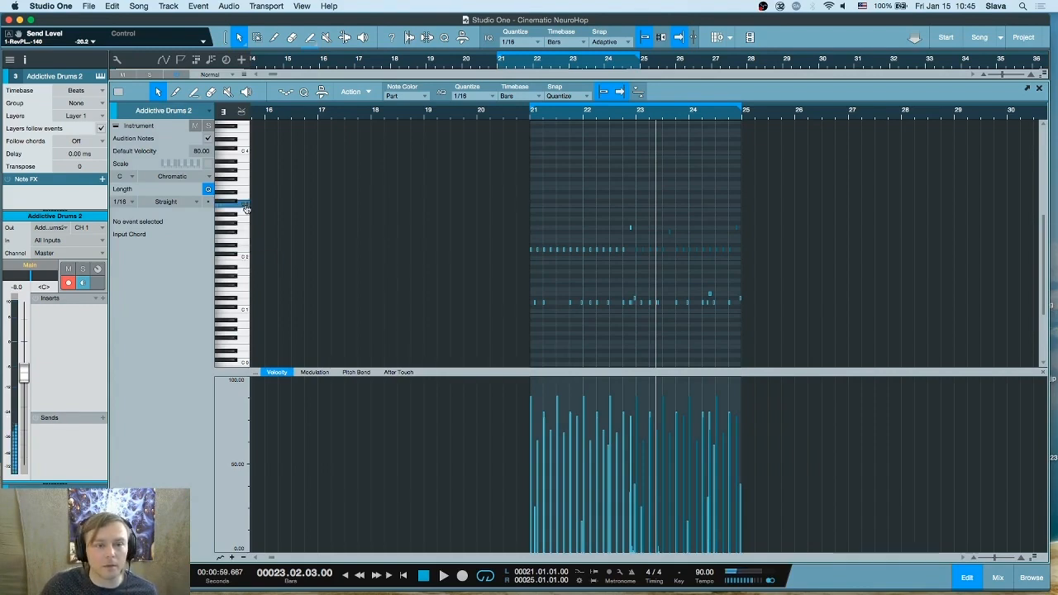
left_click(223, 238)
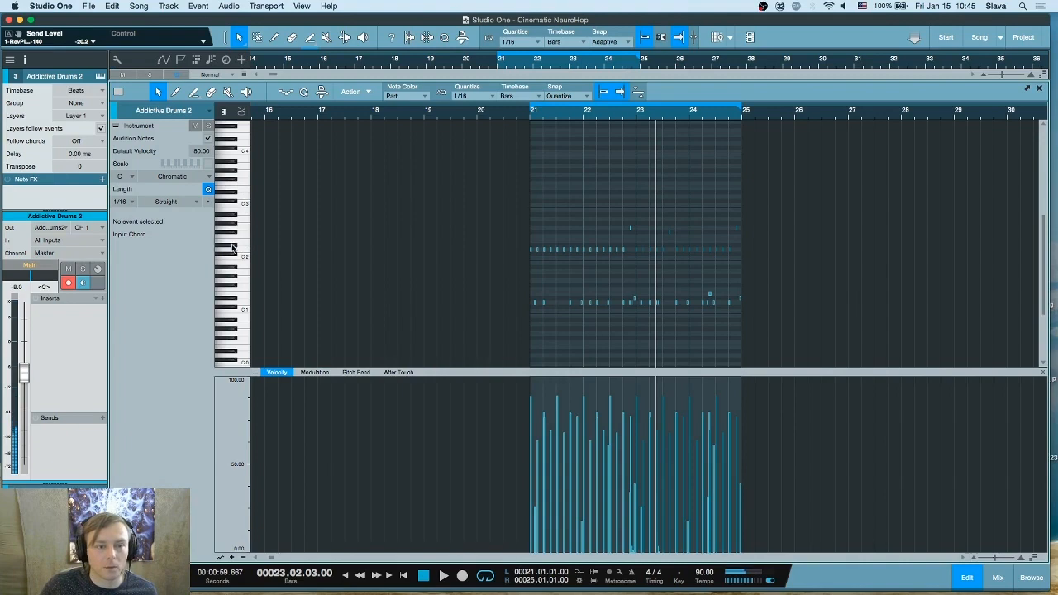
left_click(238, 235)
left_click(237, 132)
left_click(236, 153)
left_click(236, 167)
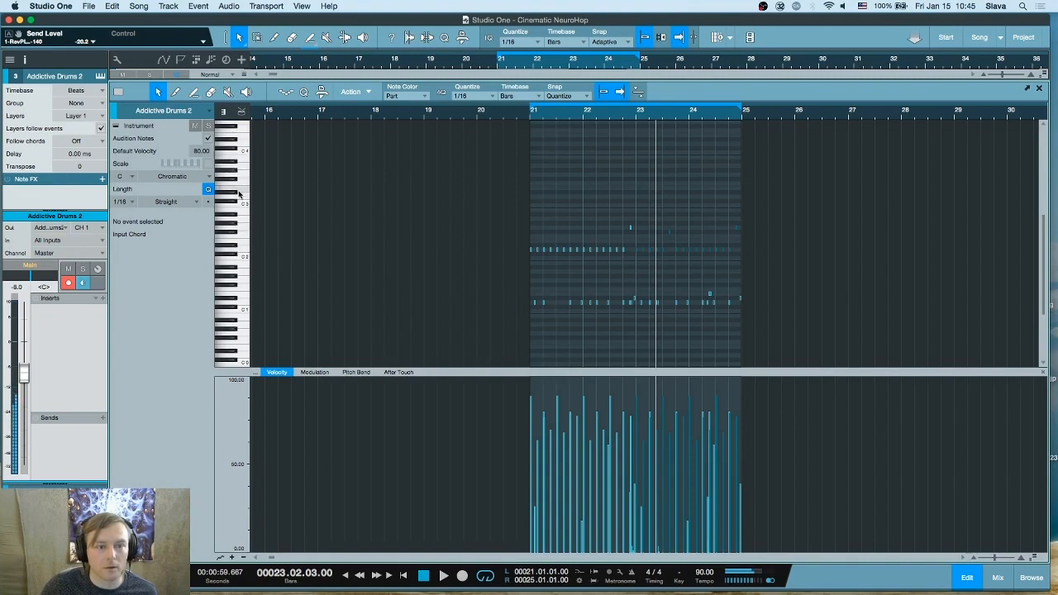
left_click(241, 199)
left_click(241, 200)
left_click(241, 200)
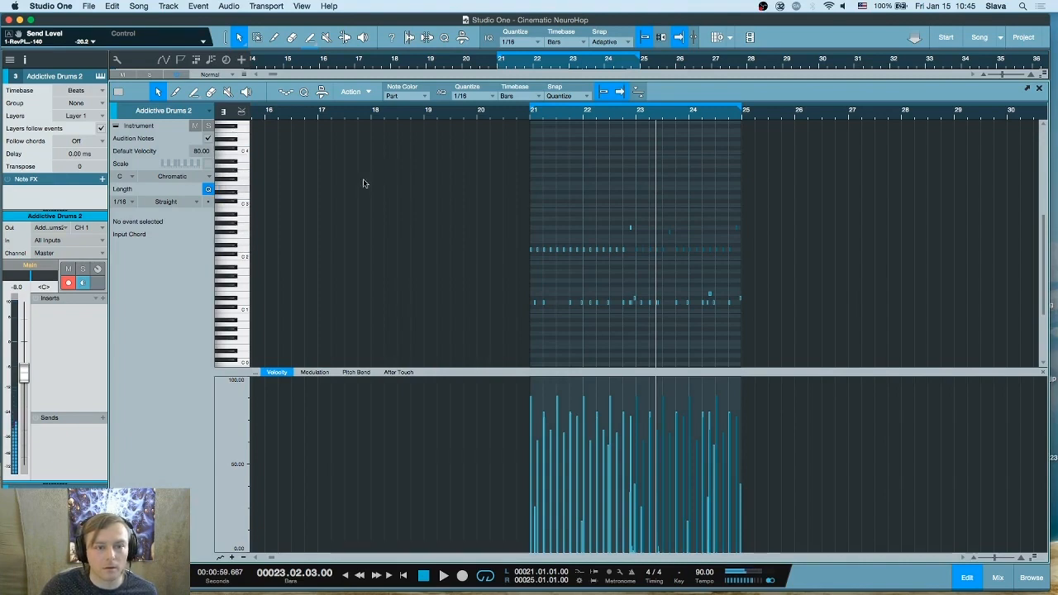
- Add a sixteenth-note hit at the start of bar 21 on E3 and audition it from there
double_click(534, 198)
scroll(546, 126, "up", 5)
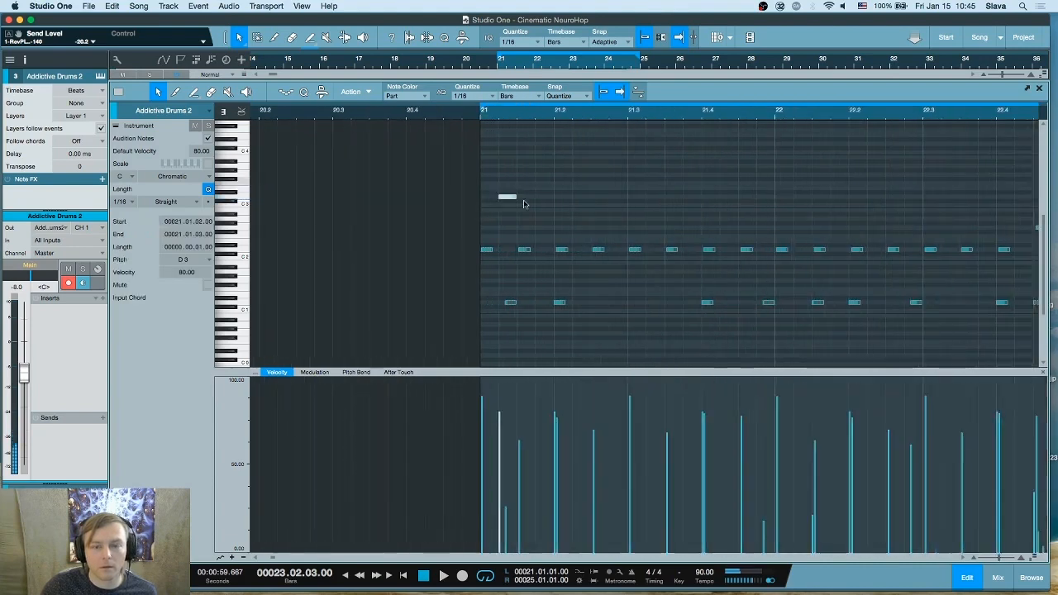
mouse_move(507, 199)
left_mouse_down()
mouse_move(489, 198)
mouse_move(493, 189)
left_mouse_up()
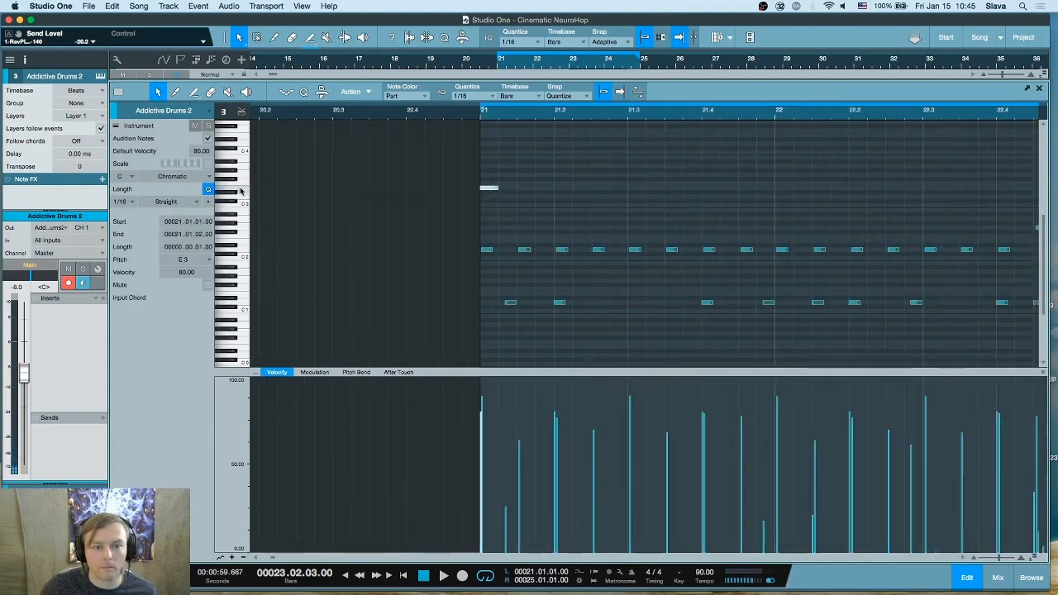
left_click(480, 111)
key("space")
left_click(476, 112)
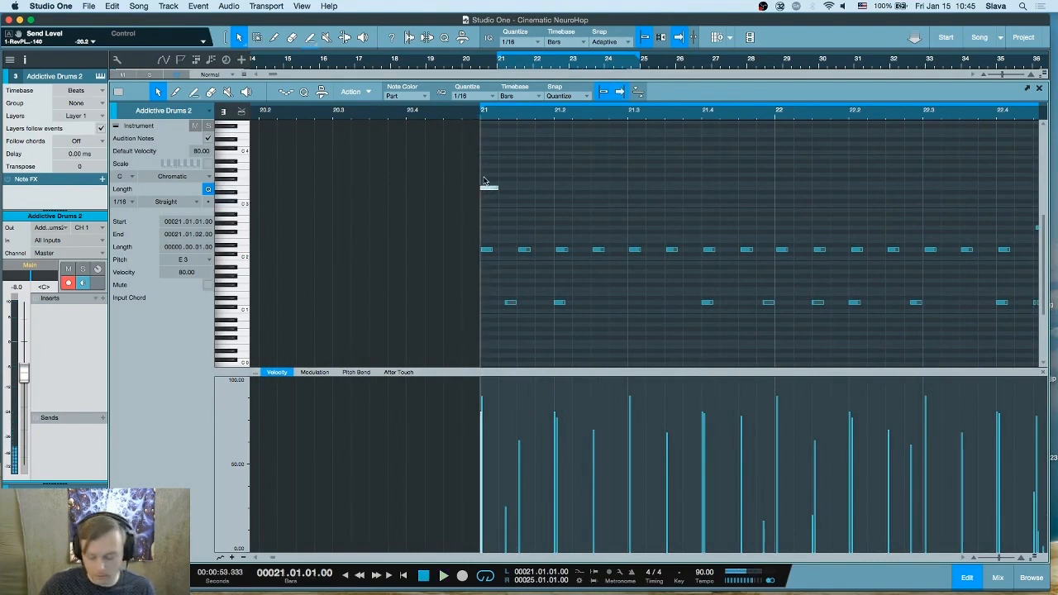
- Change the new hit at 21.01.01.00 to D3, audition it, and set its velocity to 82.81
left_click_drag(488, 186, 489, 196)
key("space")
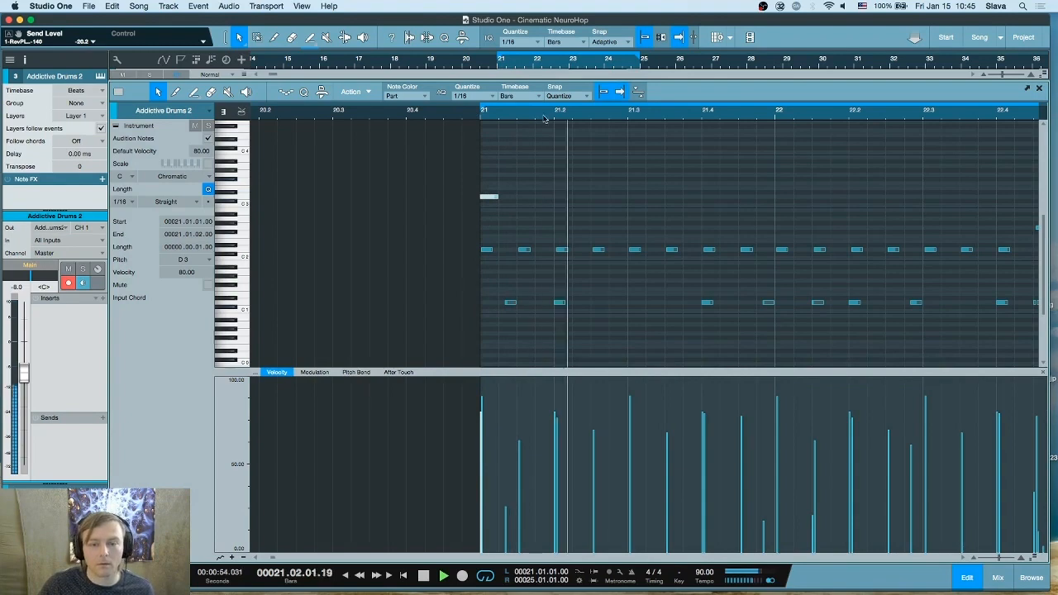
left_click_drag(532, 113, 505, 88)
key("space")
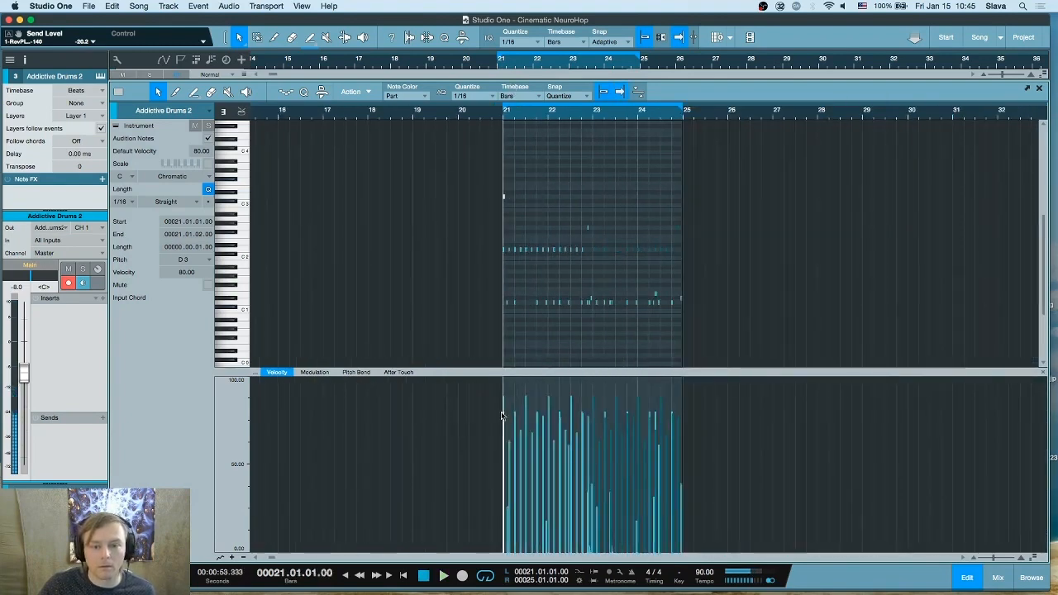
left_click_drag(502, 421, 506, 407)
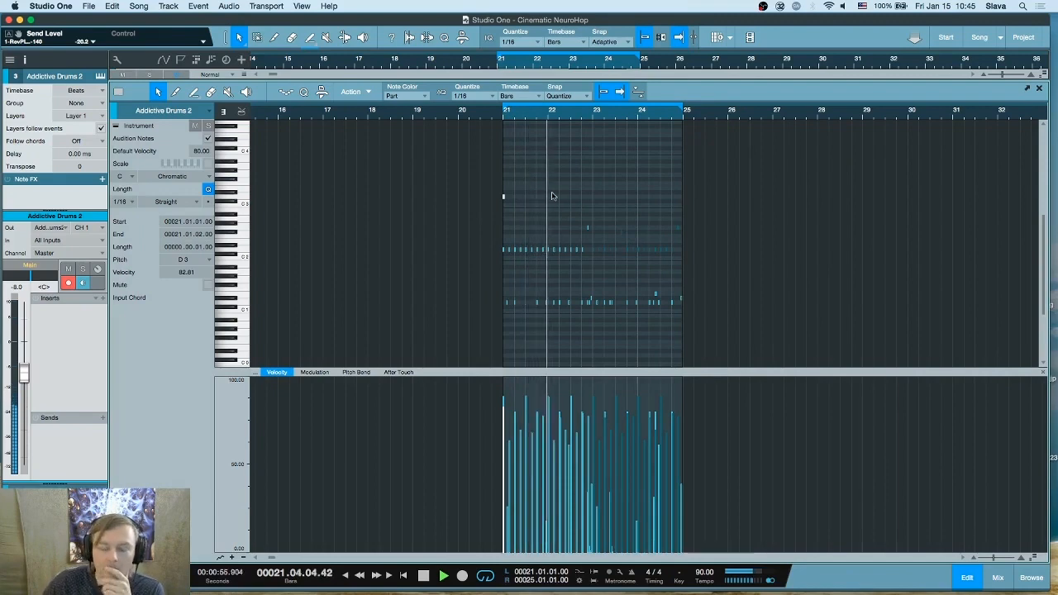
- Close the note editor and merge the two Addictive Drums 2 parts across bars 21–24 into one
left_click(1039, 90)
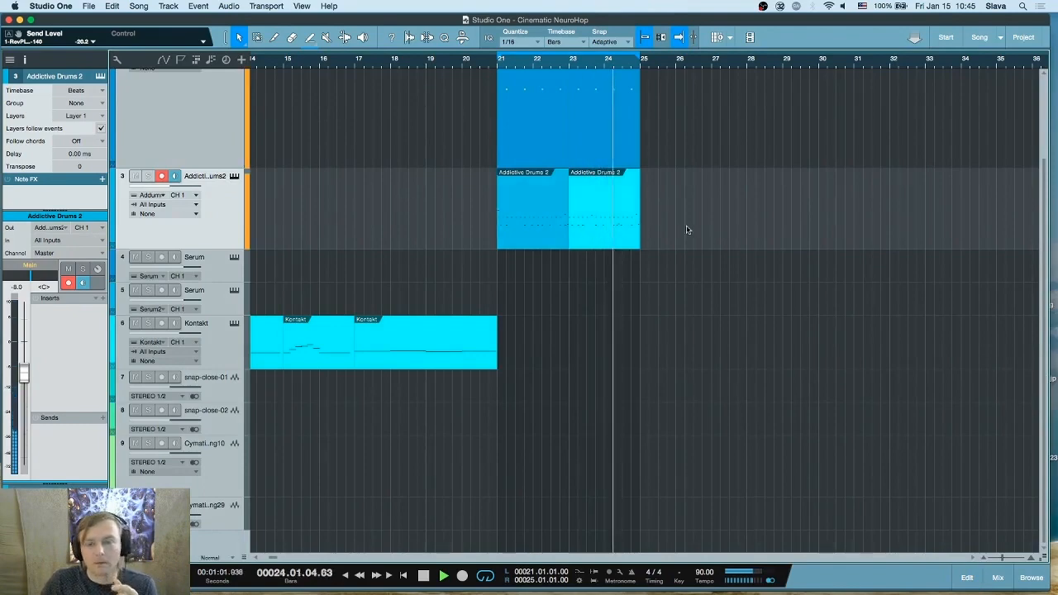
key("g")
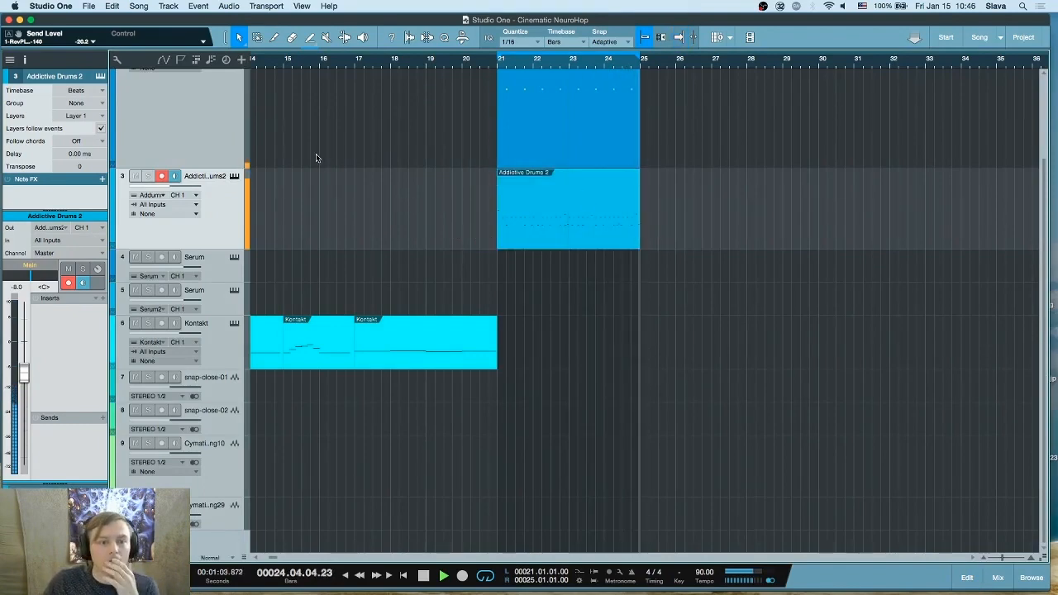
- Open the track's Addictive Drums 2 instrument, select the hi-hat channel in the kit mixer and set its fader to -14.6 dB
left_click(234, 176)
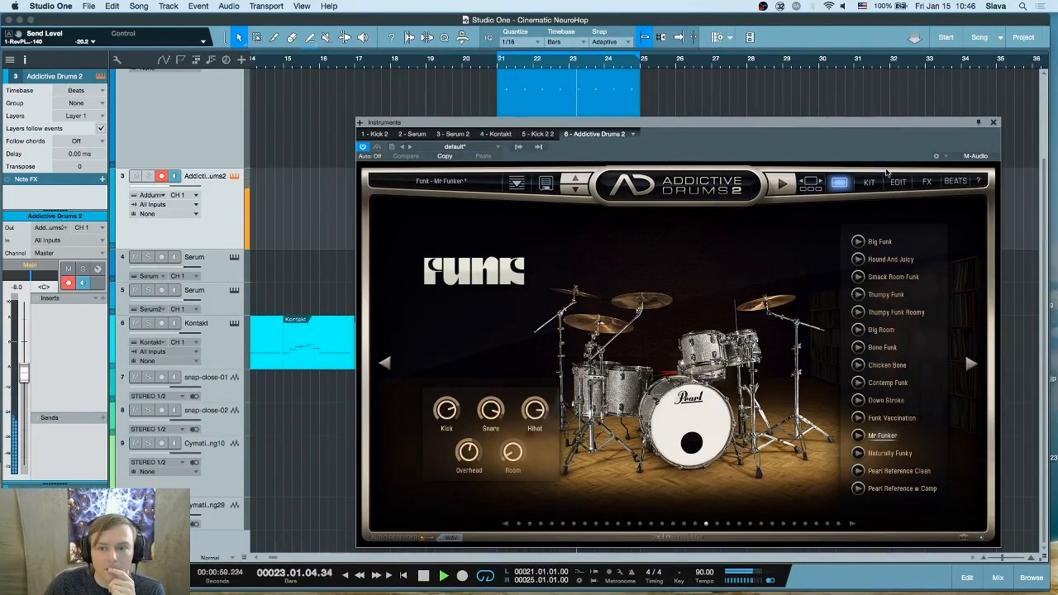
left_click(869, 181)
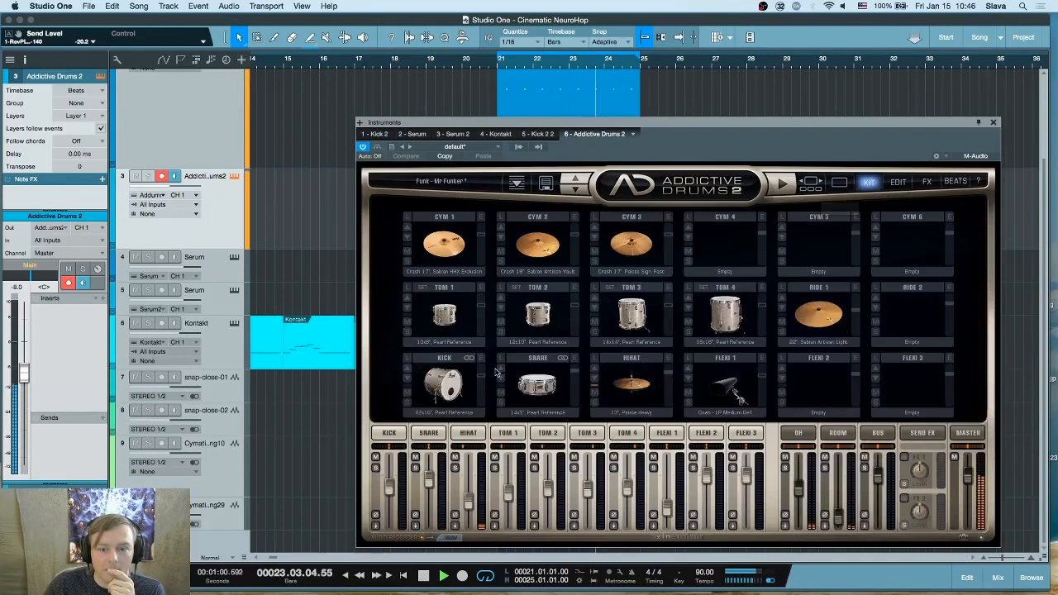
left_click(468, 433)
mouse_move(470, 503)
left_mouse_down()
mouse_move(472, 482)
mouse_move(472, 498)
left_mouse_up()
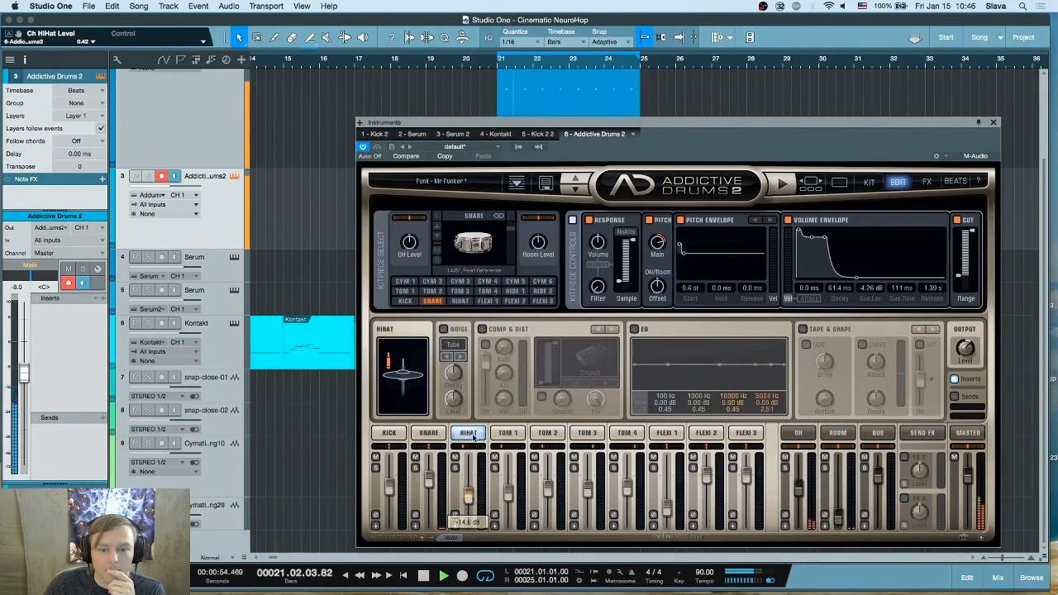
- Enable the hi-hat channel's EQ with a low cut at Q 0.71 and raise the channel fader to -9.99 dB
left_click(635, 329)
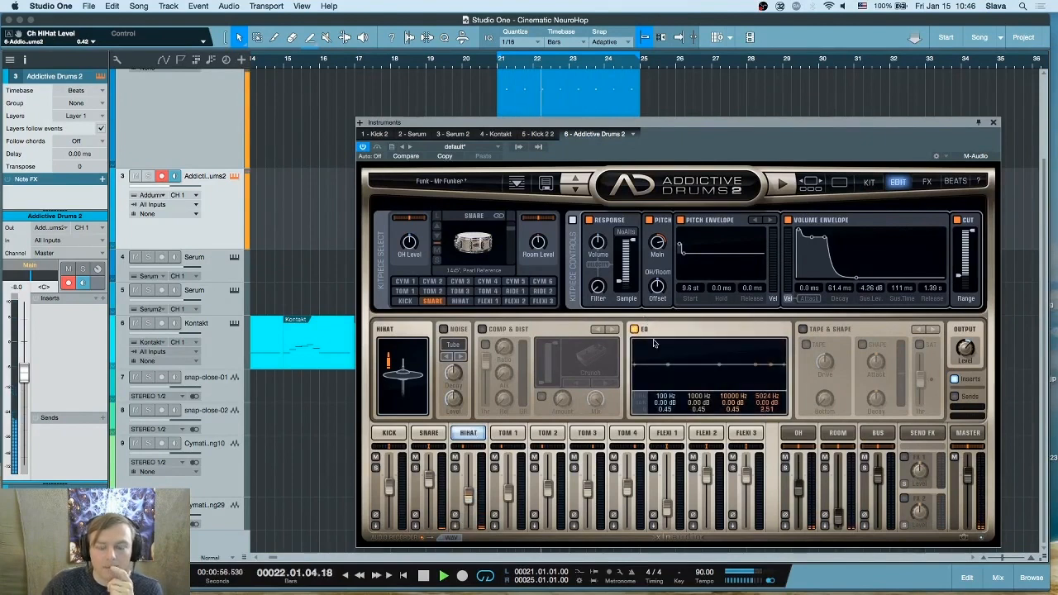
key("space")
left_click_drag(634, 367, 704, 368)
key("space")
left_click_drag(467, 495, 468, 487)
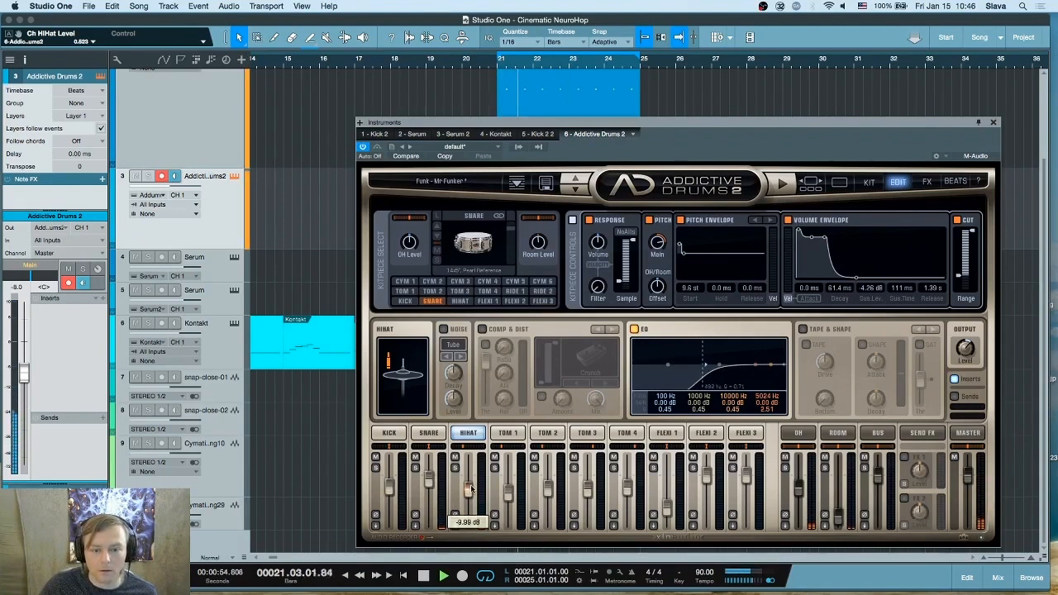
- Lower the hi-hat low cut to about 426 Hz and set the channel level to 0.467, ending on the hi-hat's kit-piece controls
left_click_drag(703, 360, 702, 363)
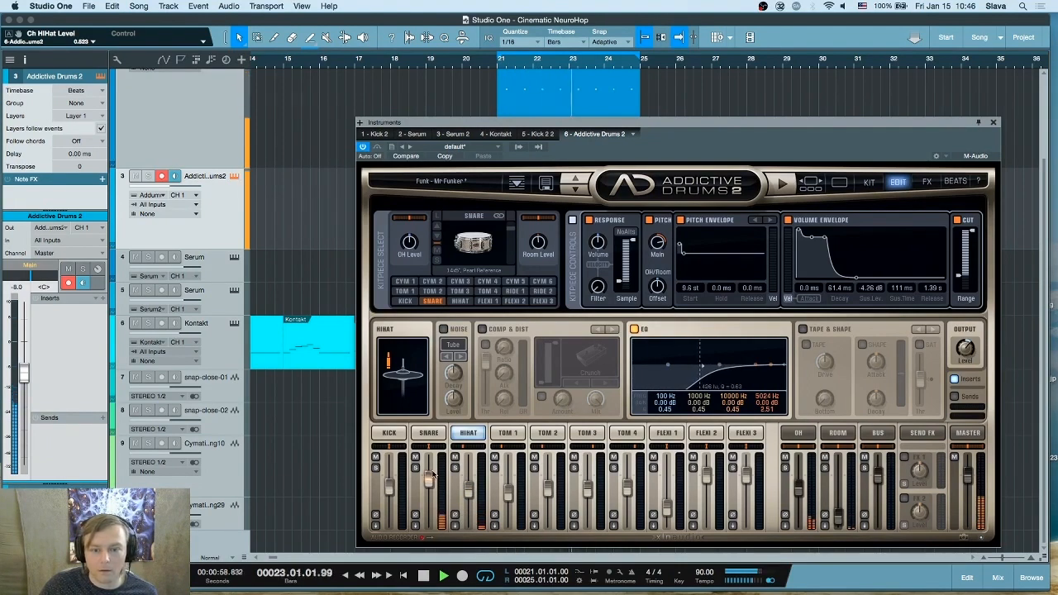
left_click_drag(468, 486, 467, 493)
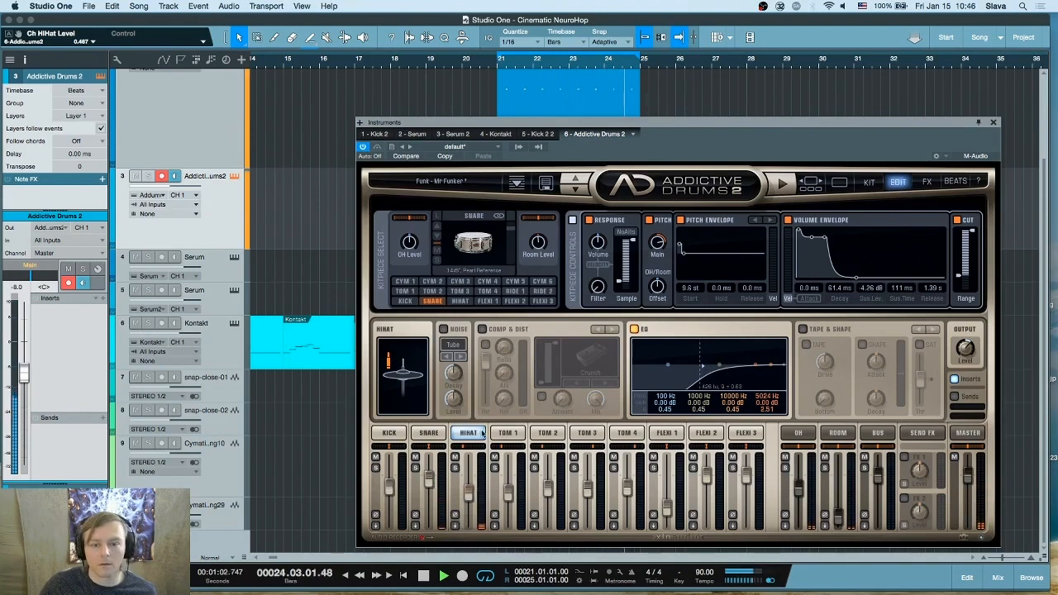
left_click(423, 434)
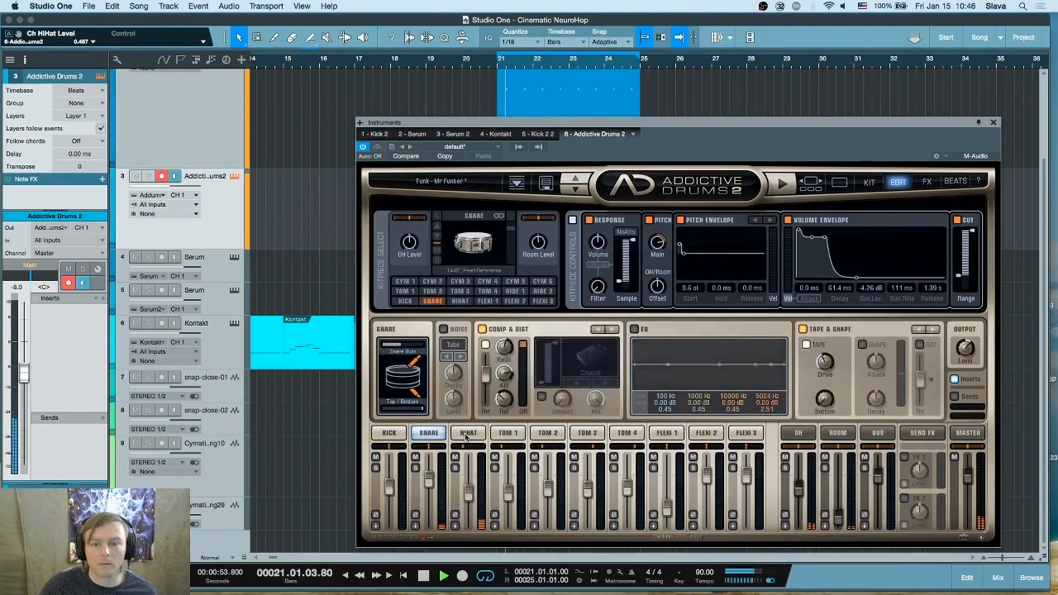
left_click(467, 434)
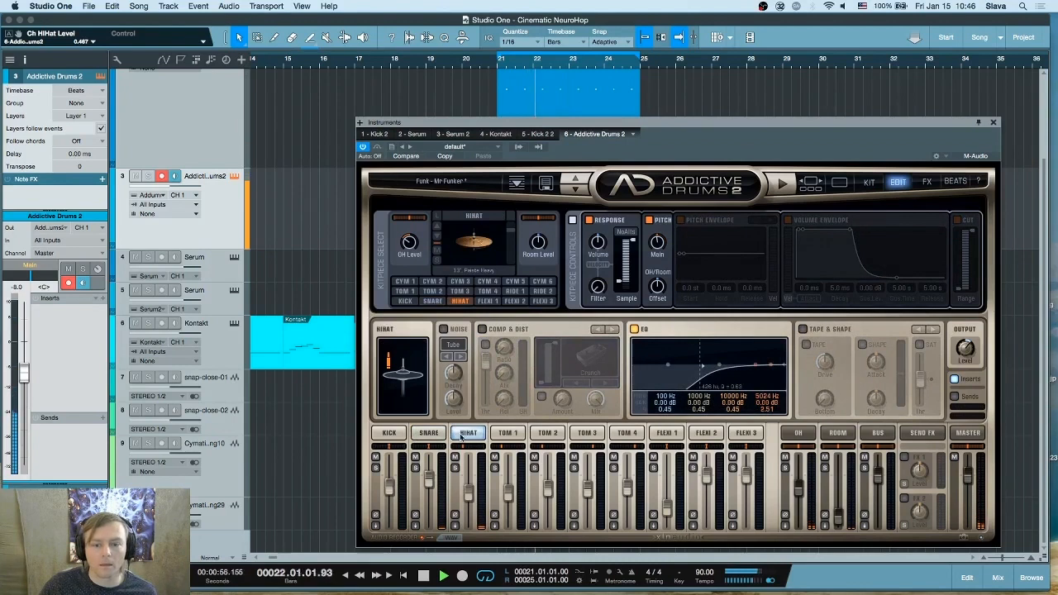
- Reselect the hi-hat channel in the kit mixer and lower its level slightly to about 0.458
left_click(439, 435)
left_click(468, 434)
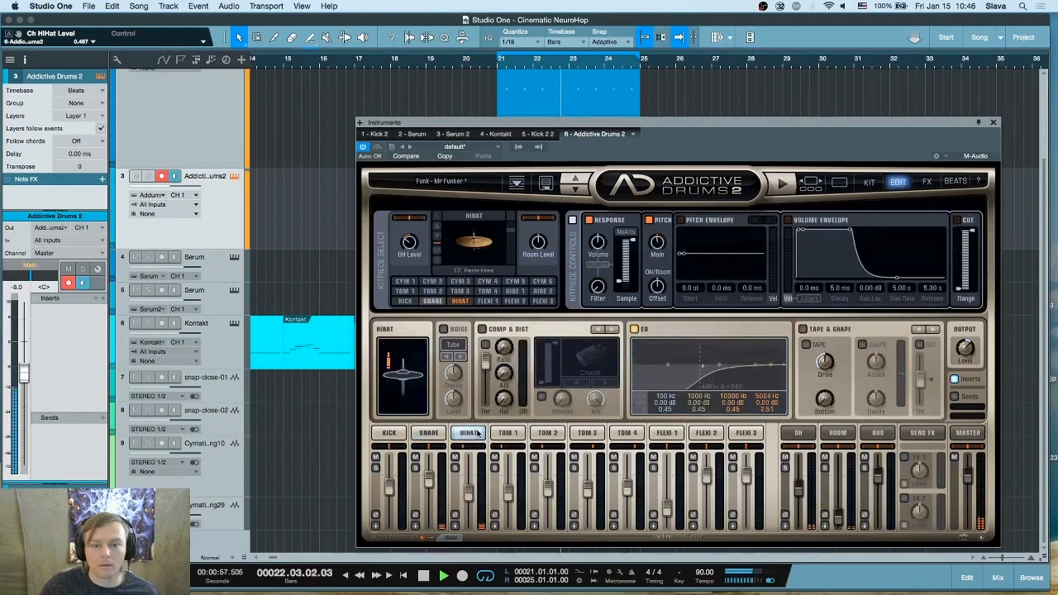
left_click_drag(469, 492, 471, 495)
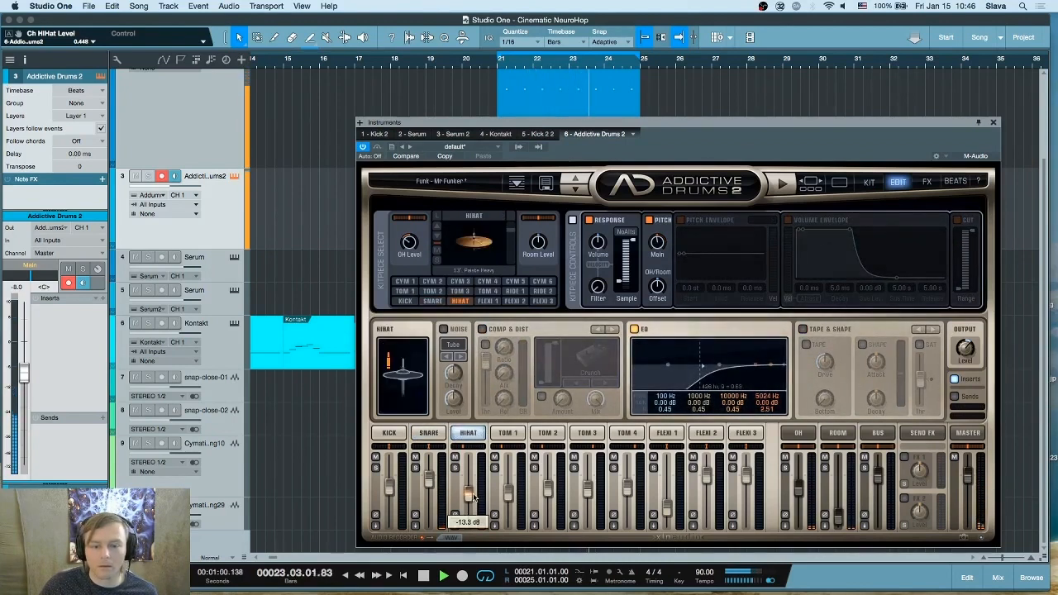
- Close the Addictive Drums 2 instrument window, stop playback and save the song
left_click(994, 122)
key("space")
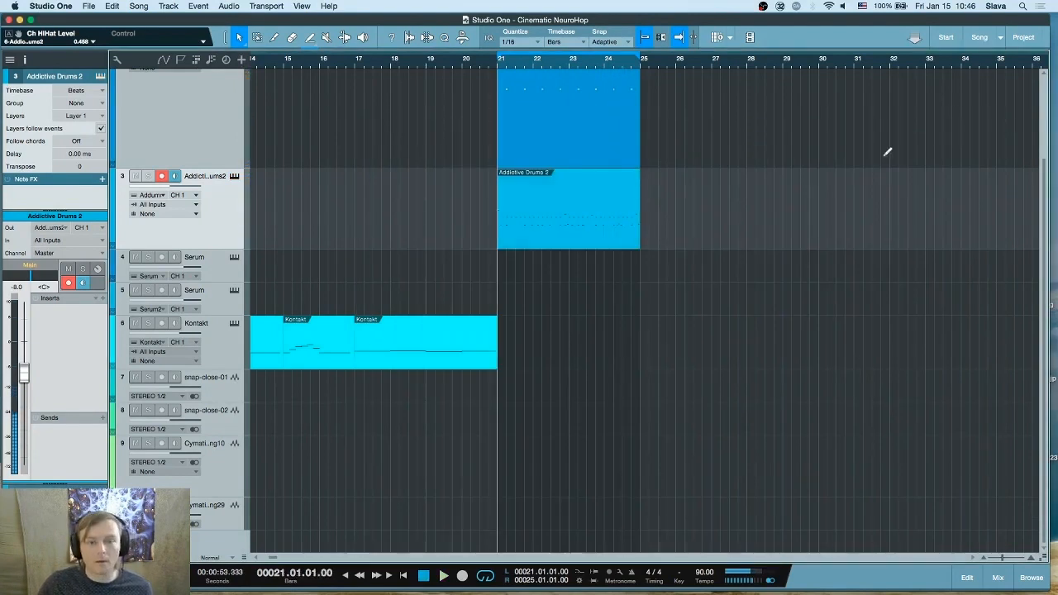
key("super+s")
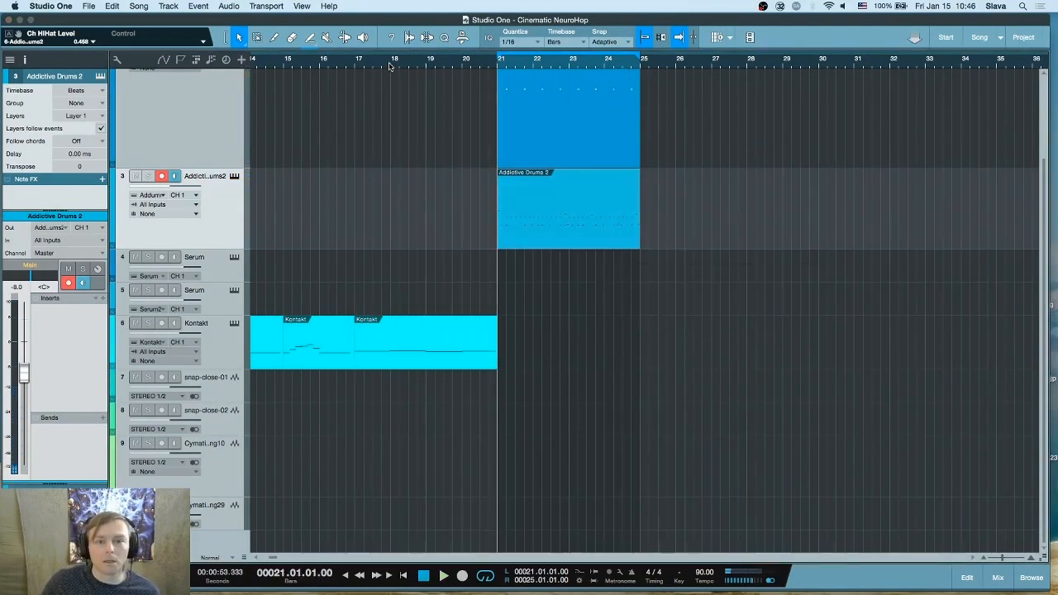
left_click_drag(393, 67, 639, 51)
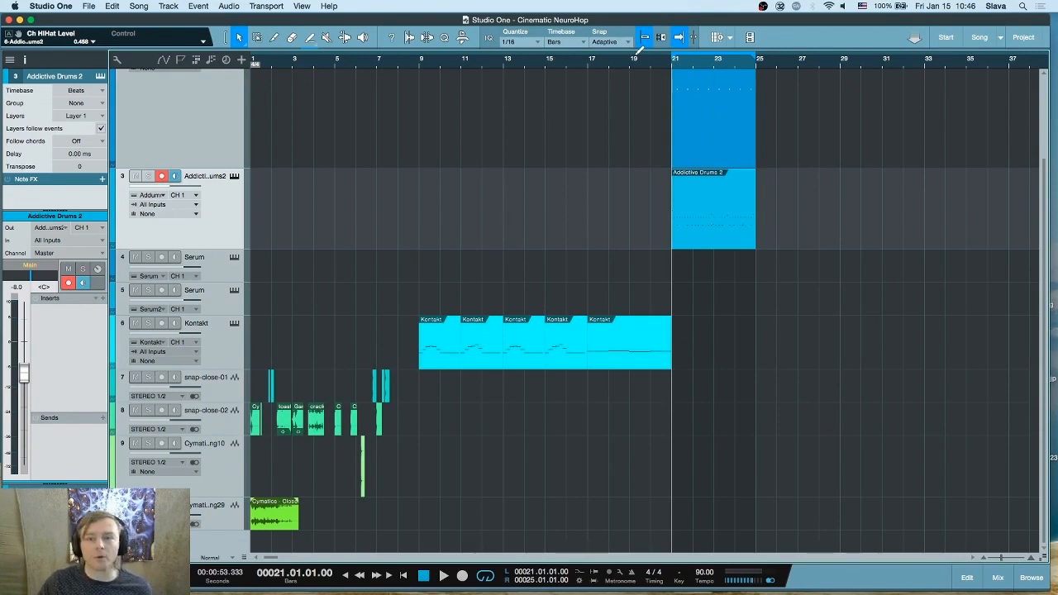
scroll(576, 148, "up", 3)
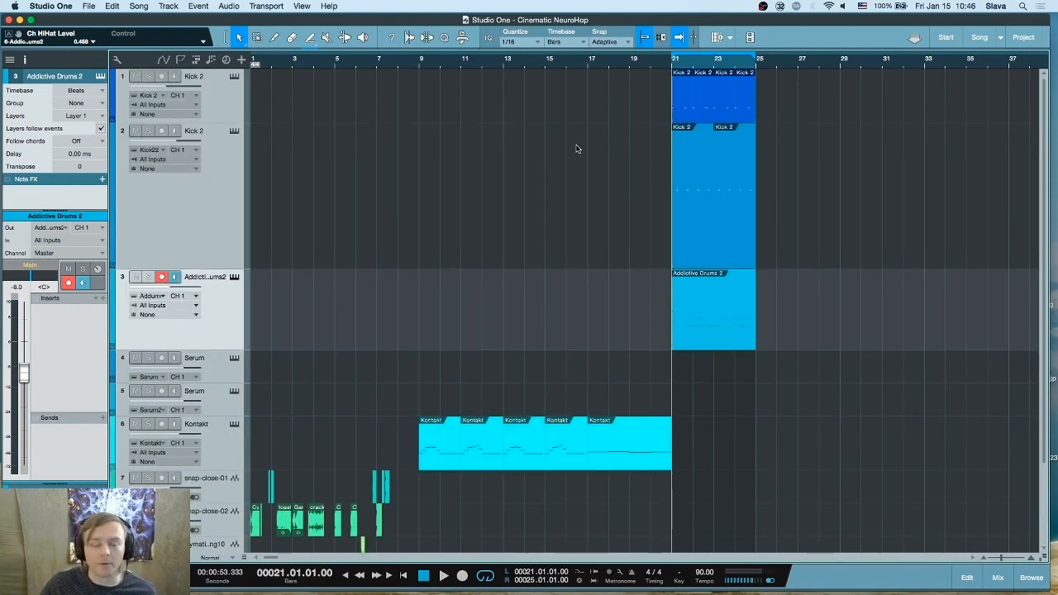